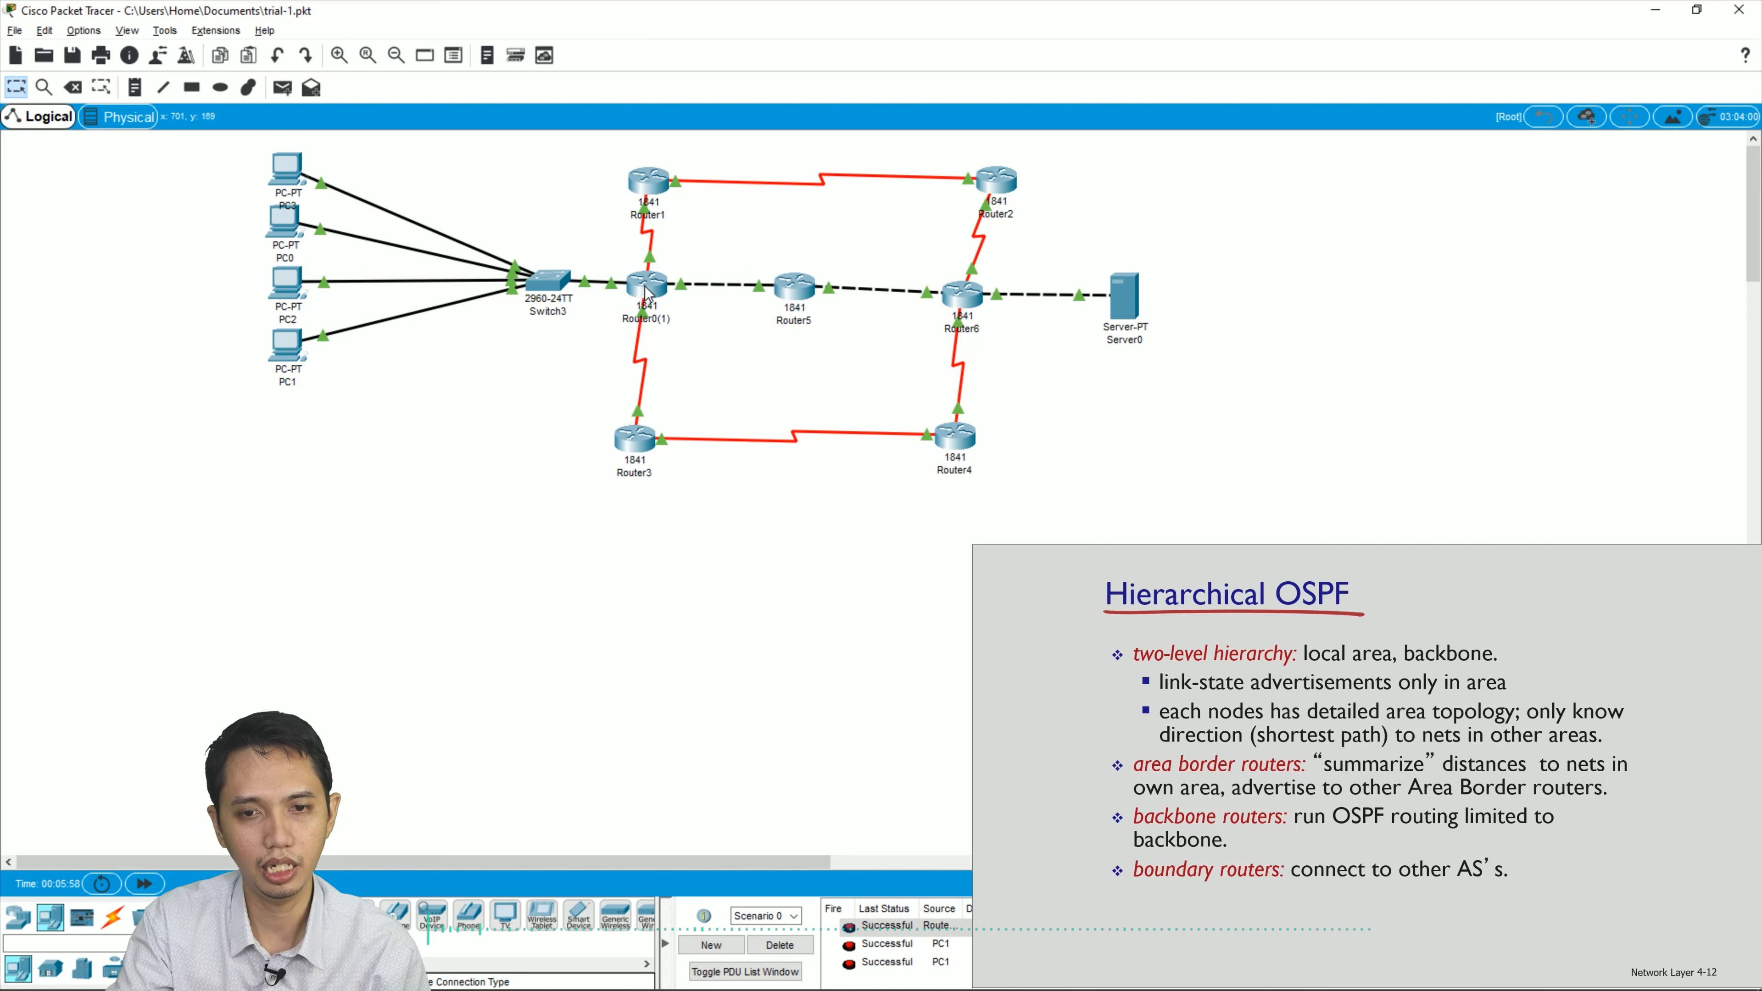
- Examine the topology's links and the port addresses of the switch, routers and server
mouse_move(646, 287)
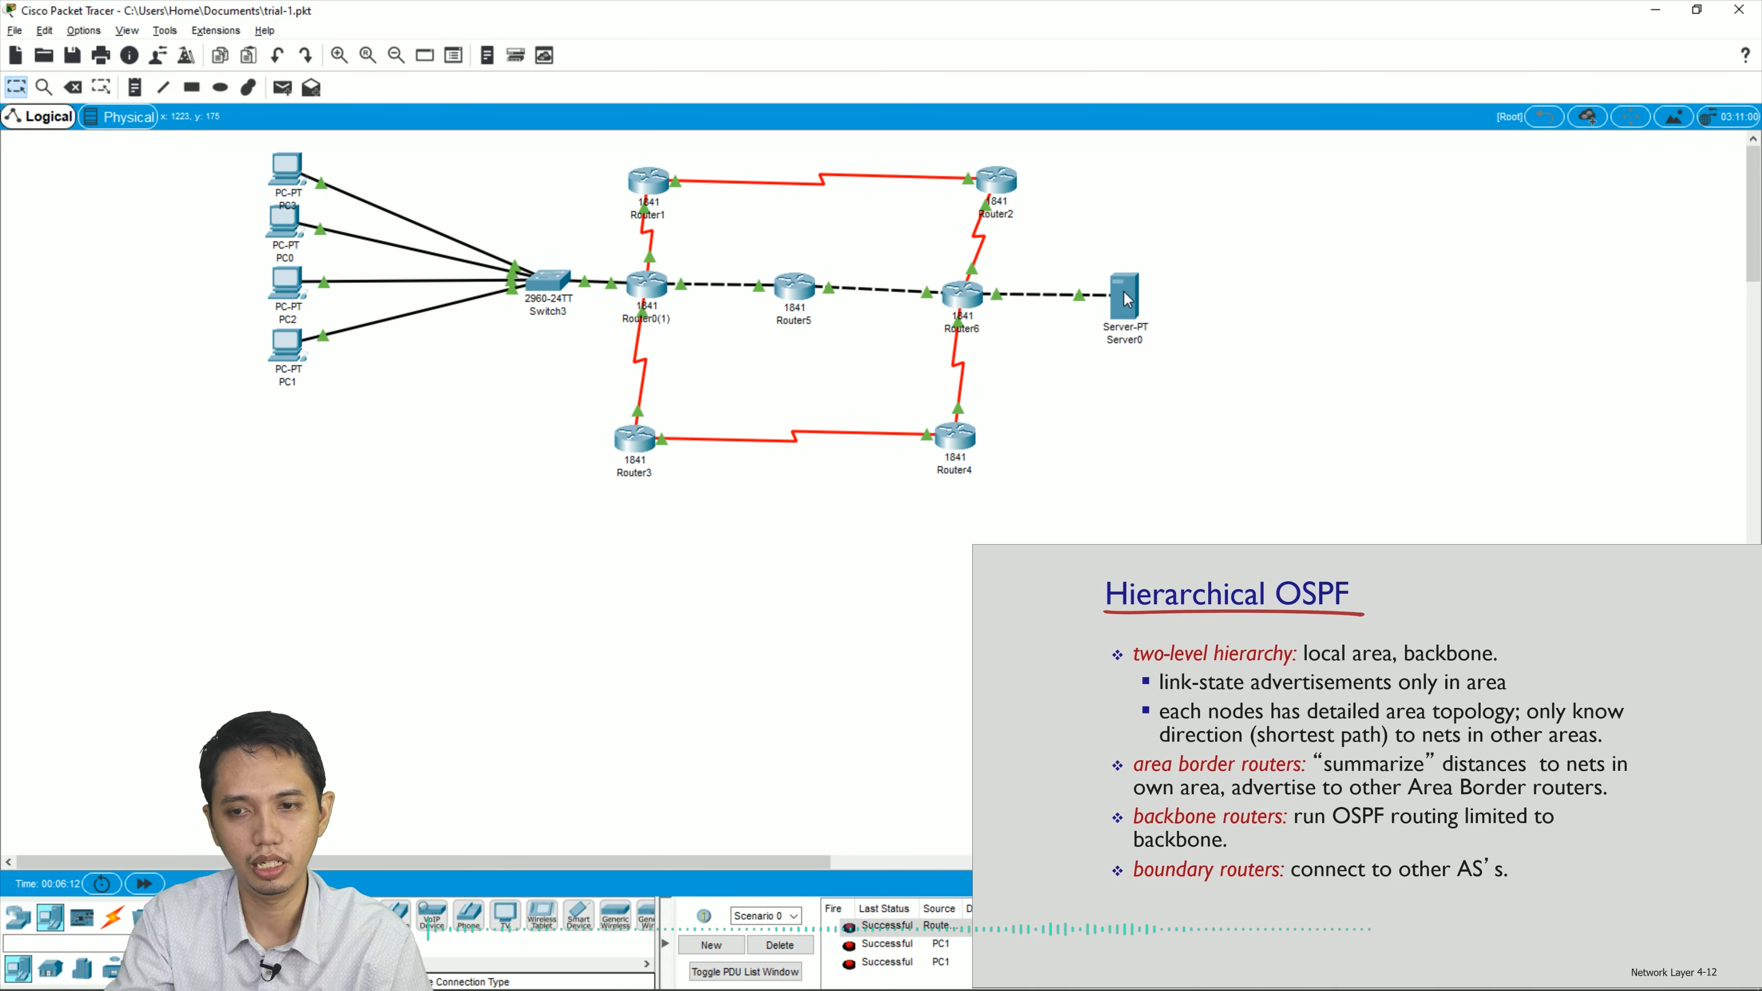
mouse_move(1128, 300)
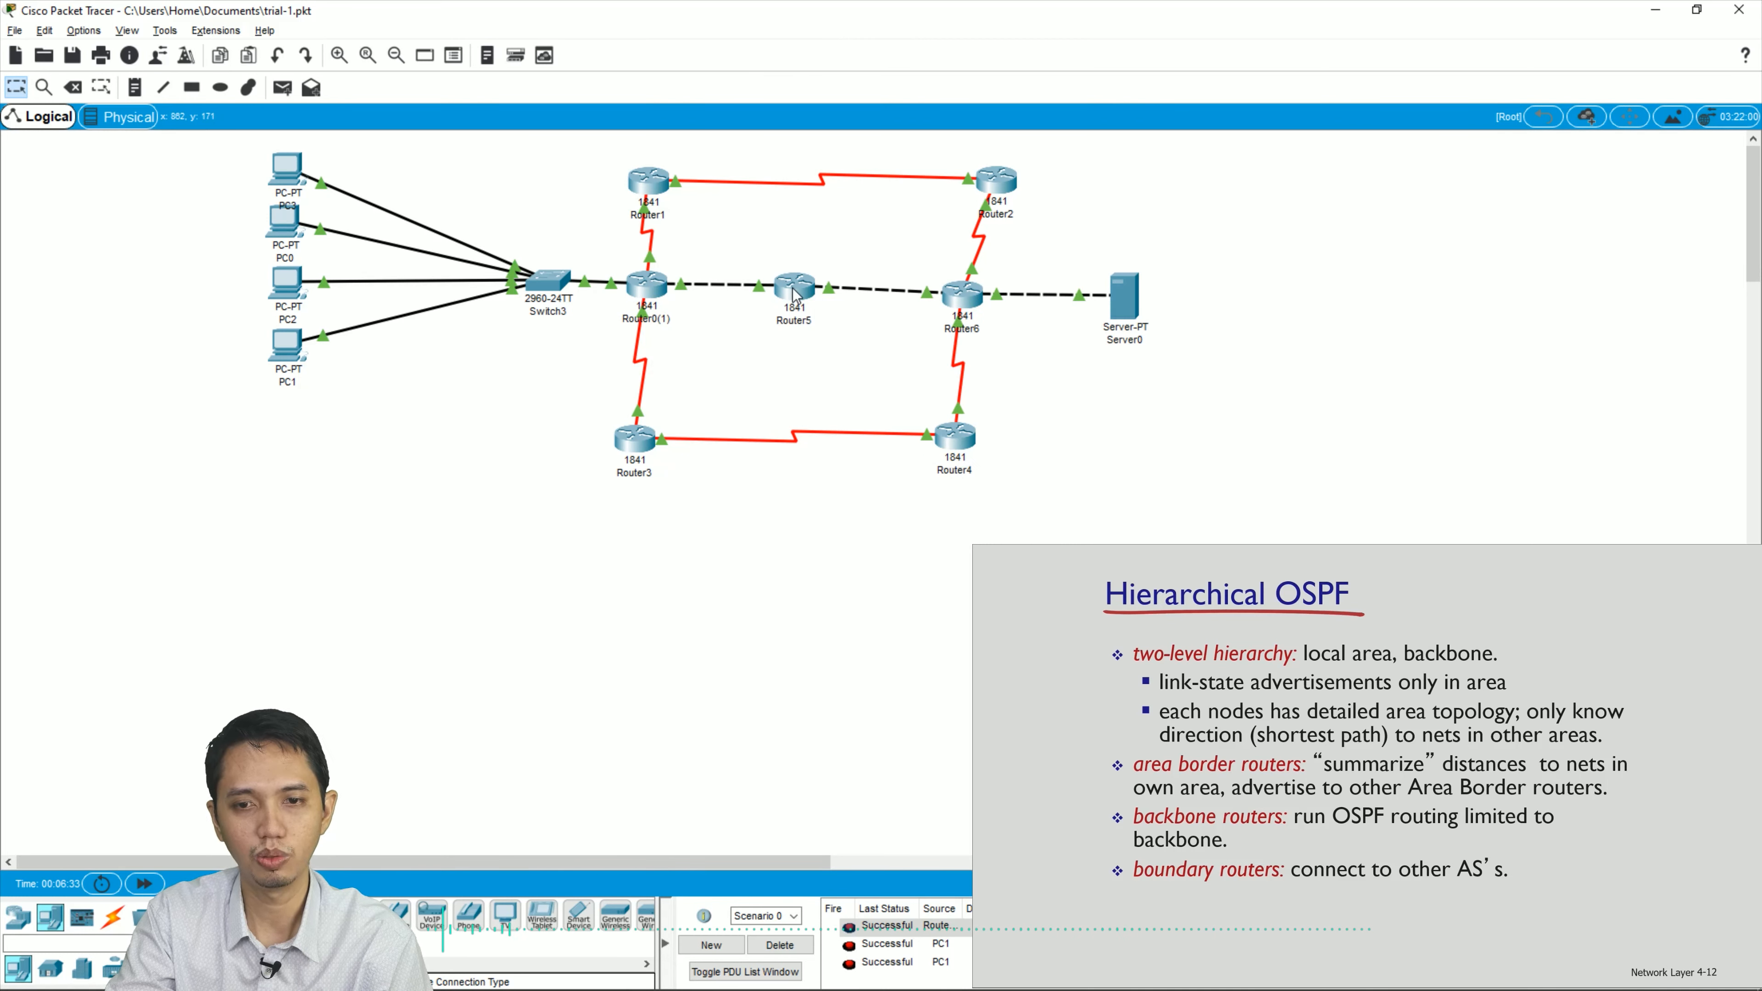
mouse_move(796, 297)
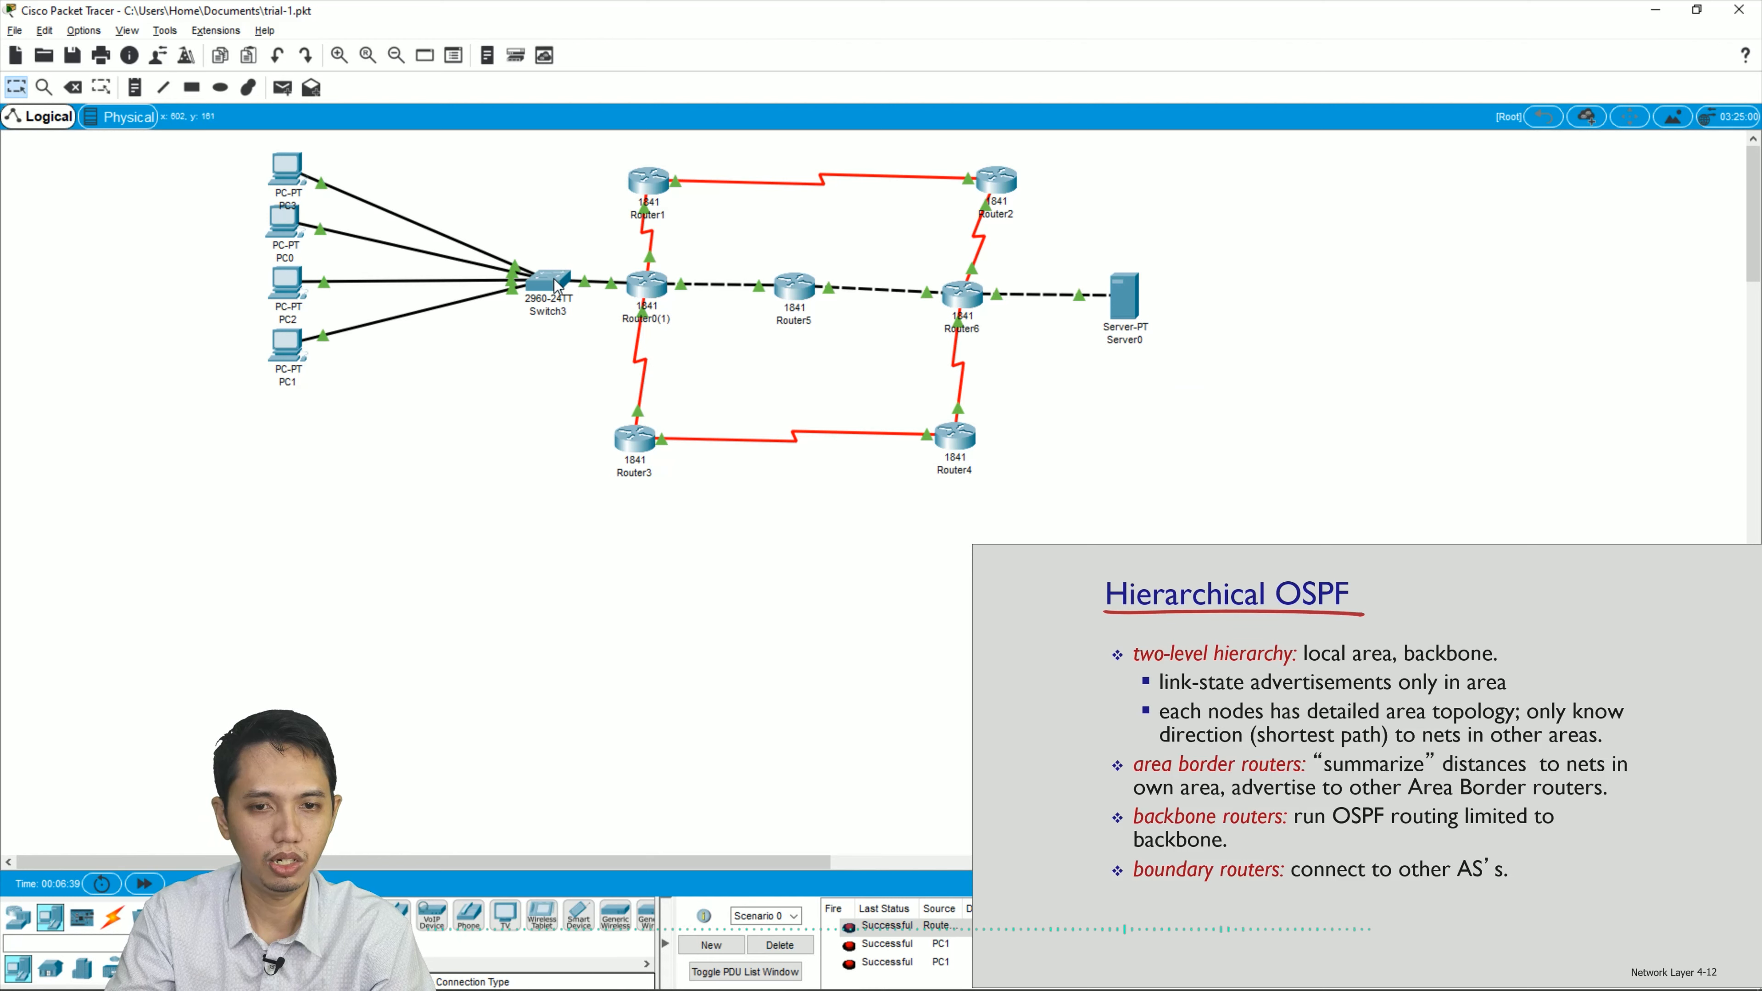
mouse_move(560, 287)
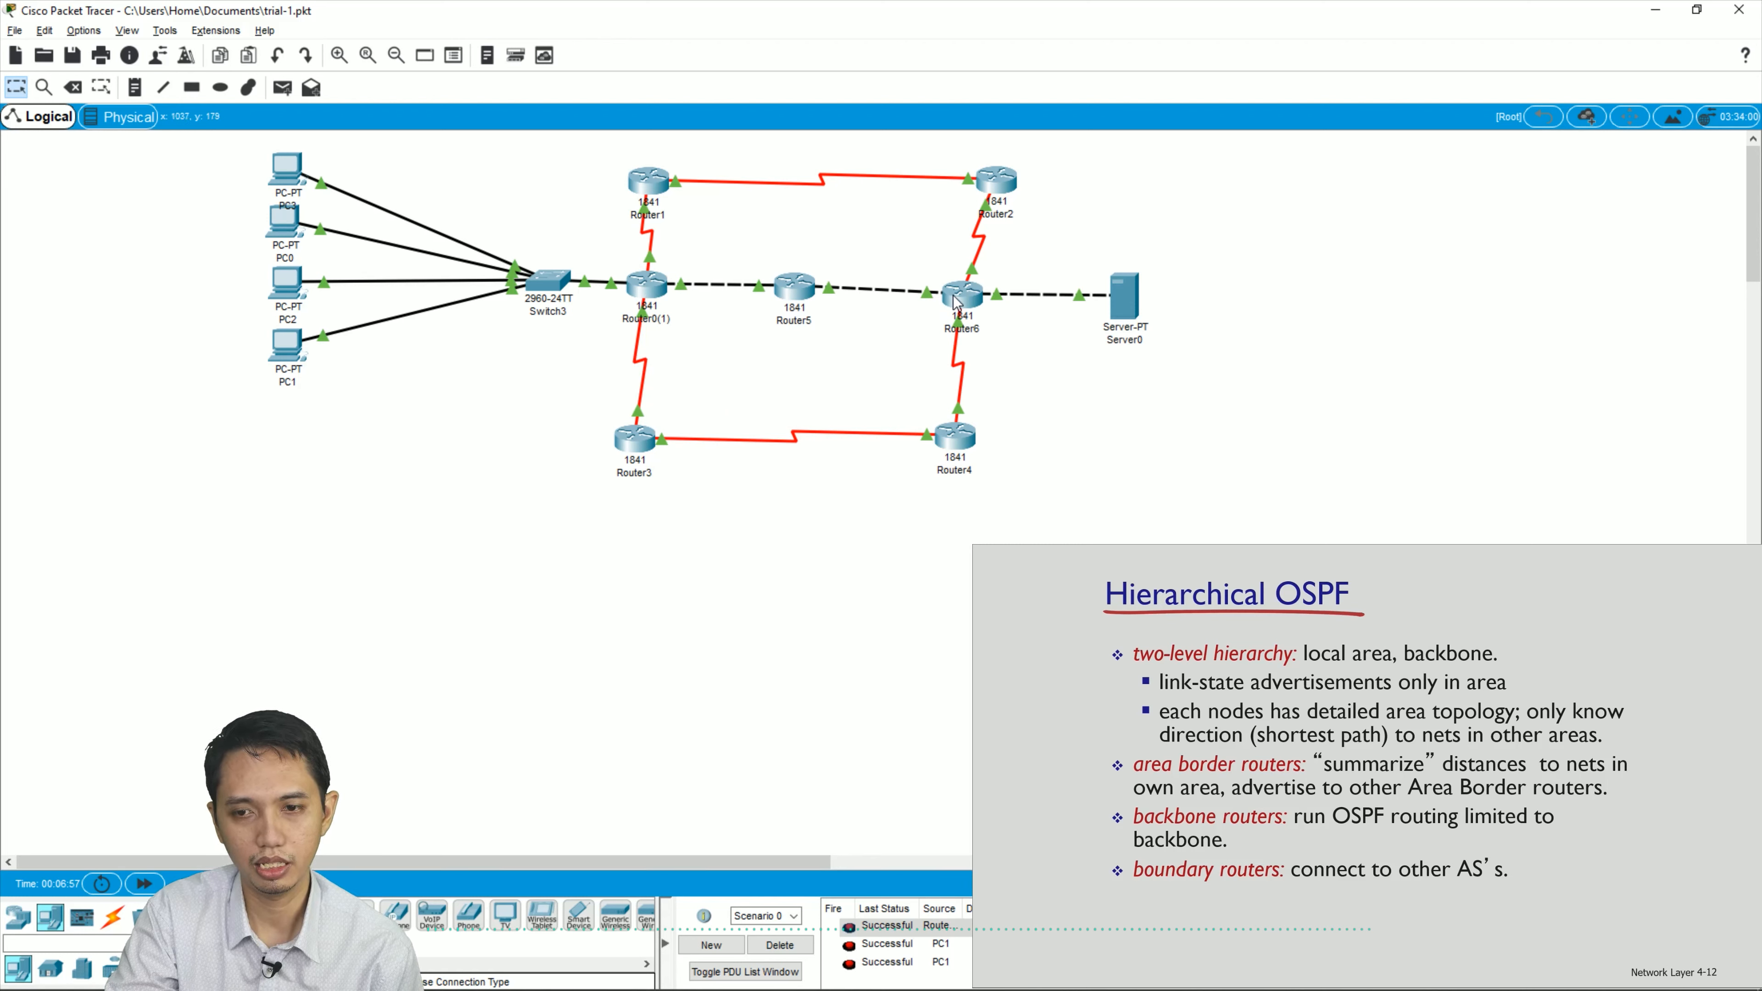
mouse_move(957, 303)
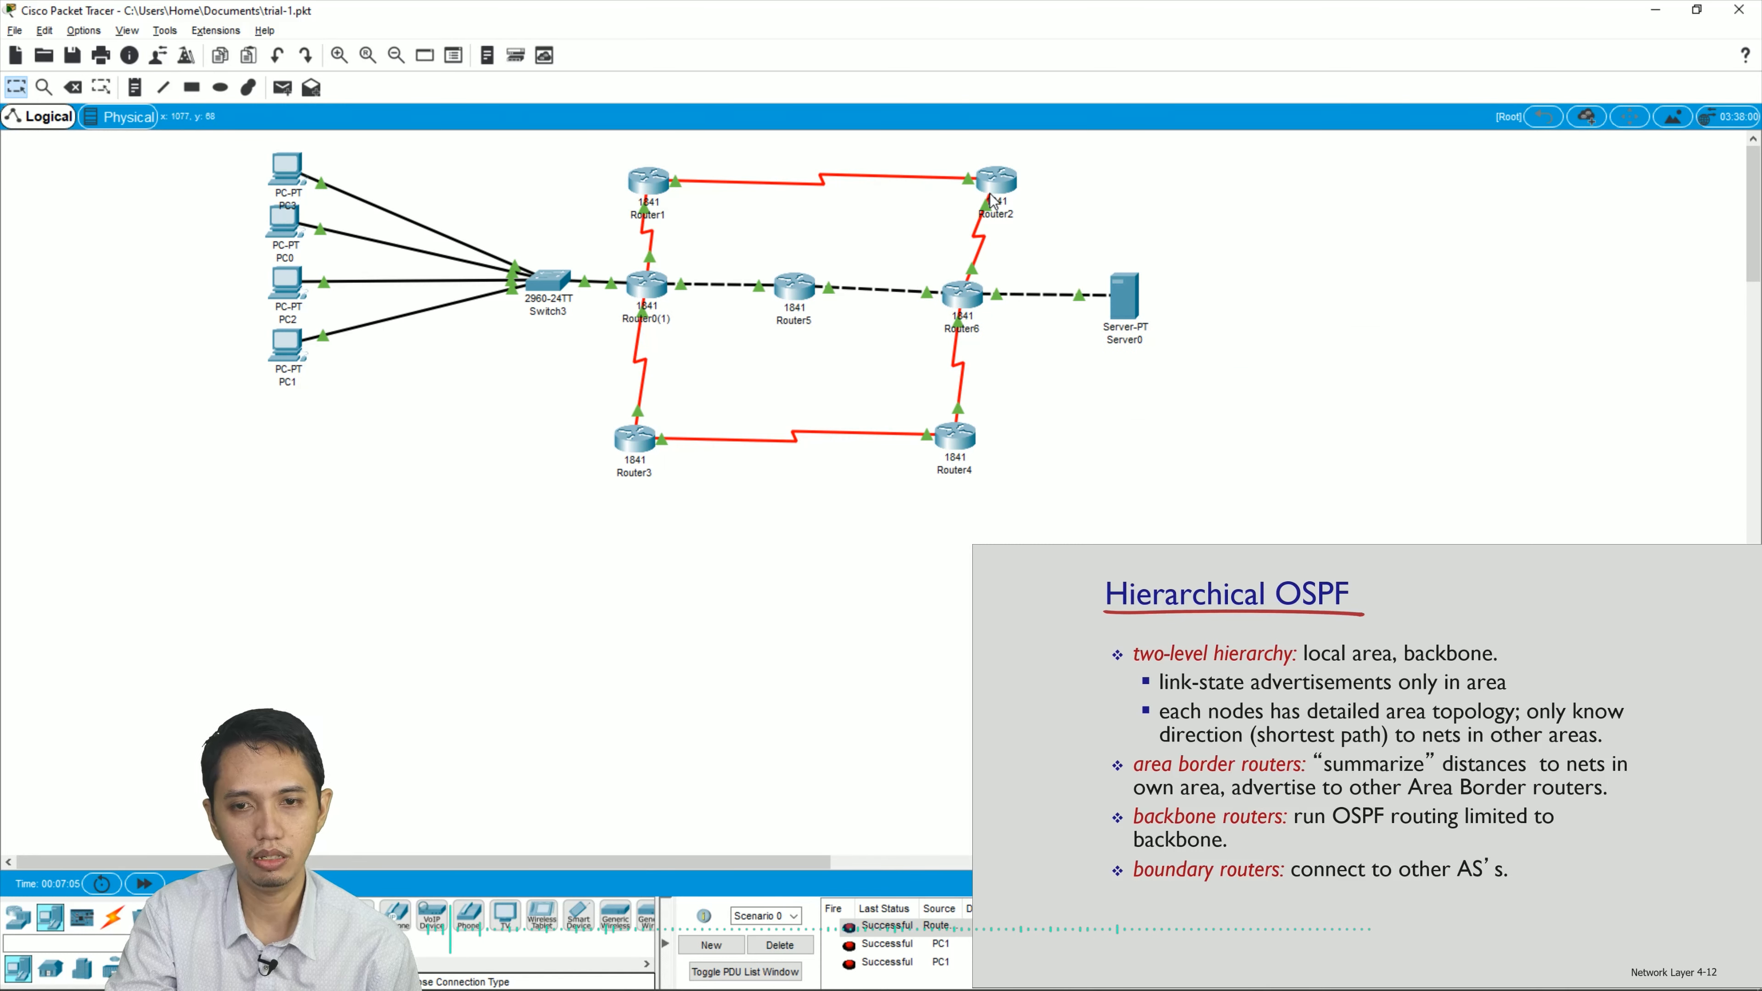
mouse_move(994, 202)
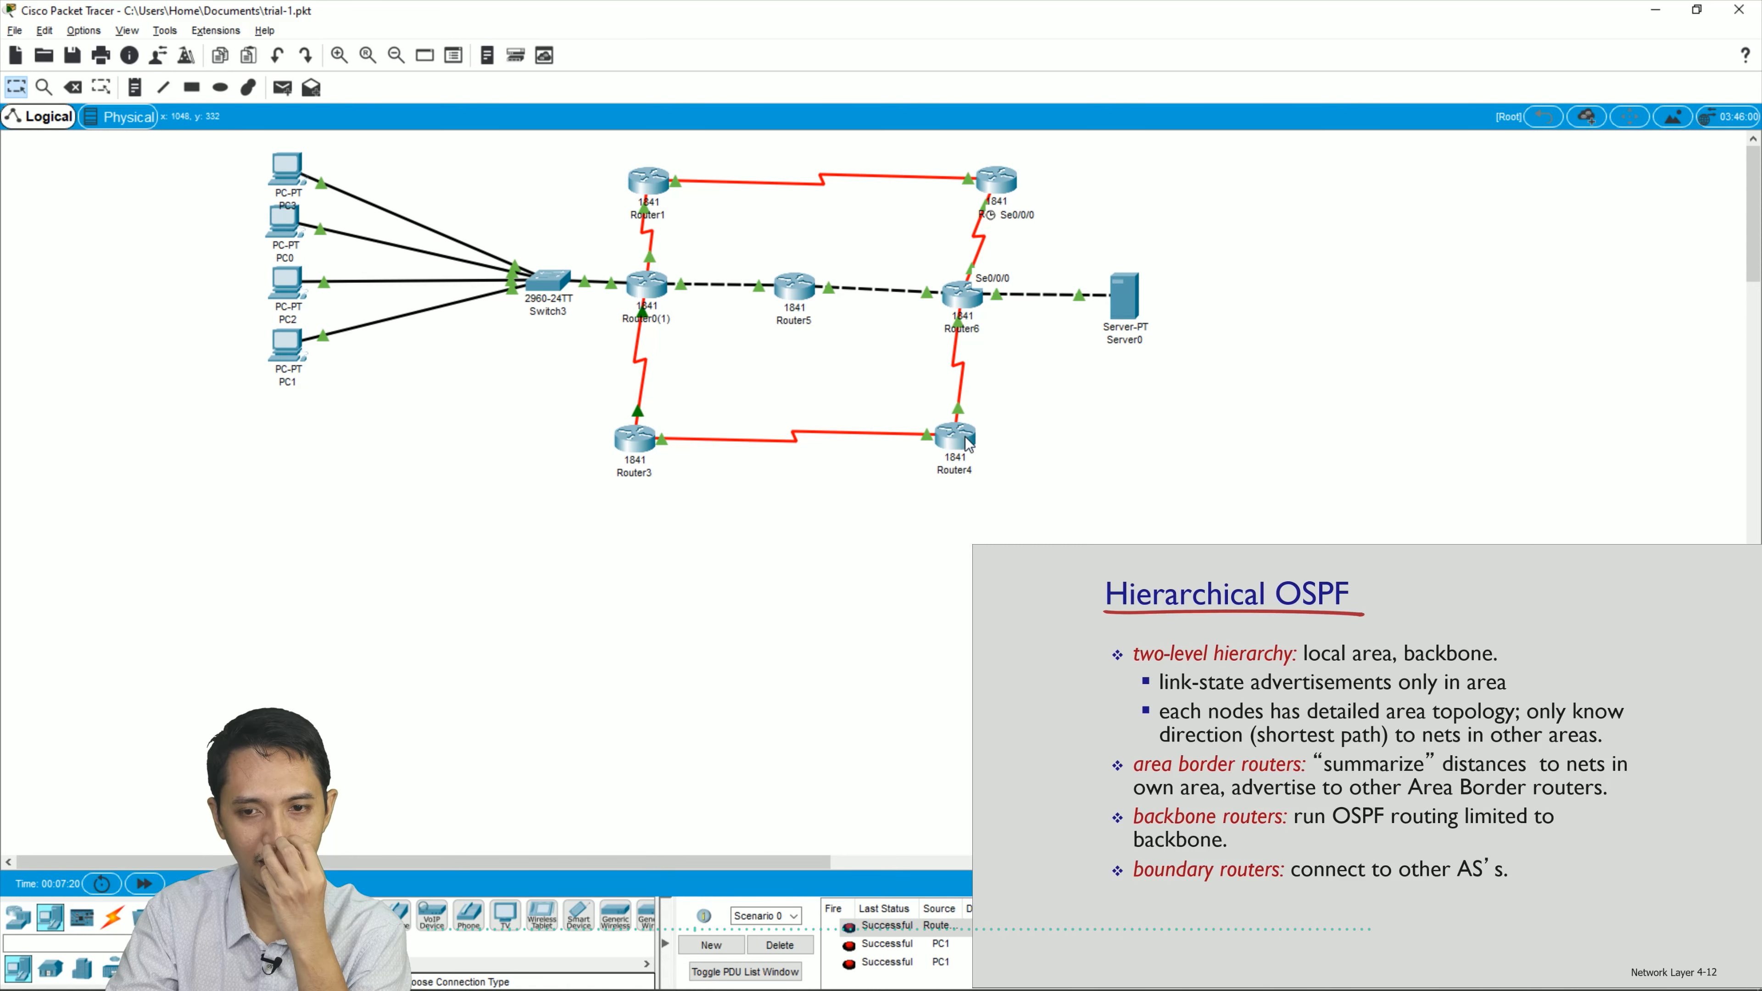
mouse_move(973, 447)
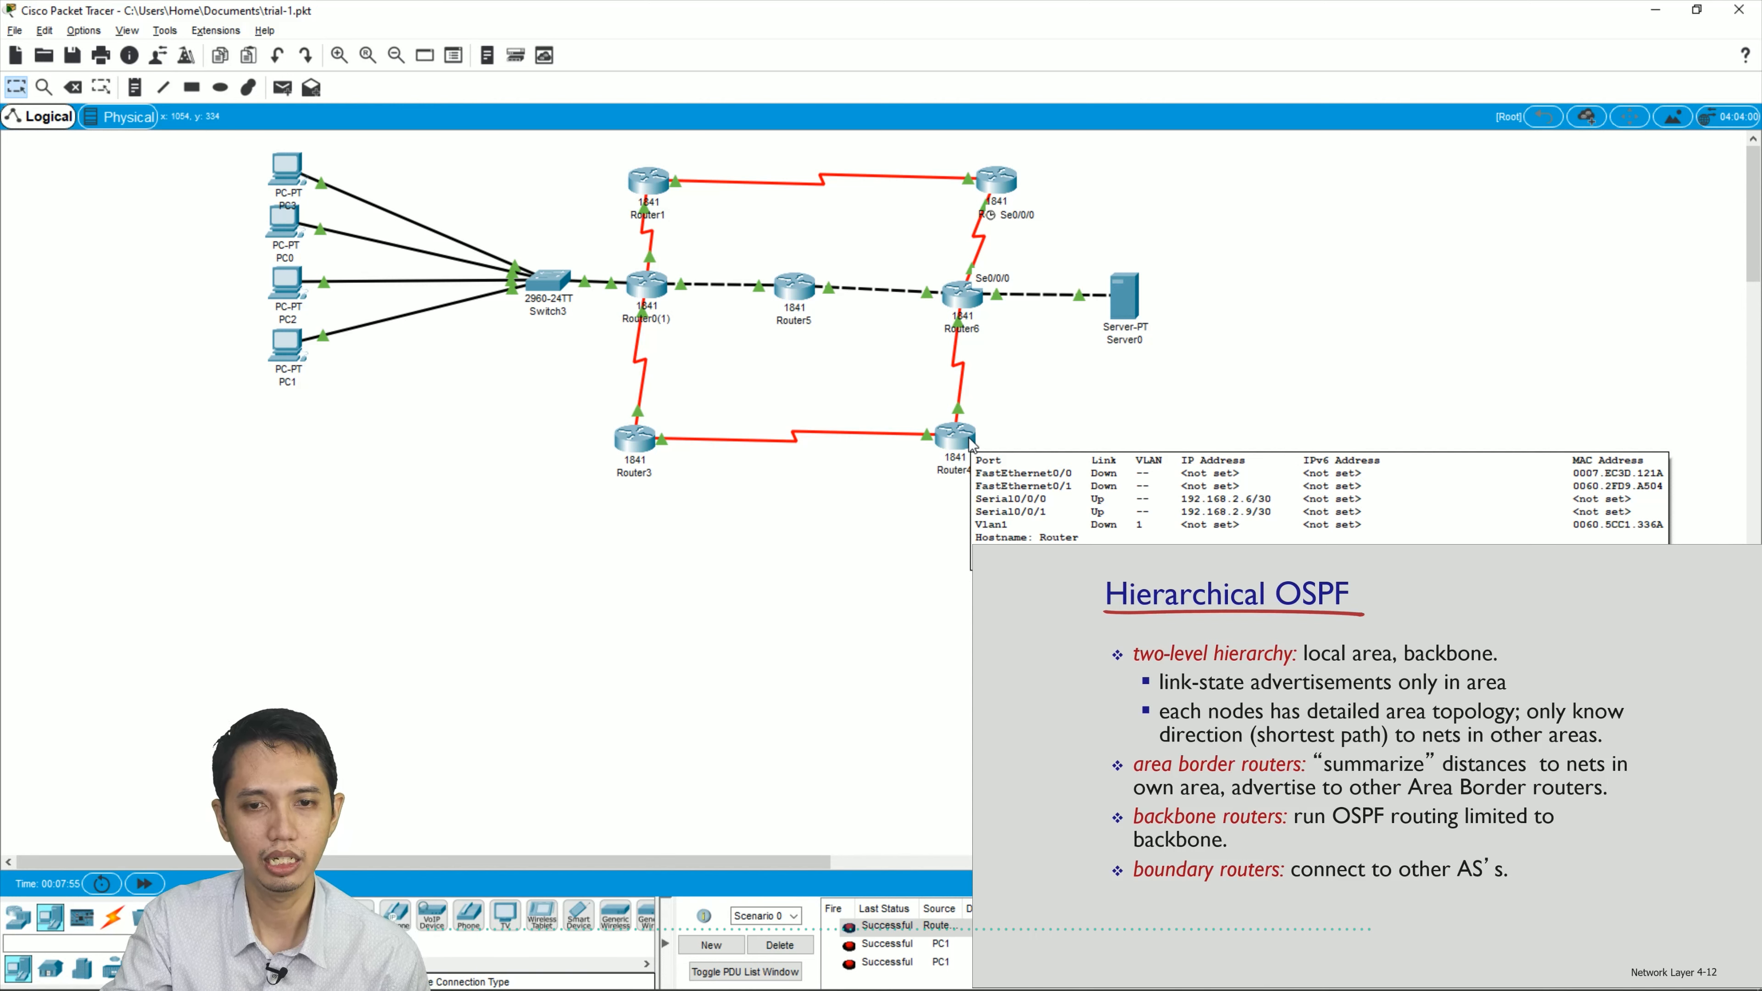
mouse_move(652, 293)
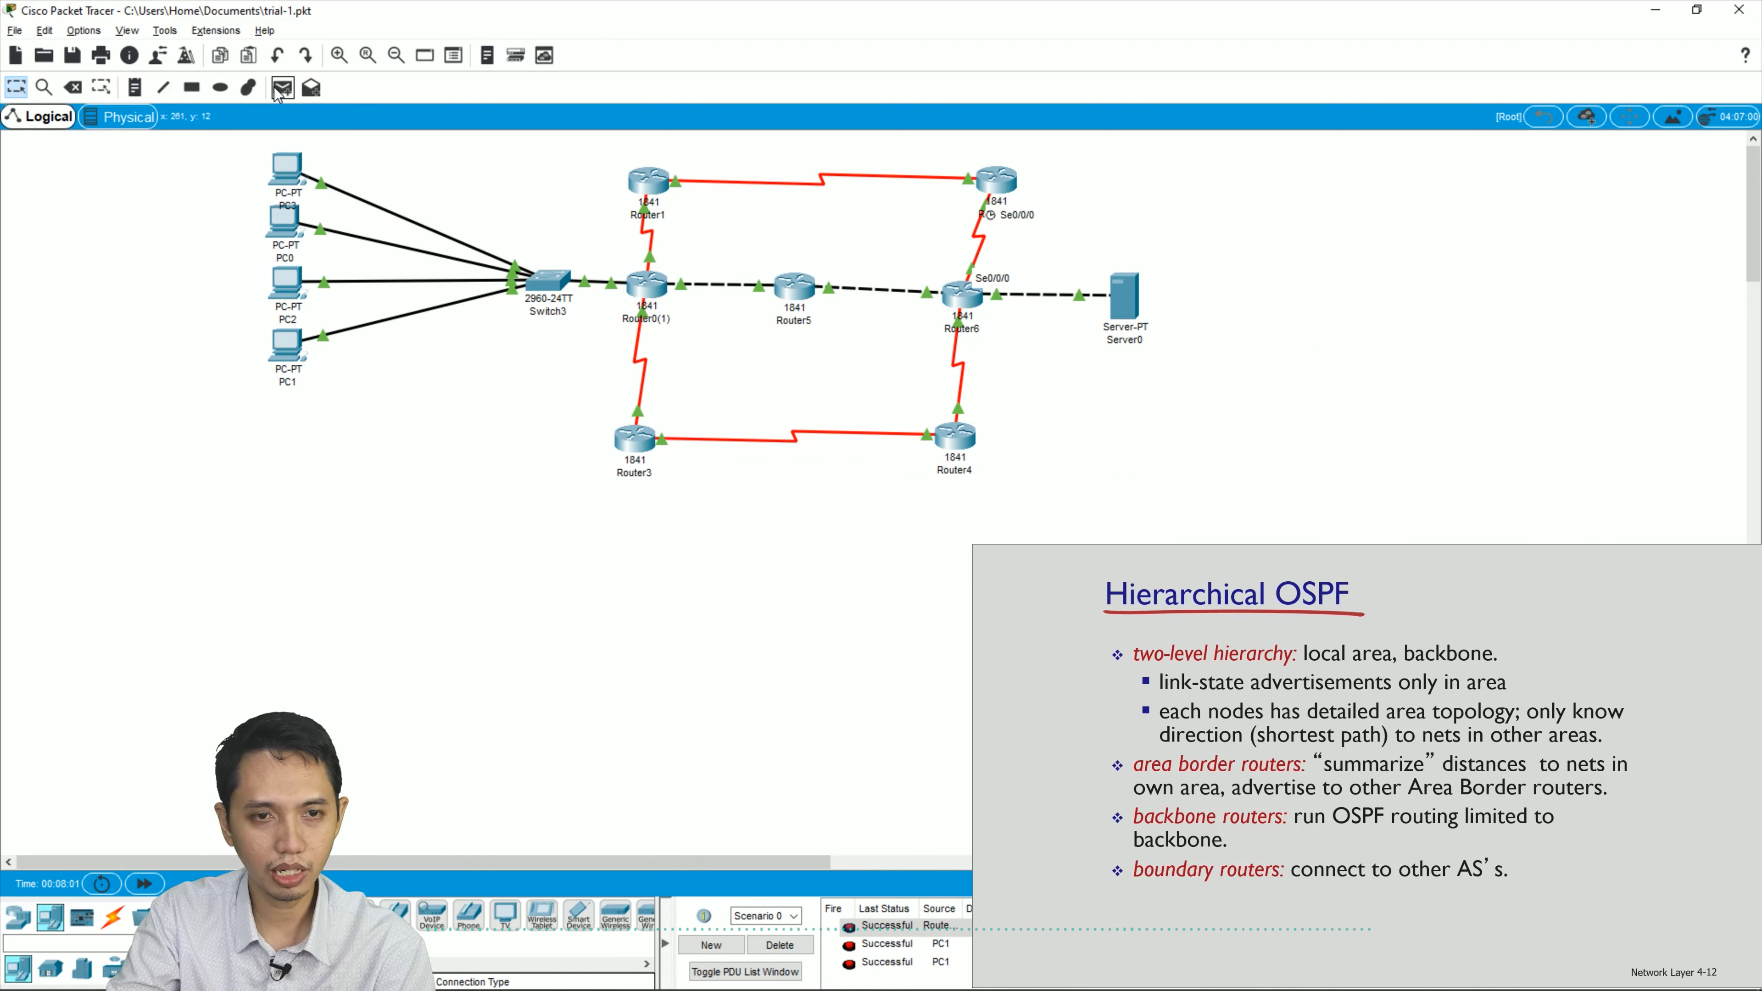
- Send a simple PDU from PC1 to Server0
click(282, 88)
click(297, 353)
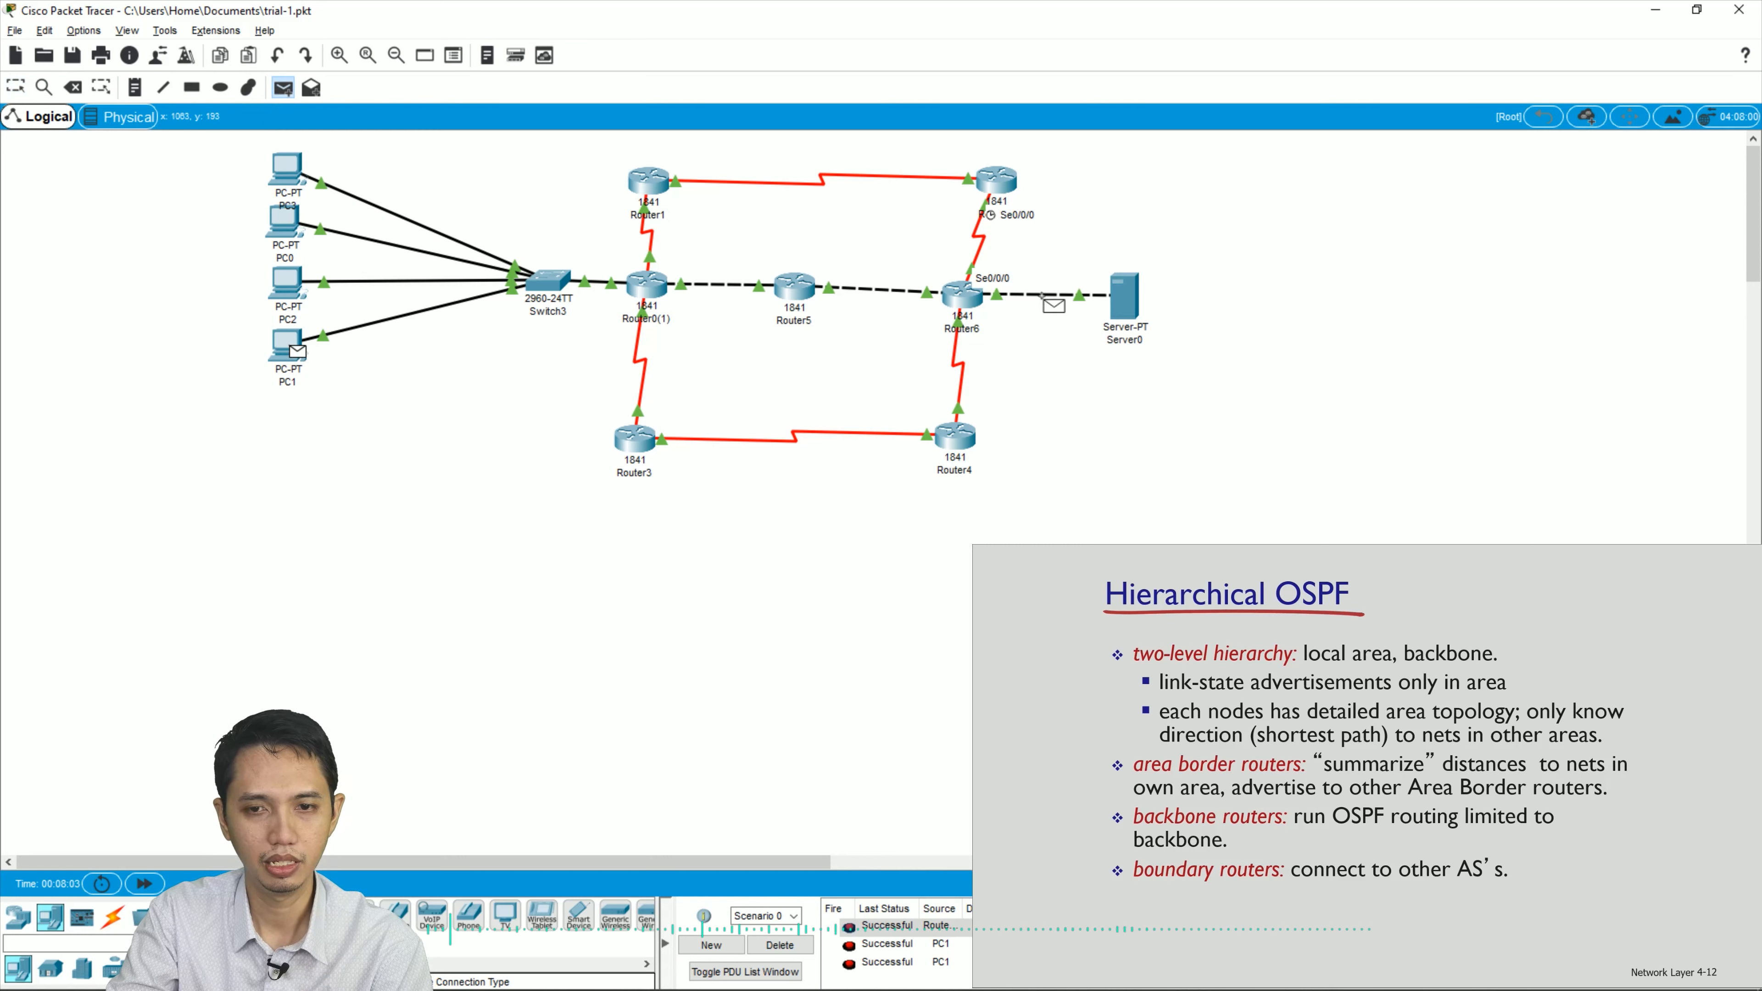
click(1133, 302)
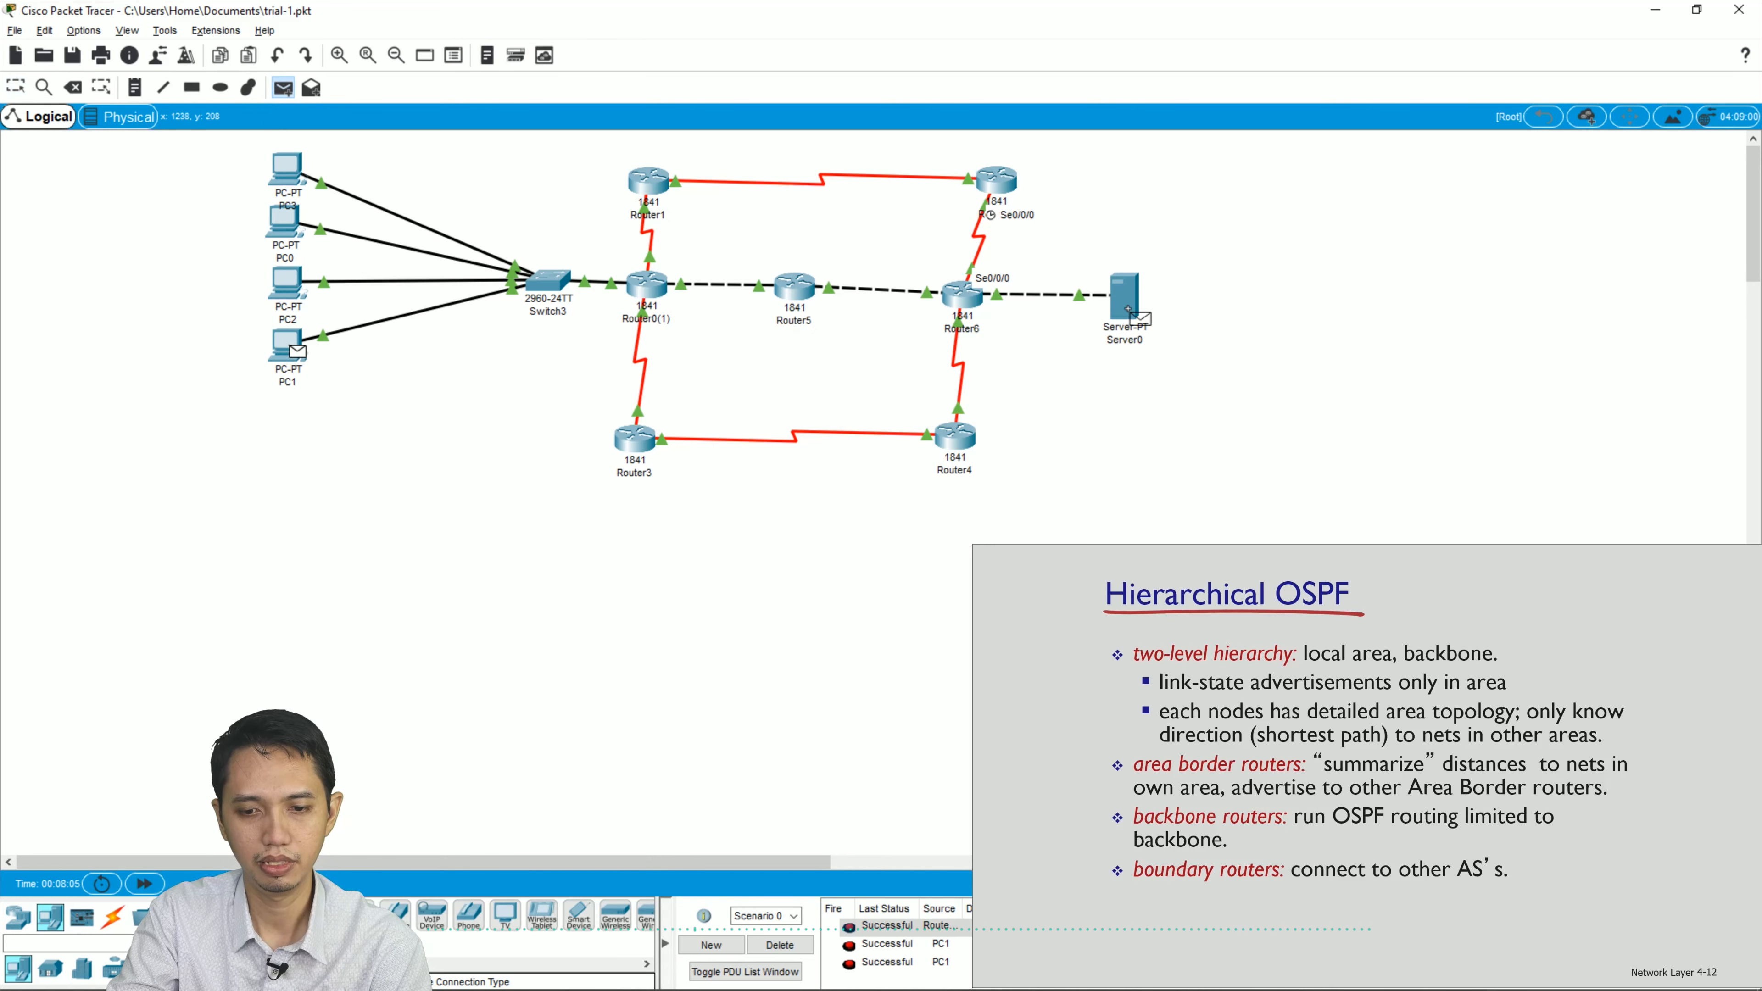
- Delete the current scenario with its PDUs and show the PDU list in its larger window
click(780, 945)
click(745, 972)
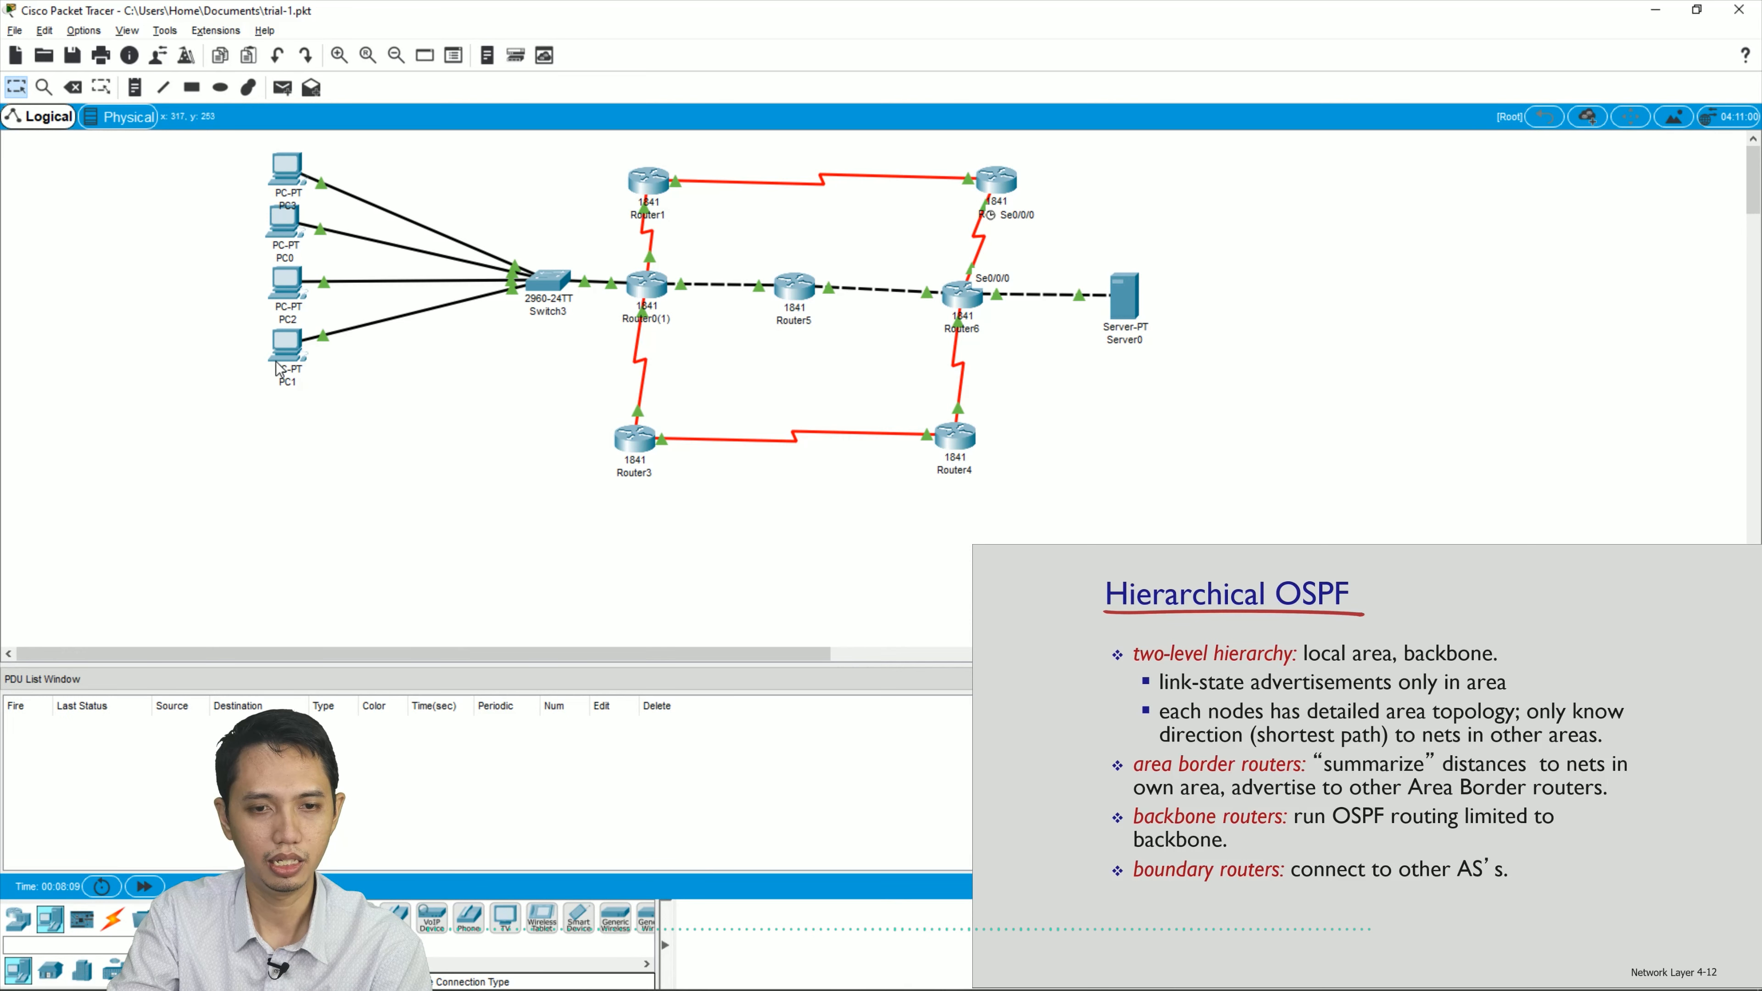
- Send a simple PDU from PC3 to Server0
click(282, 88)
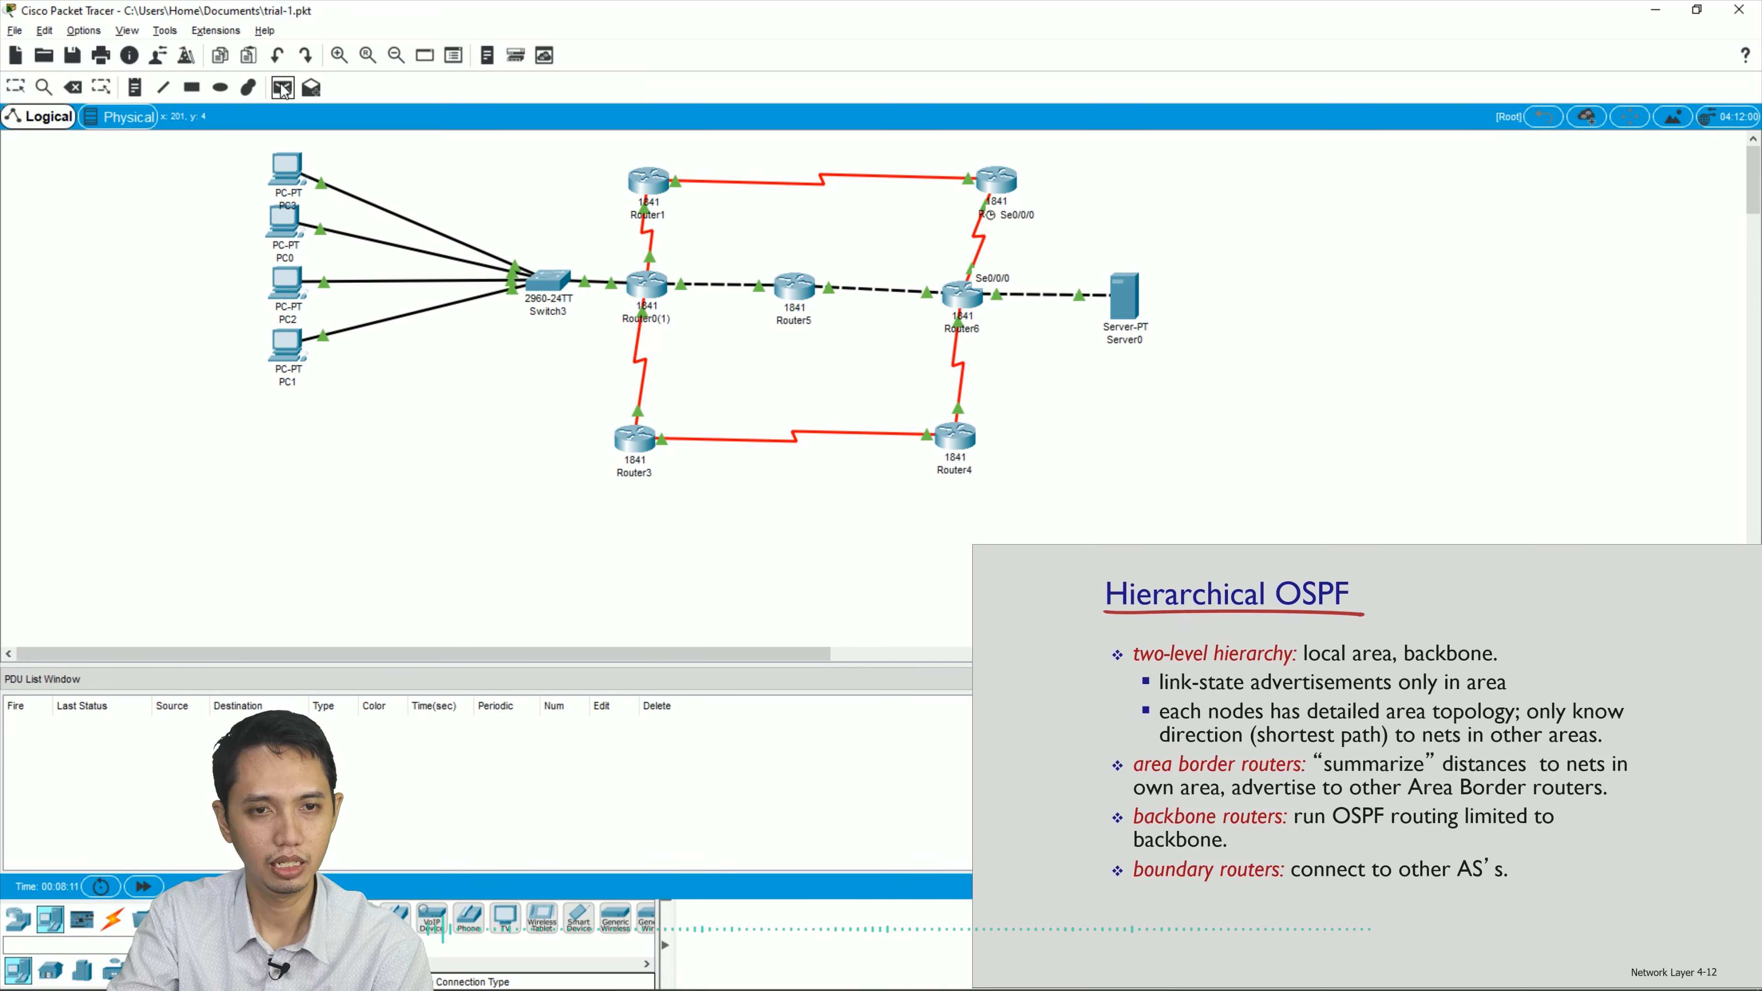
mouse_move(301, 176)
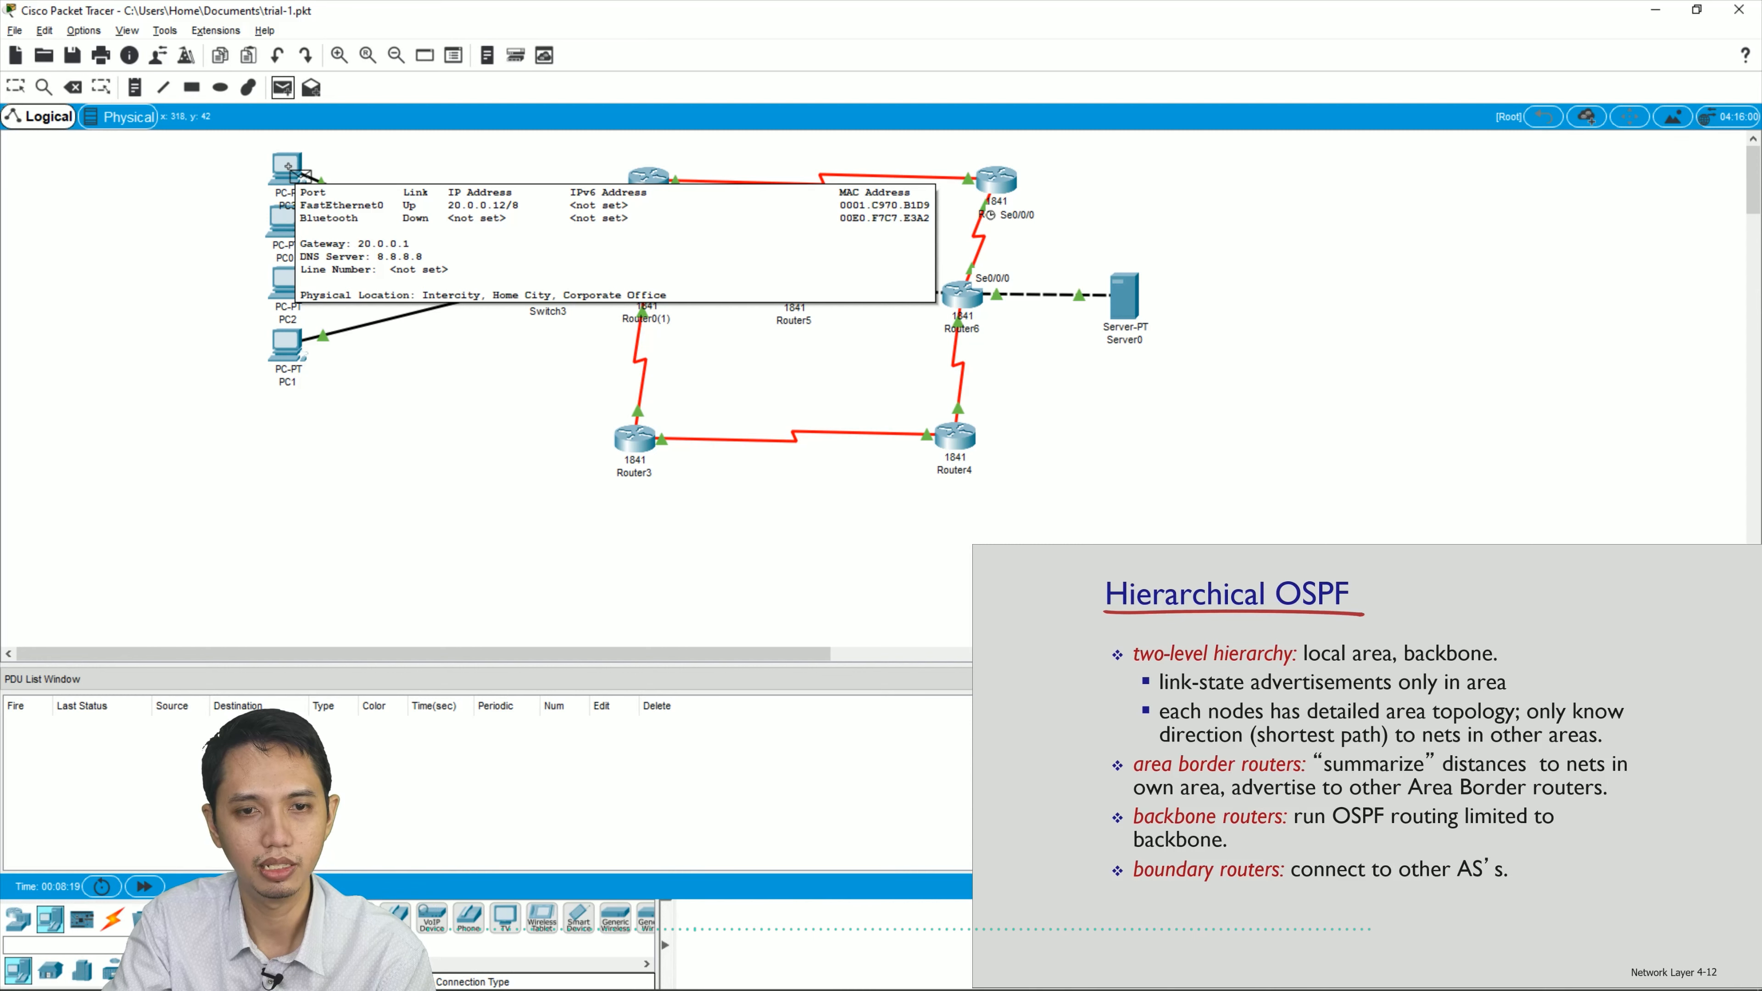
click(288, 167)
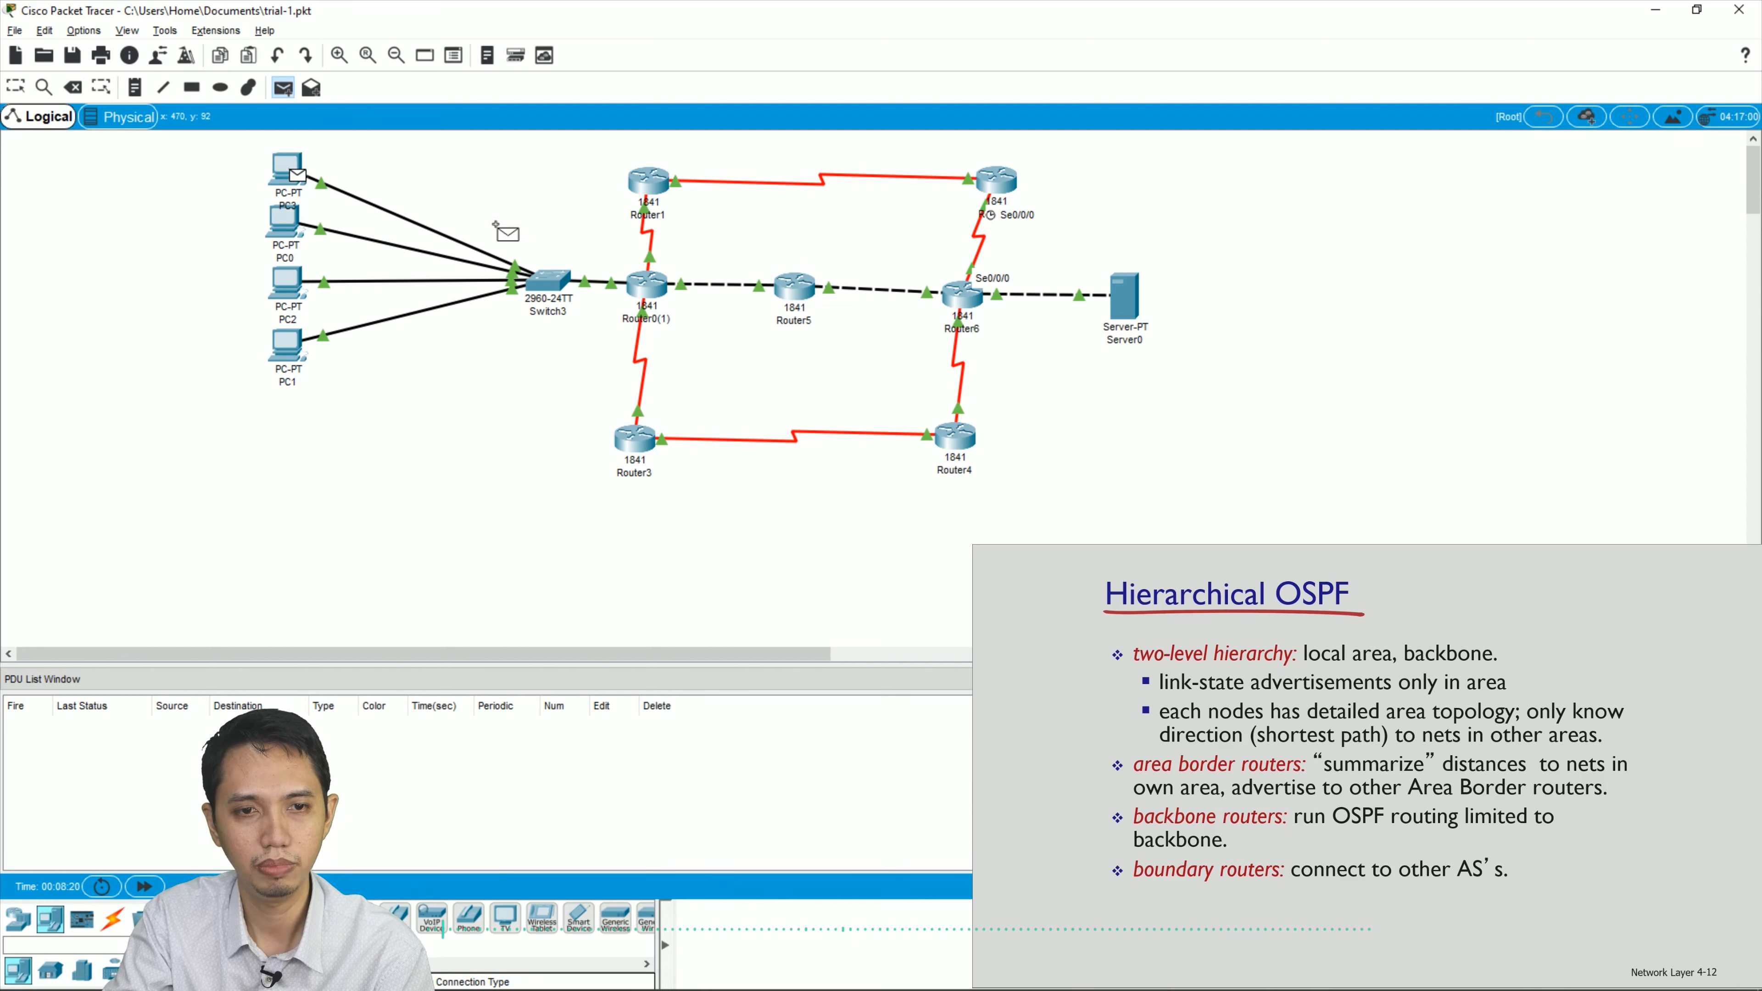
click(1129, 308)
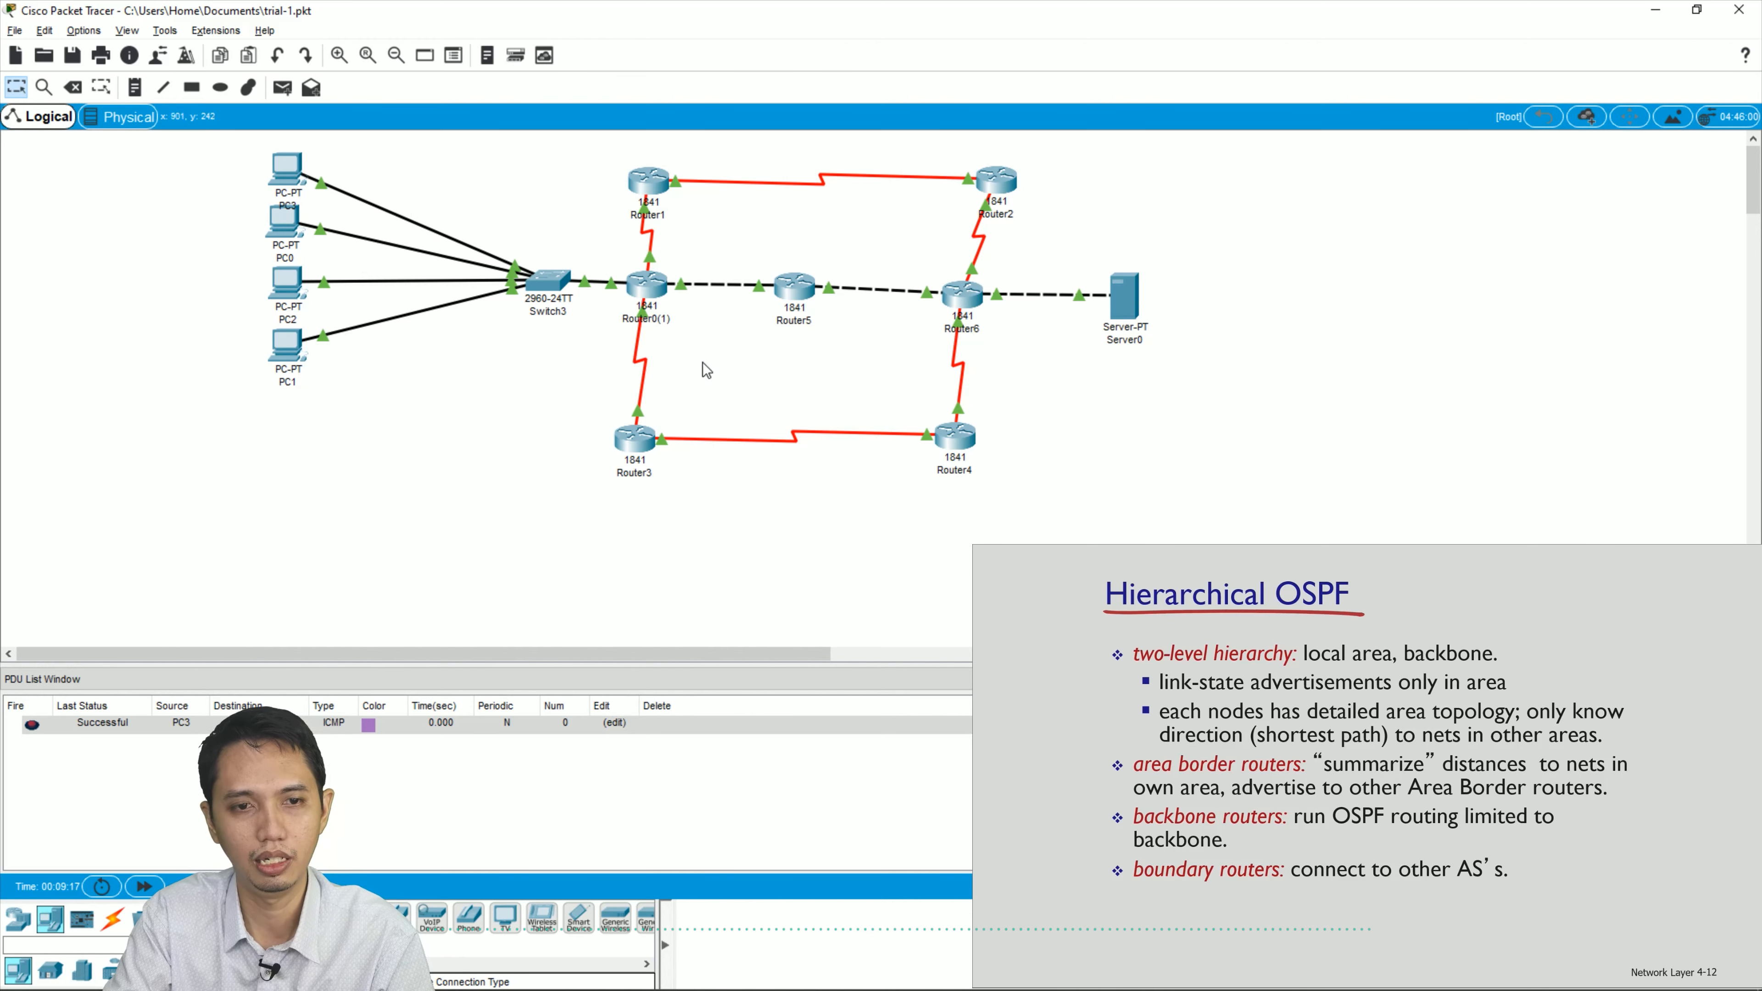
- Open the Command Prompt on PC3 and move its window clear of the router topology
click(286, 179)
click(763, 266)
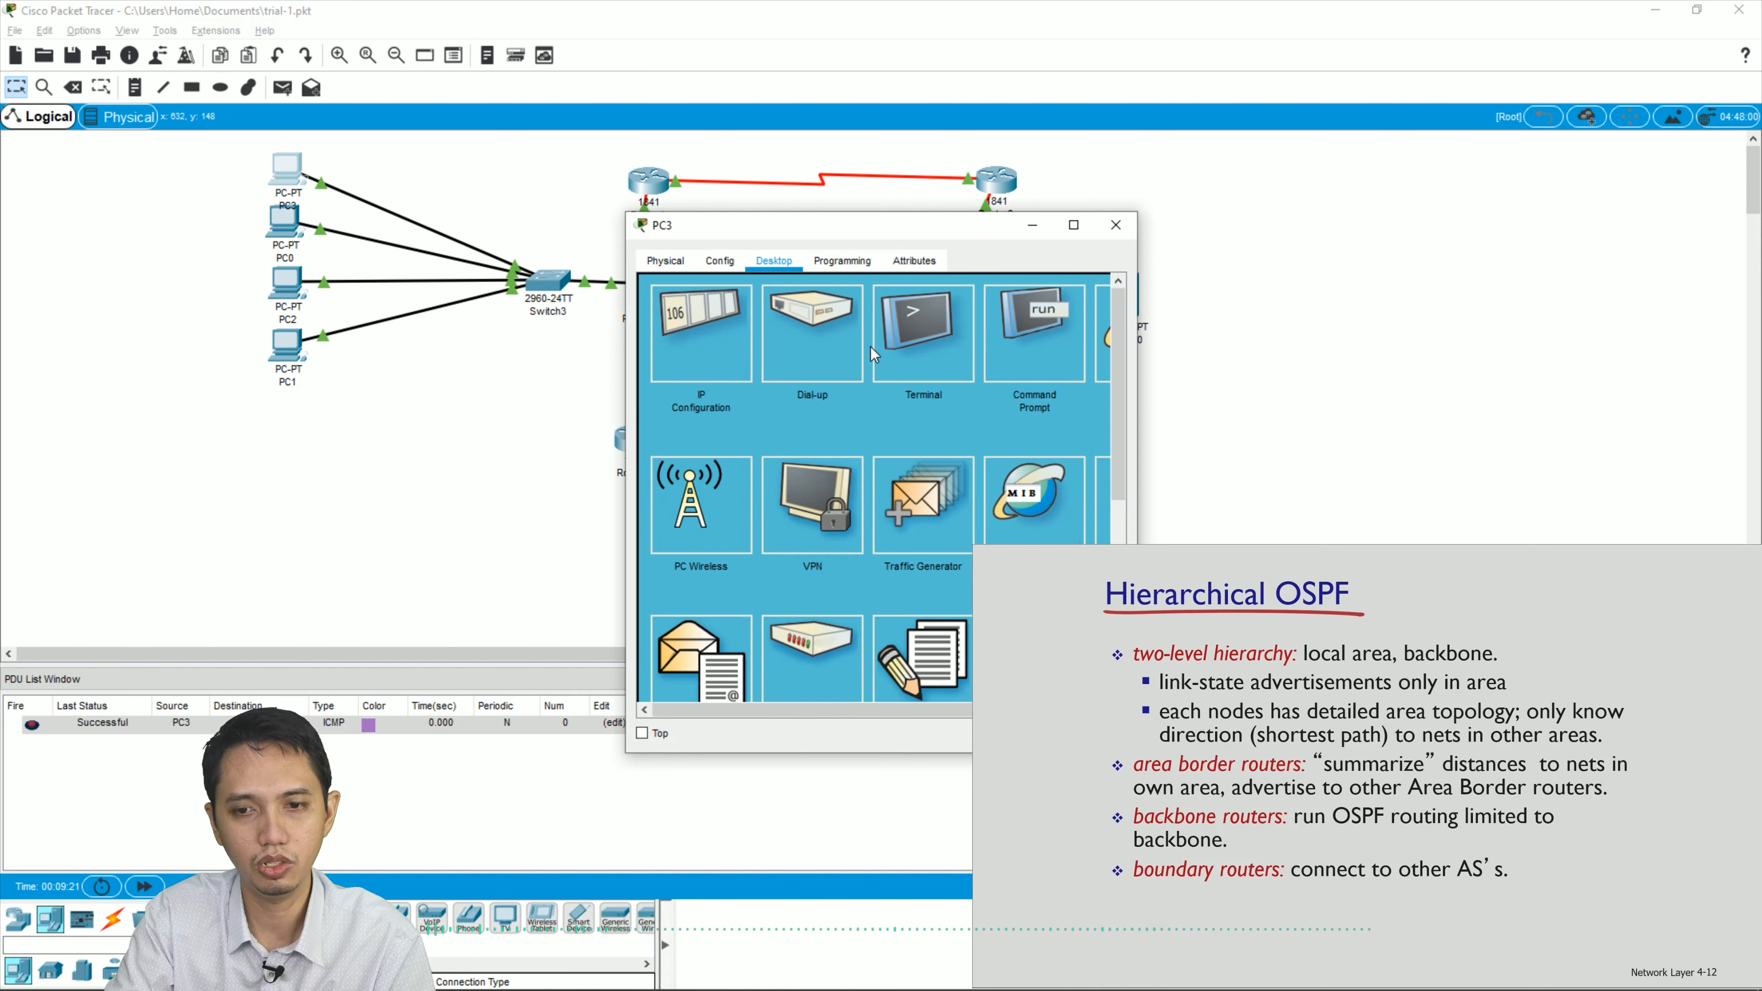
click(1053, 337)
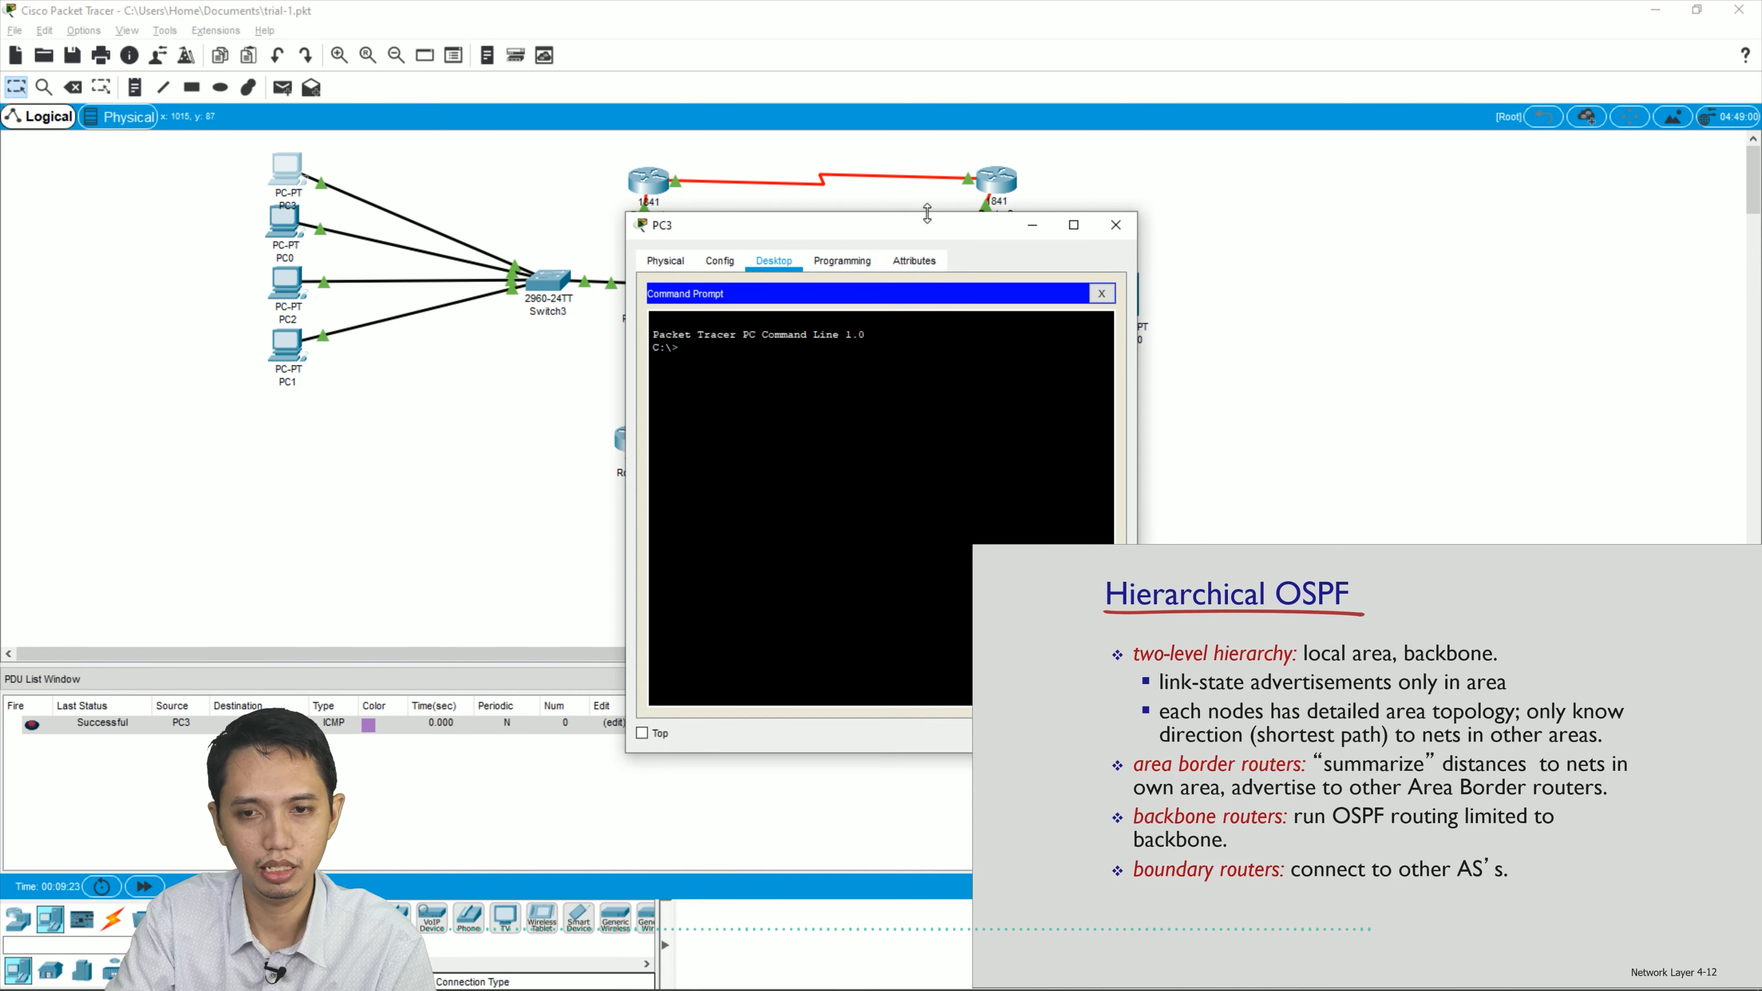
drag(926, 231, 1385, 344)
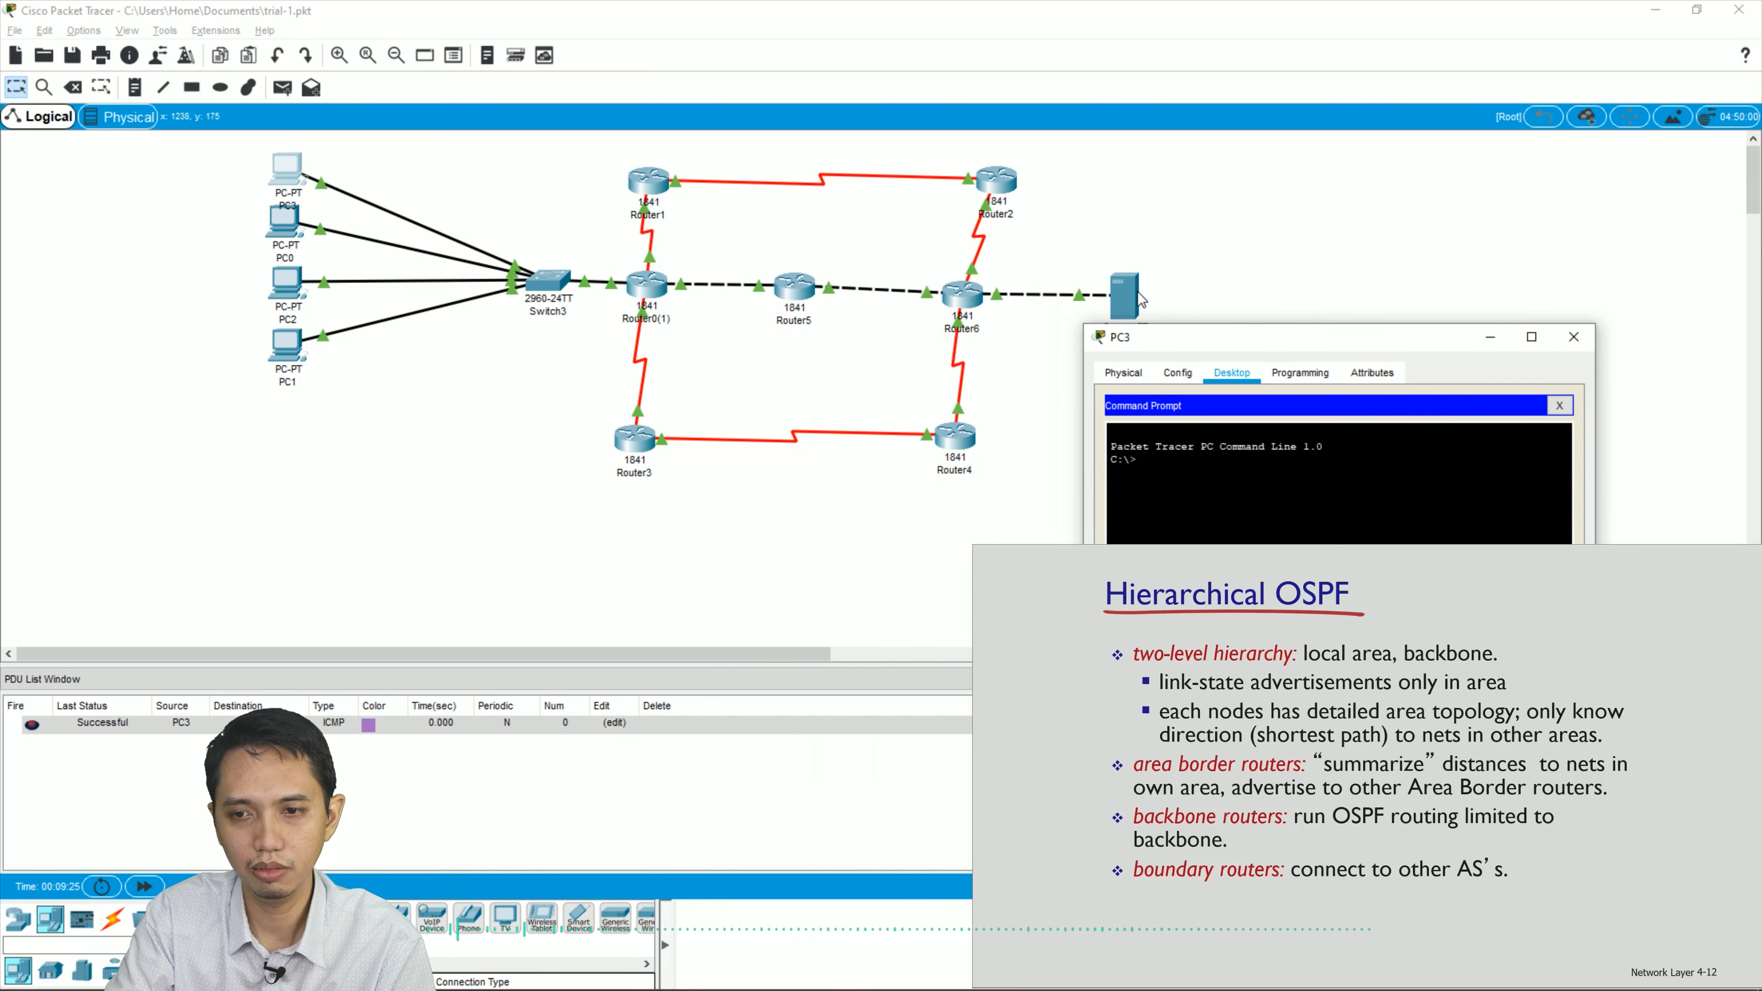
- Check Server0's IP address and enter the command tracert 50.0.0.2 at PC3's prompt
click(1136, 306)
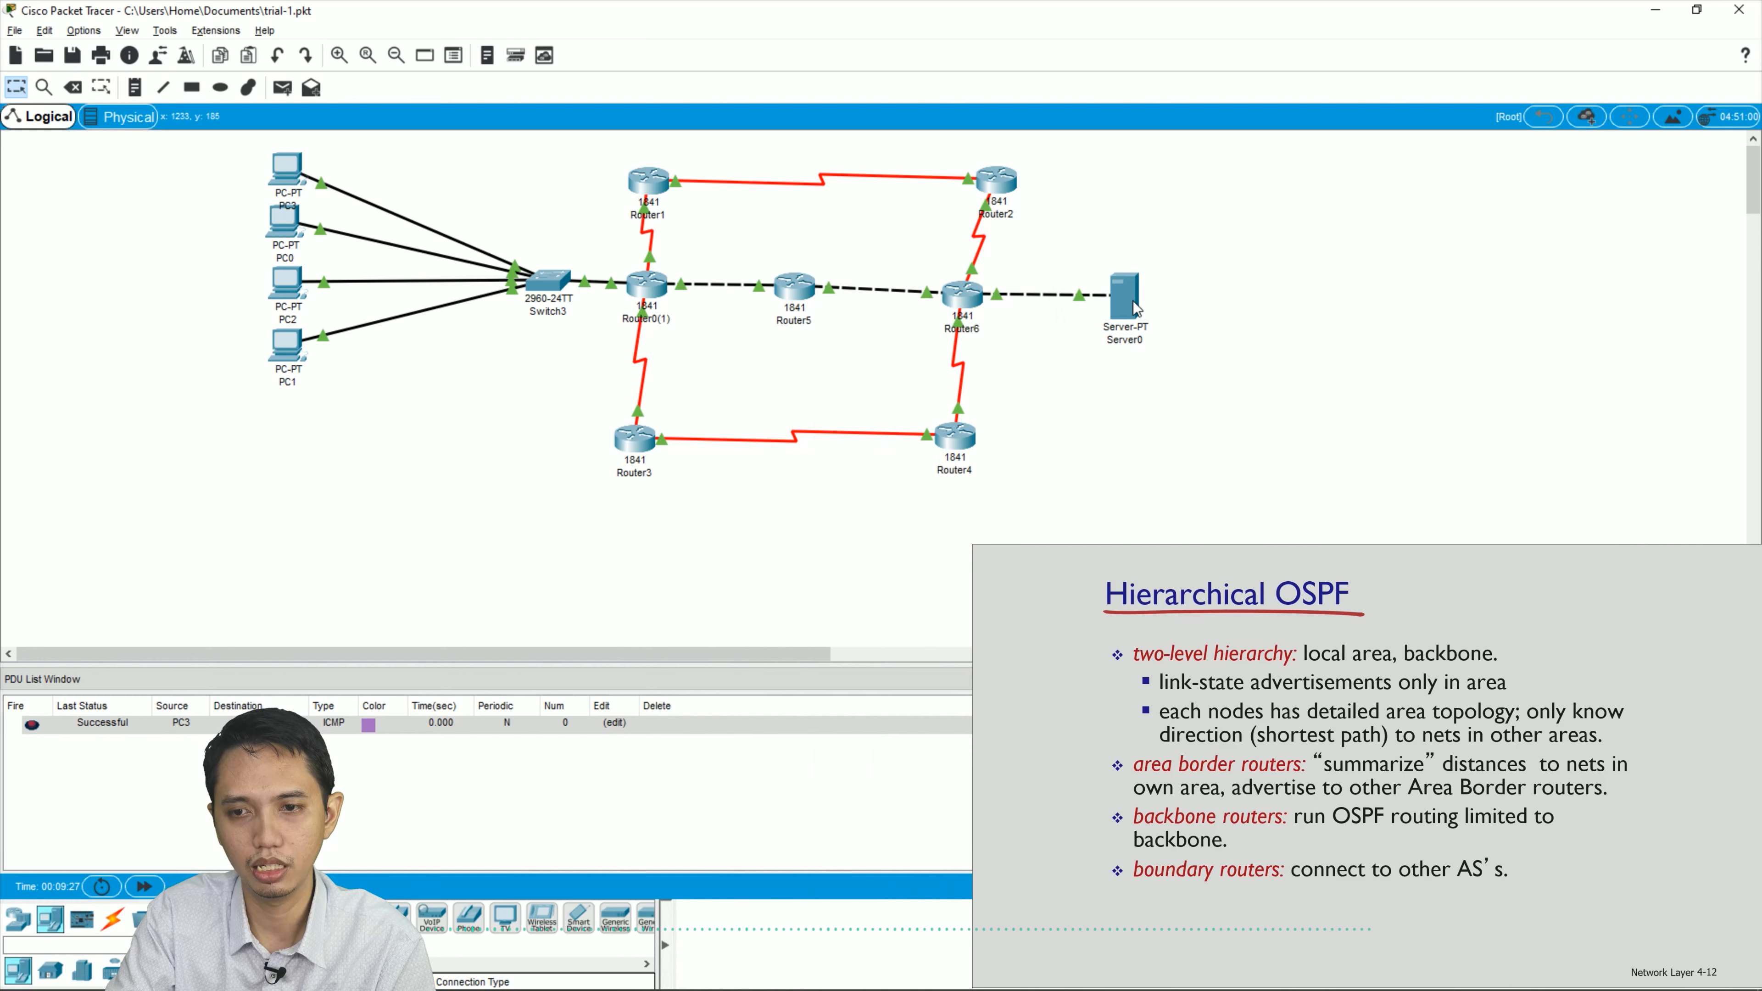
mouse_move(1136, 308)
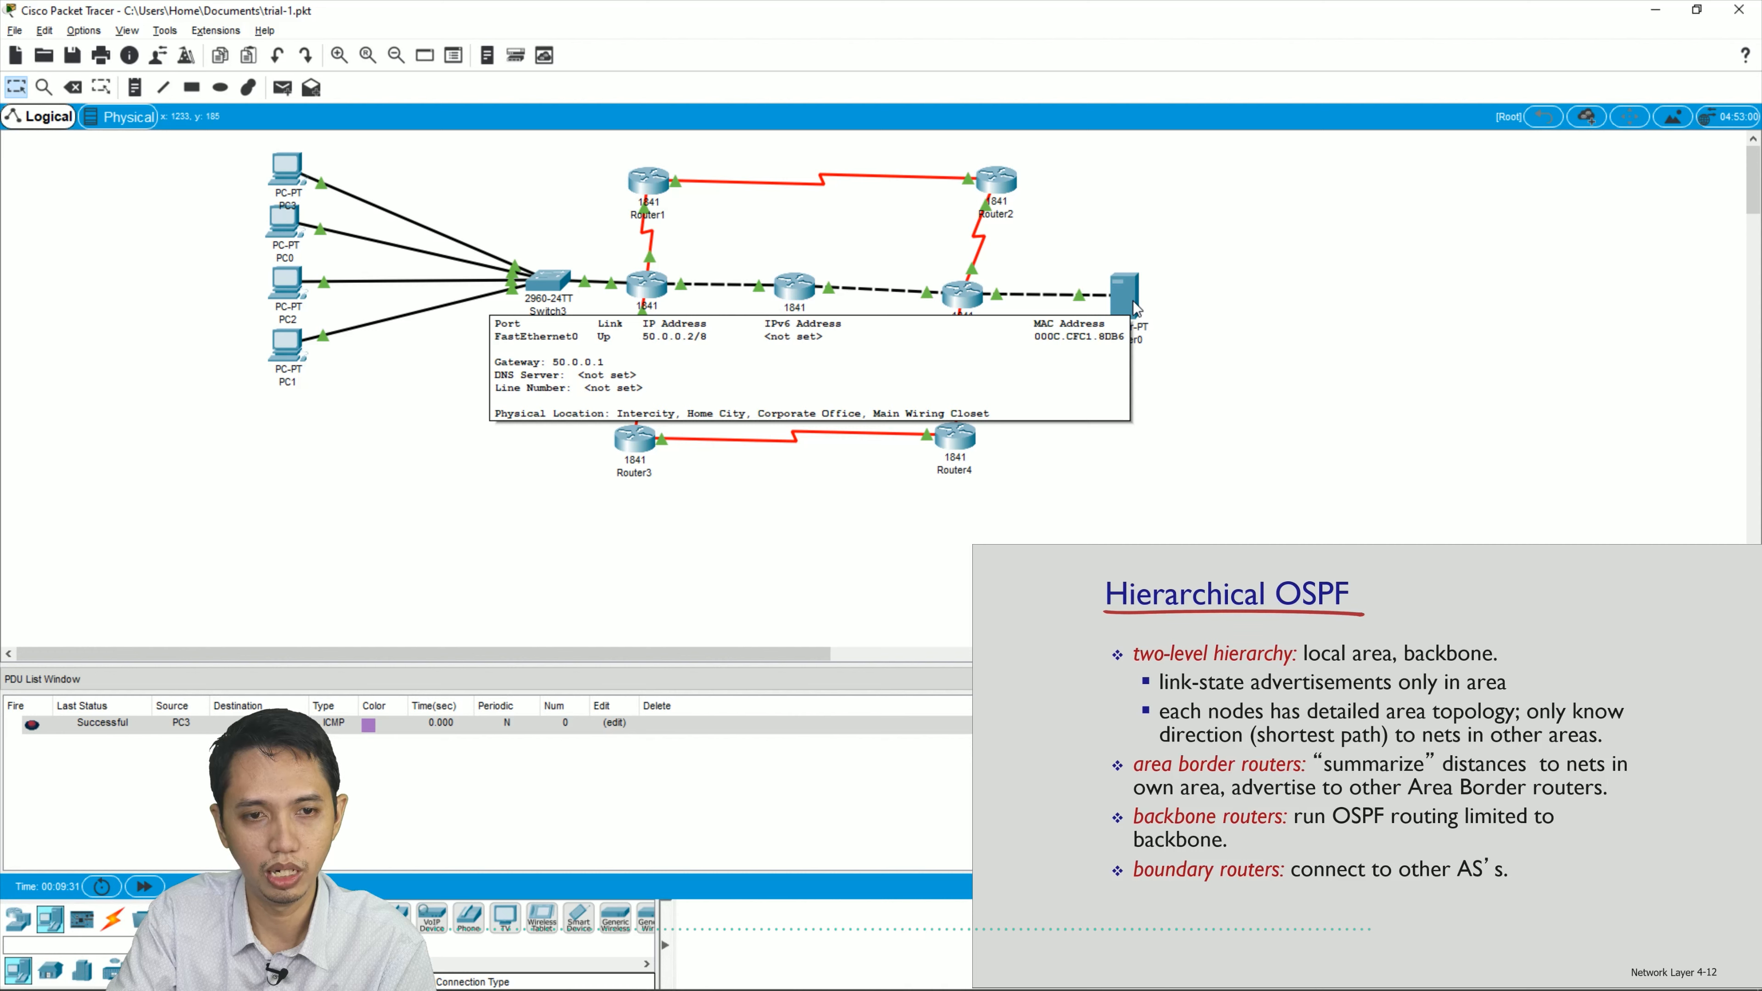
key(alt+Tab)
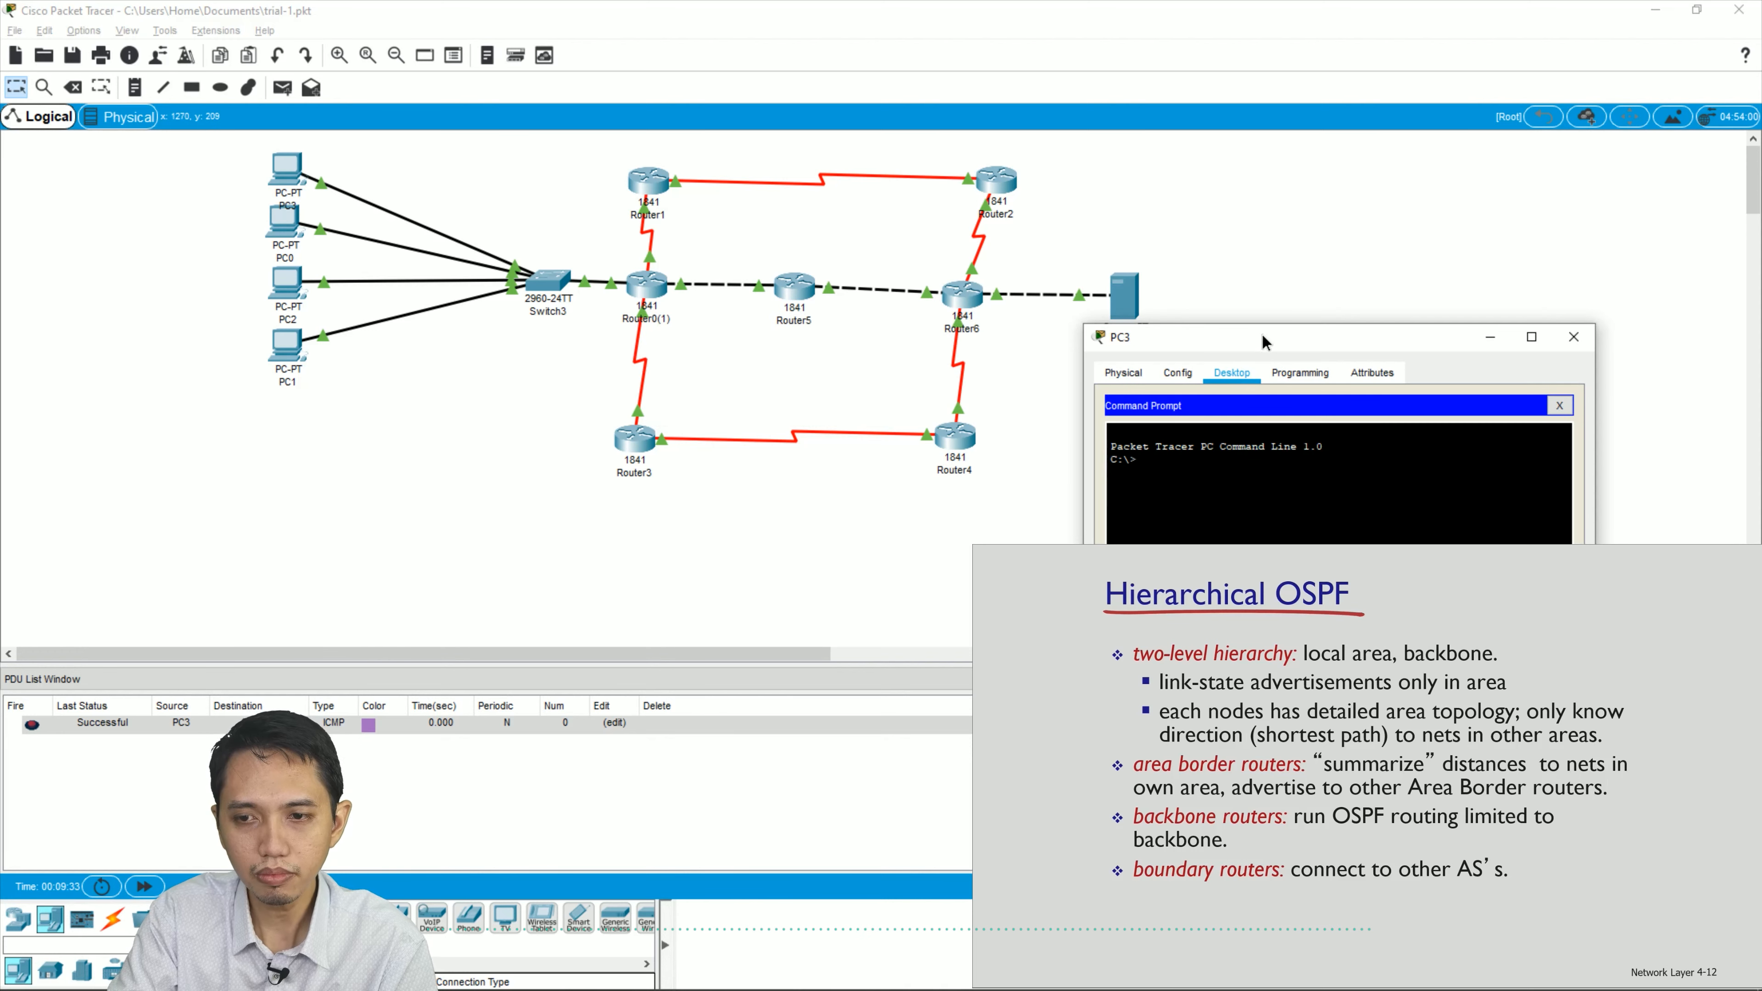
drag(1261, 333, 1247, 247)
text(tracert 50)
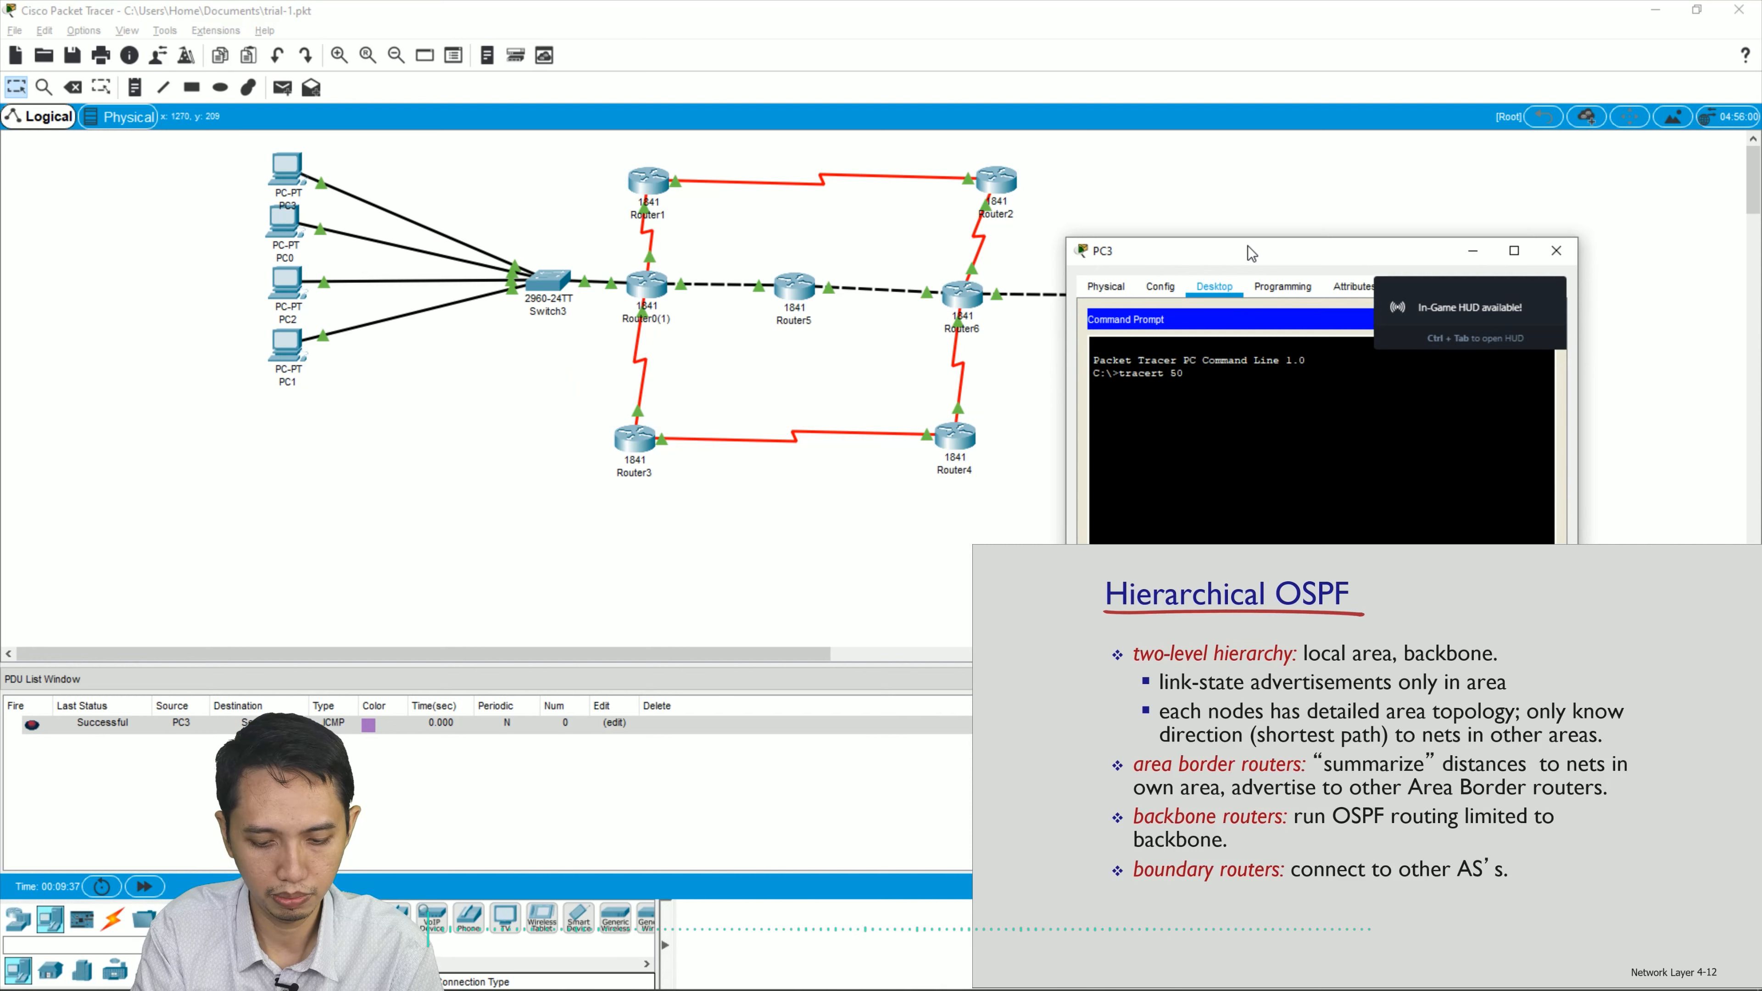
text(.0.0.2)
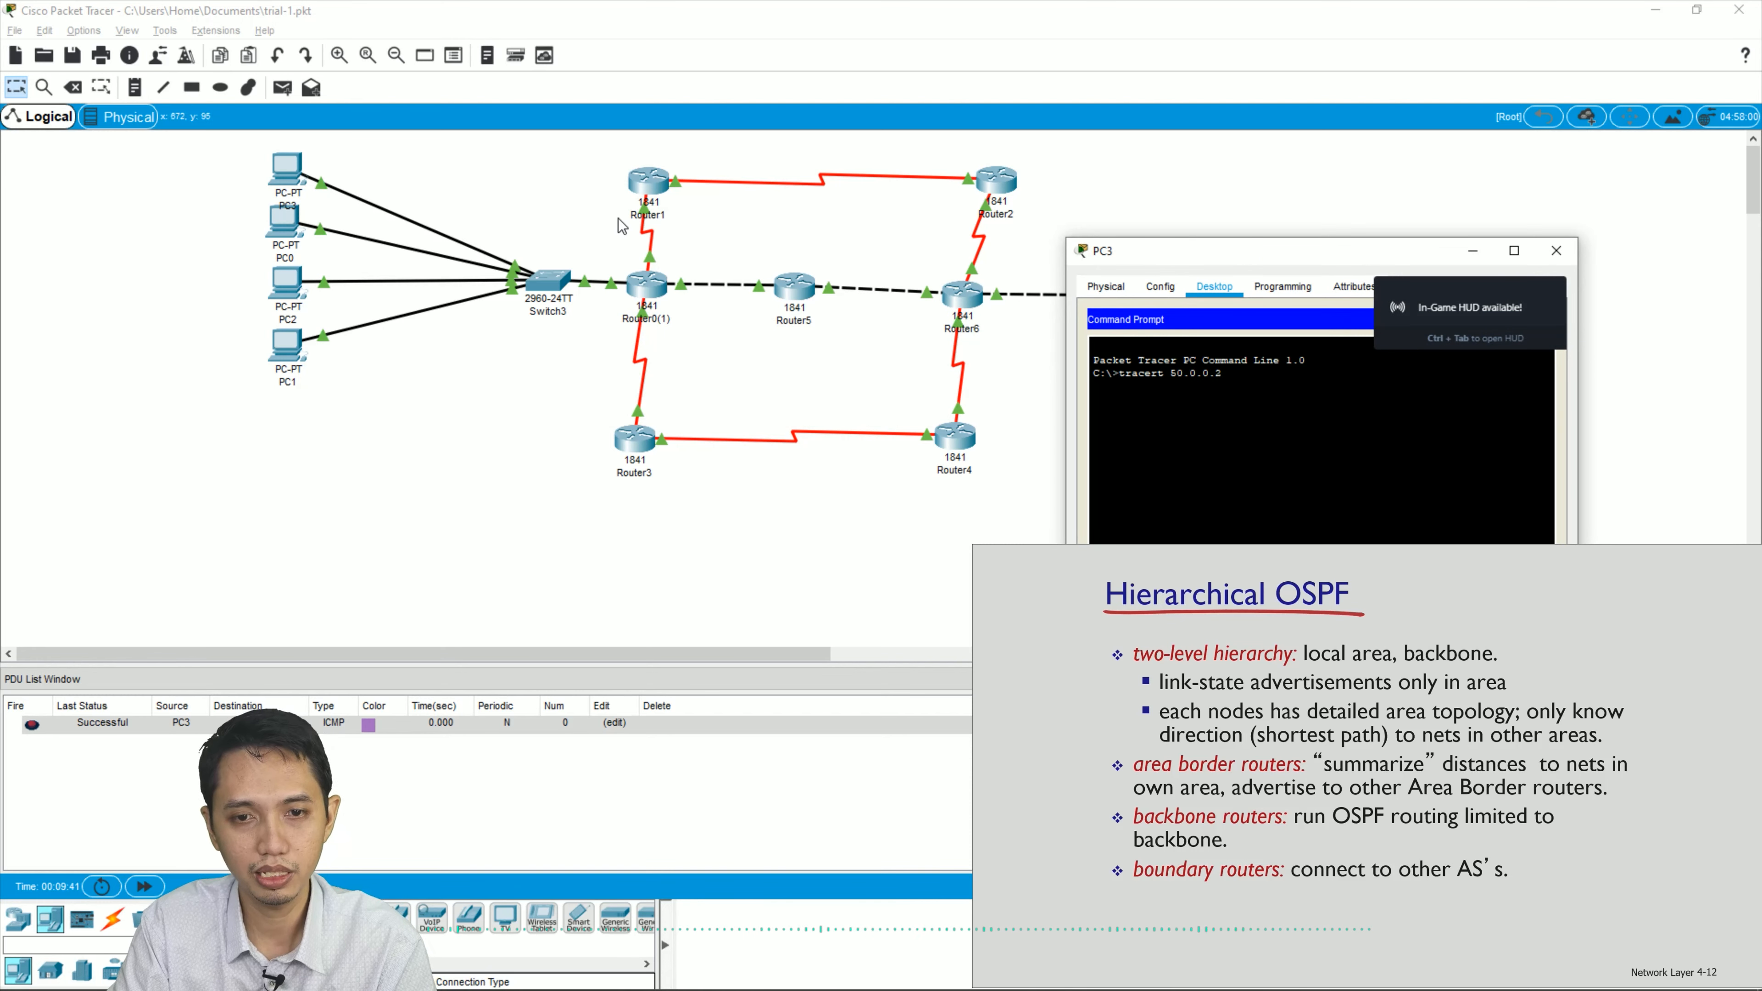
- Review the possible paths to Server0, place PC3's window beside the topology and run the route trace
click(598, 179)
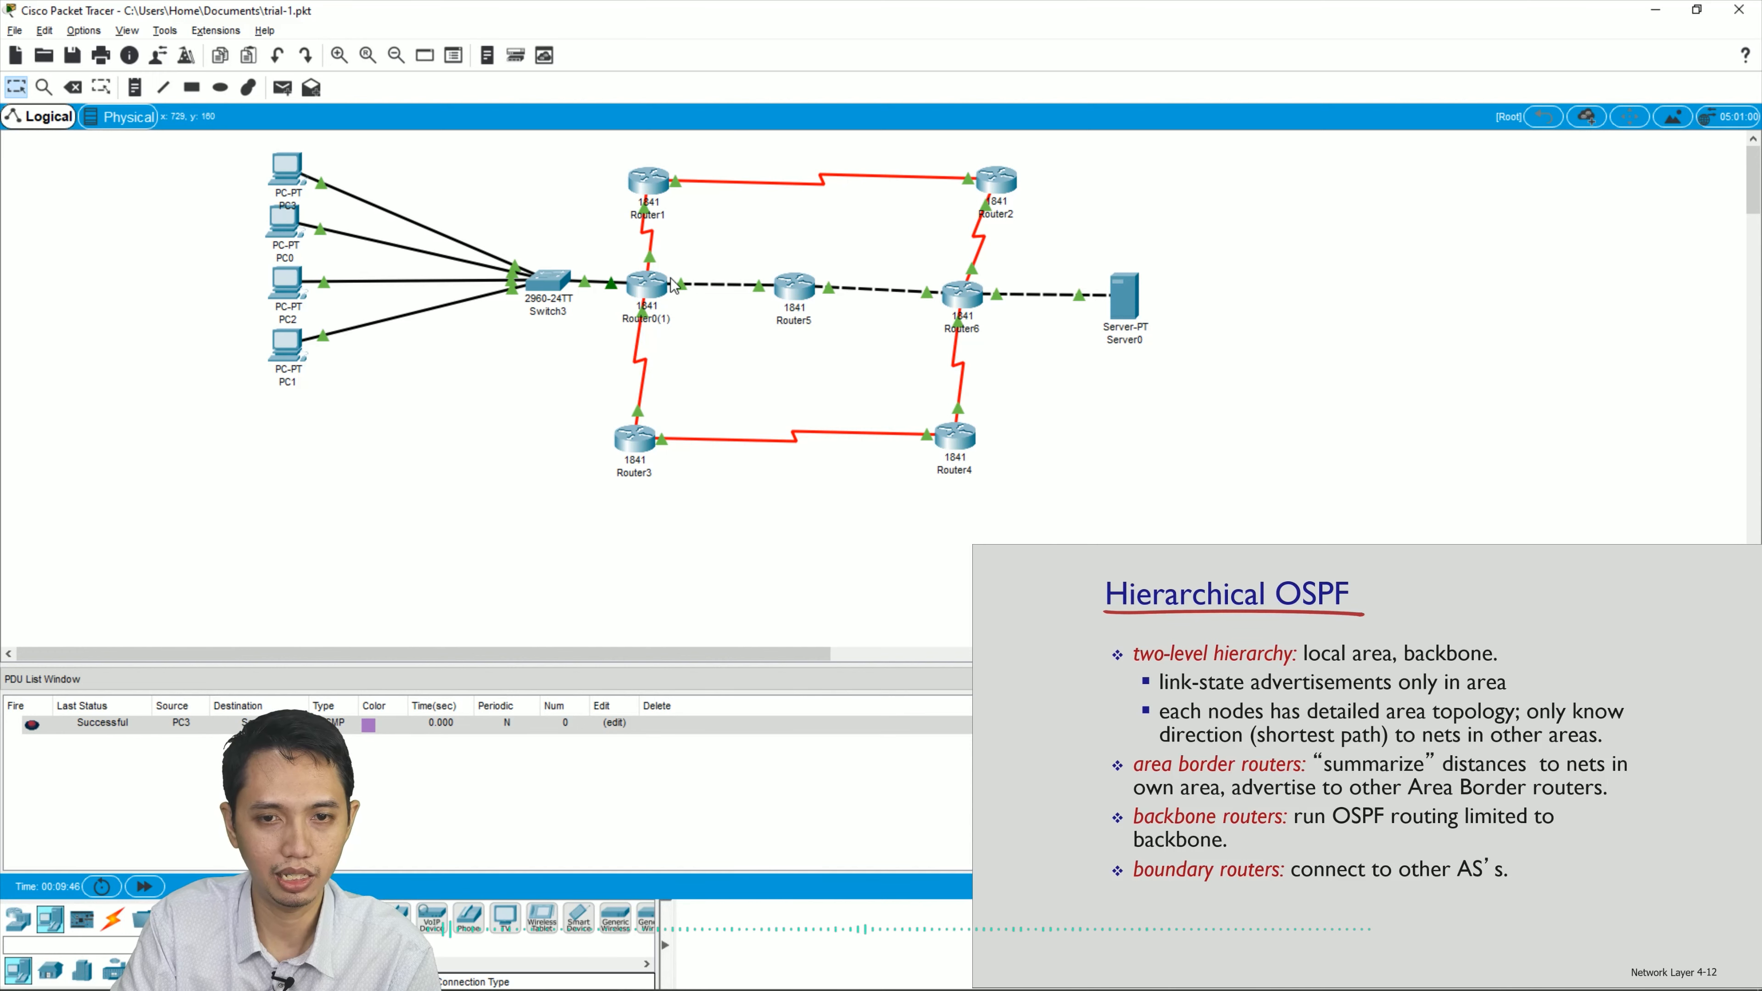
key(alt+Tab)
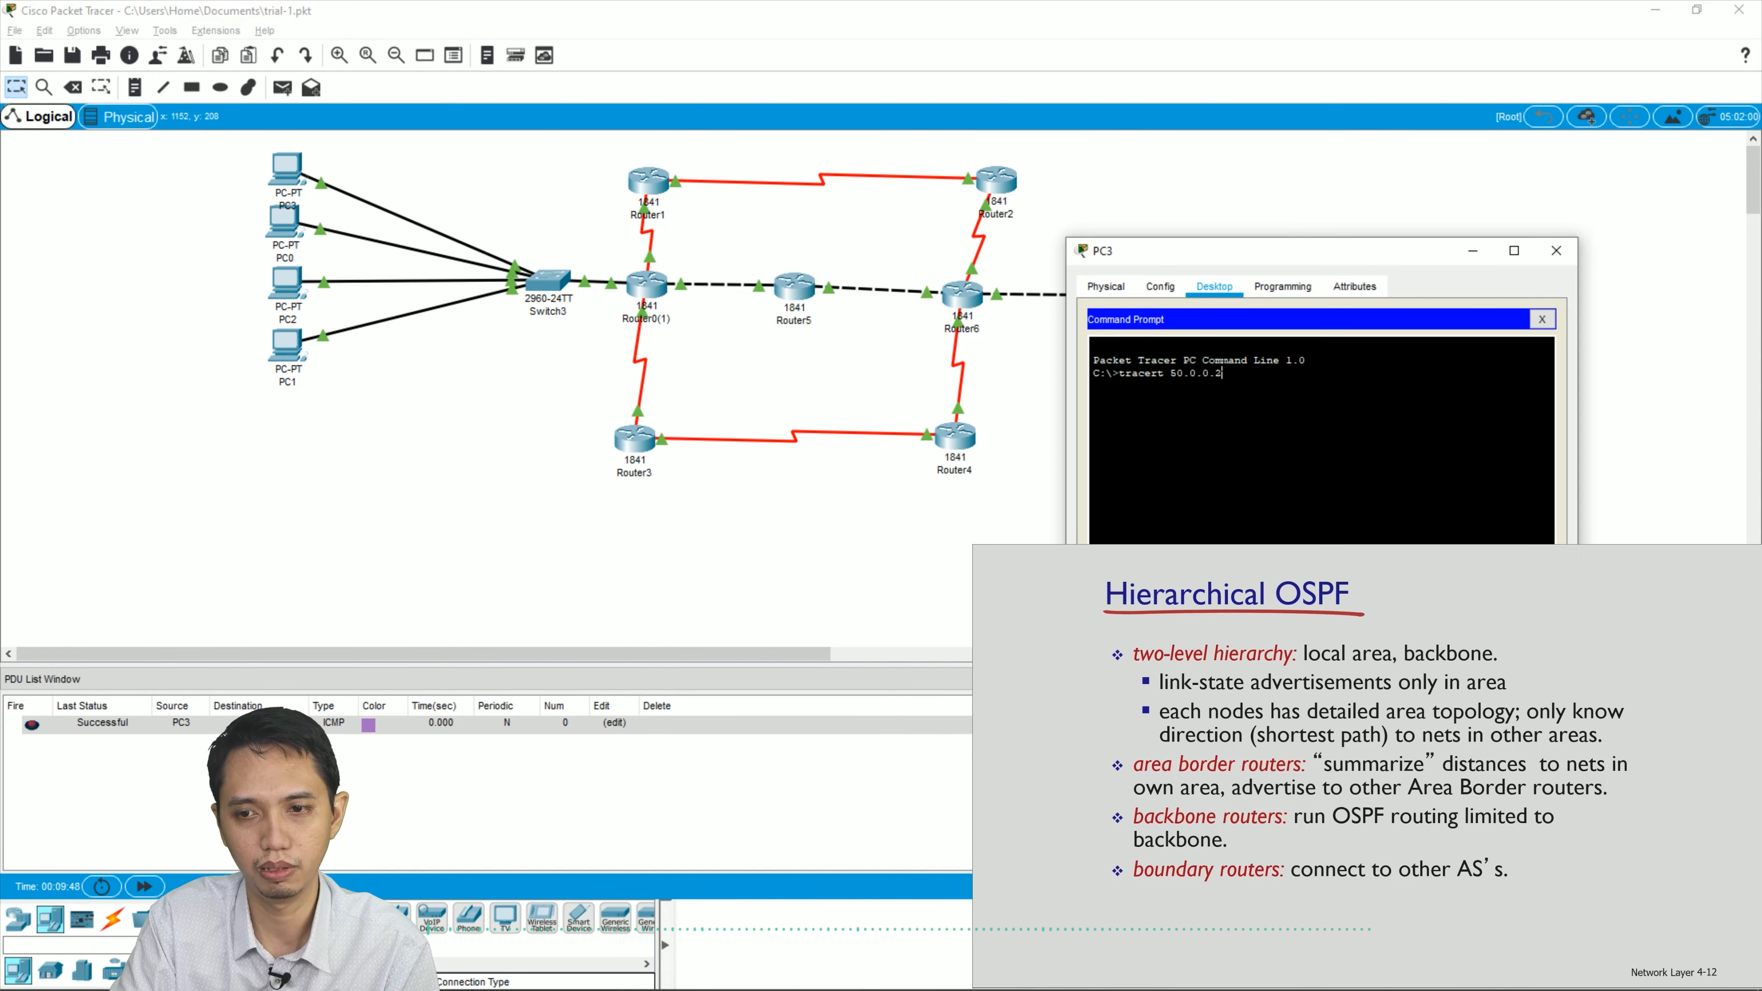
drag(1211, 256, 1353, 302)
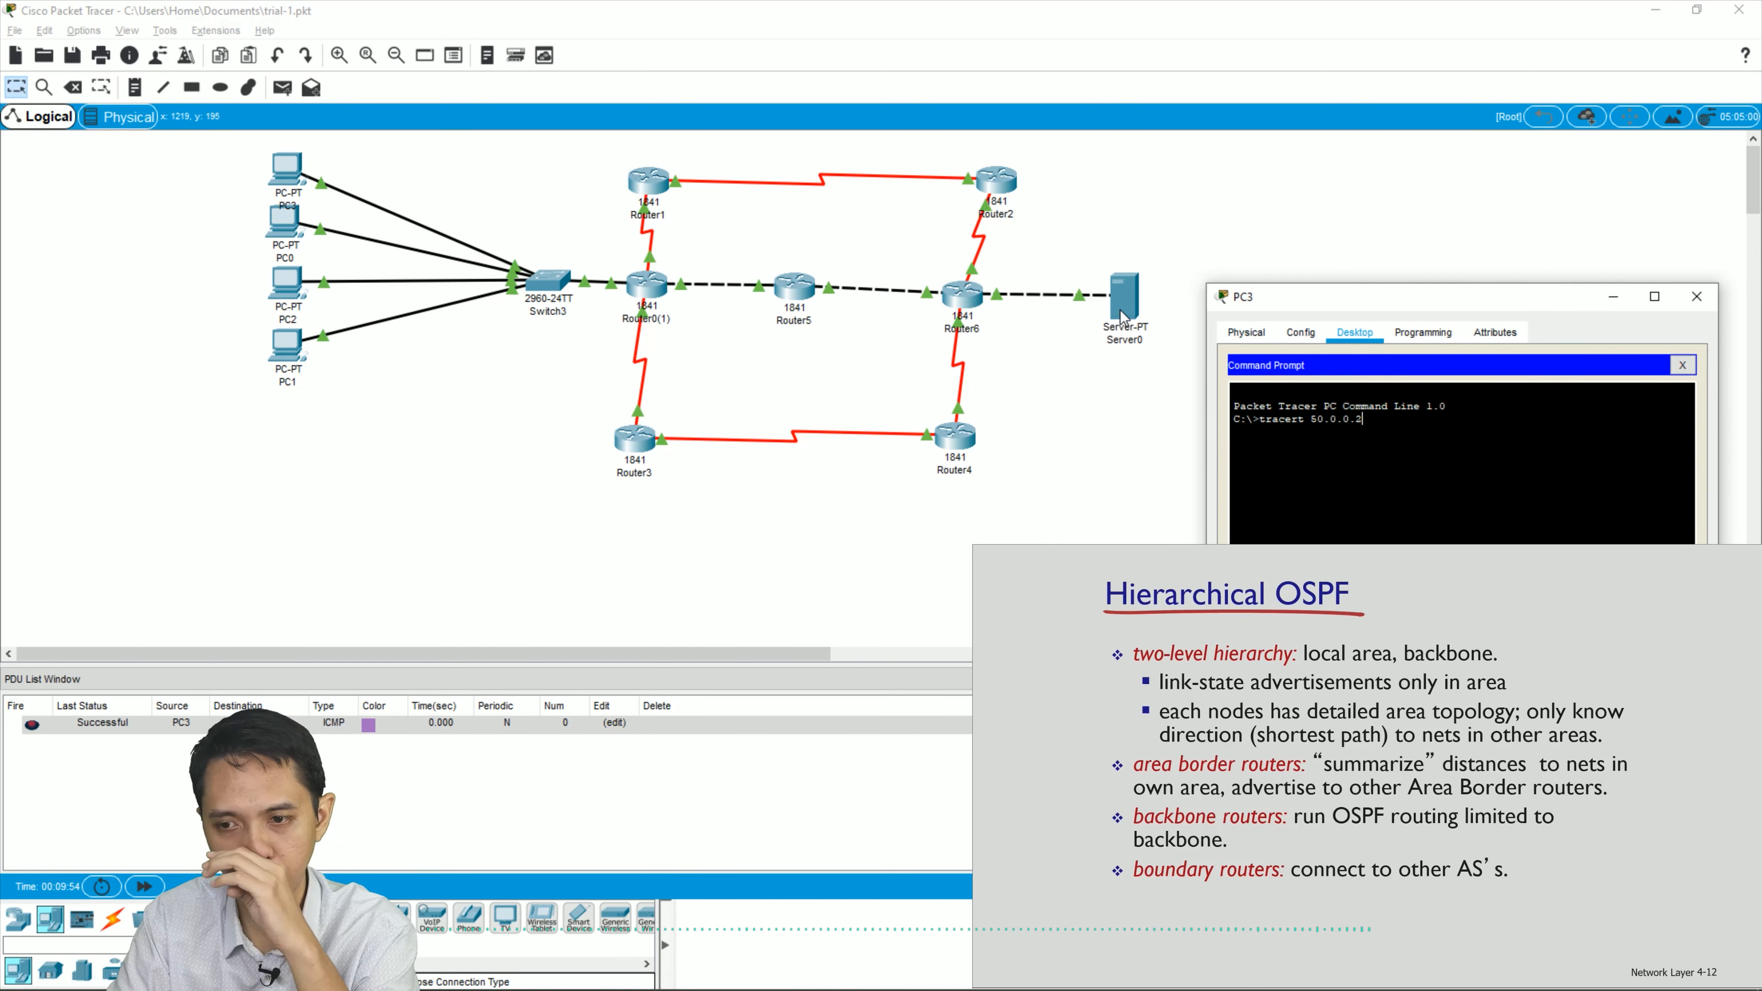
drag(1385, 303, 1317, 215)
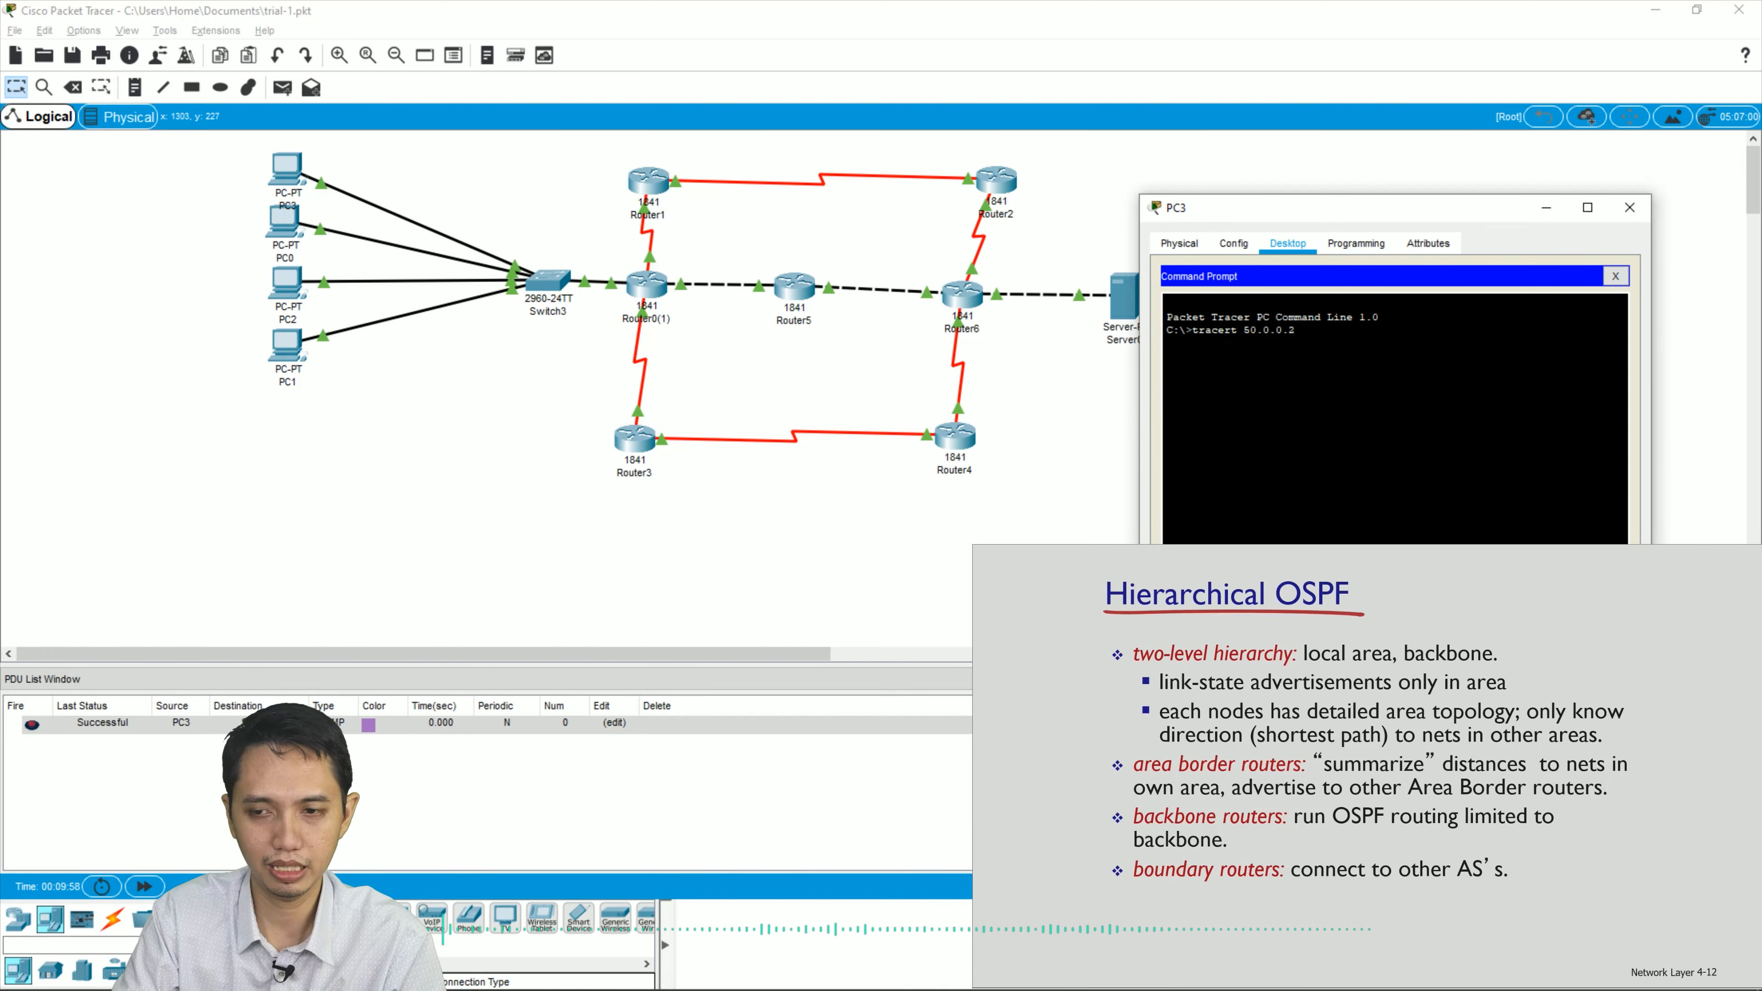
key(Return)
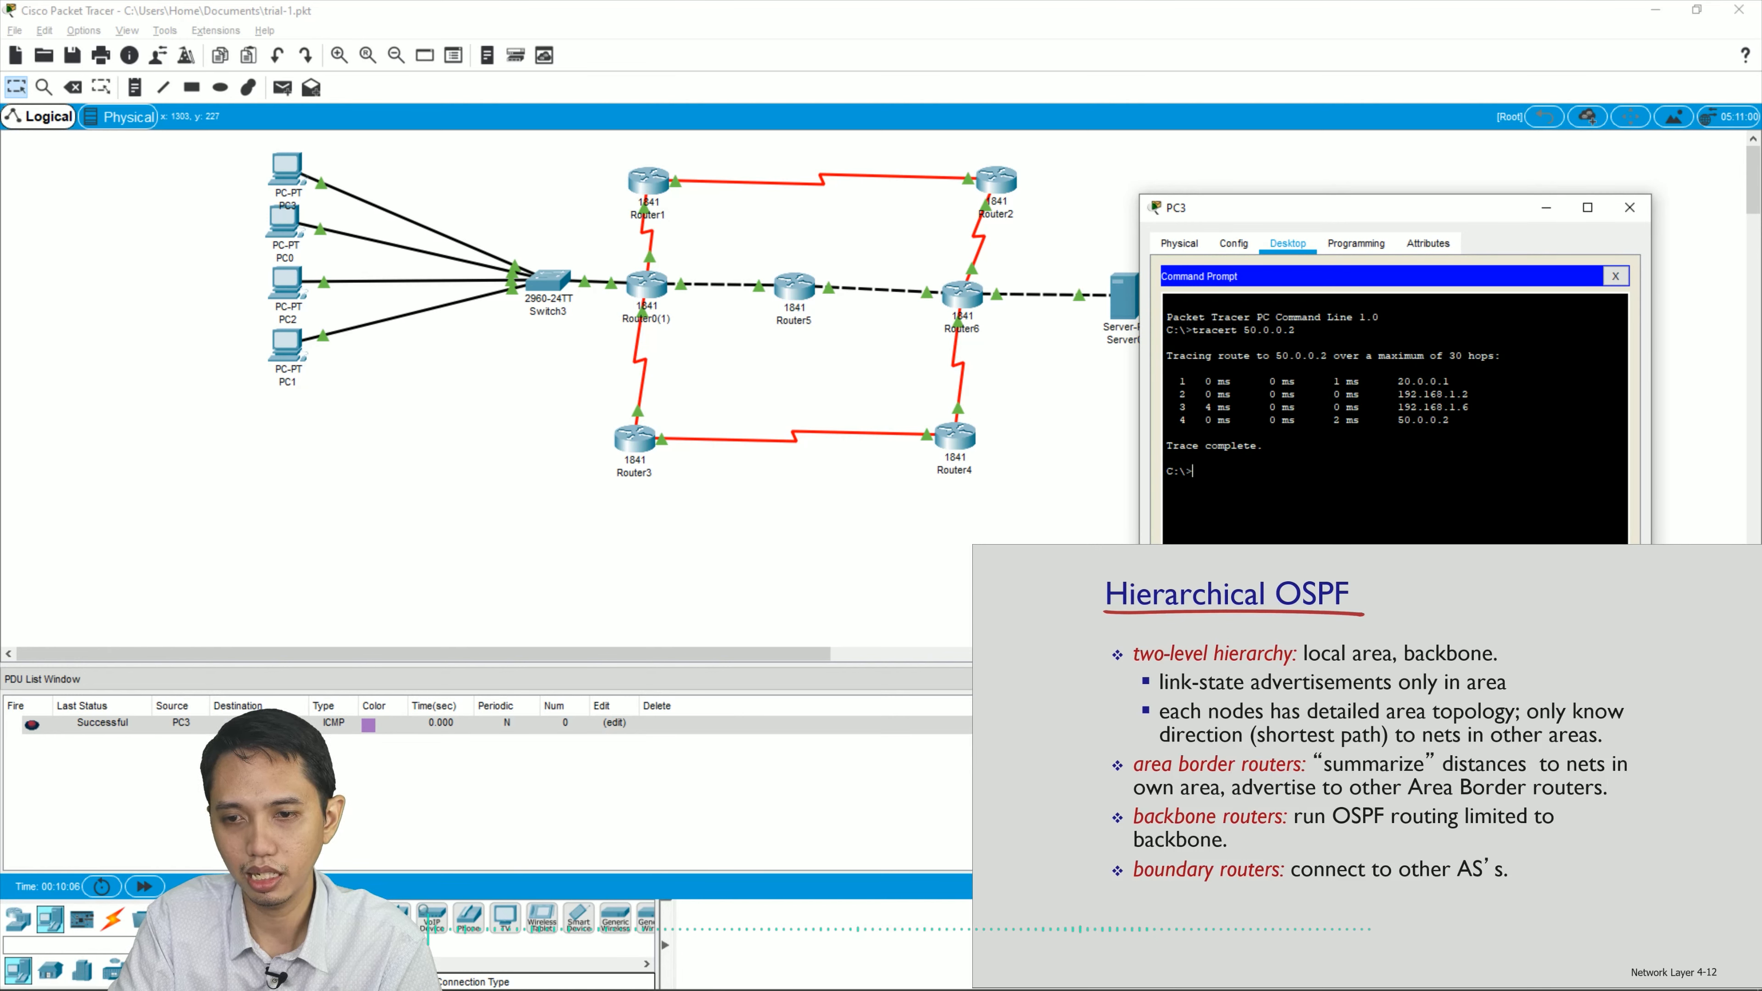
- Compare the trace's hops with the interface addresses of Router0(1) and Router5, highlighting the second hop's address
click(762, 238)
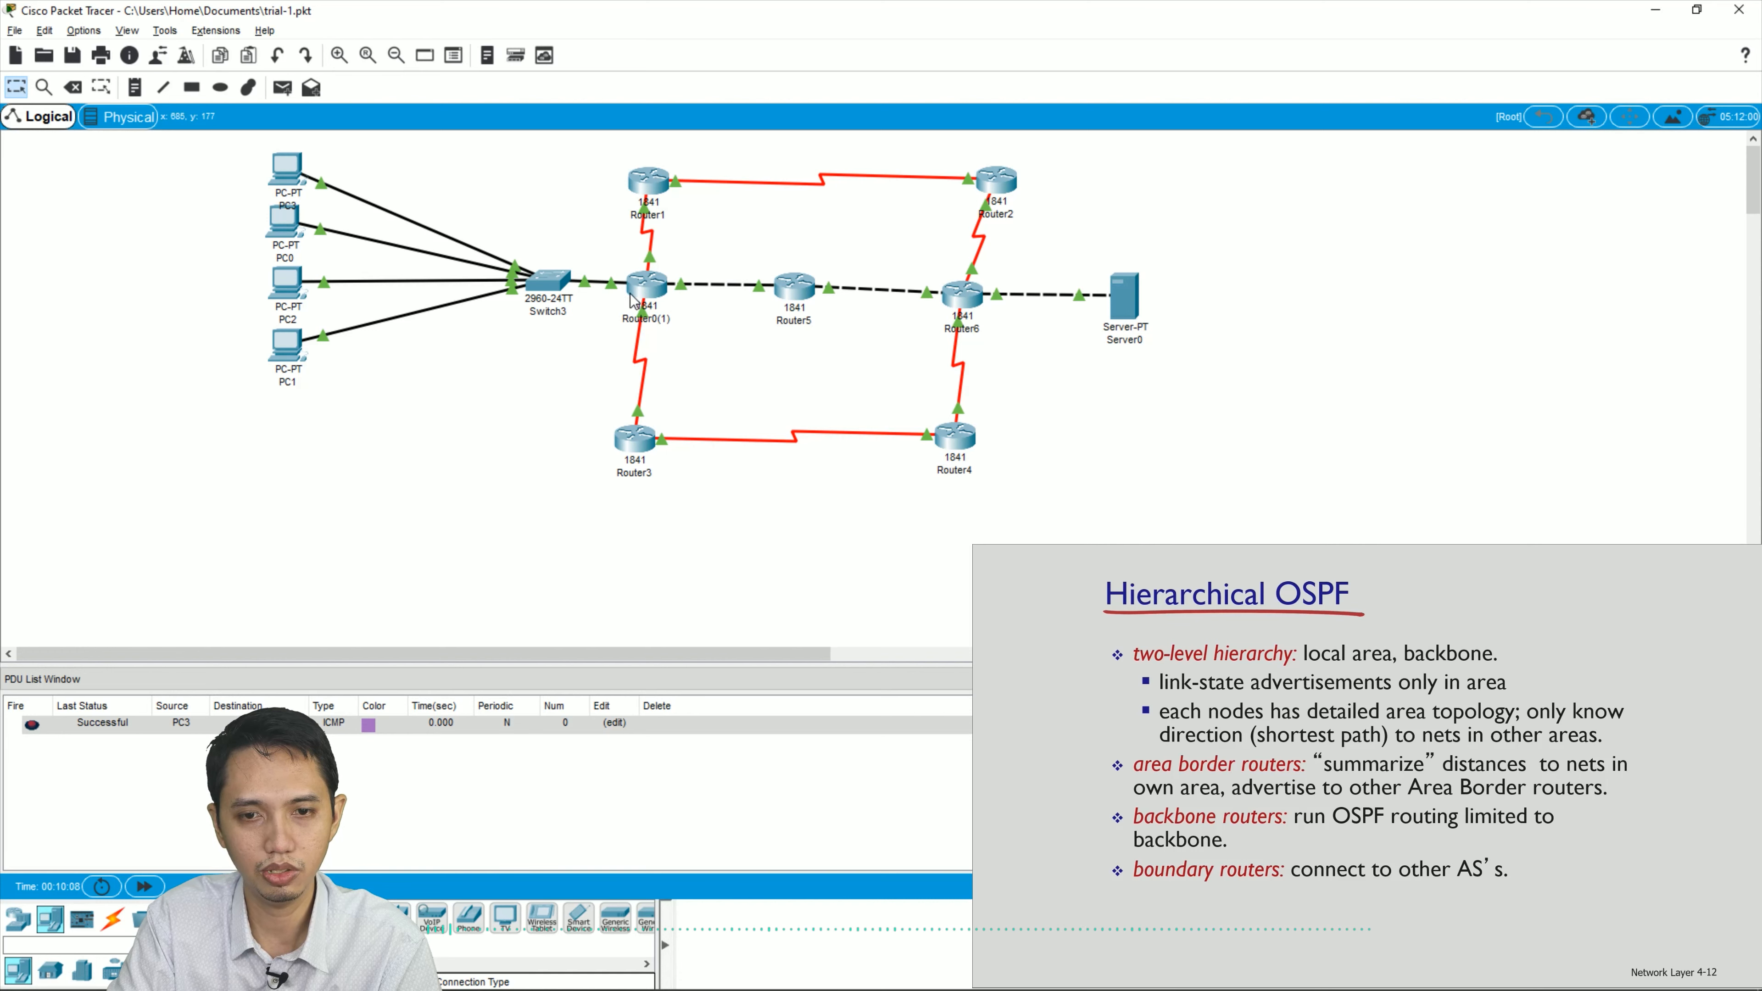
mouse_move(646, 295)
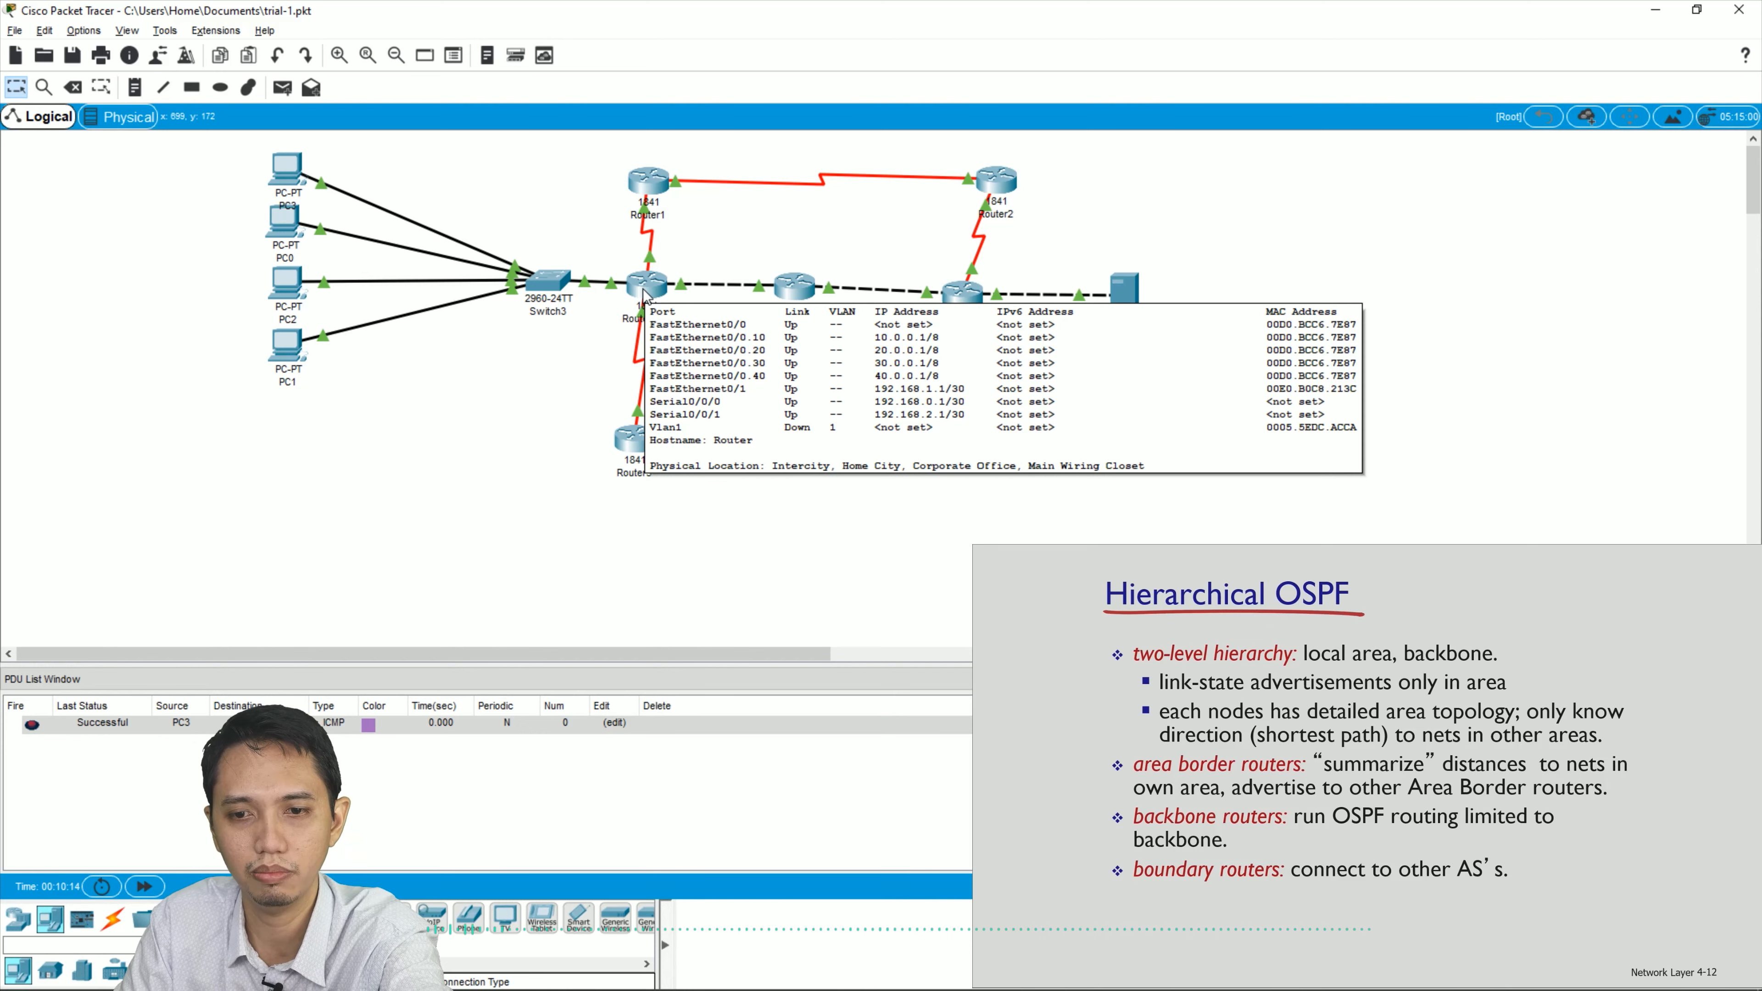
key(alt+Tab)
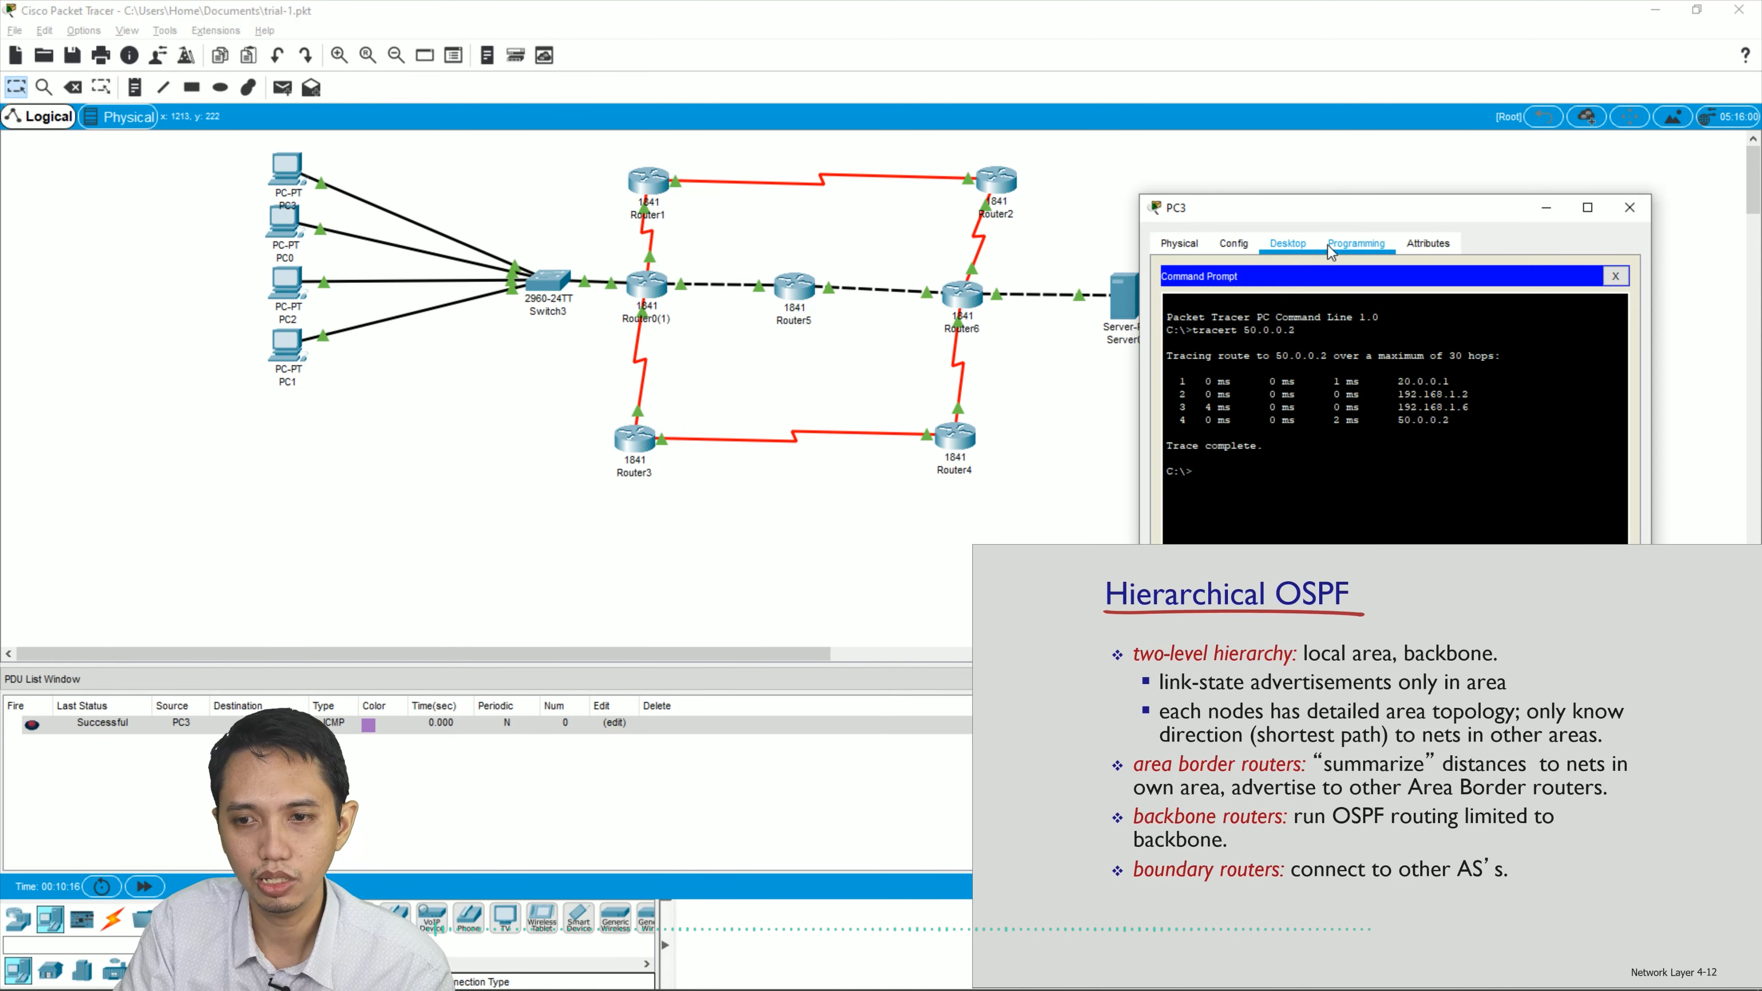
drag(1338, 220, 1312, 111)
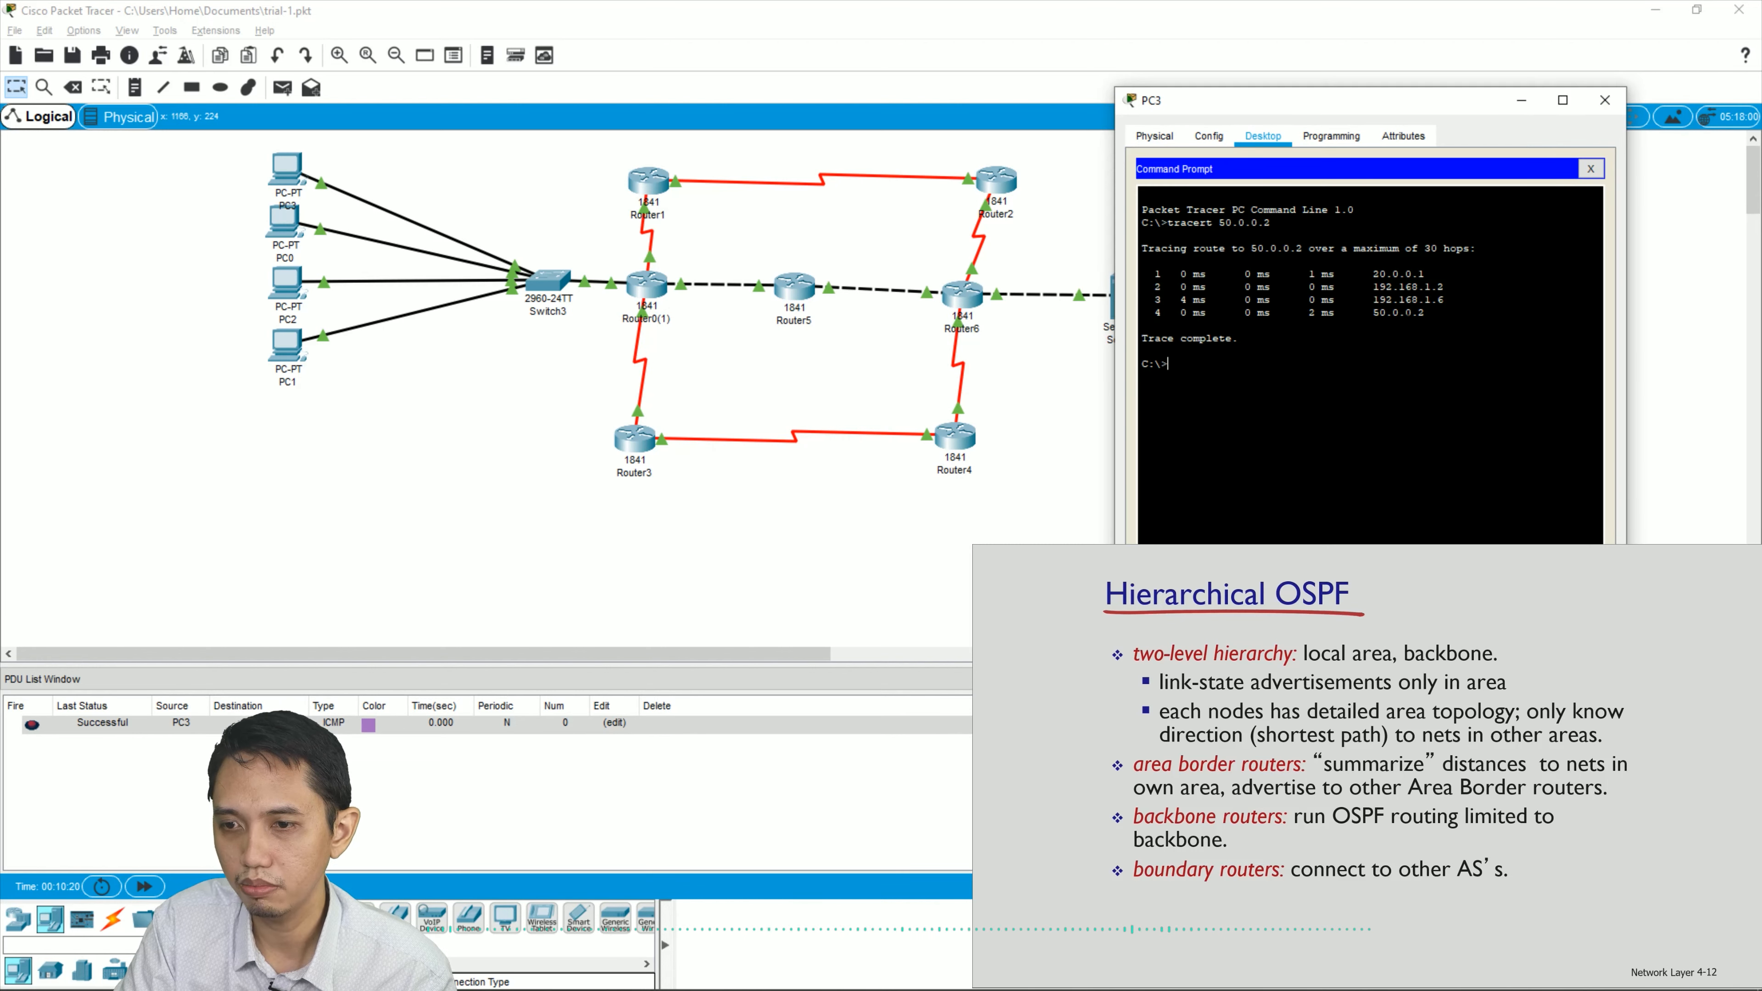
drag(1386, 287, 1469, 289)
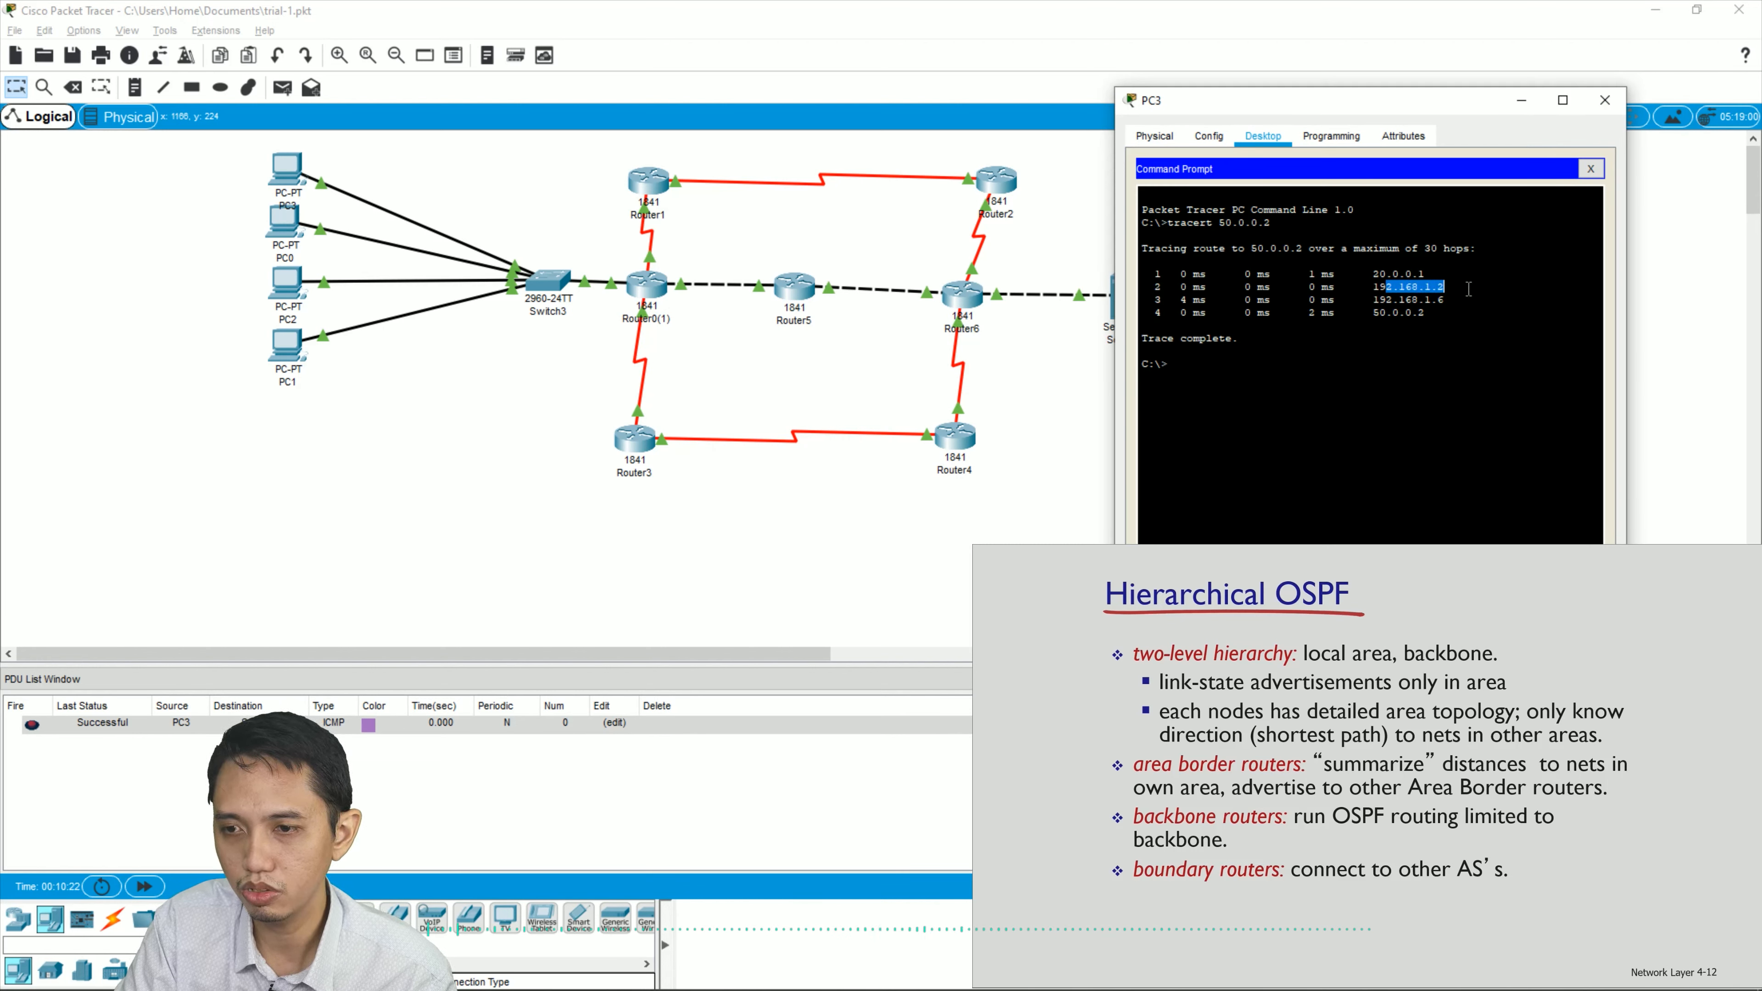
click(806, 196)
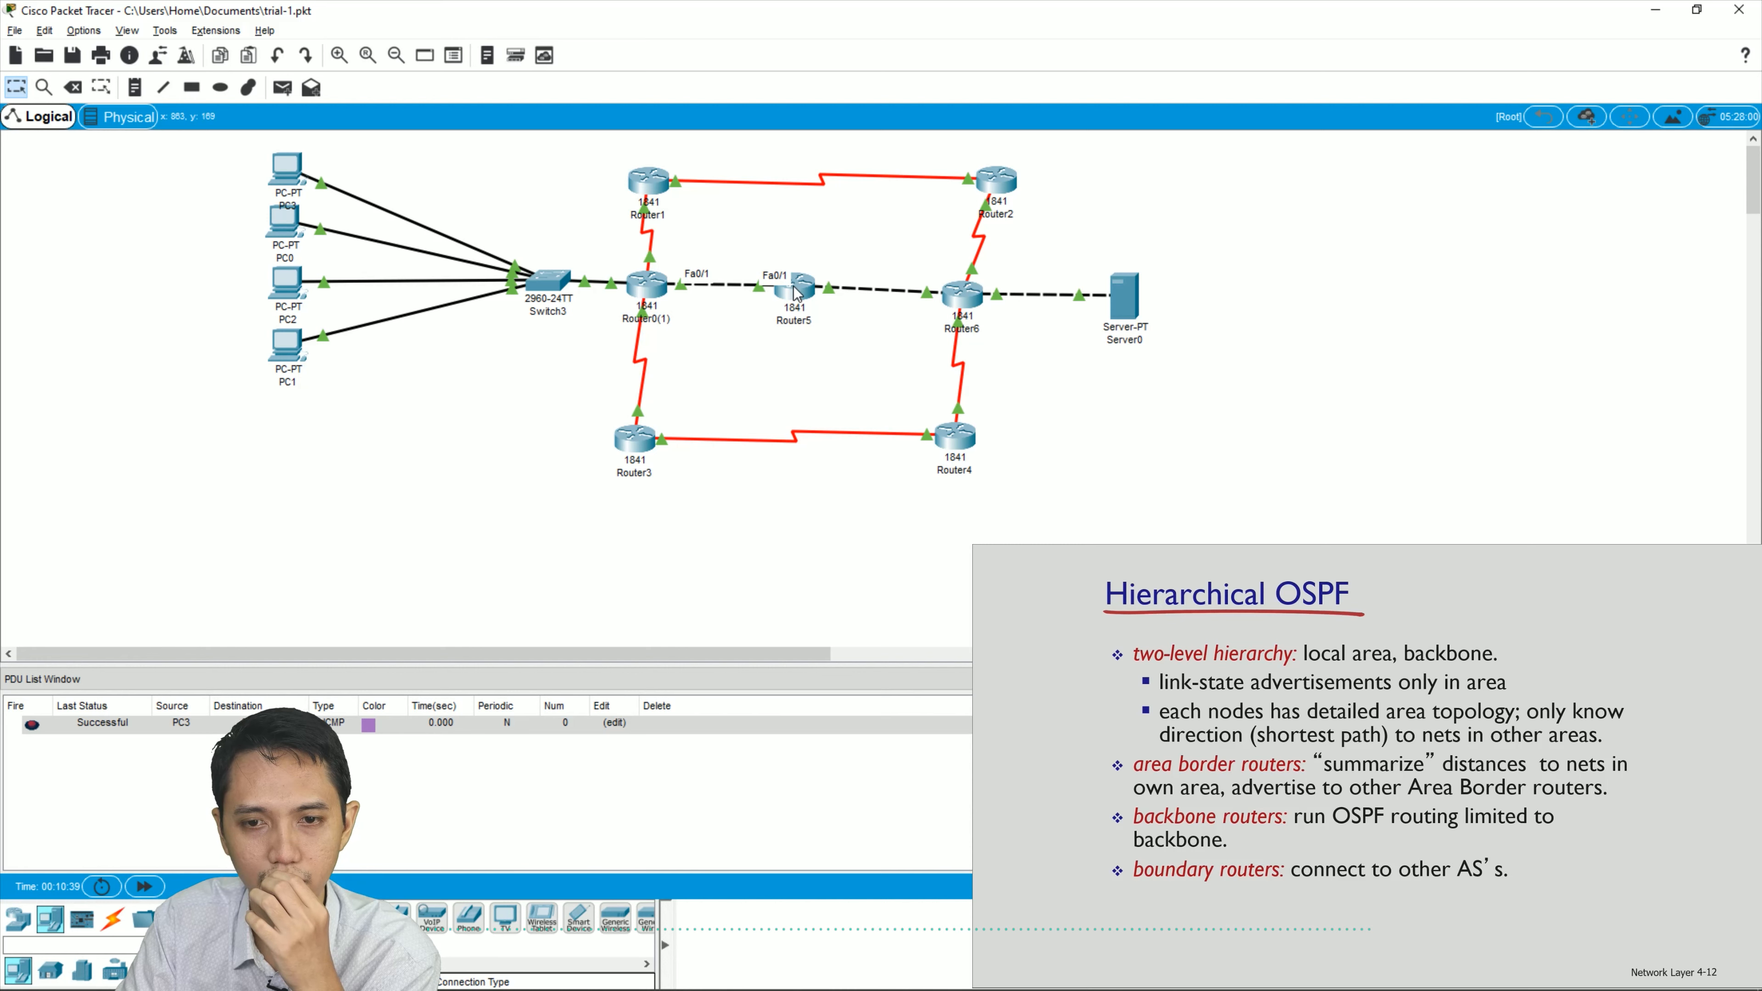
mouse_move(797, 293)
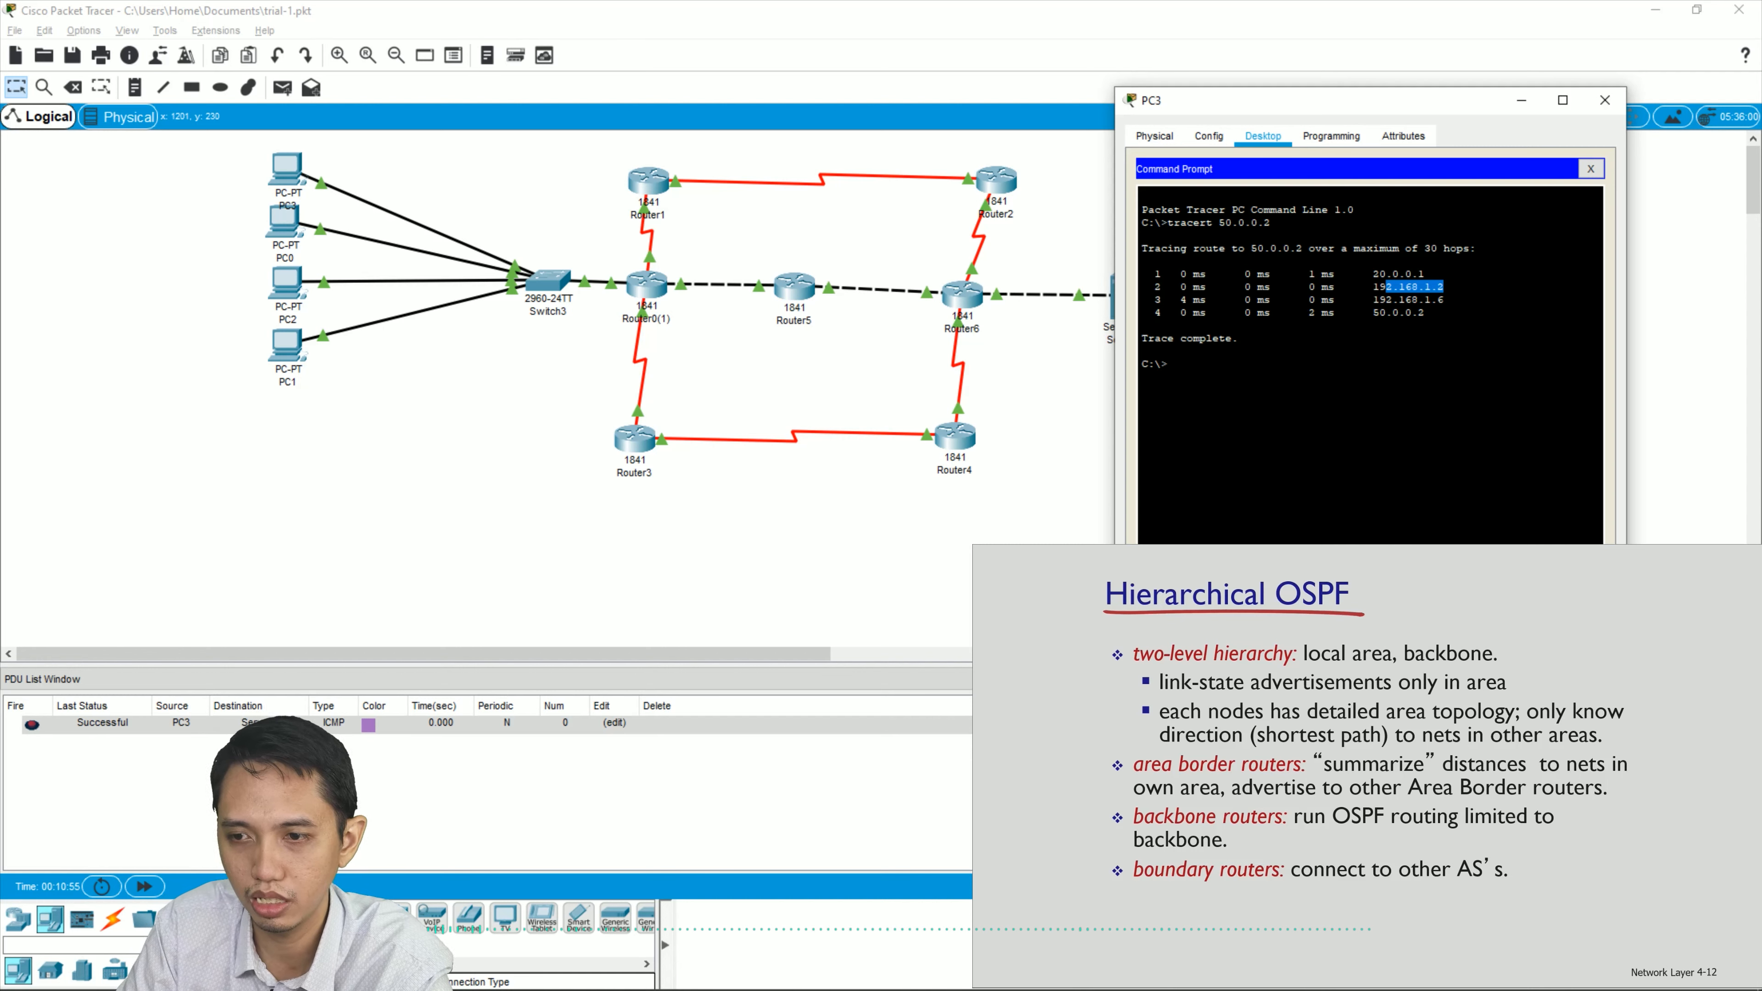
- Match the trace's remaining hops to Router5, Router6 and Server0 in the topology, highlighting the final hop's address
click(1048, 265)
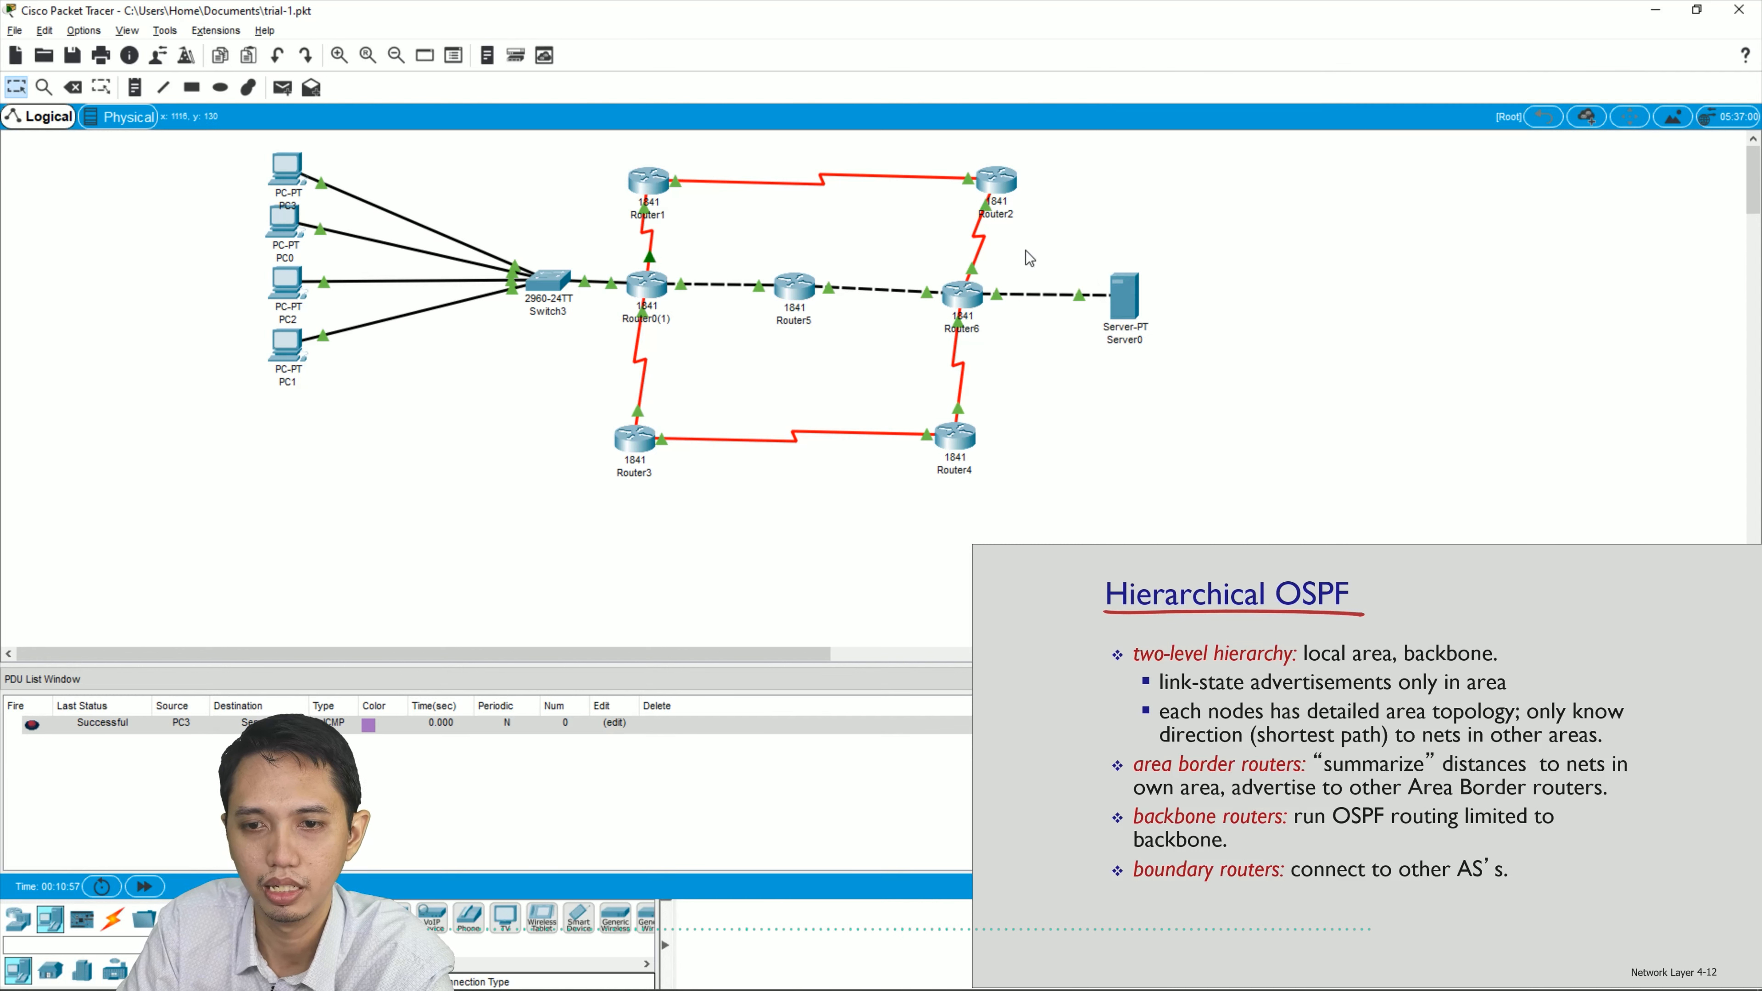
mouse_move(955, 300)
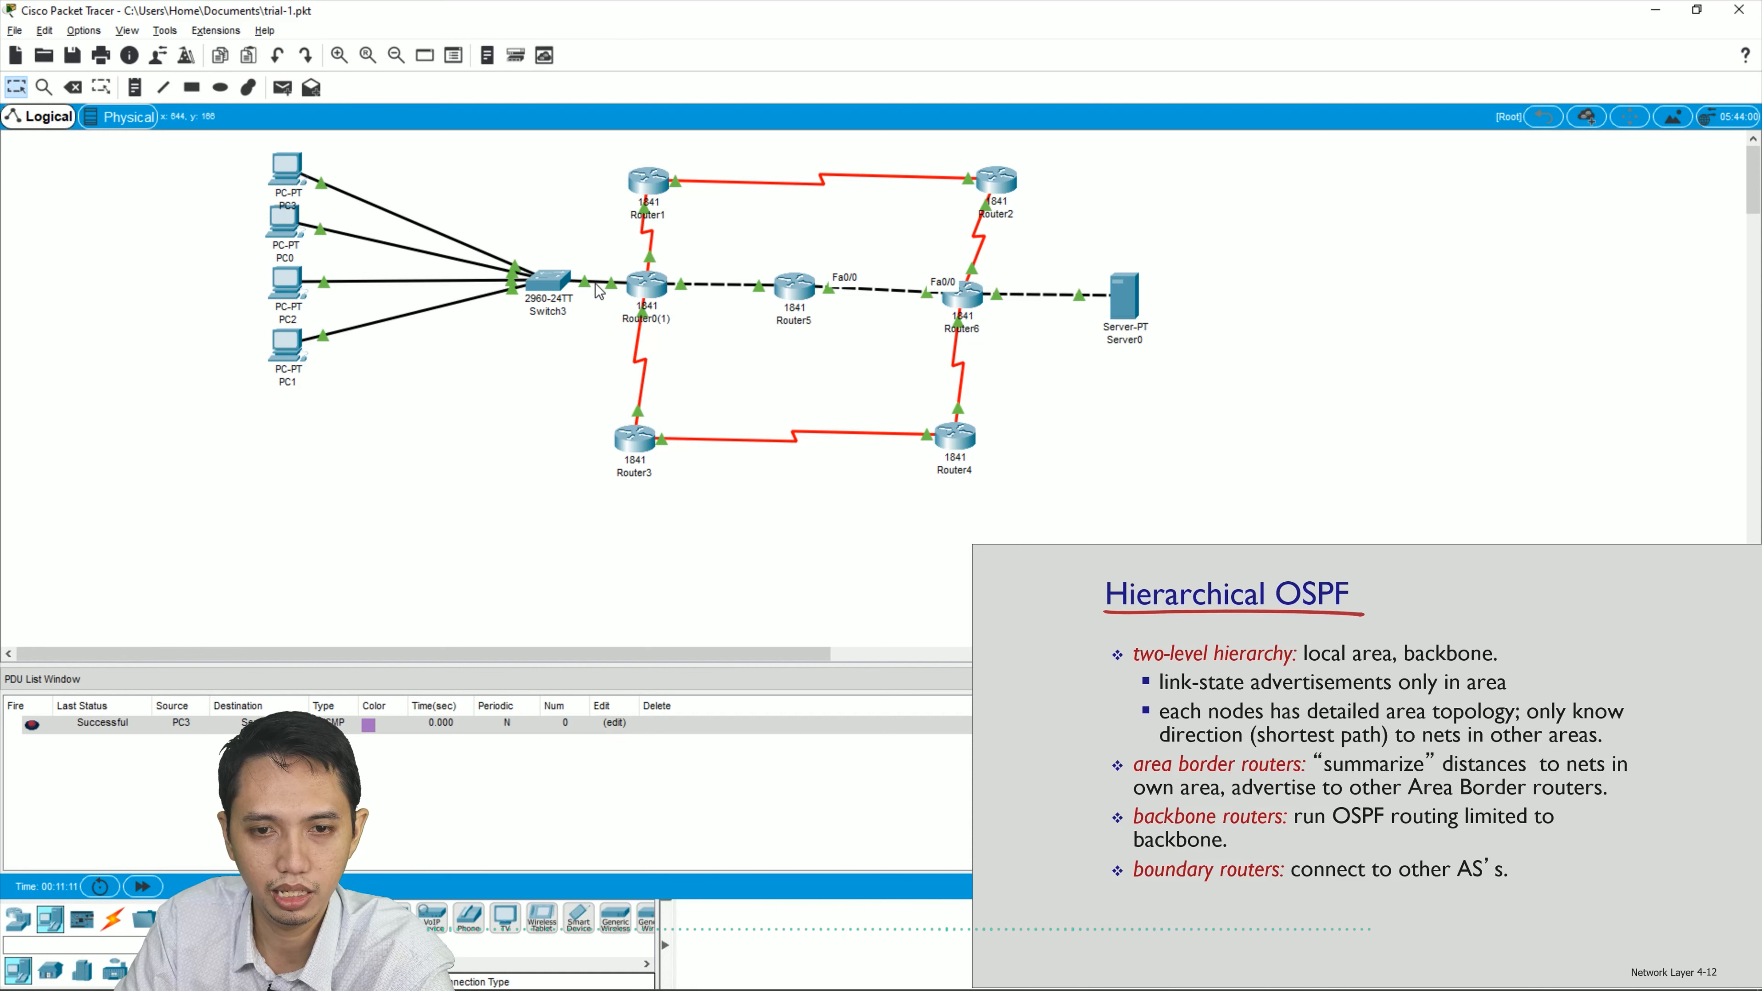
mouse_move(789, 288)
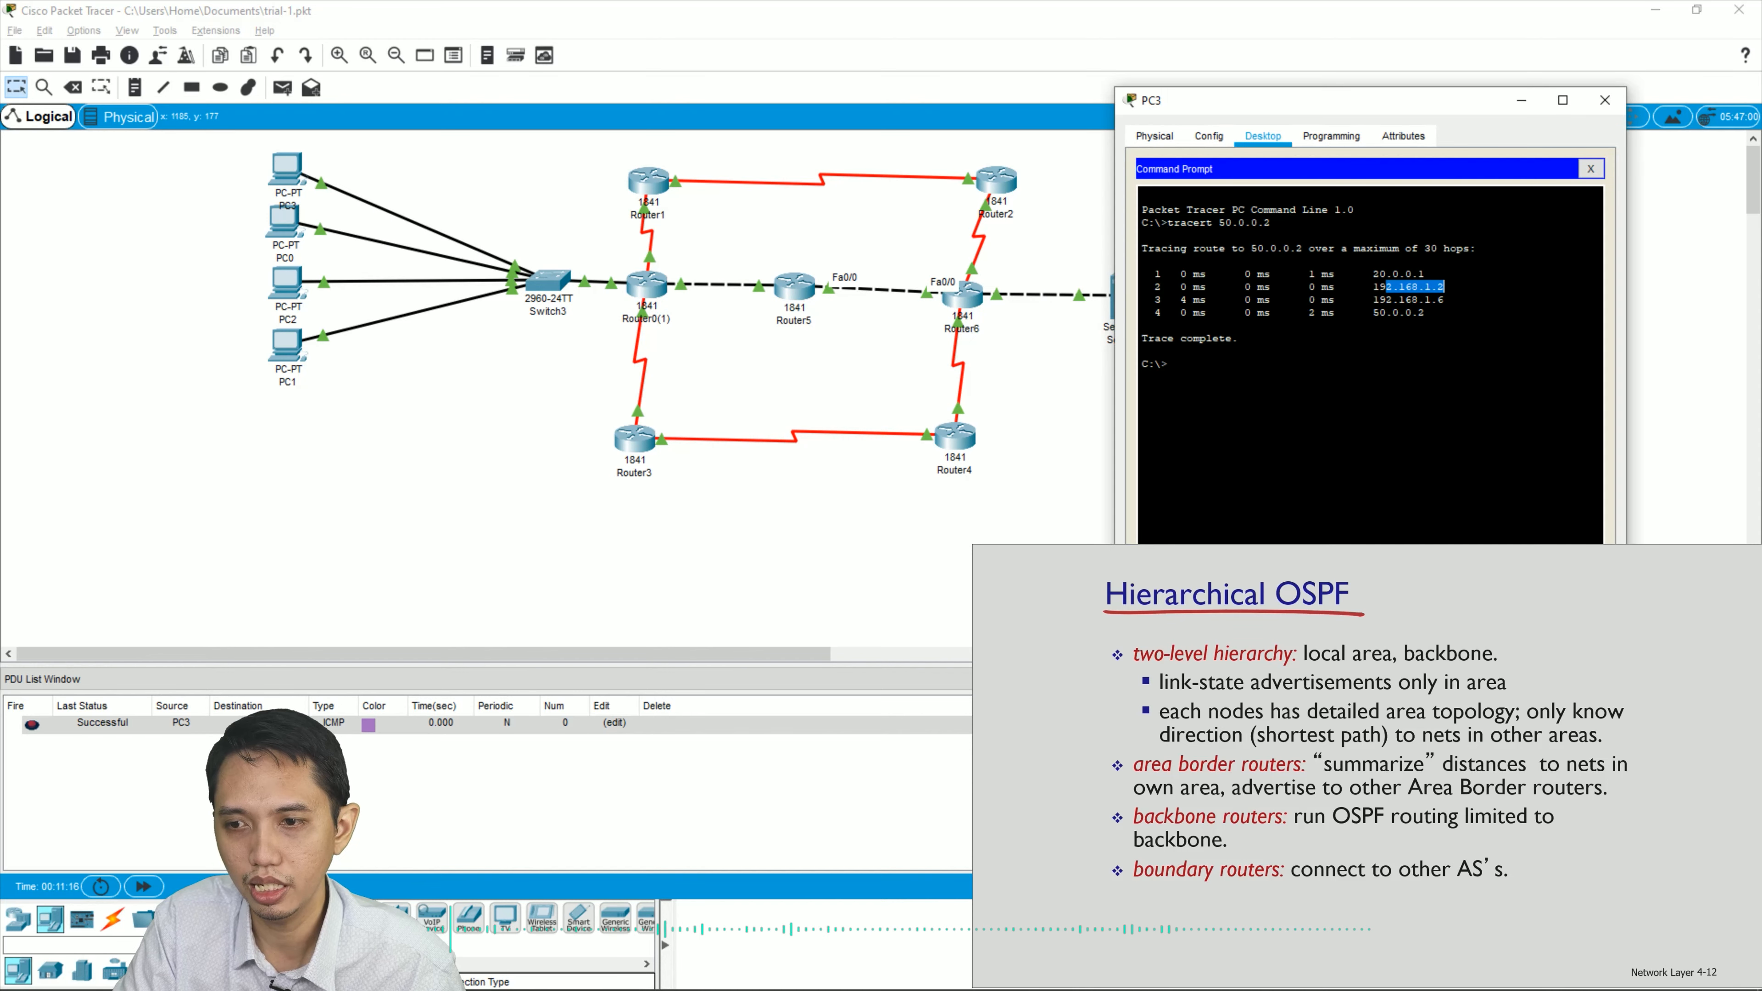
drag(1387, 313, 1411, 314)
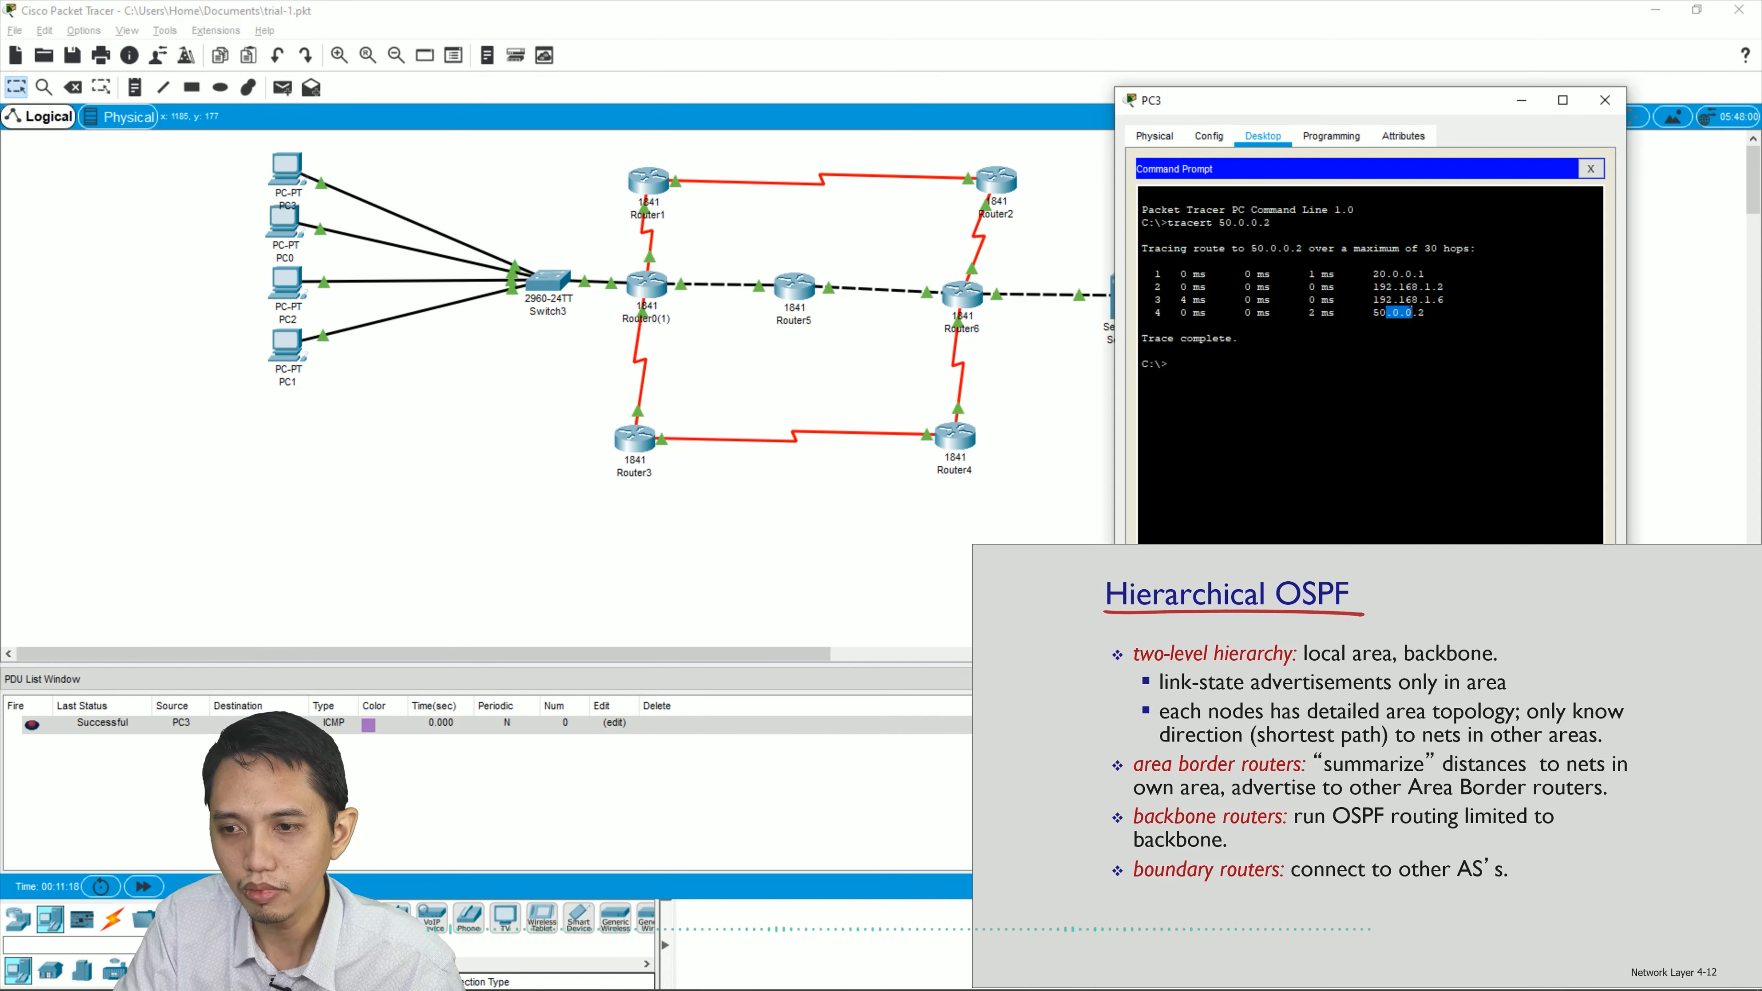
click(1076, 327)
mouse_move(1140, 316)
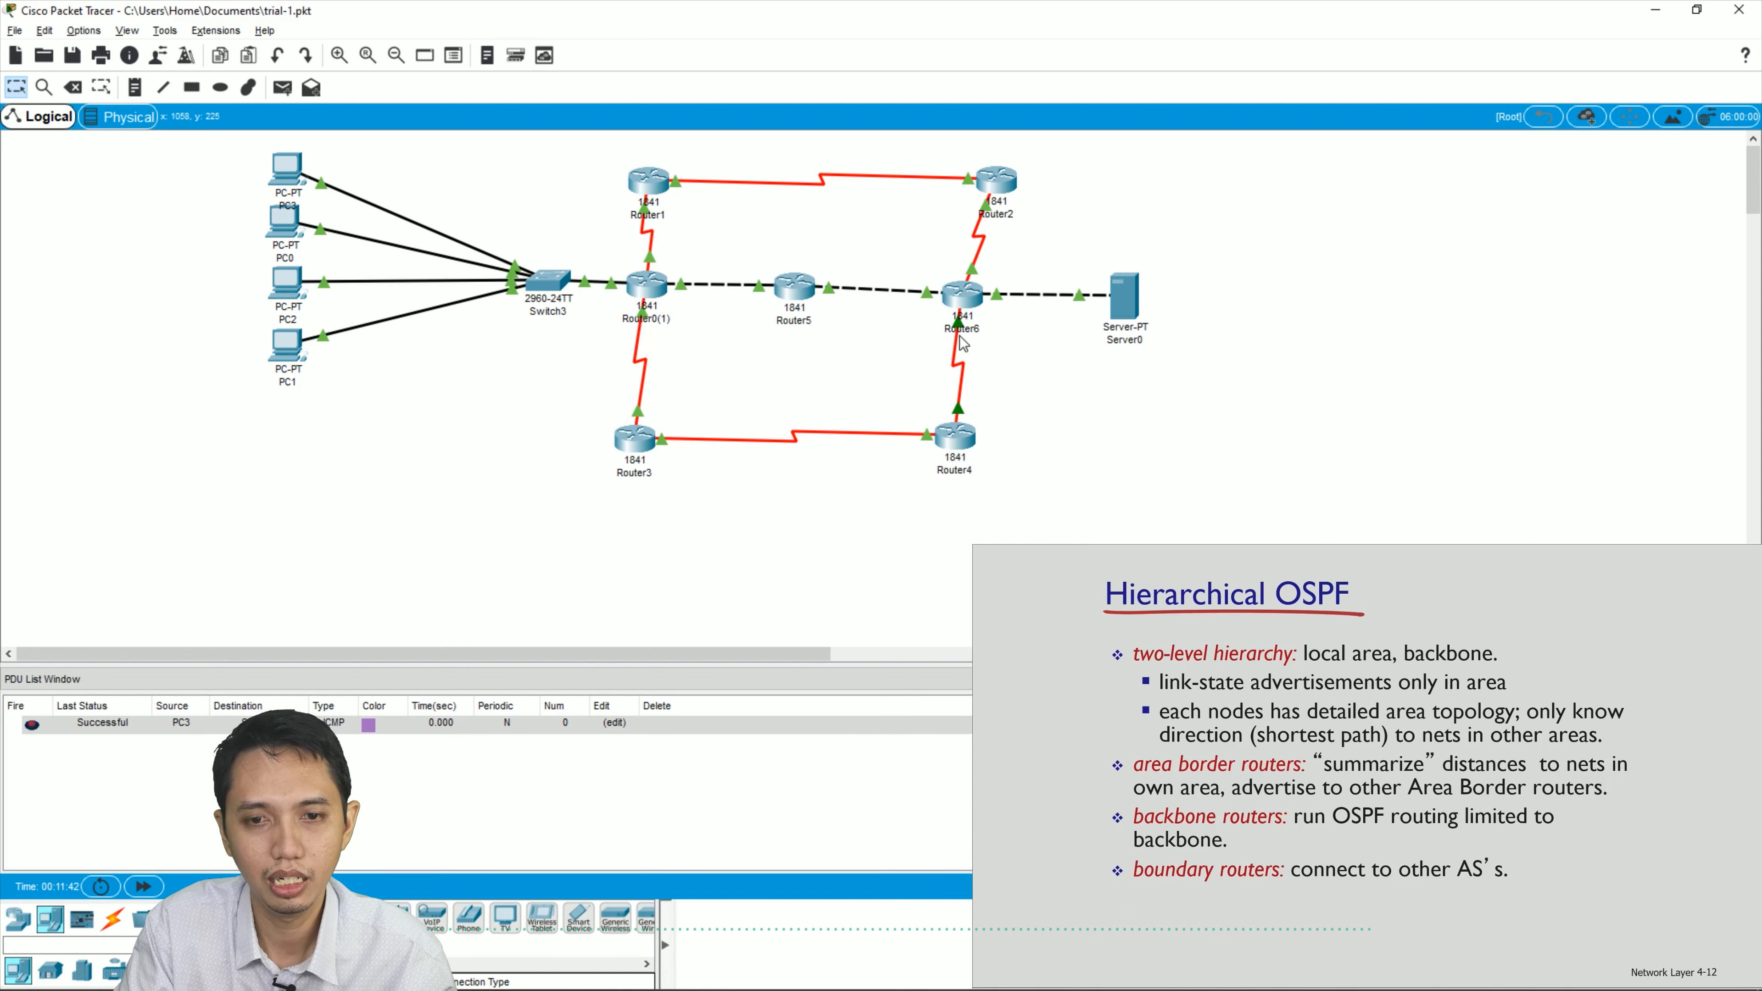
- Open Router0(1)'s command line, enter privileged mode with enable, and run show ip route
mouse_move(647, 290)
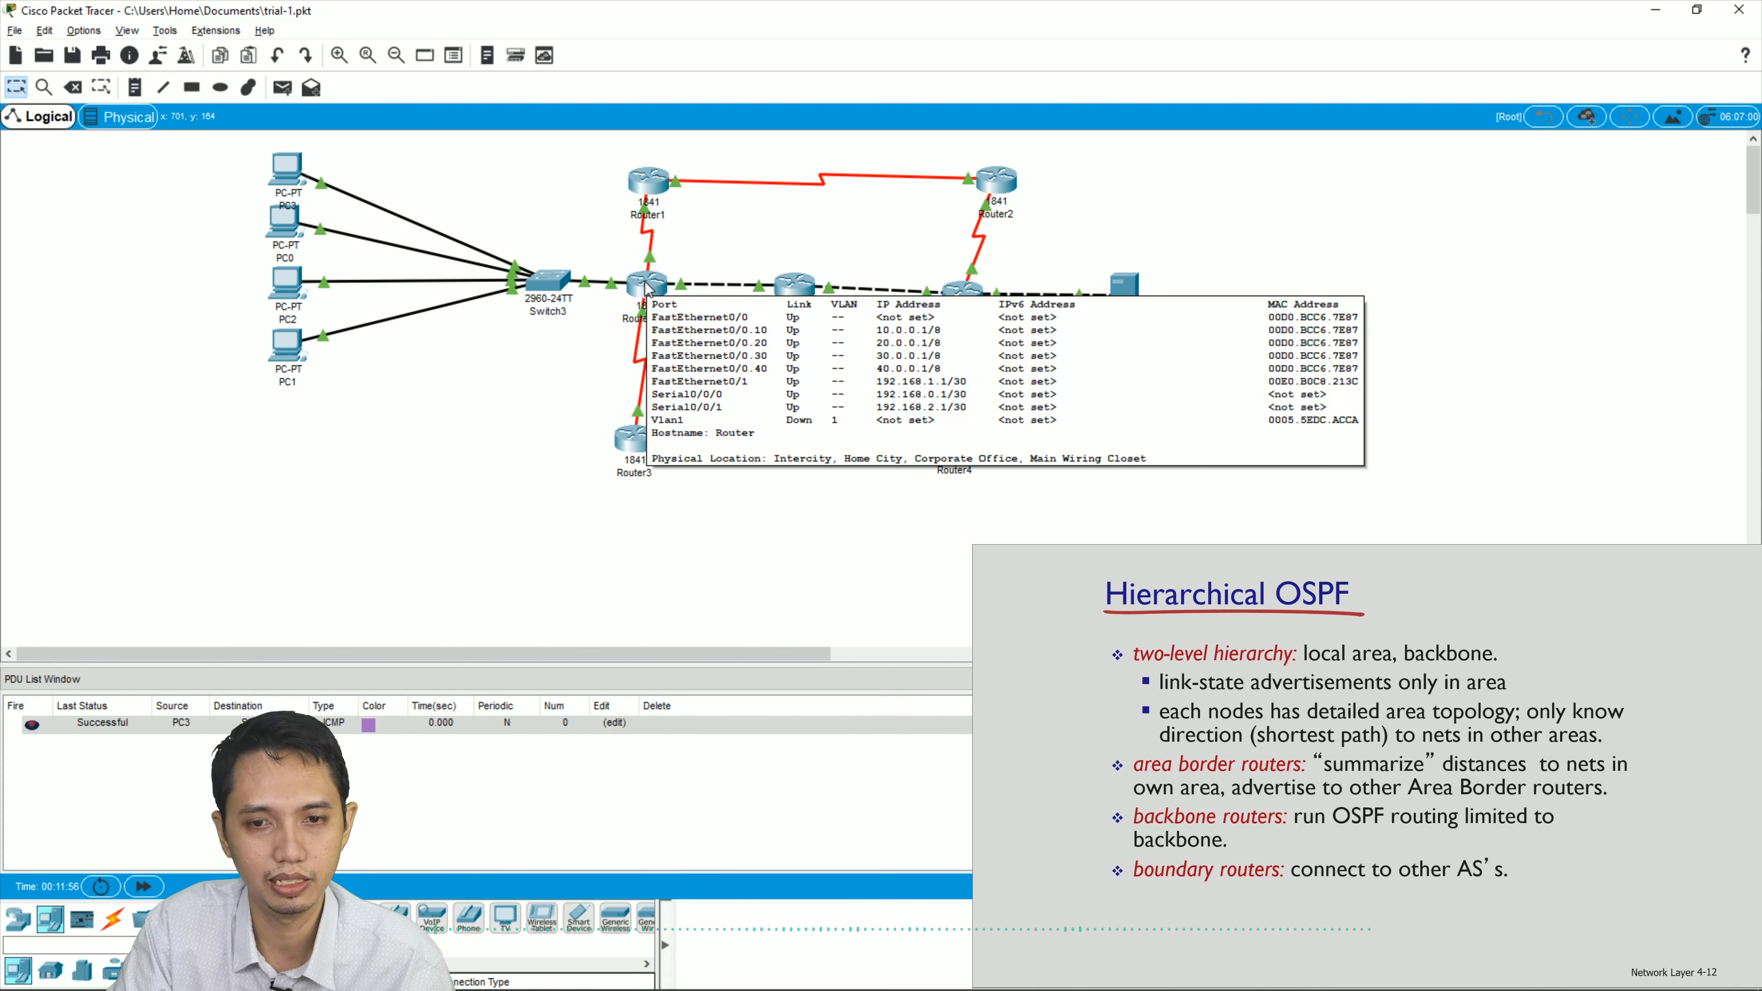
click(647, 284)
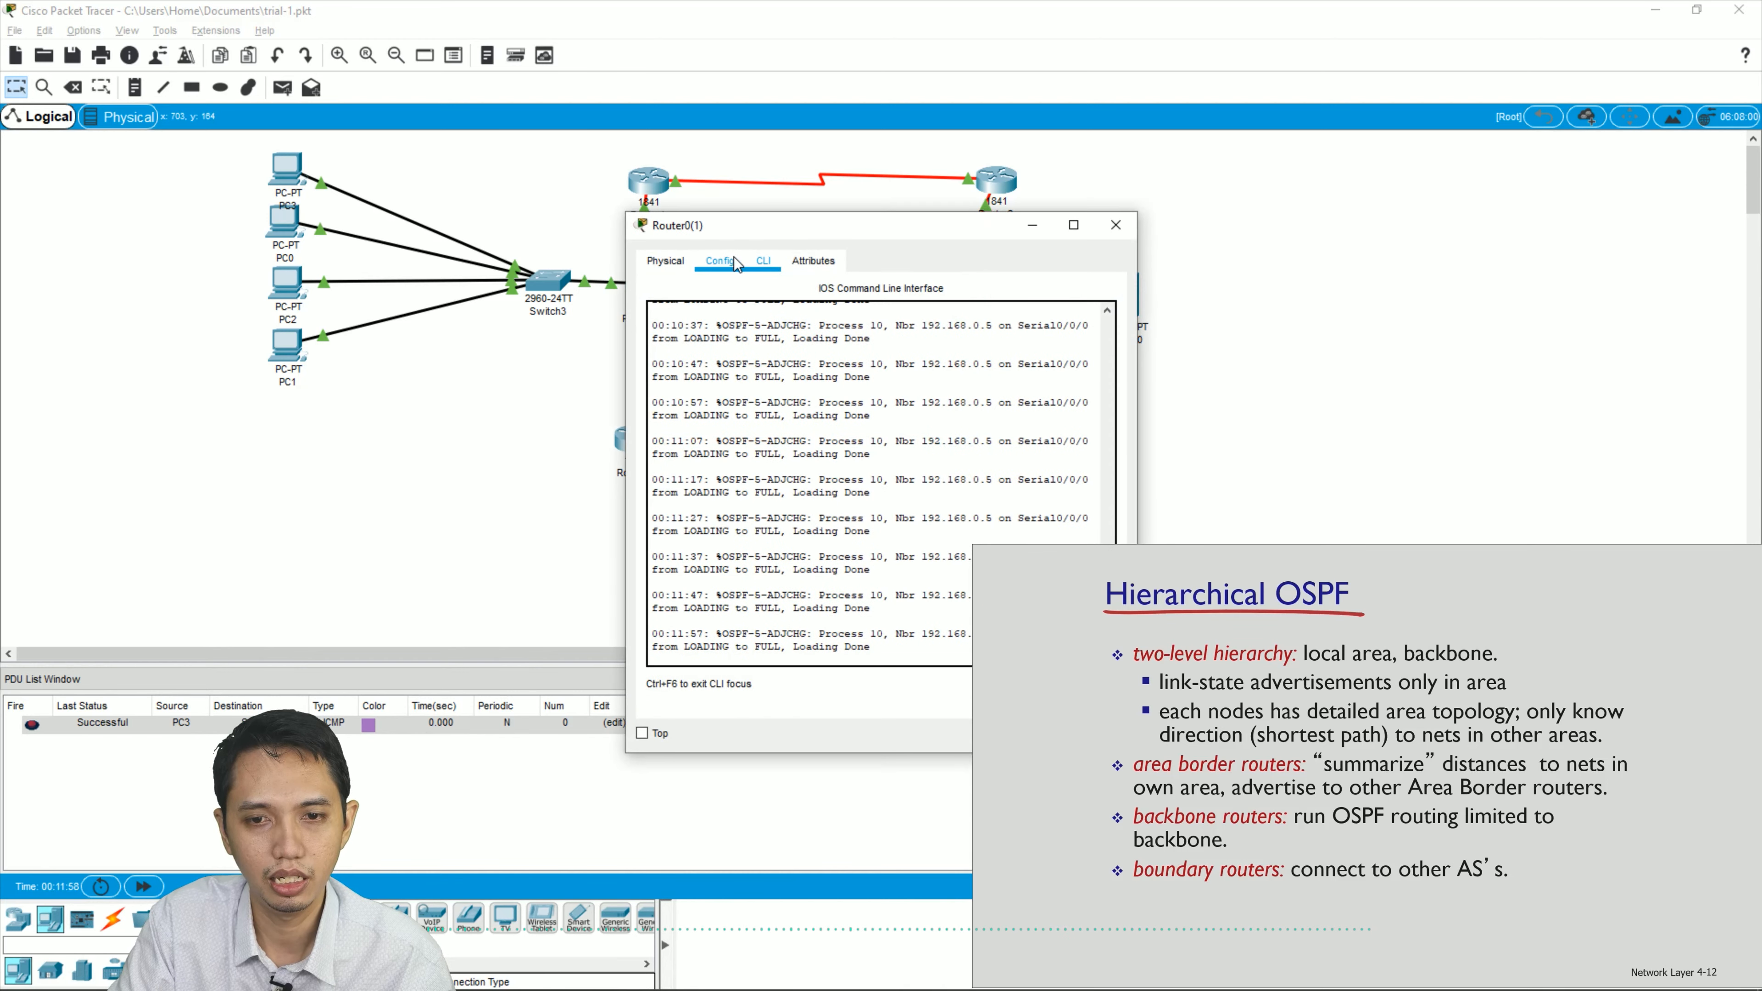
key(Return)
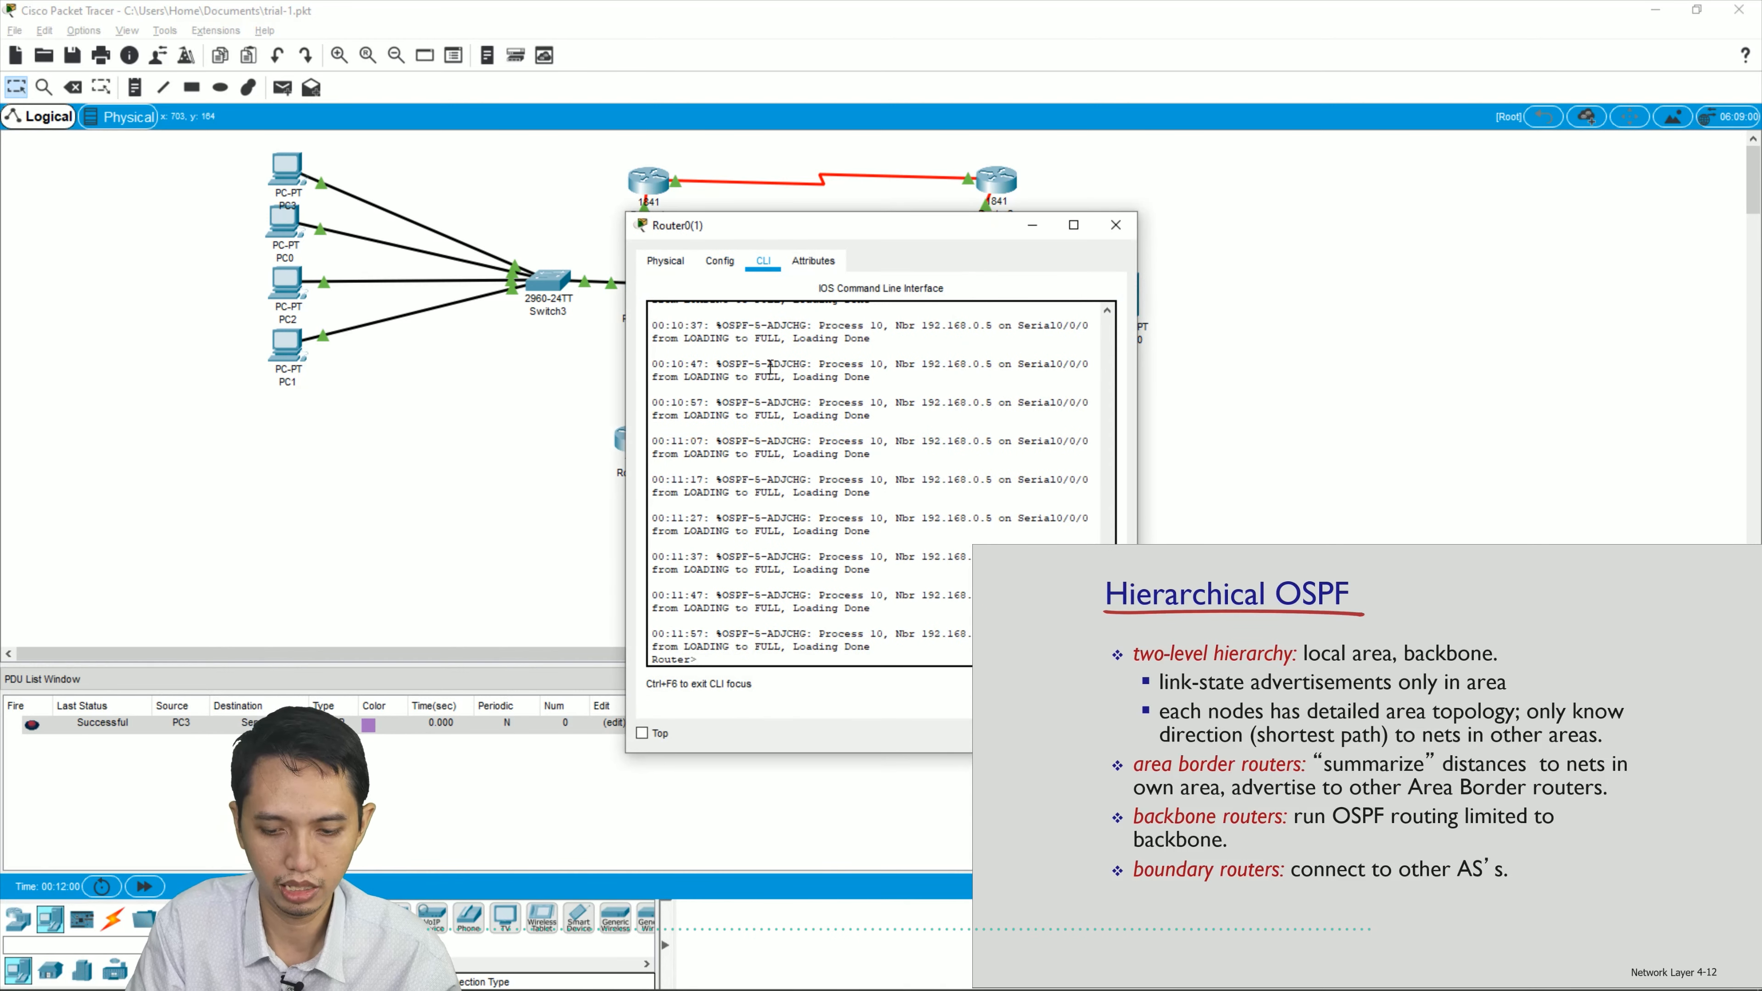
key(Return)
key(Return)
key(Return)
text(enabl)
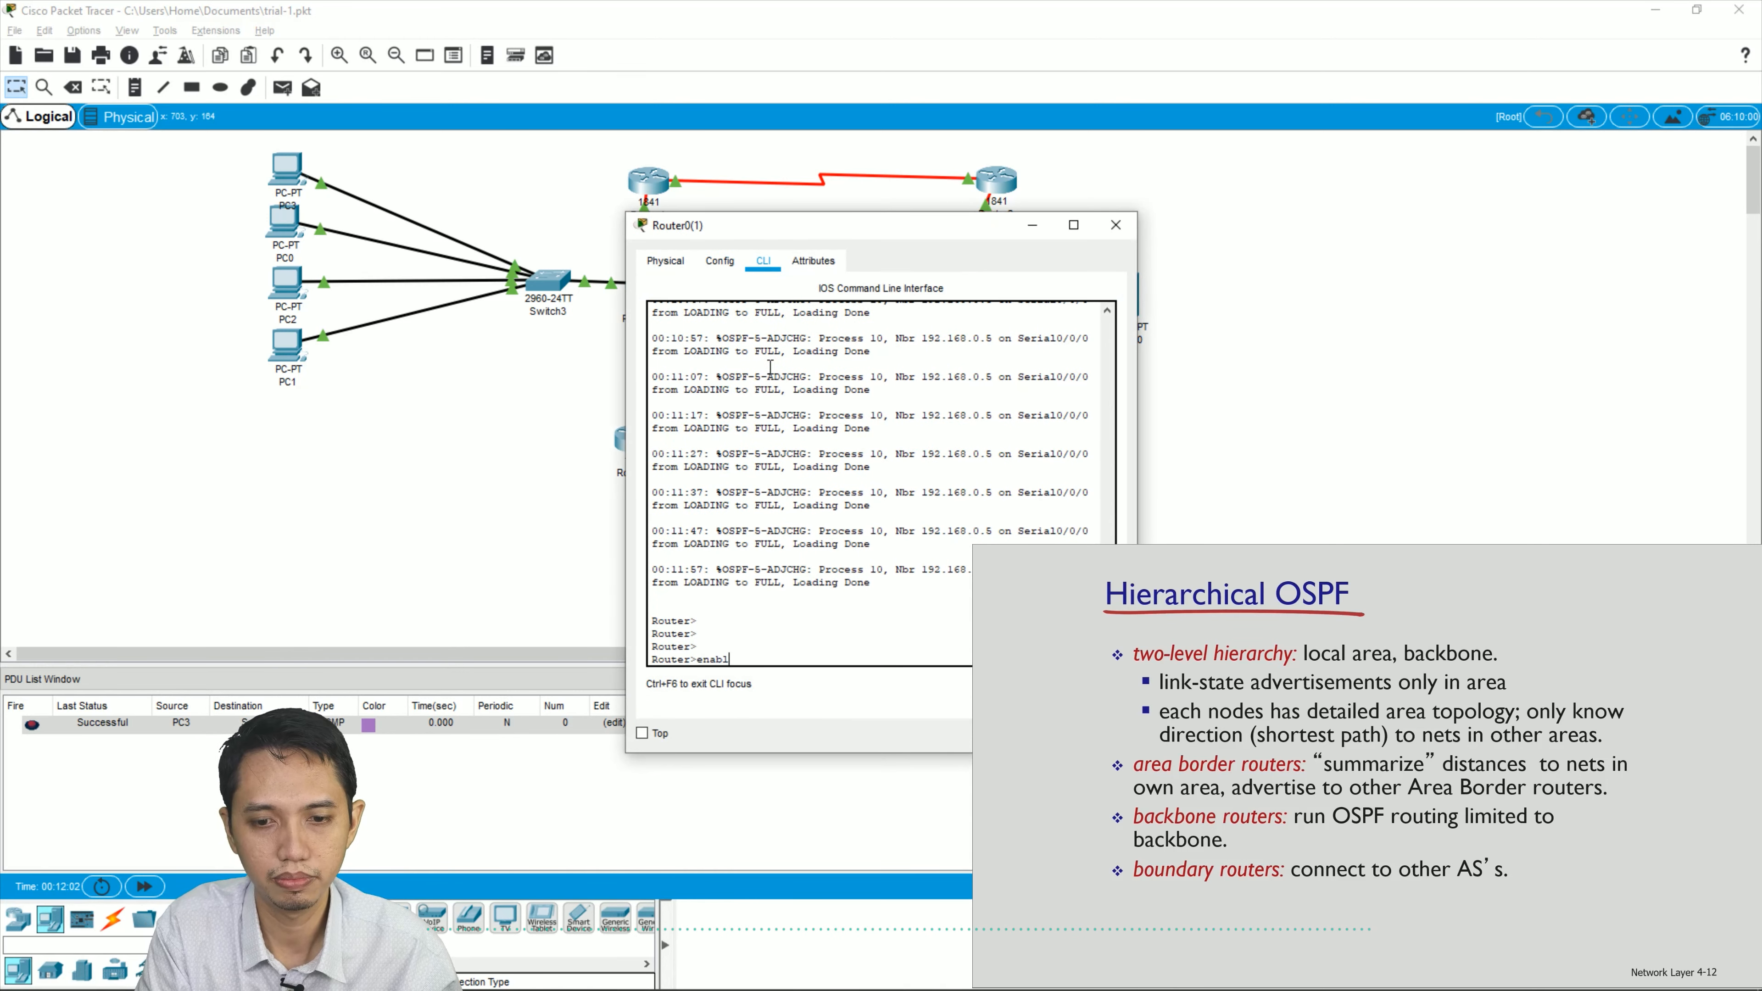
text(e)
key(Return)
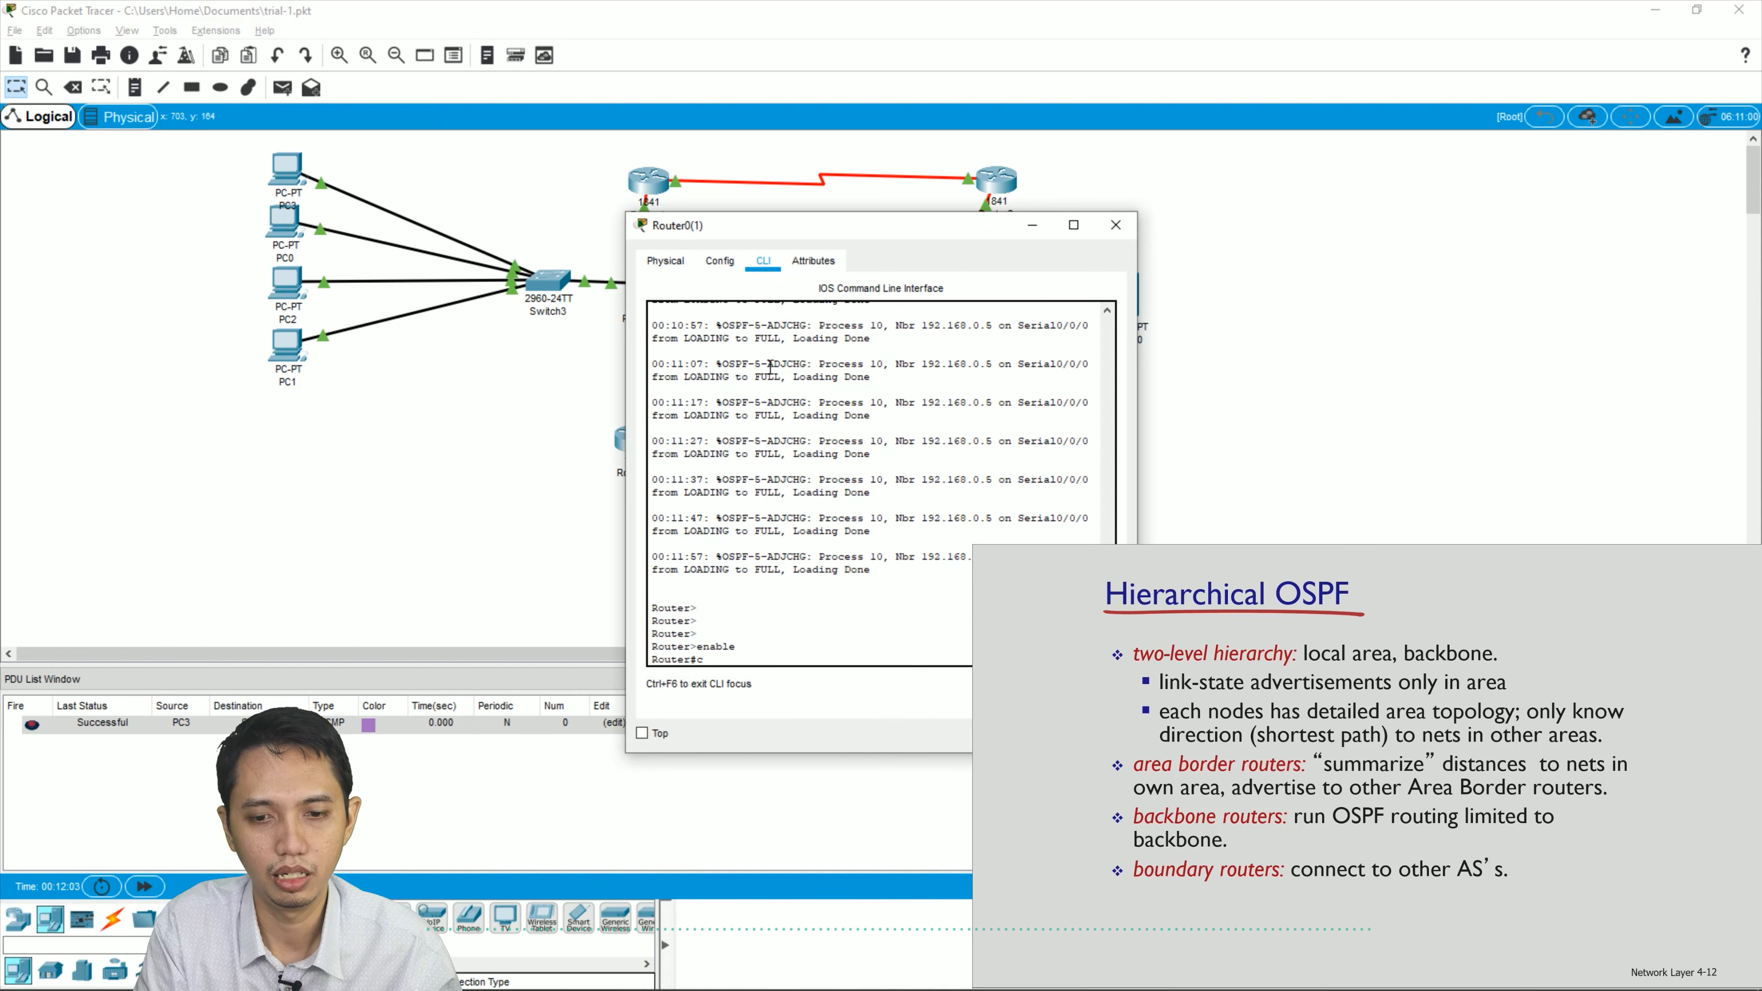
text(show i)
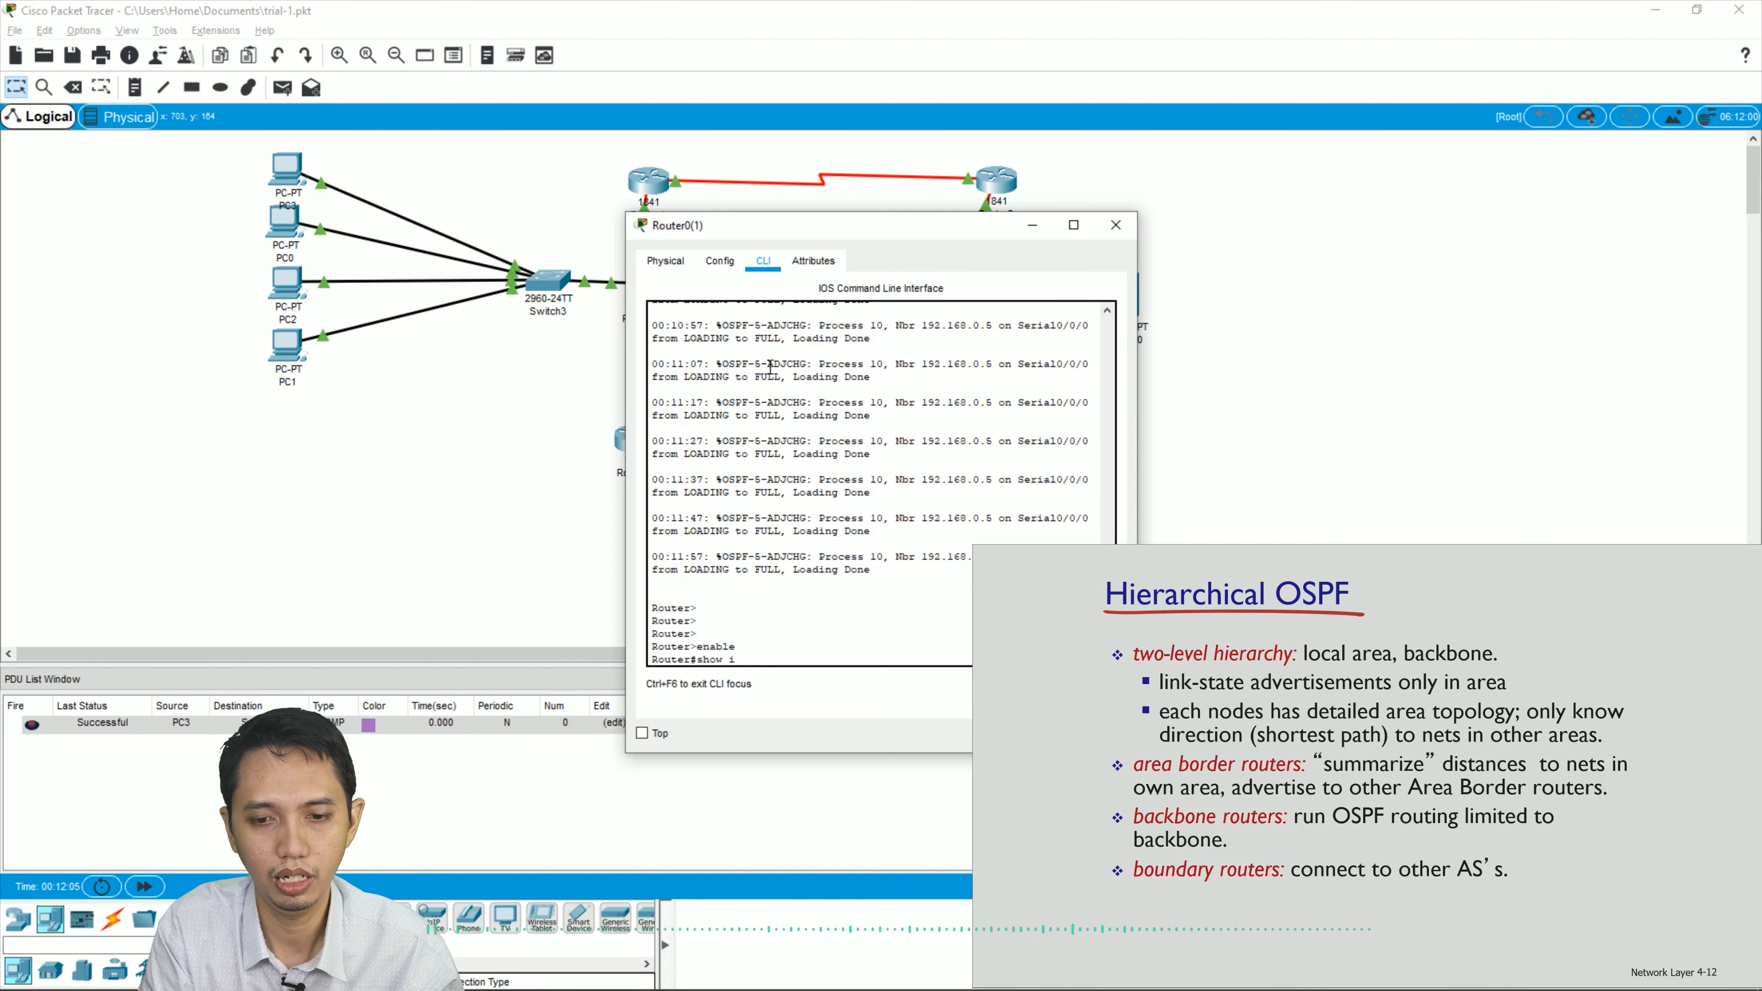
text(p route)
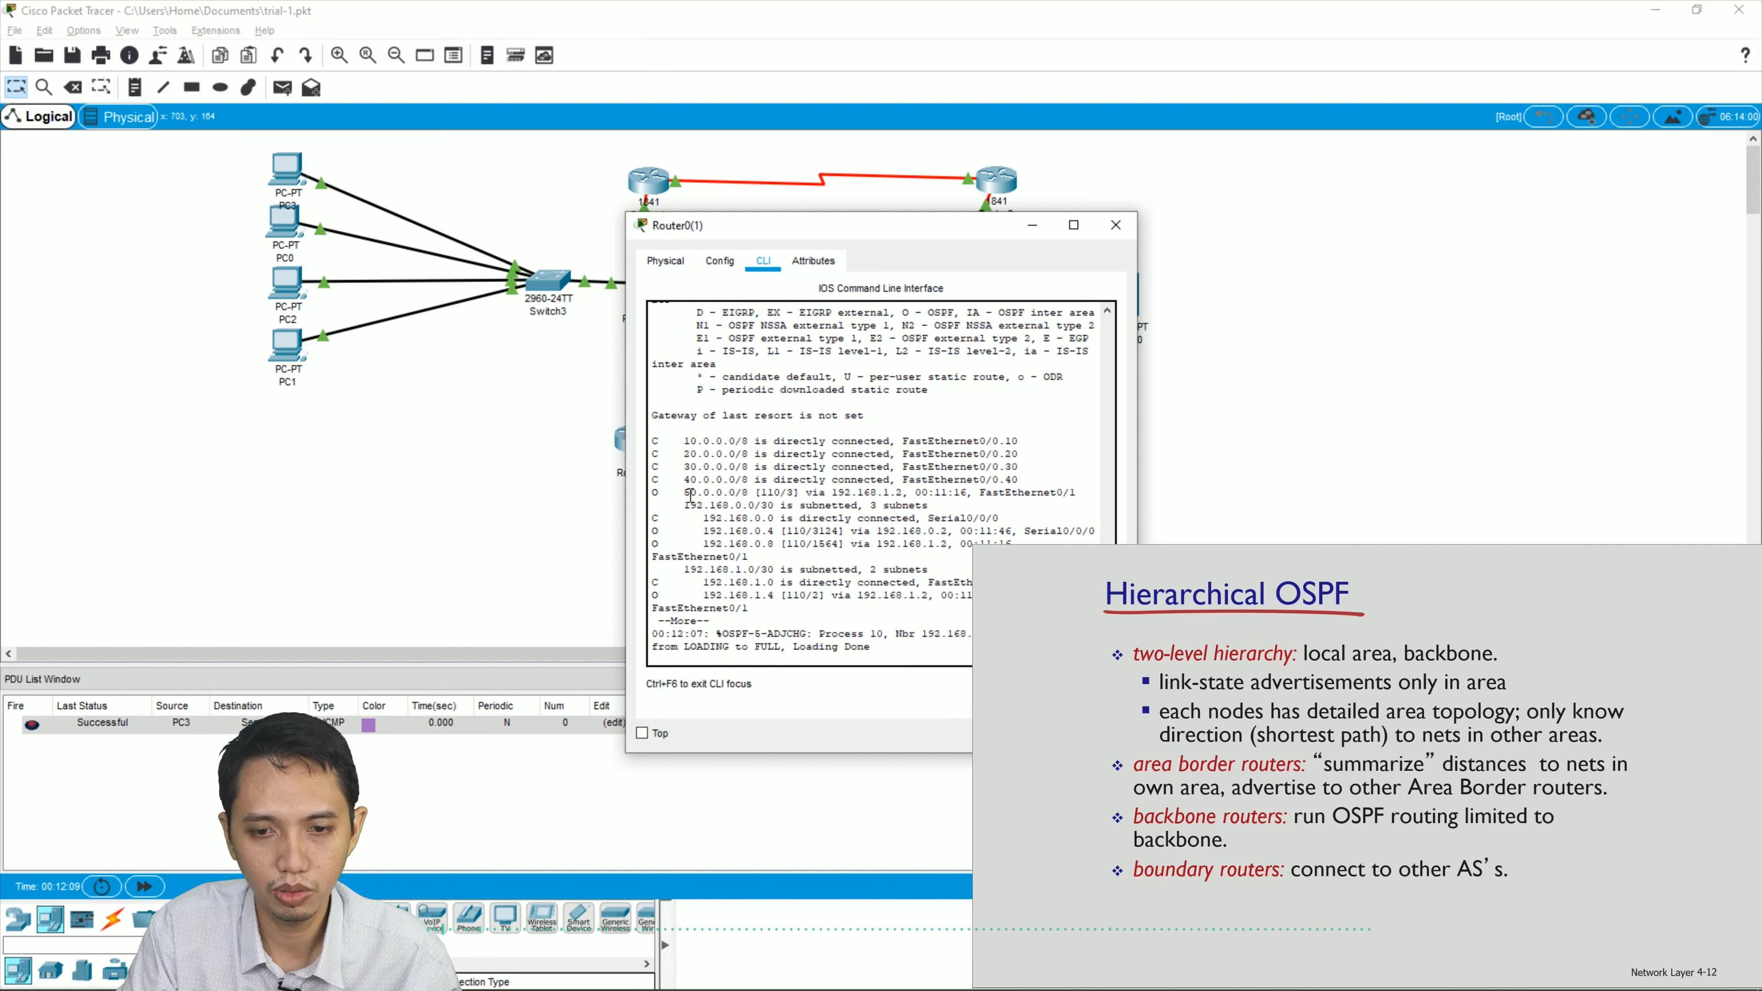
- Examine the 50.0.0.0/8 OSPF route and its metric, page through the rest of the routing table, and close Router0(1)'s window
drag(684, 494, 737, 494)
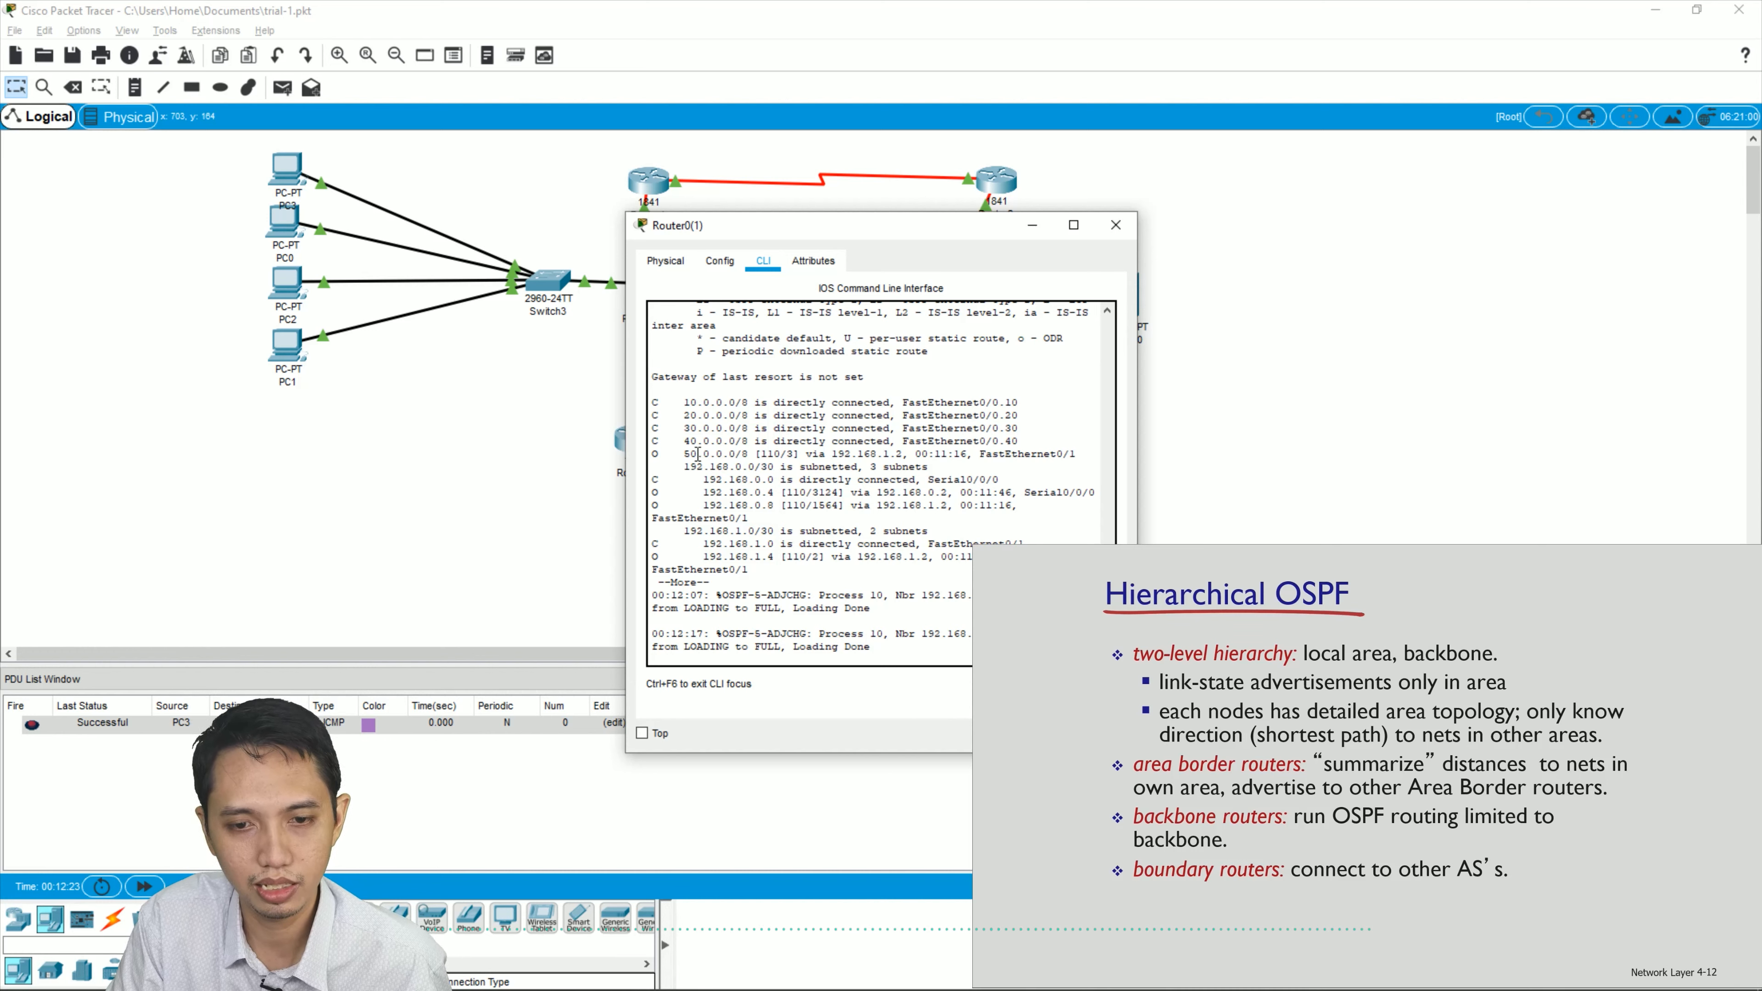
drag(685, 453, 751, 451)
click(770, 449)
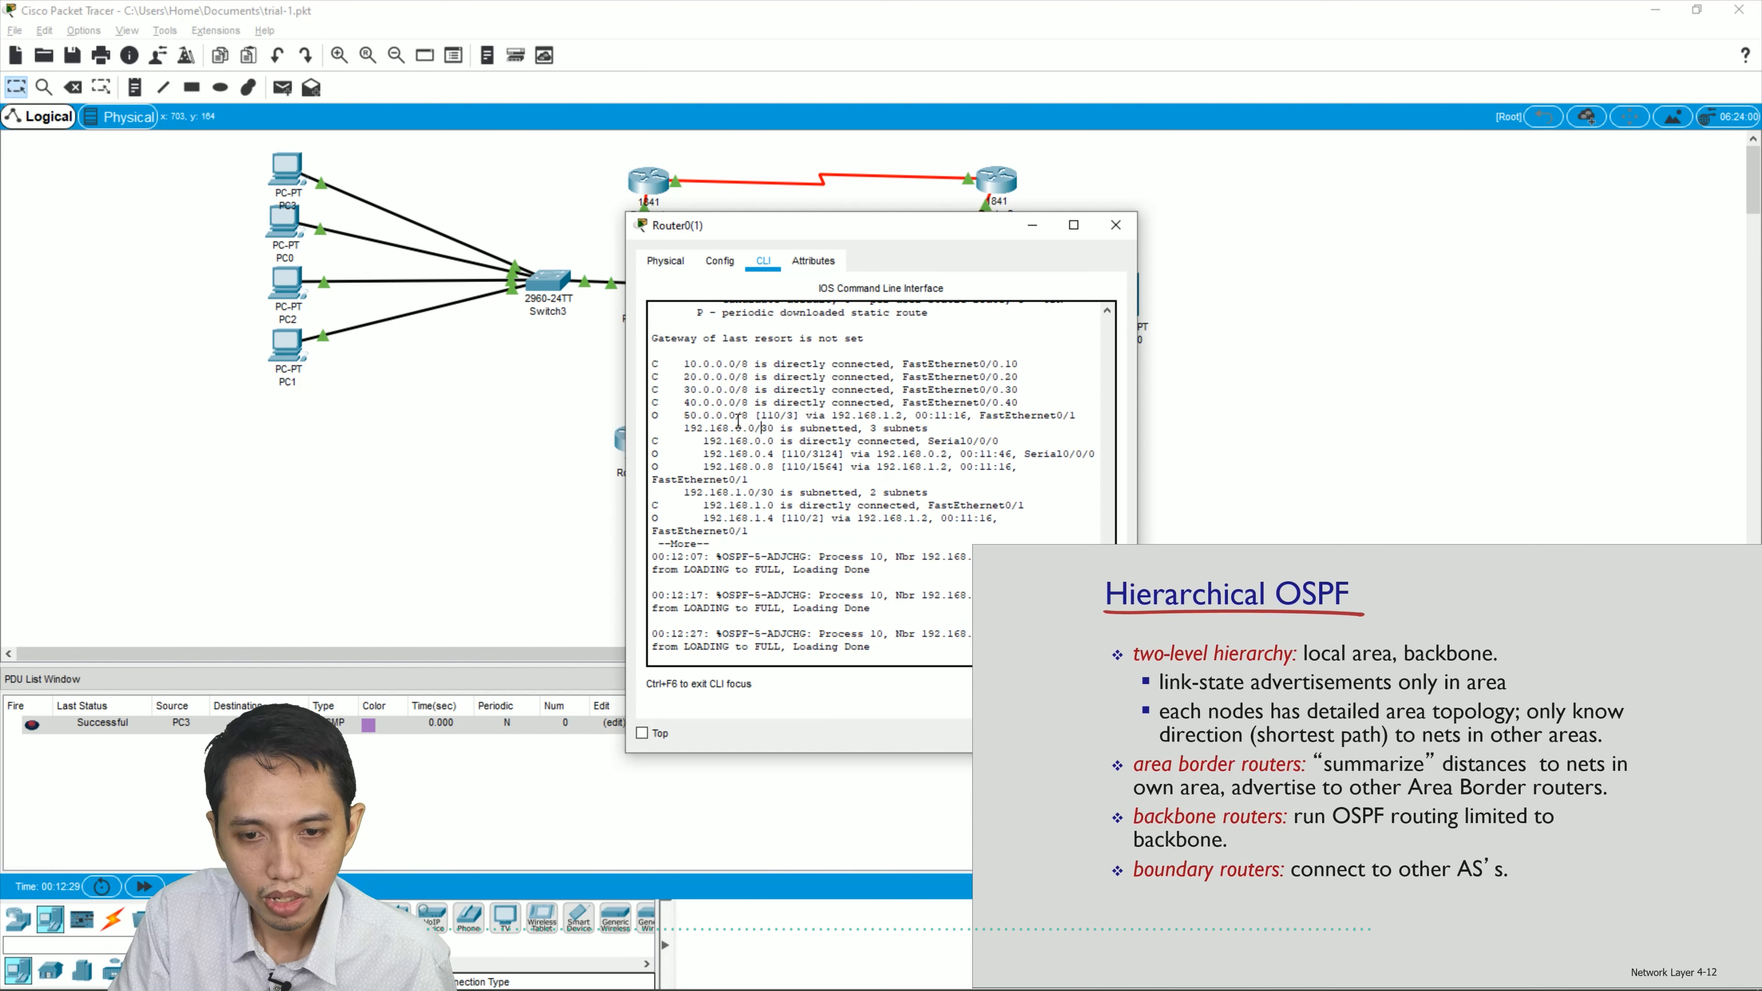
drag(744, 415, 786, 416)
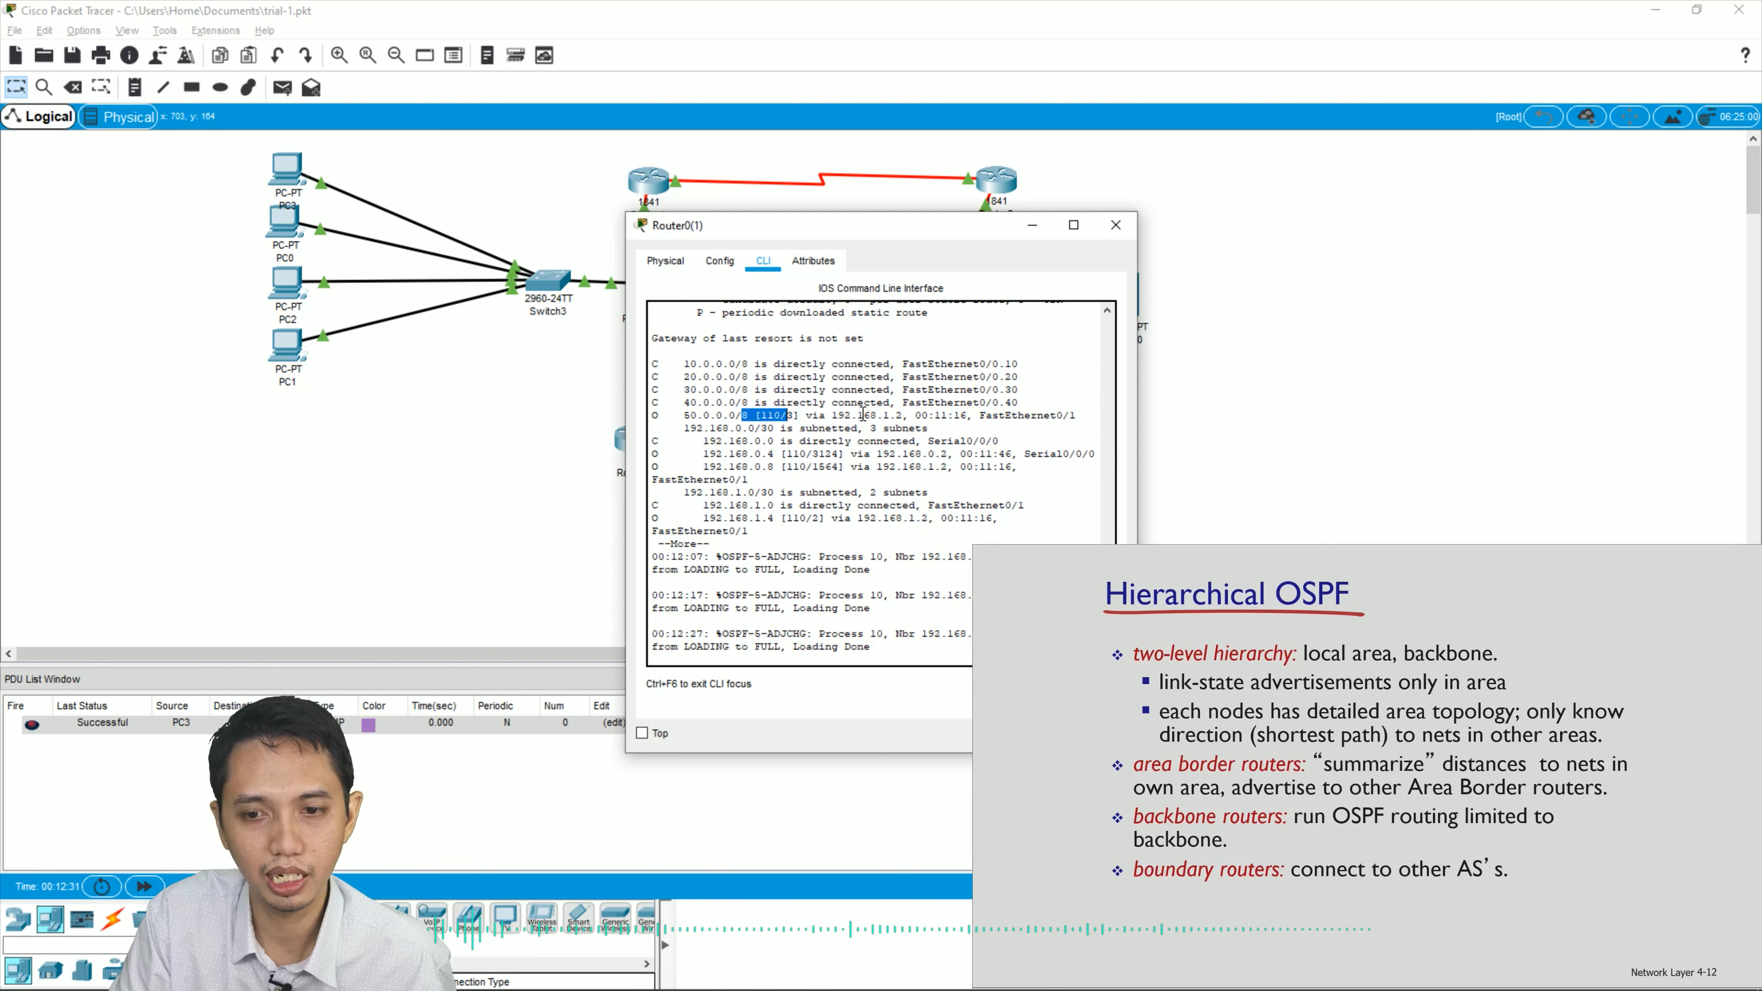
click(867, 415)
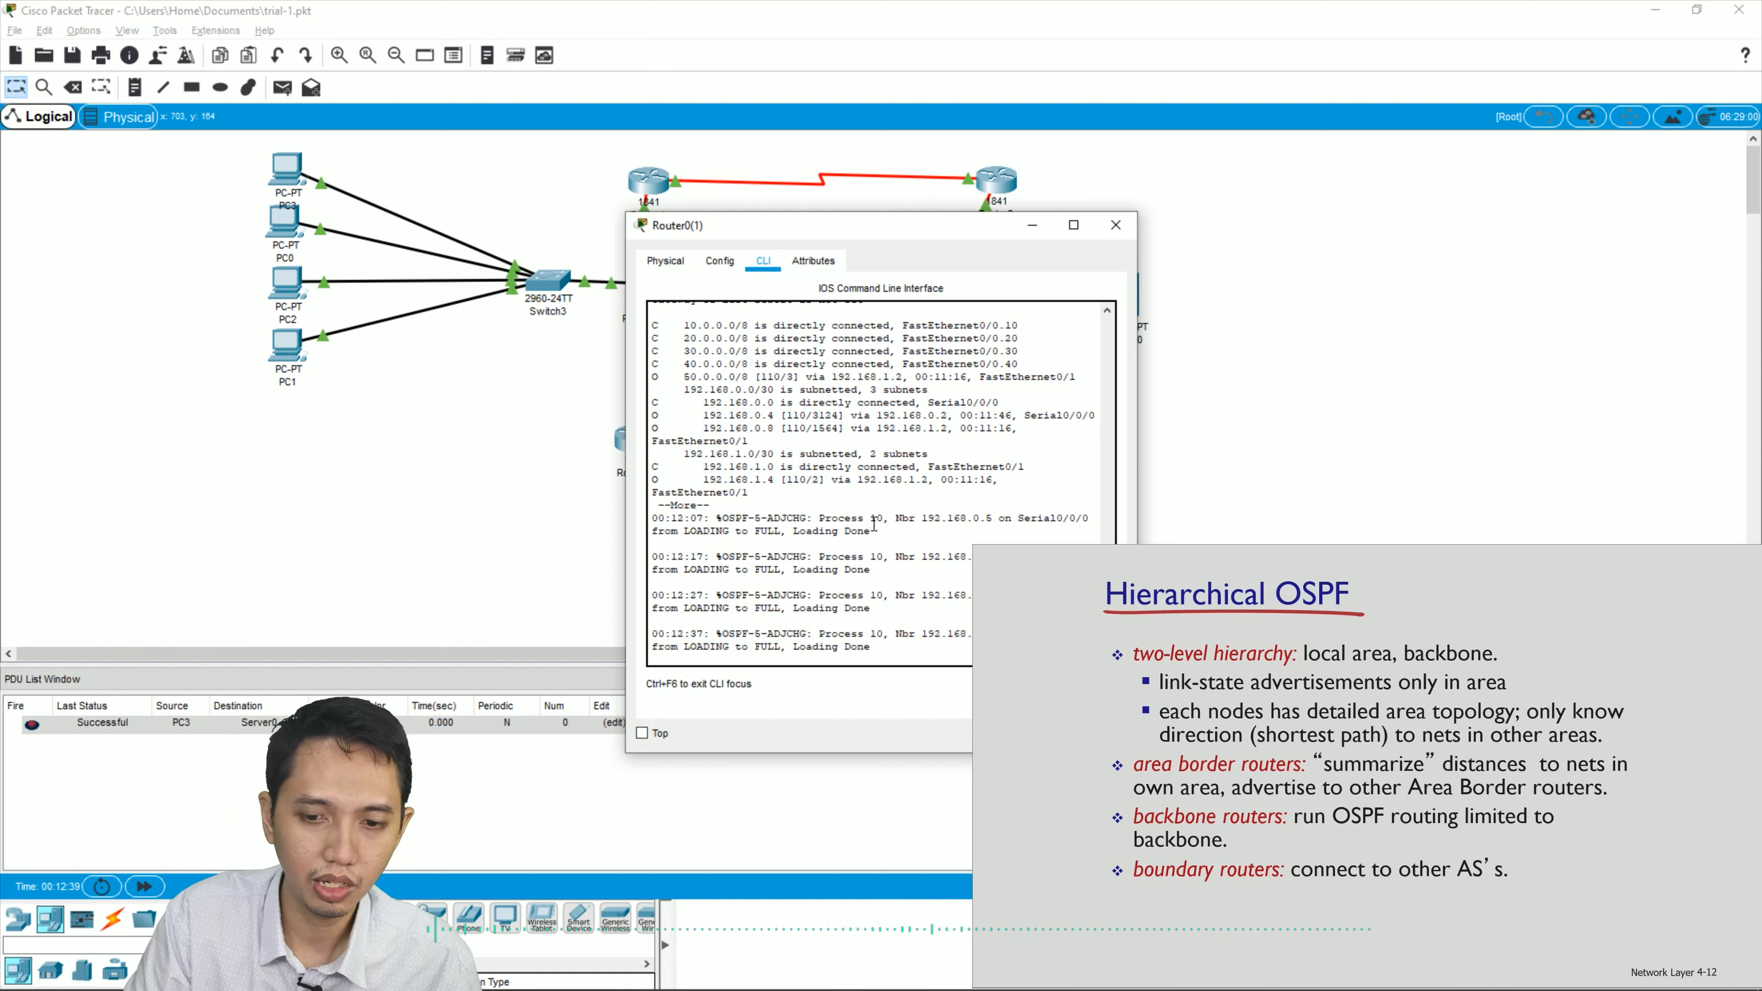
key(Return)
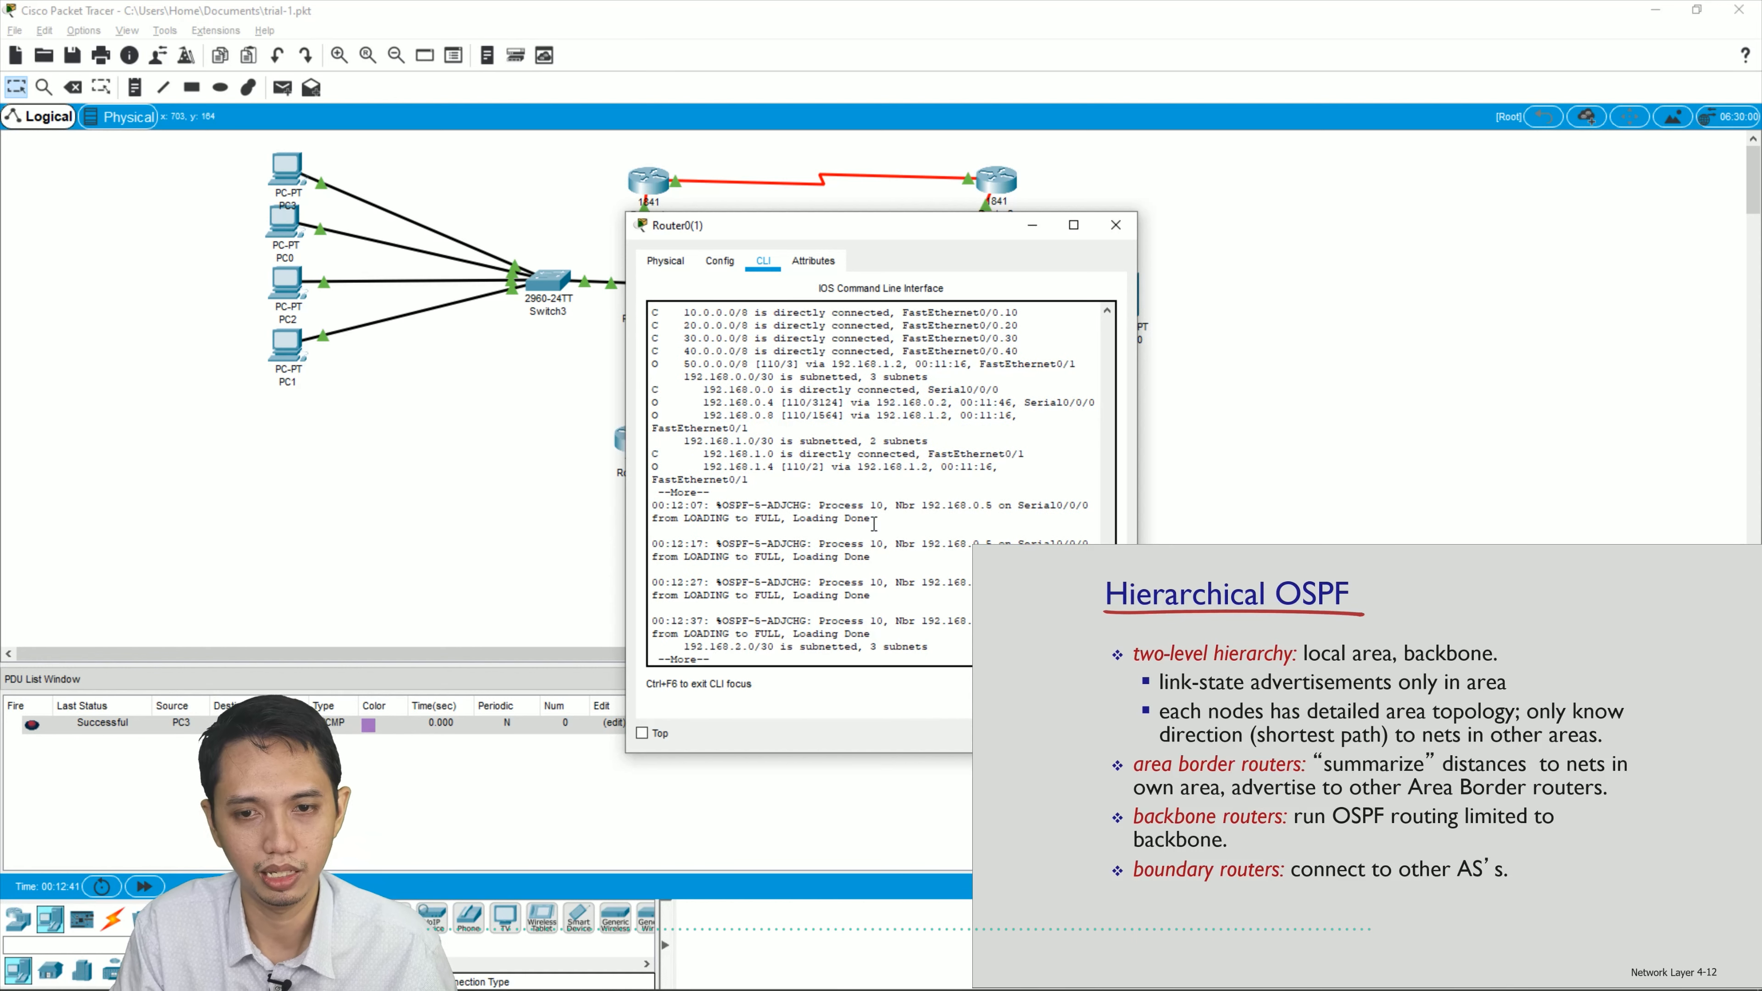
key(Return)
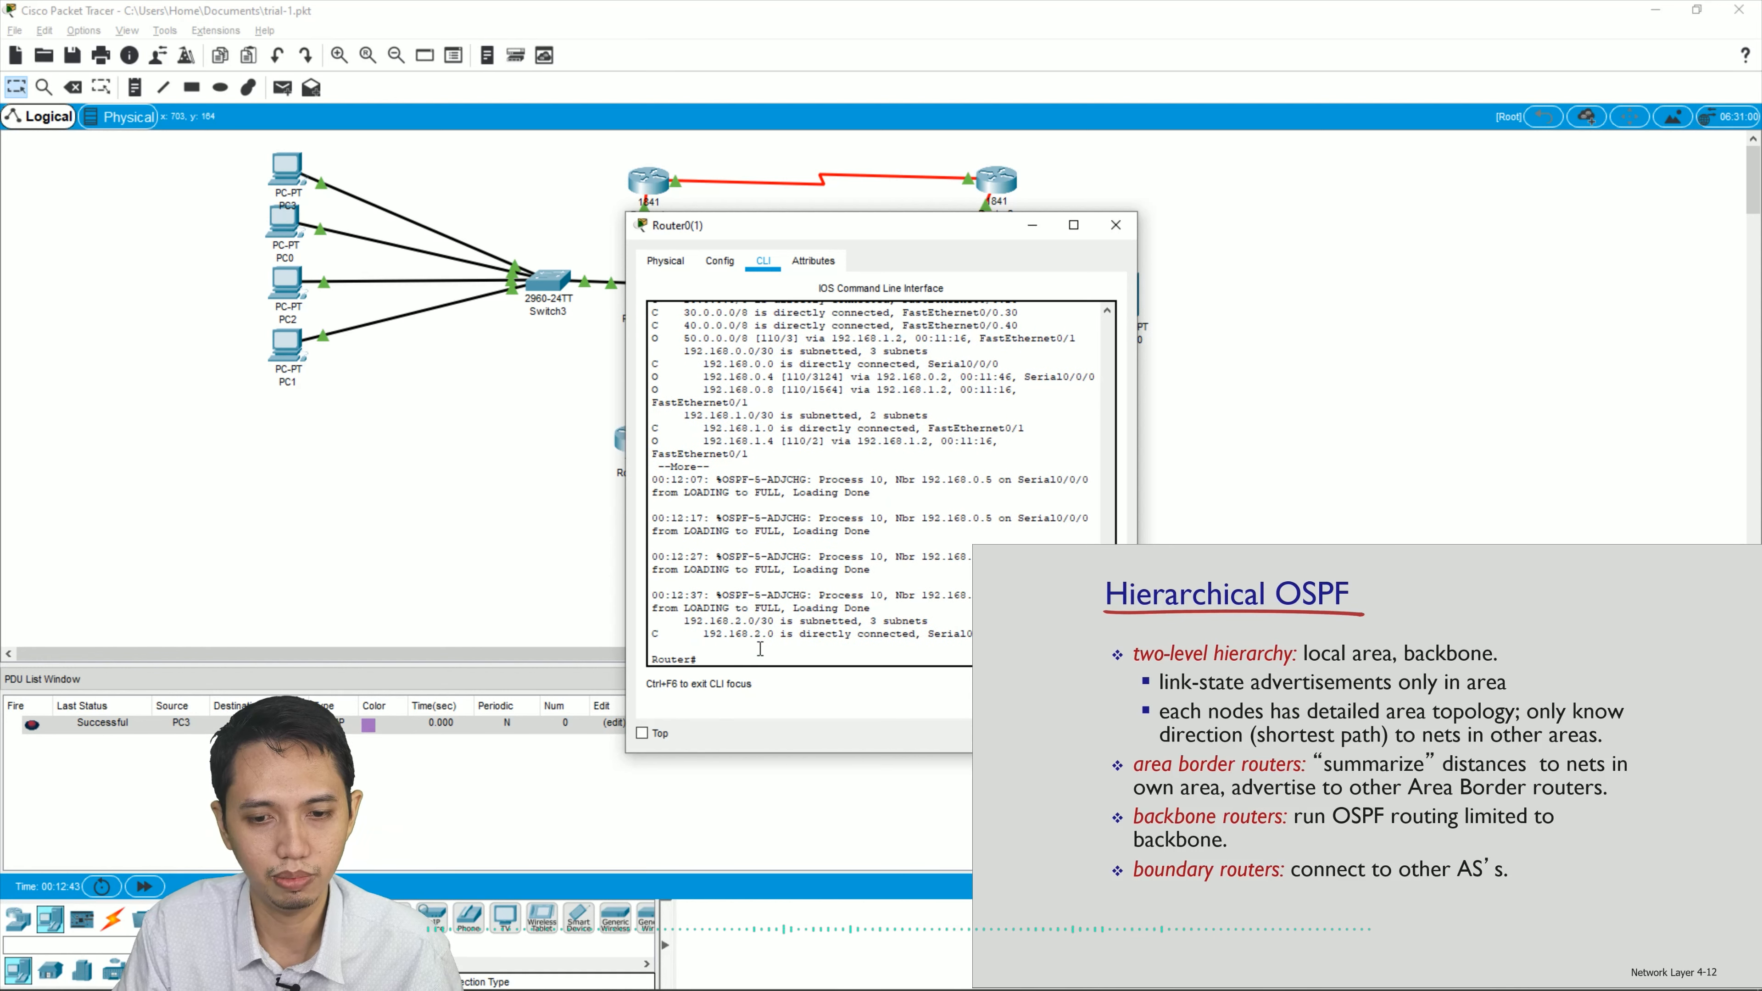
click(1114, 226)
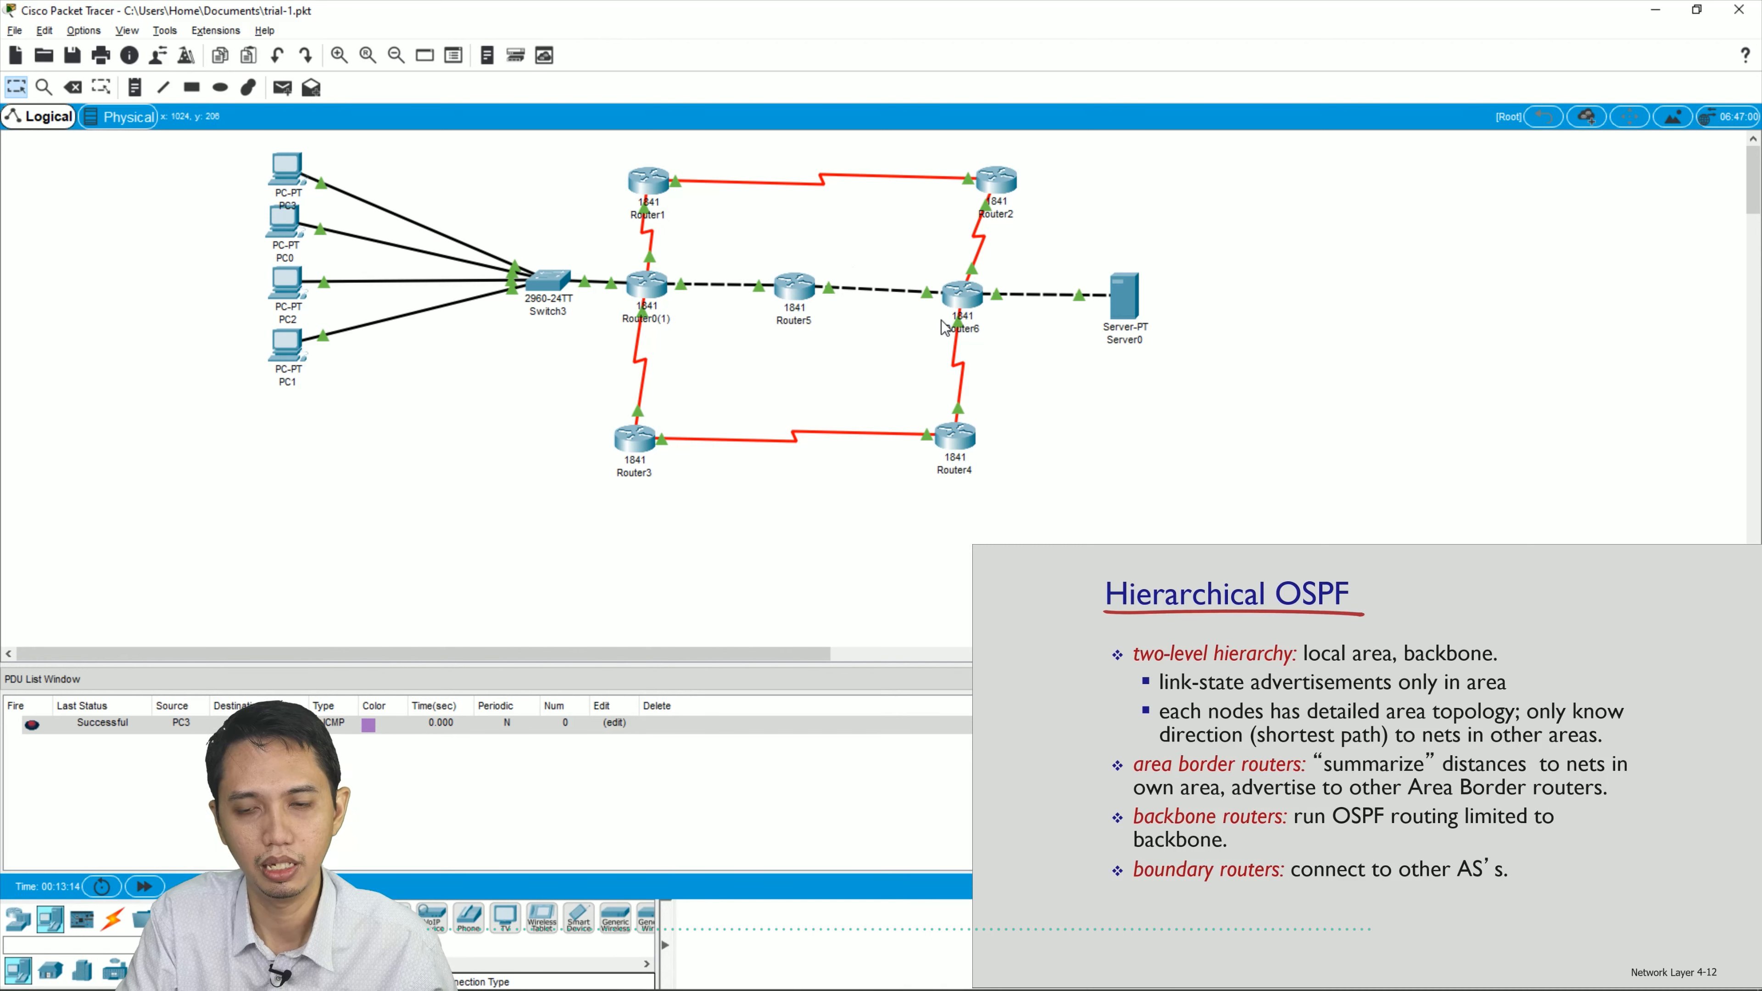
- Turn off the port status of FastEthernet0/0 and FastEthernet0/1 on Router5 and close its window
mouse_move(943, 328)
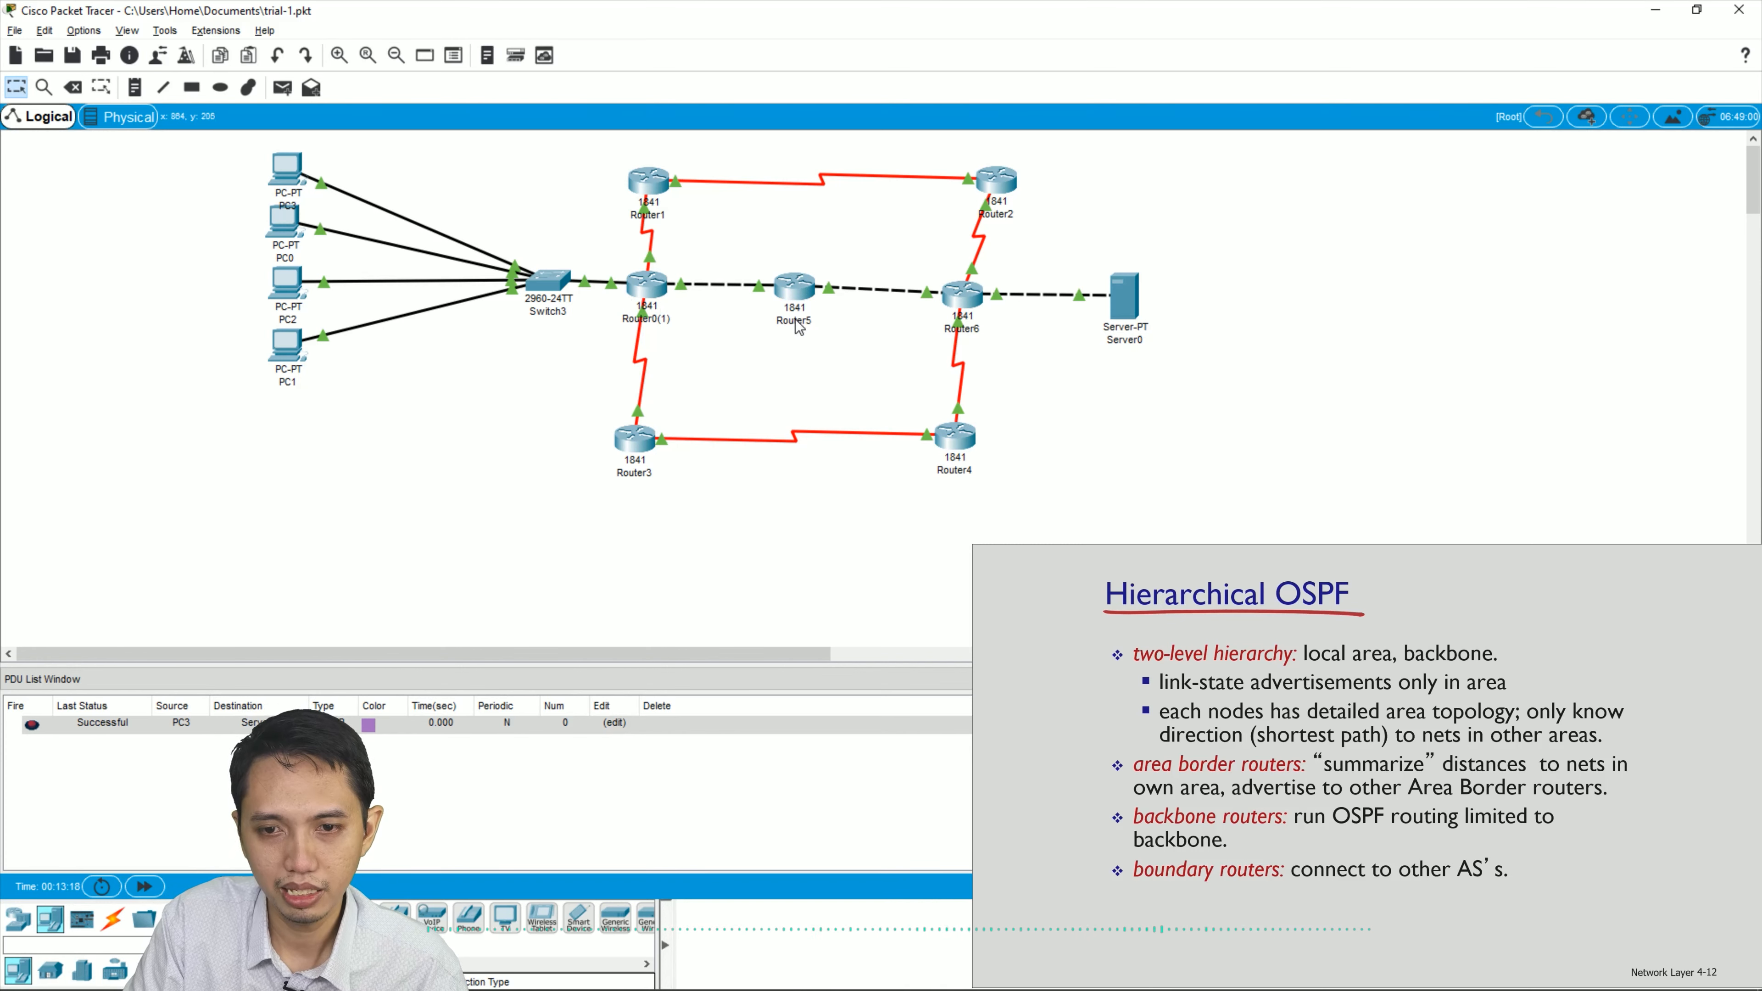
click(811, 293)
click(721, 262)
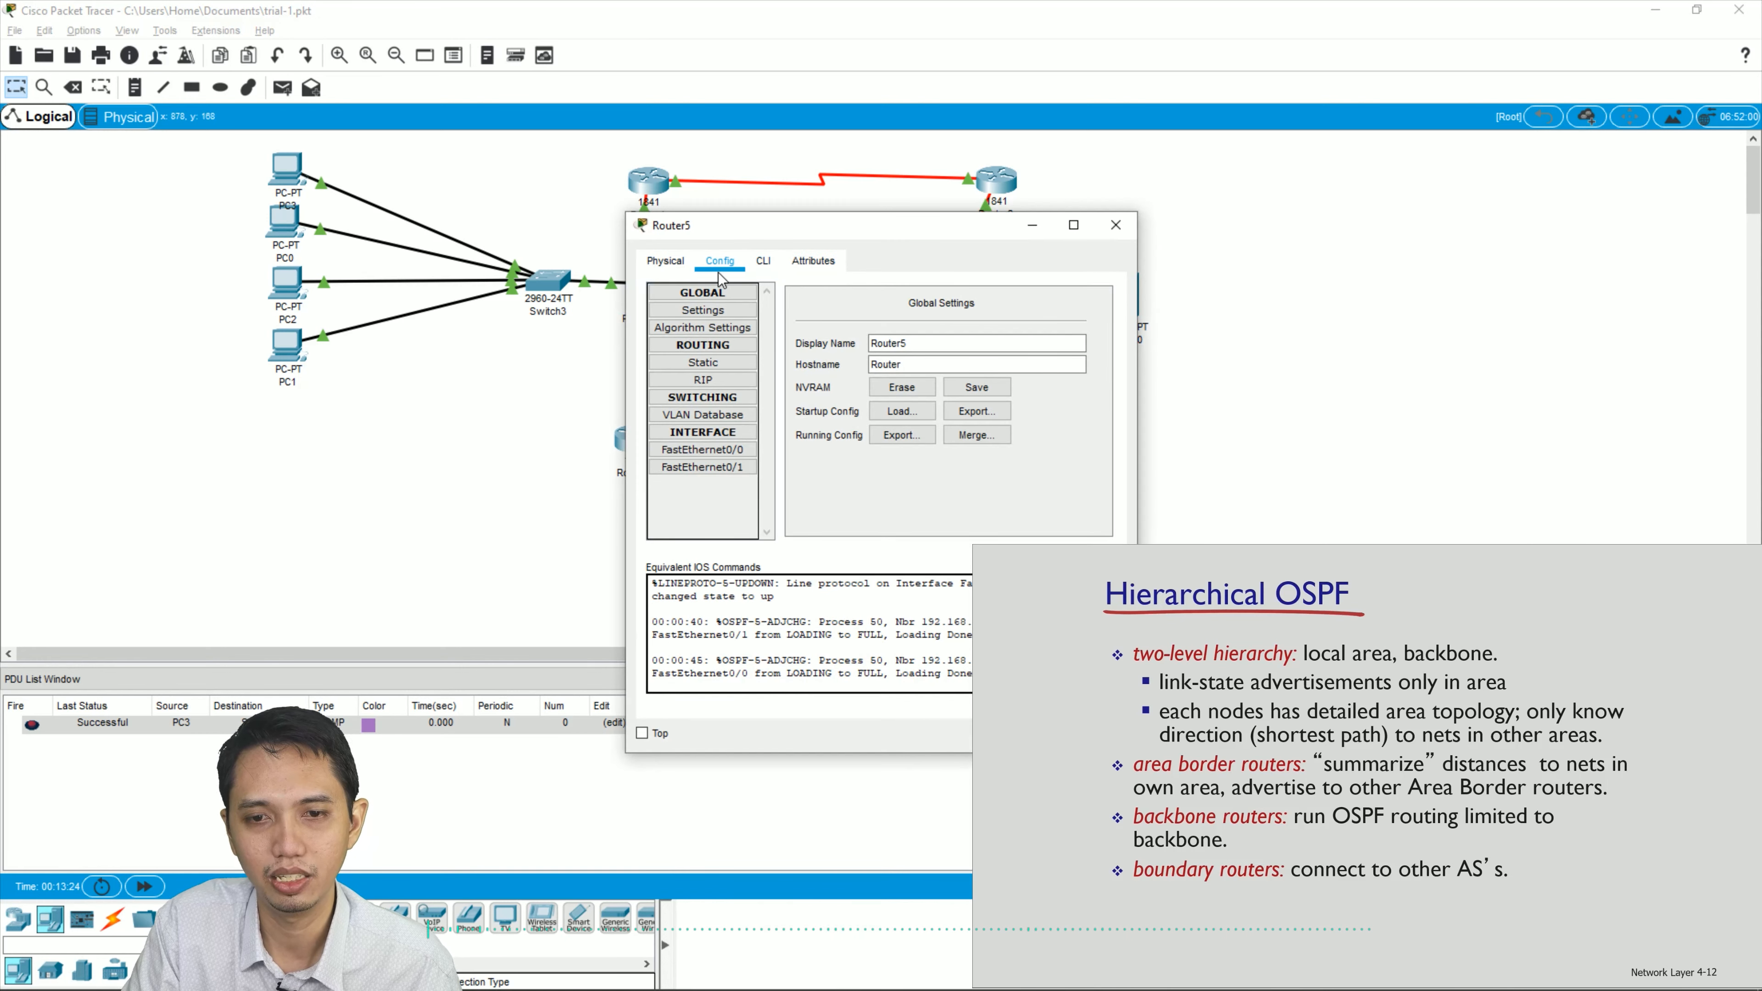
click(732, 451)
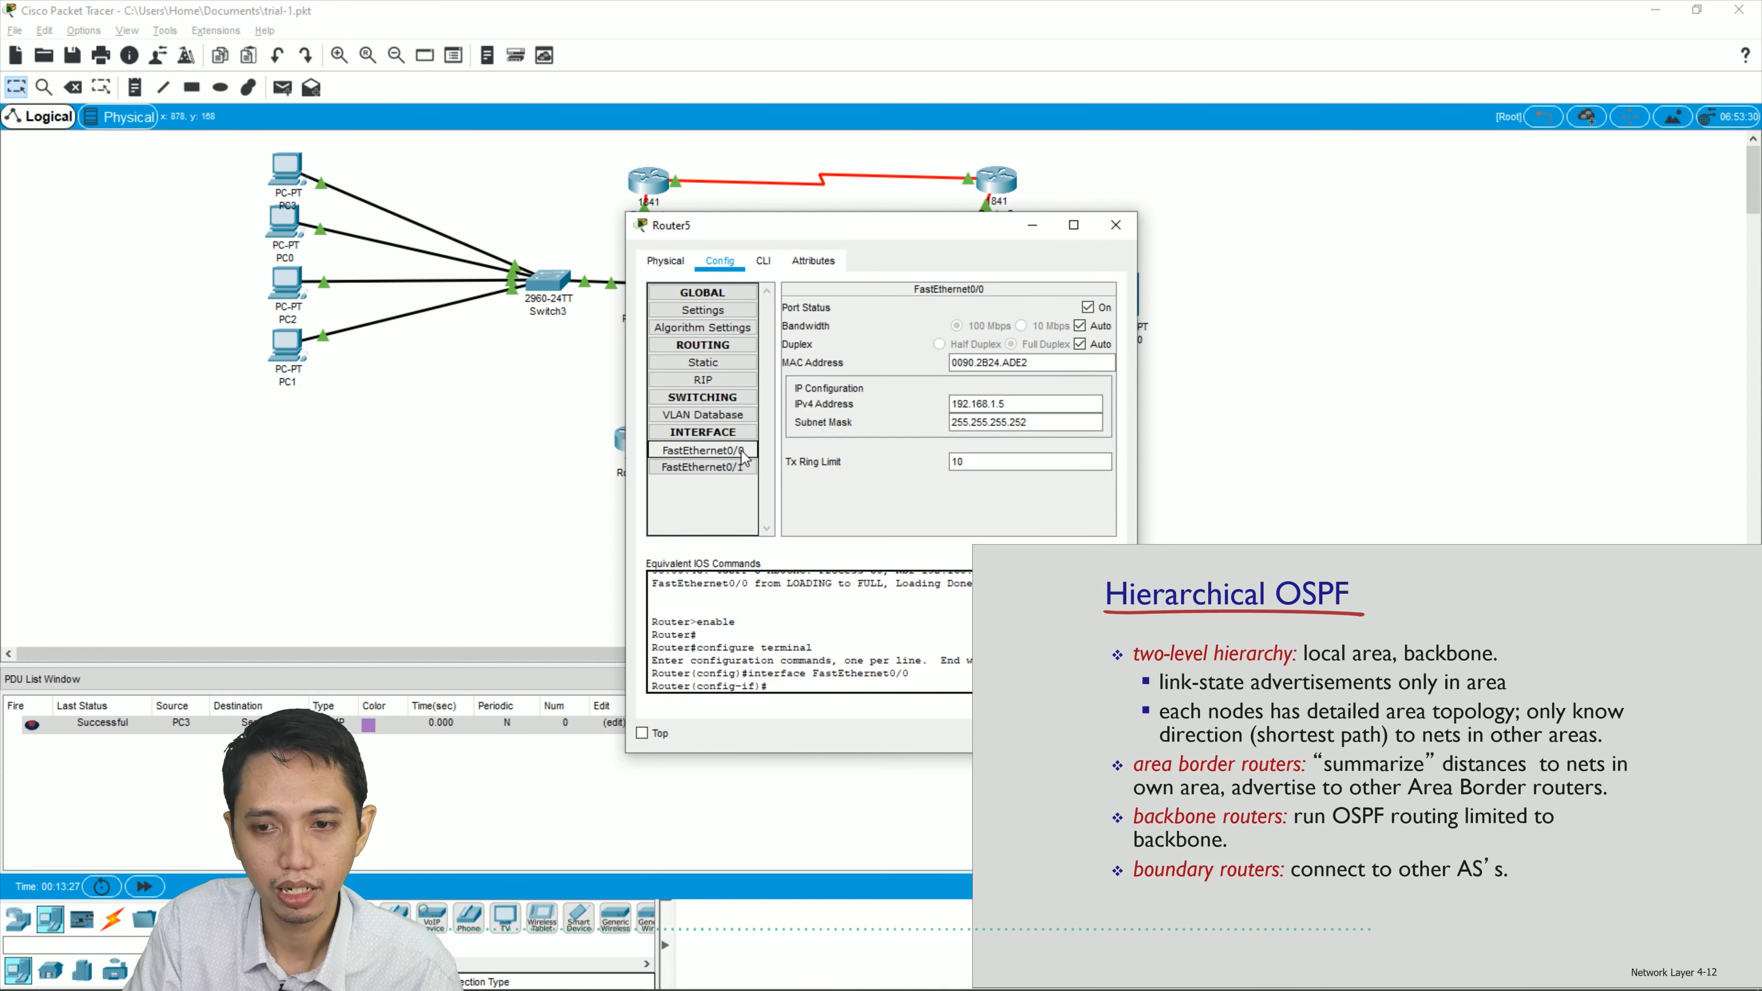
click(1087, 309)
click(715, 467)
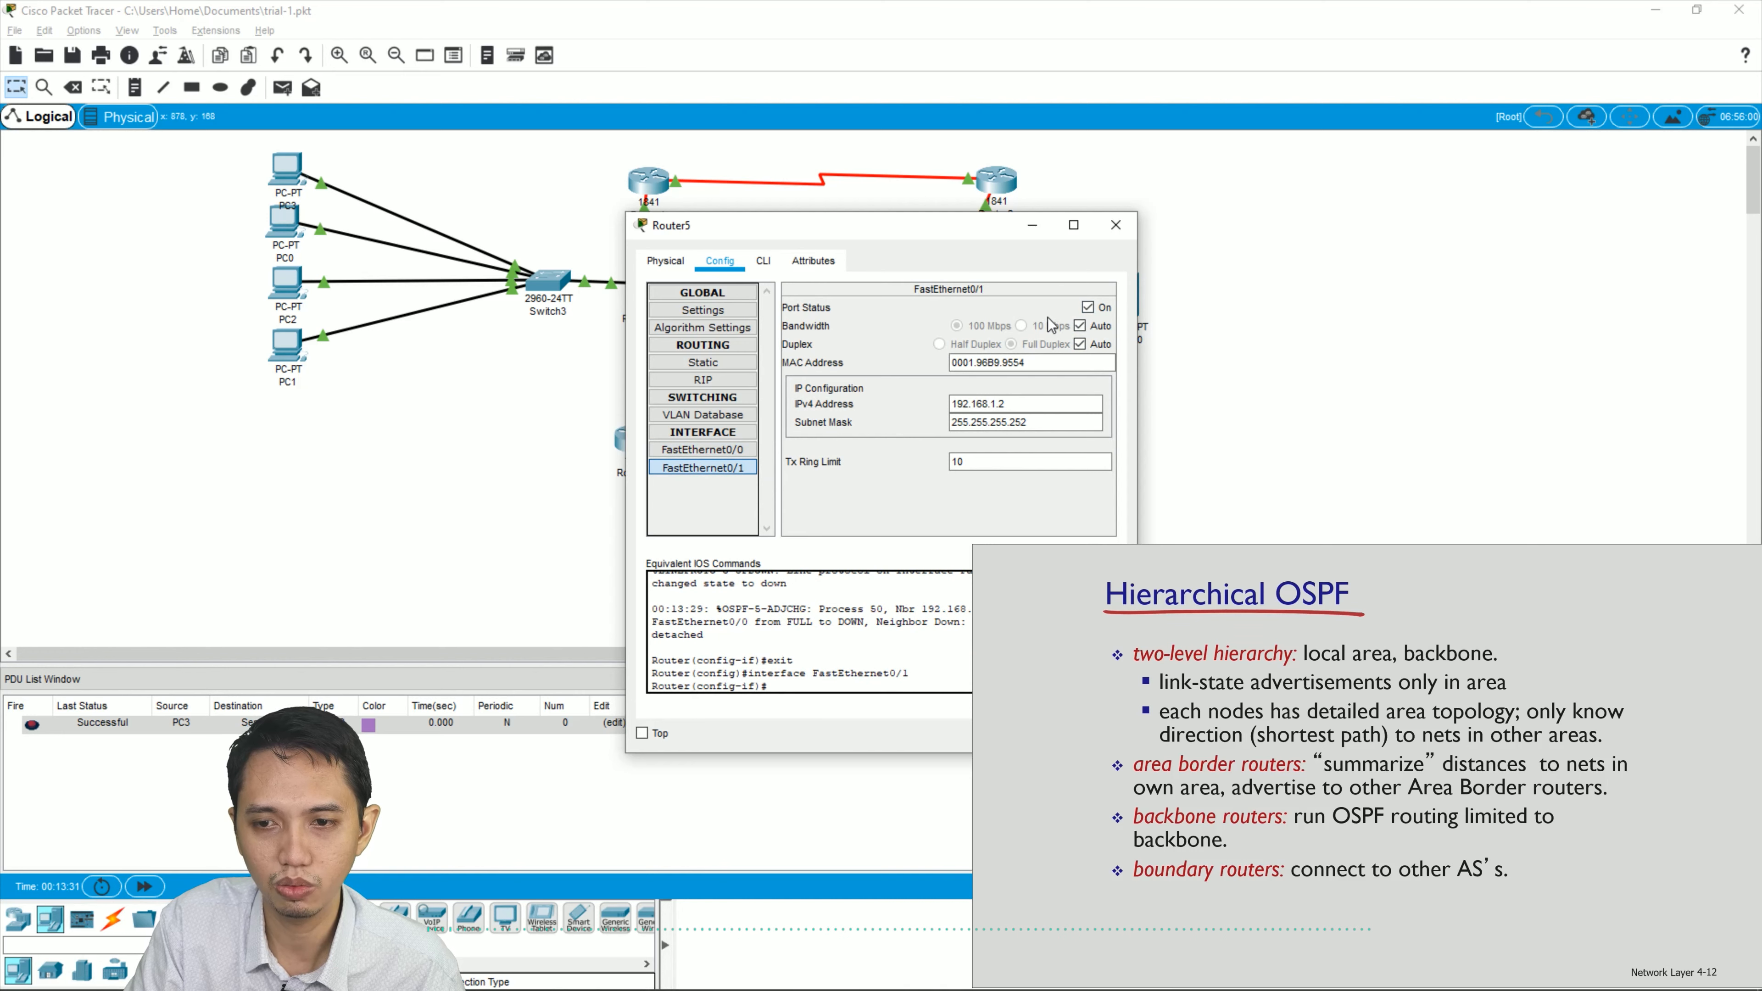
click(1087, 308)
click(1116, 225)
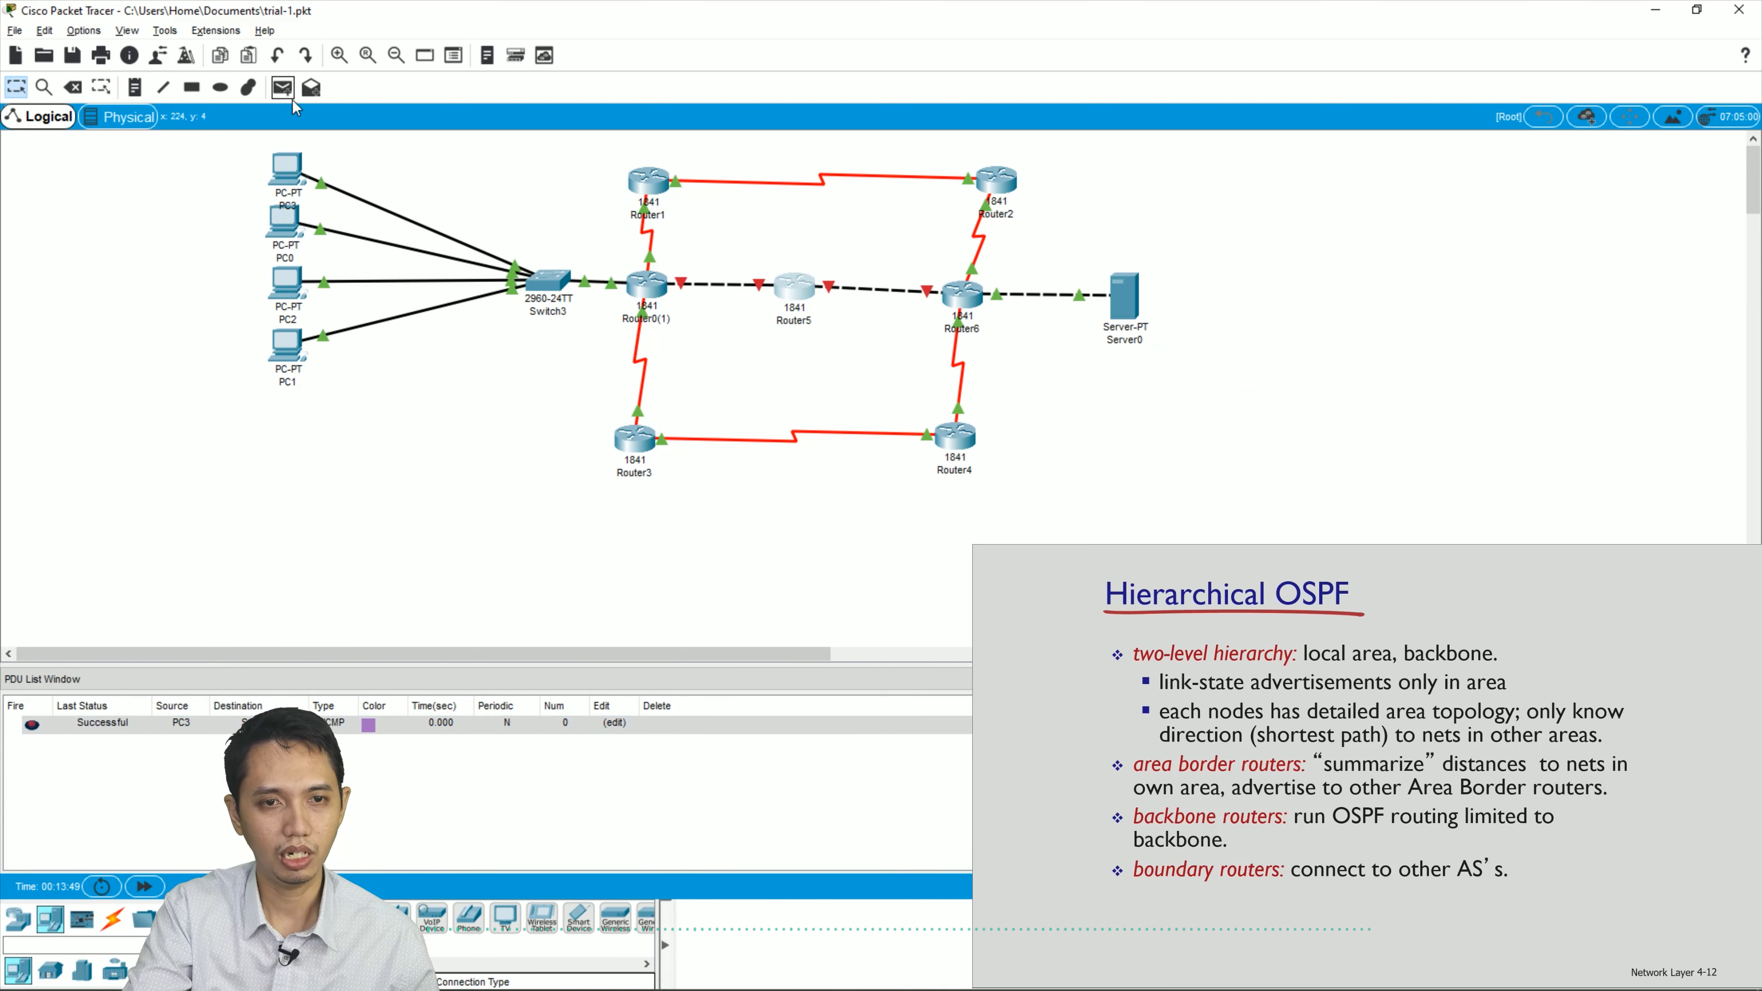
- Send a simple PDU from PC3 to Server0 to test connectivity with Router5's links shut down
click(283, 89)
click(287, 173)
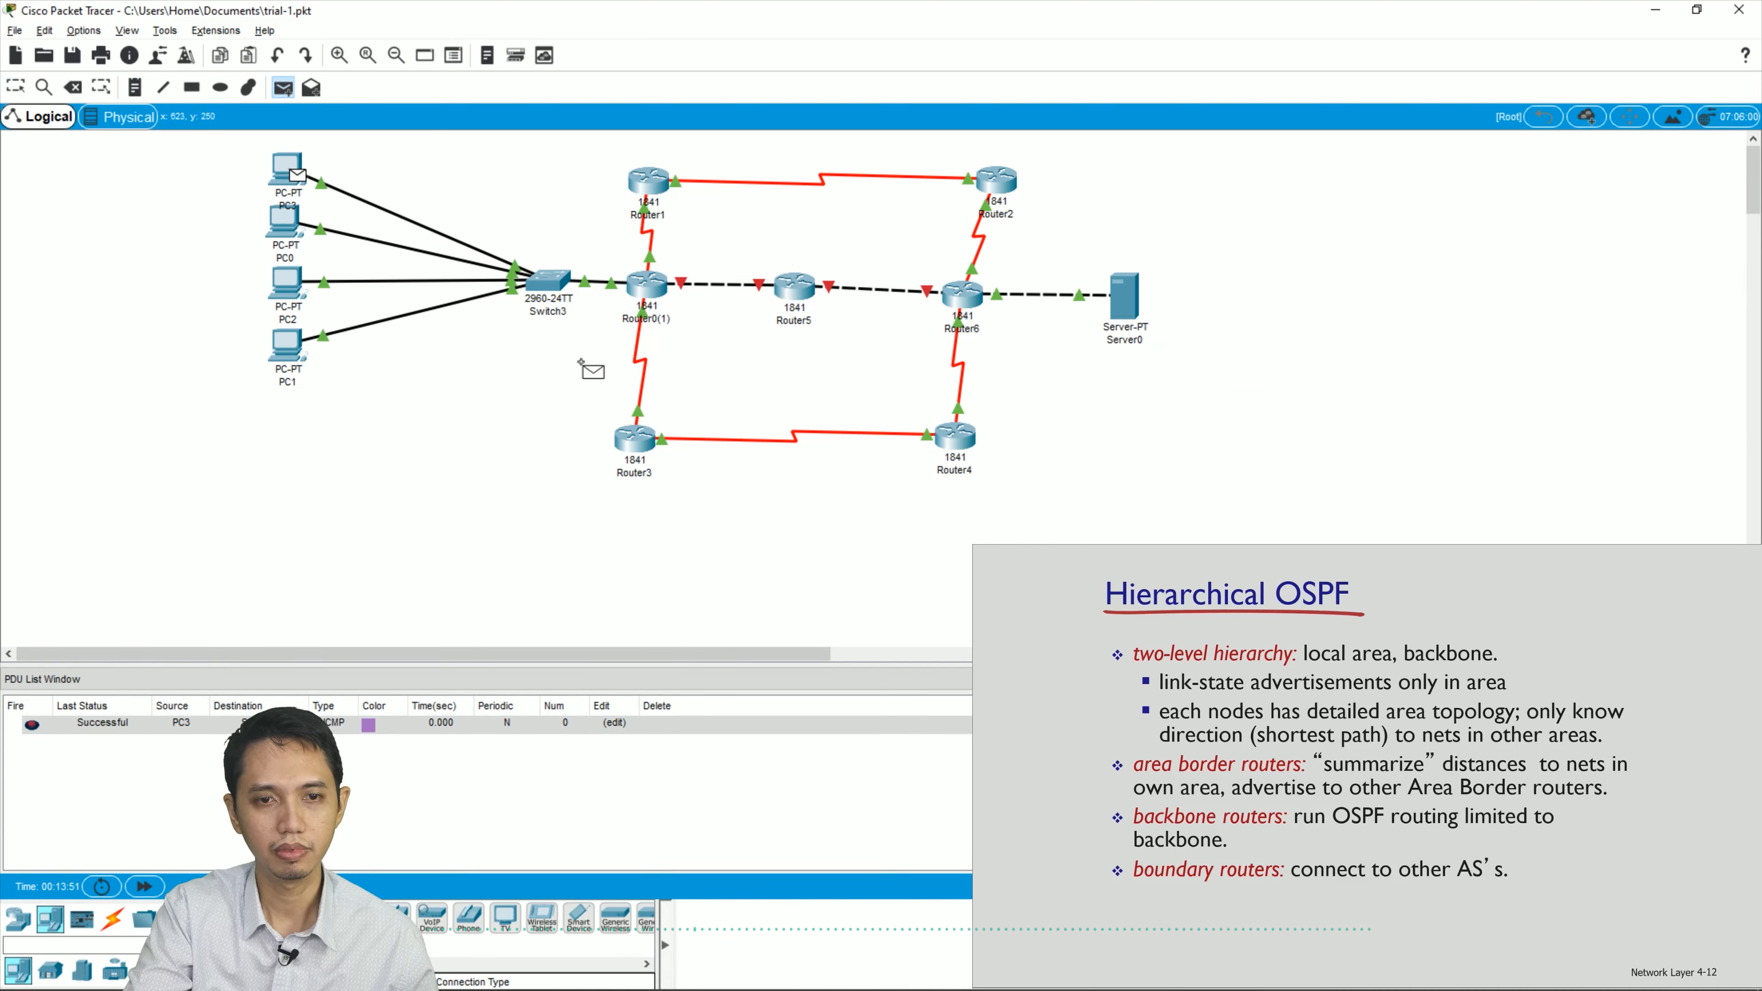
click(1130, 302)
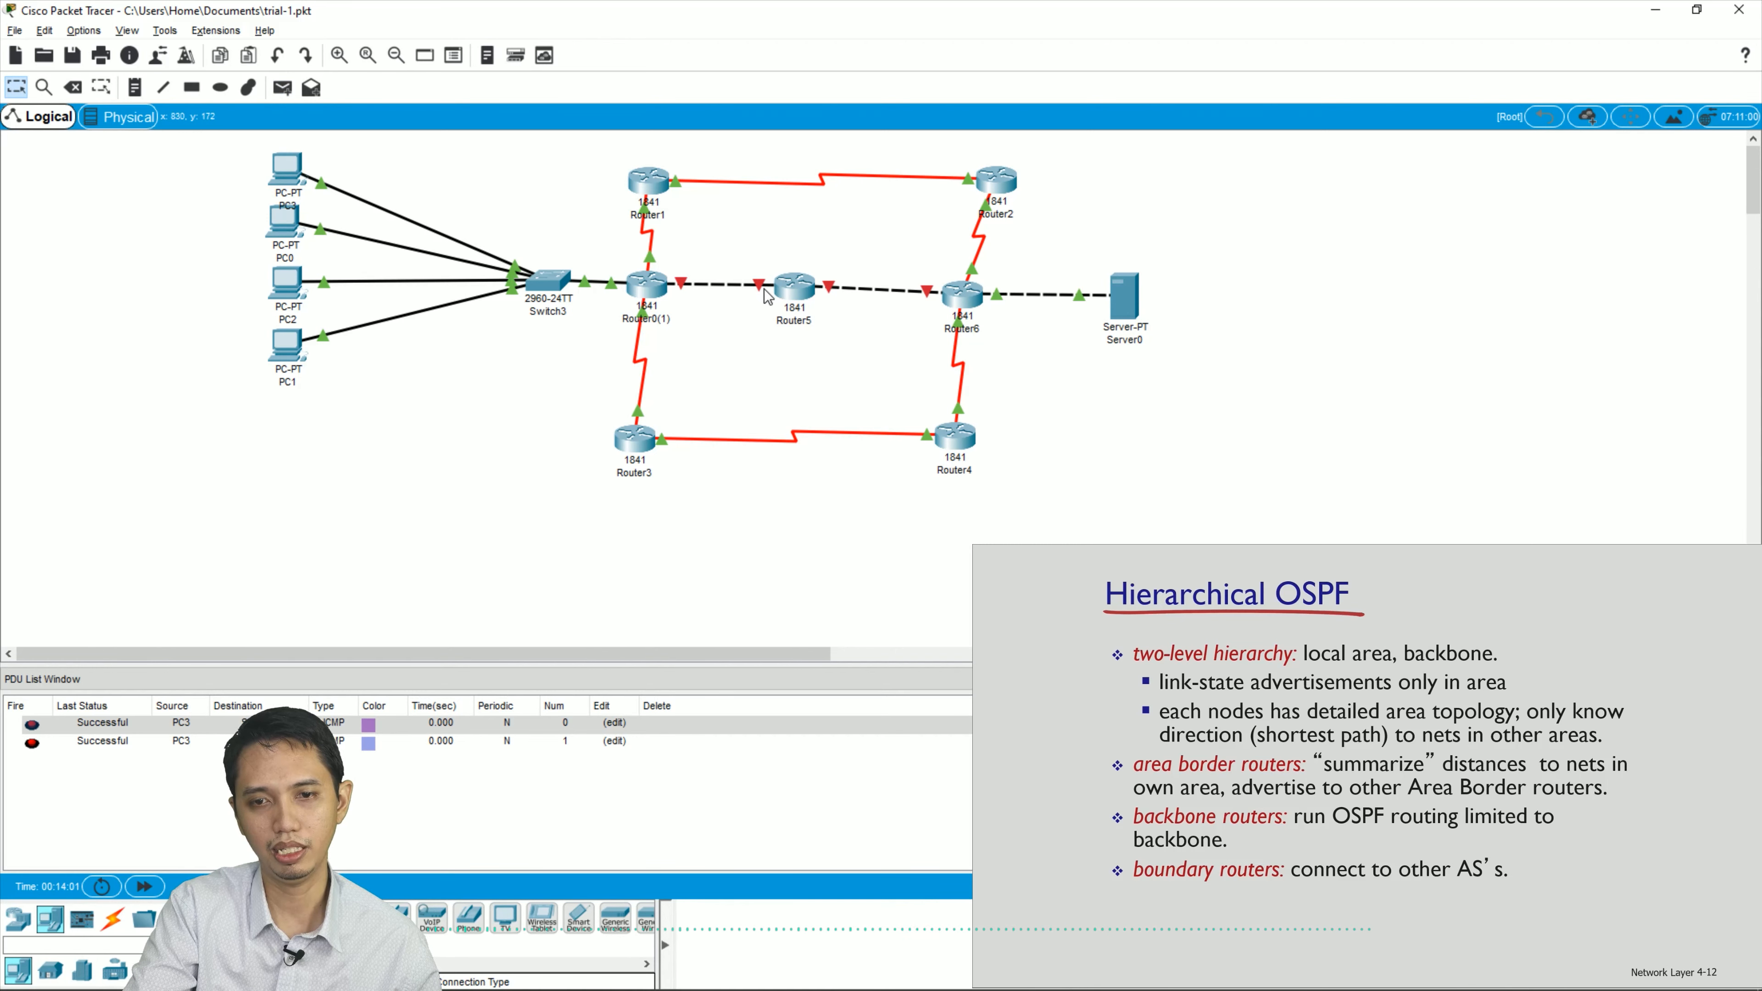
- Review the interface shutdown log in Router5's command line and close its window
click(780, 286)
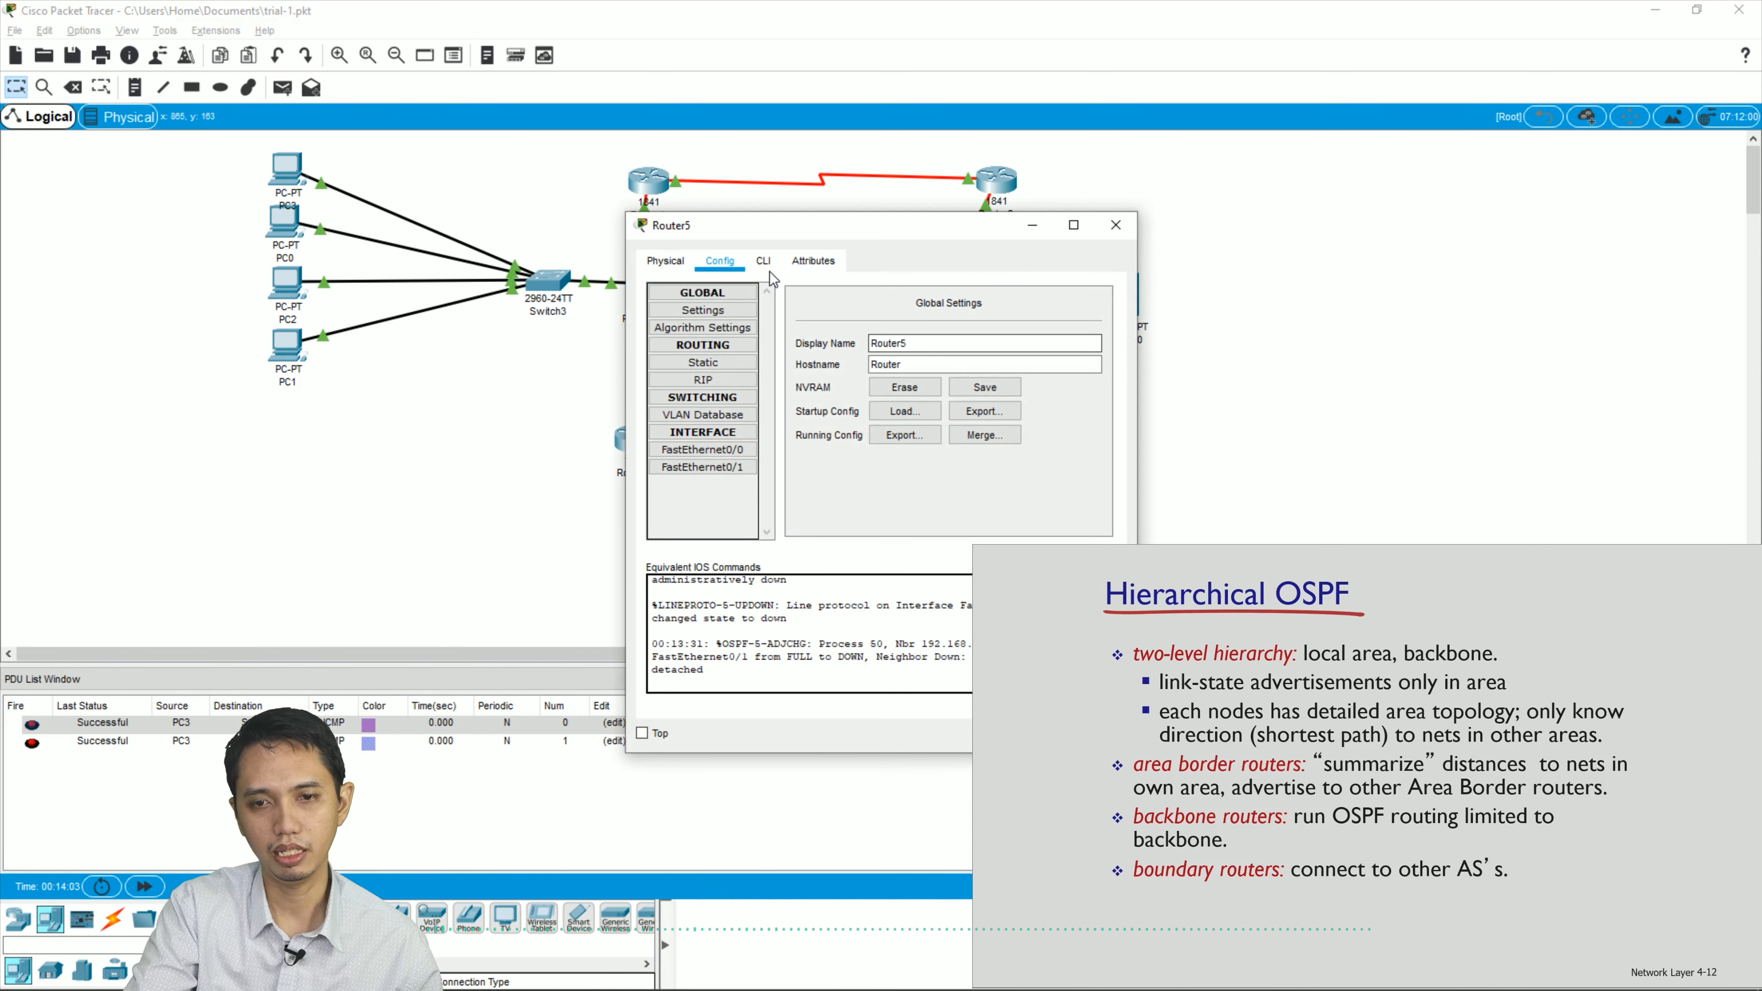
click(771, 263)
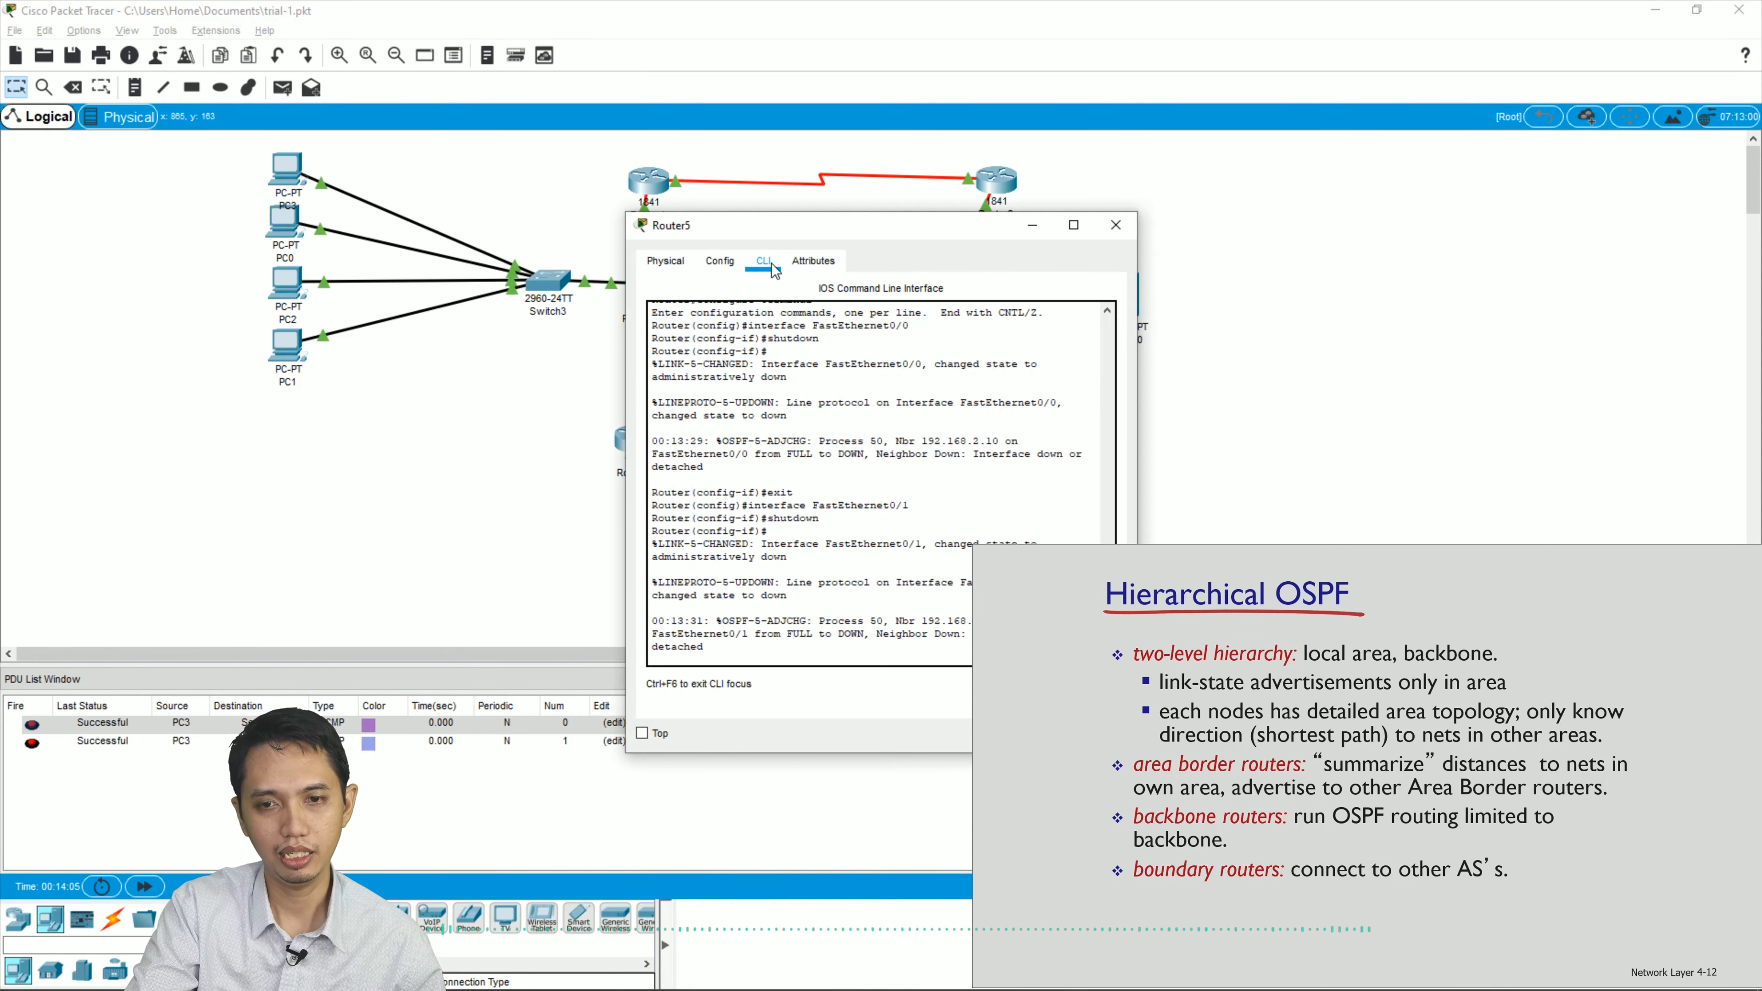
click(1101, 229)
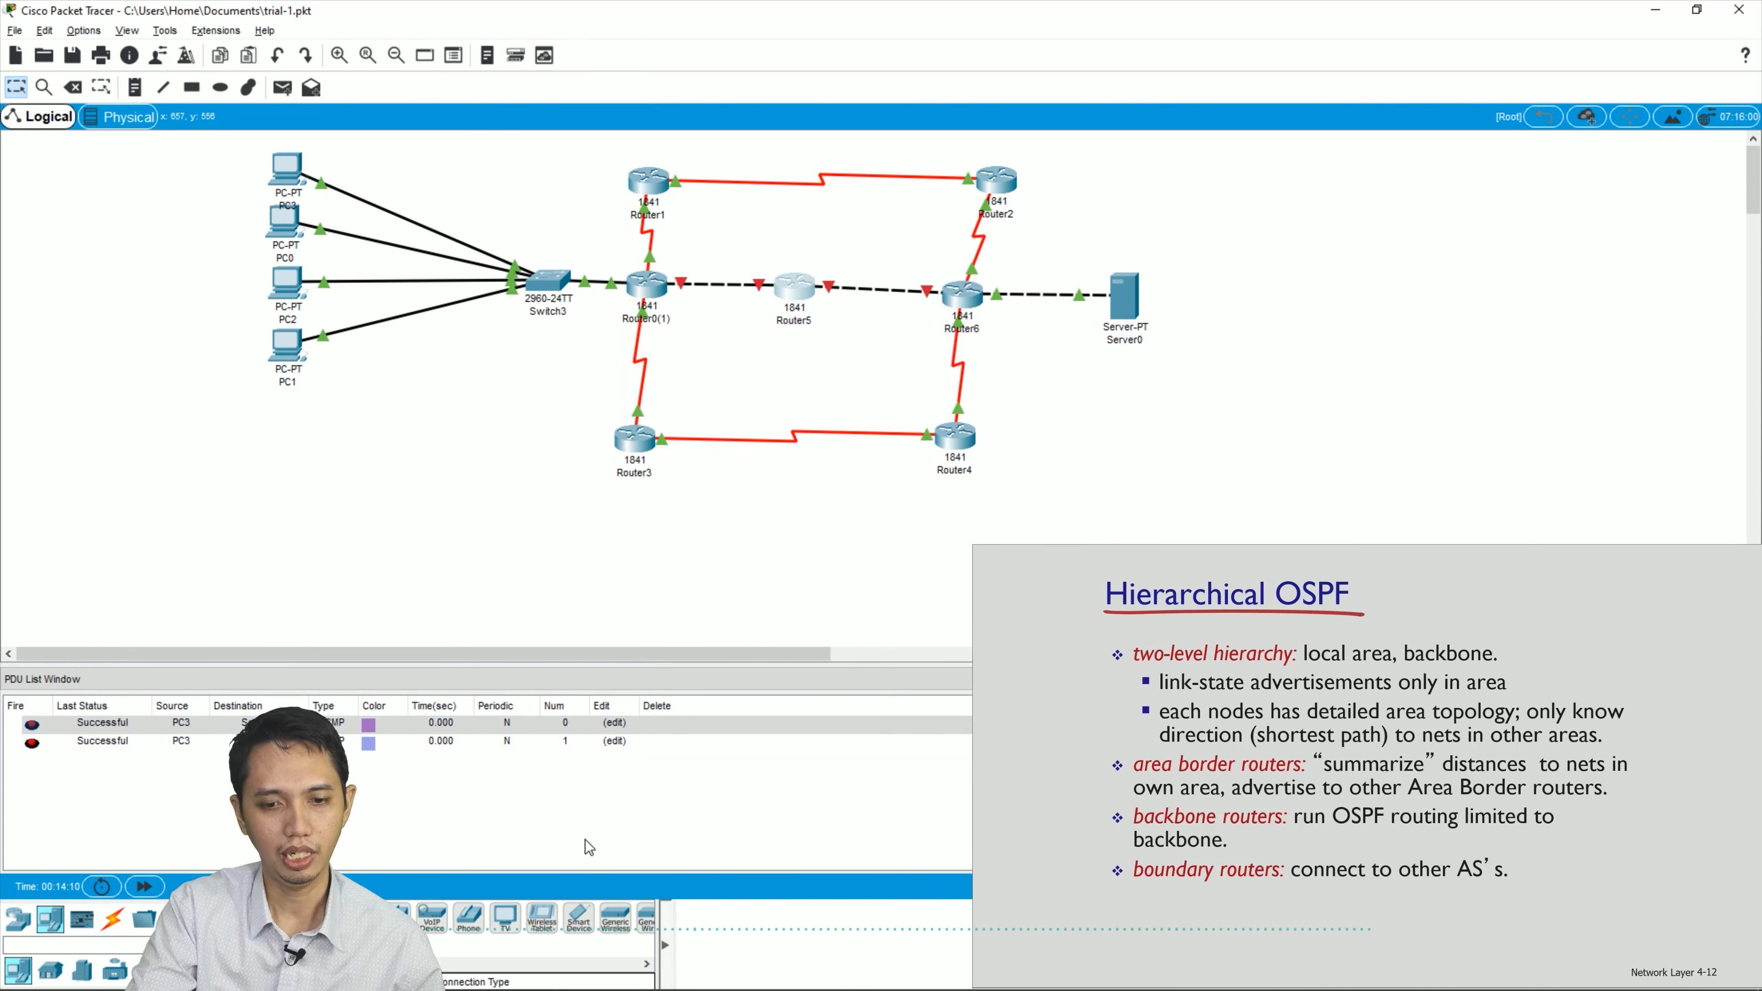
- Rerun tracert 50.0.0.2 at PC3's command prompt
click(288, 173)
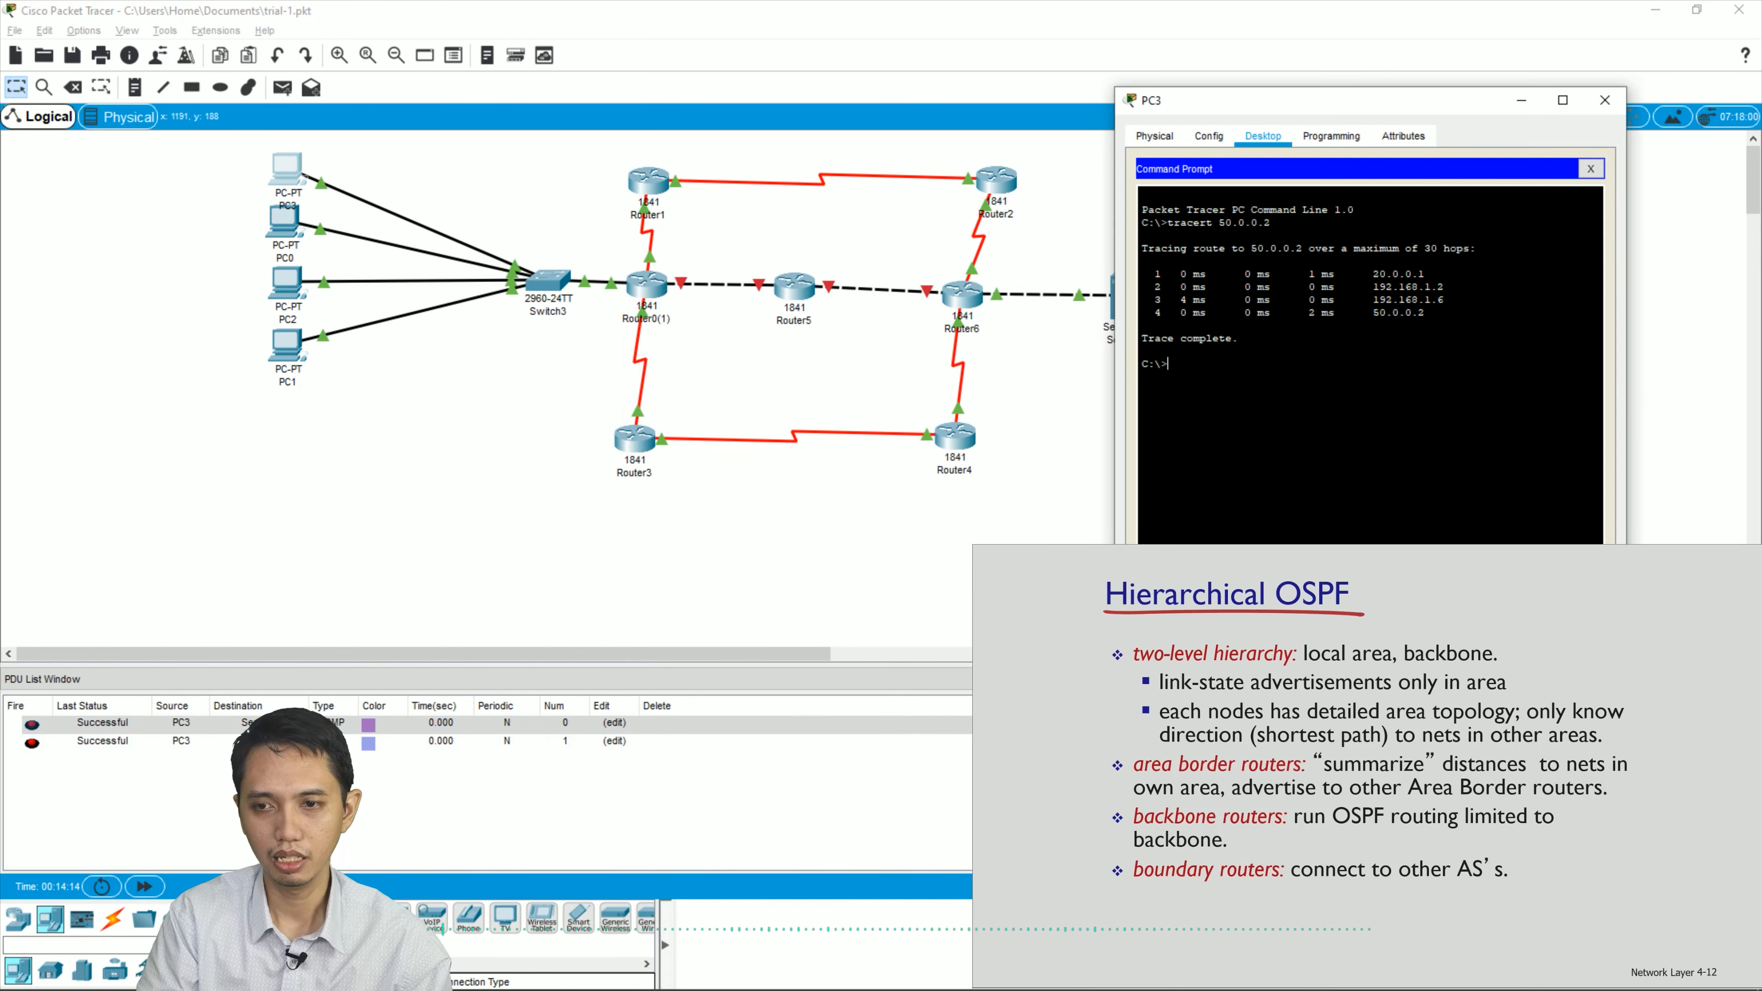
key(Up)
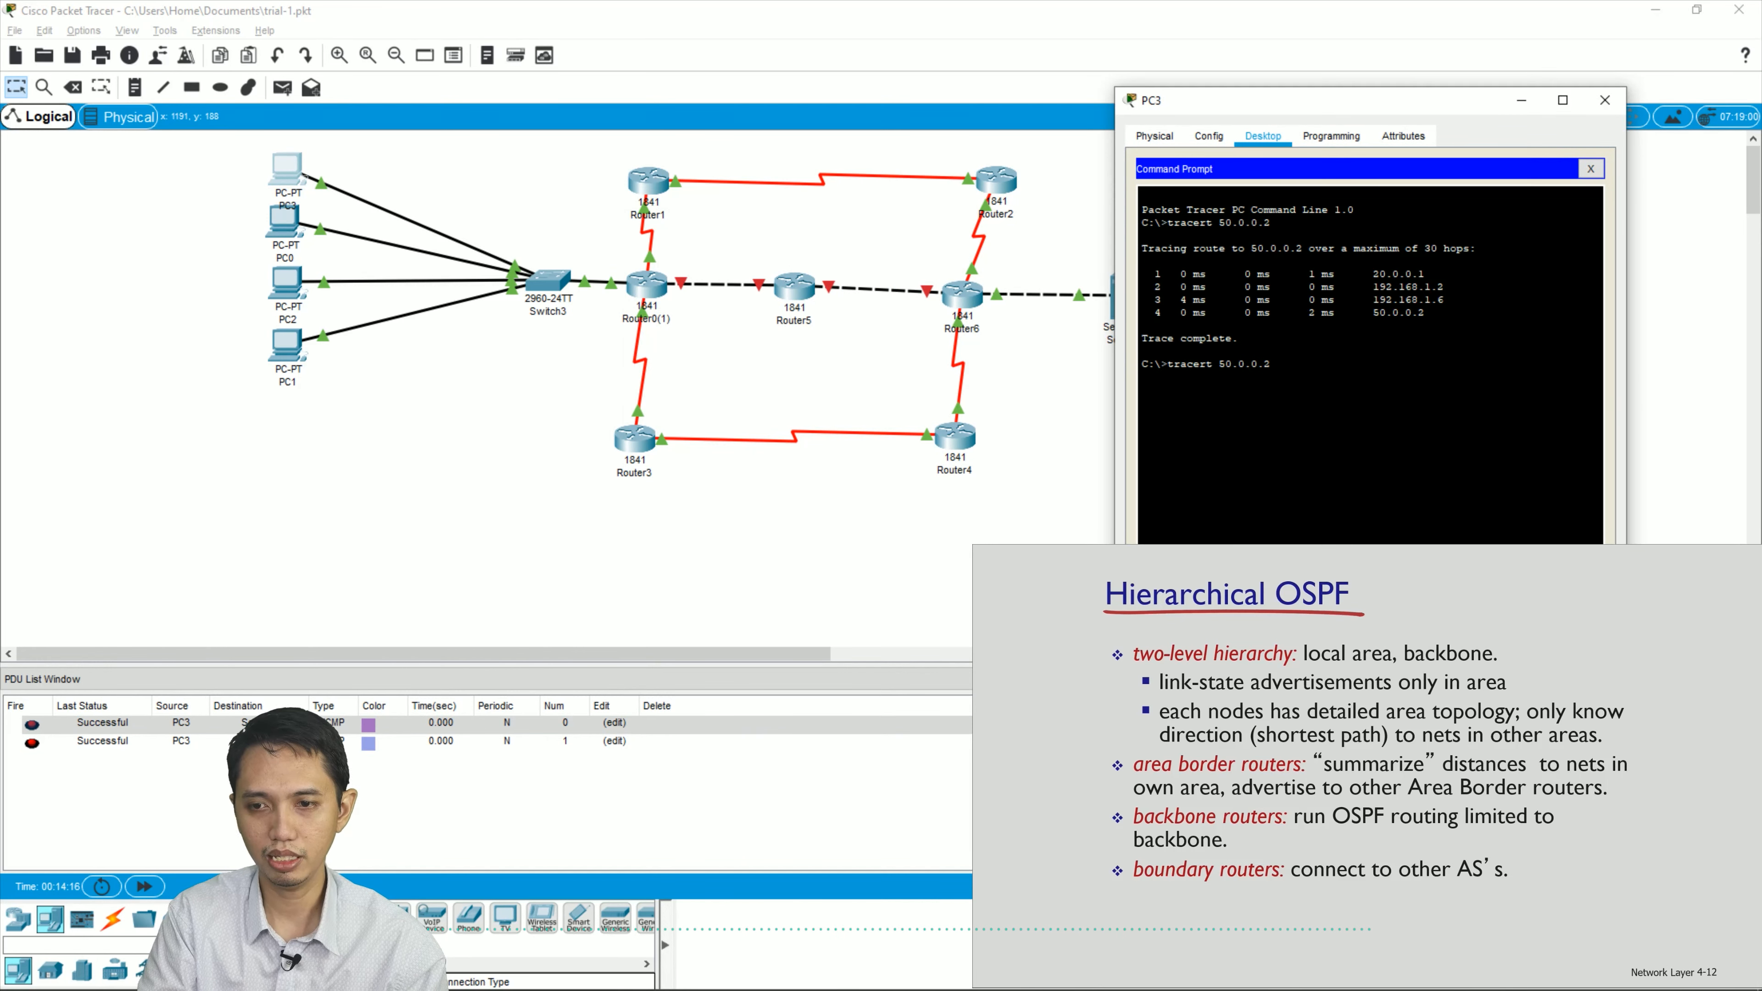
key(Return)
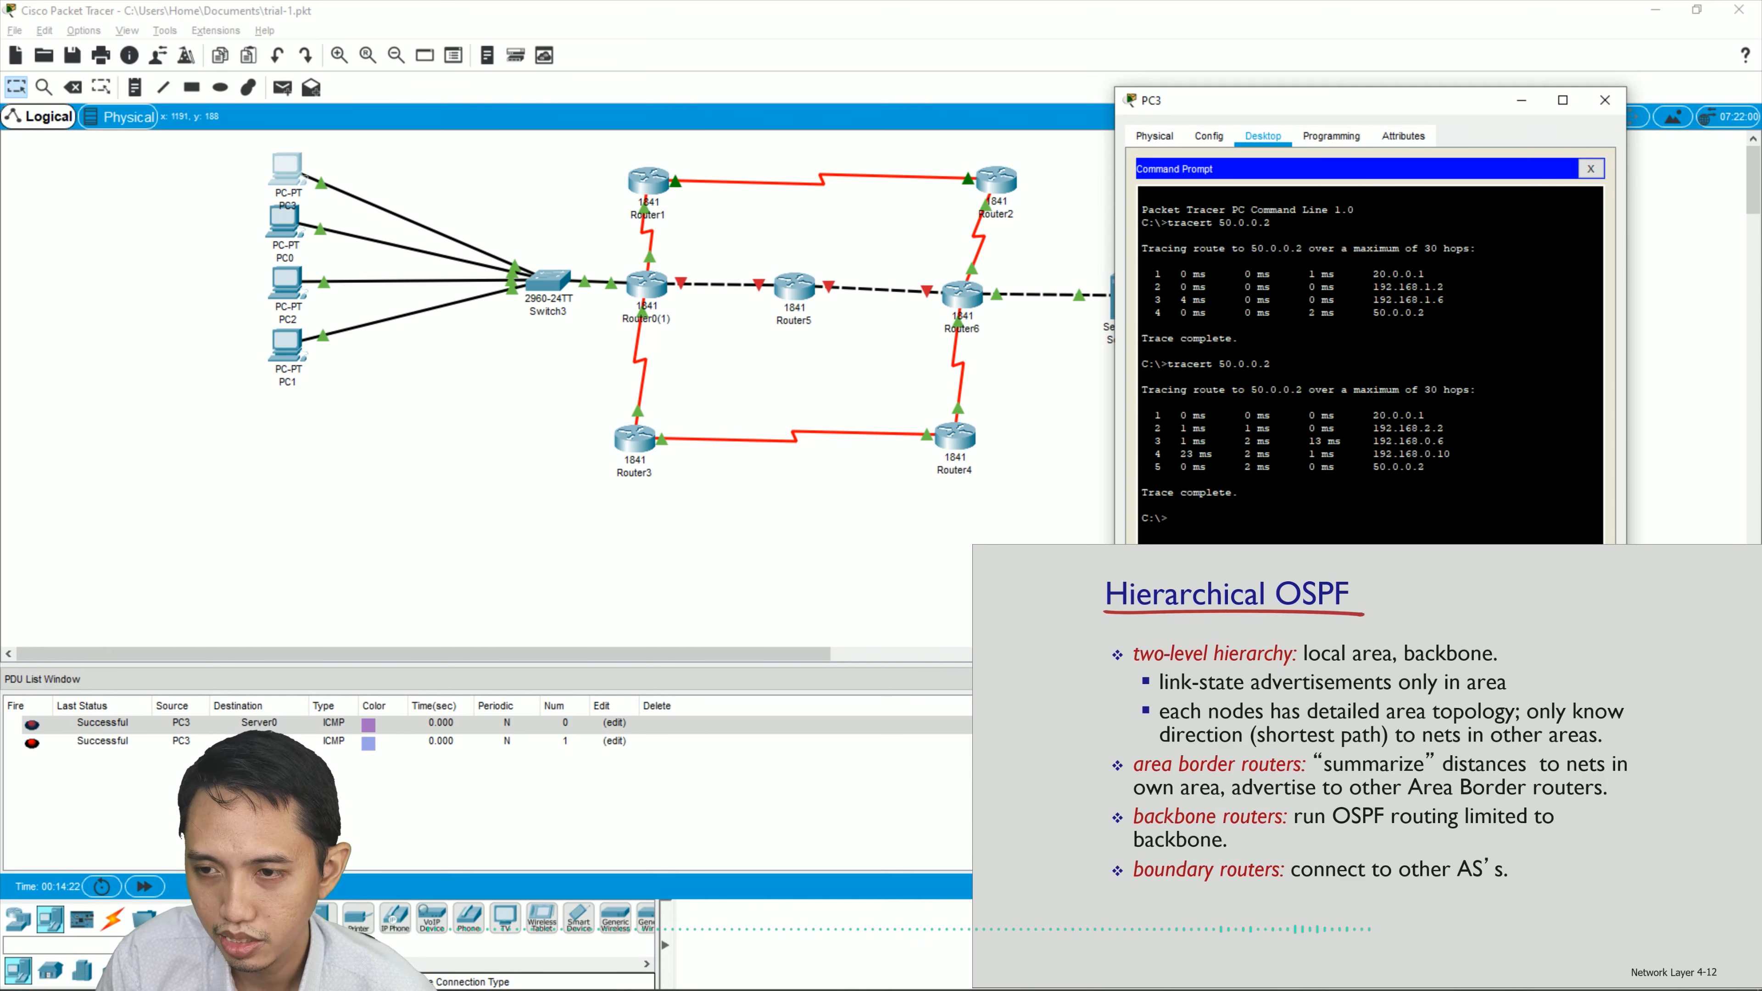
- Compare the second-hop addresses of the two traces, highlighting each, and return to the topology
drag(1379, 287, 1443, 292)
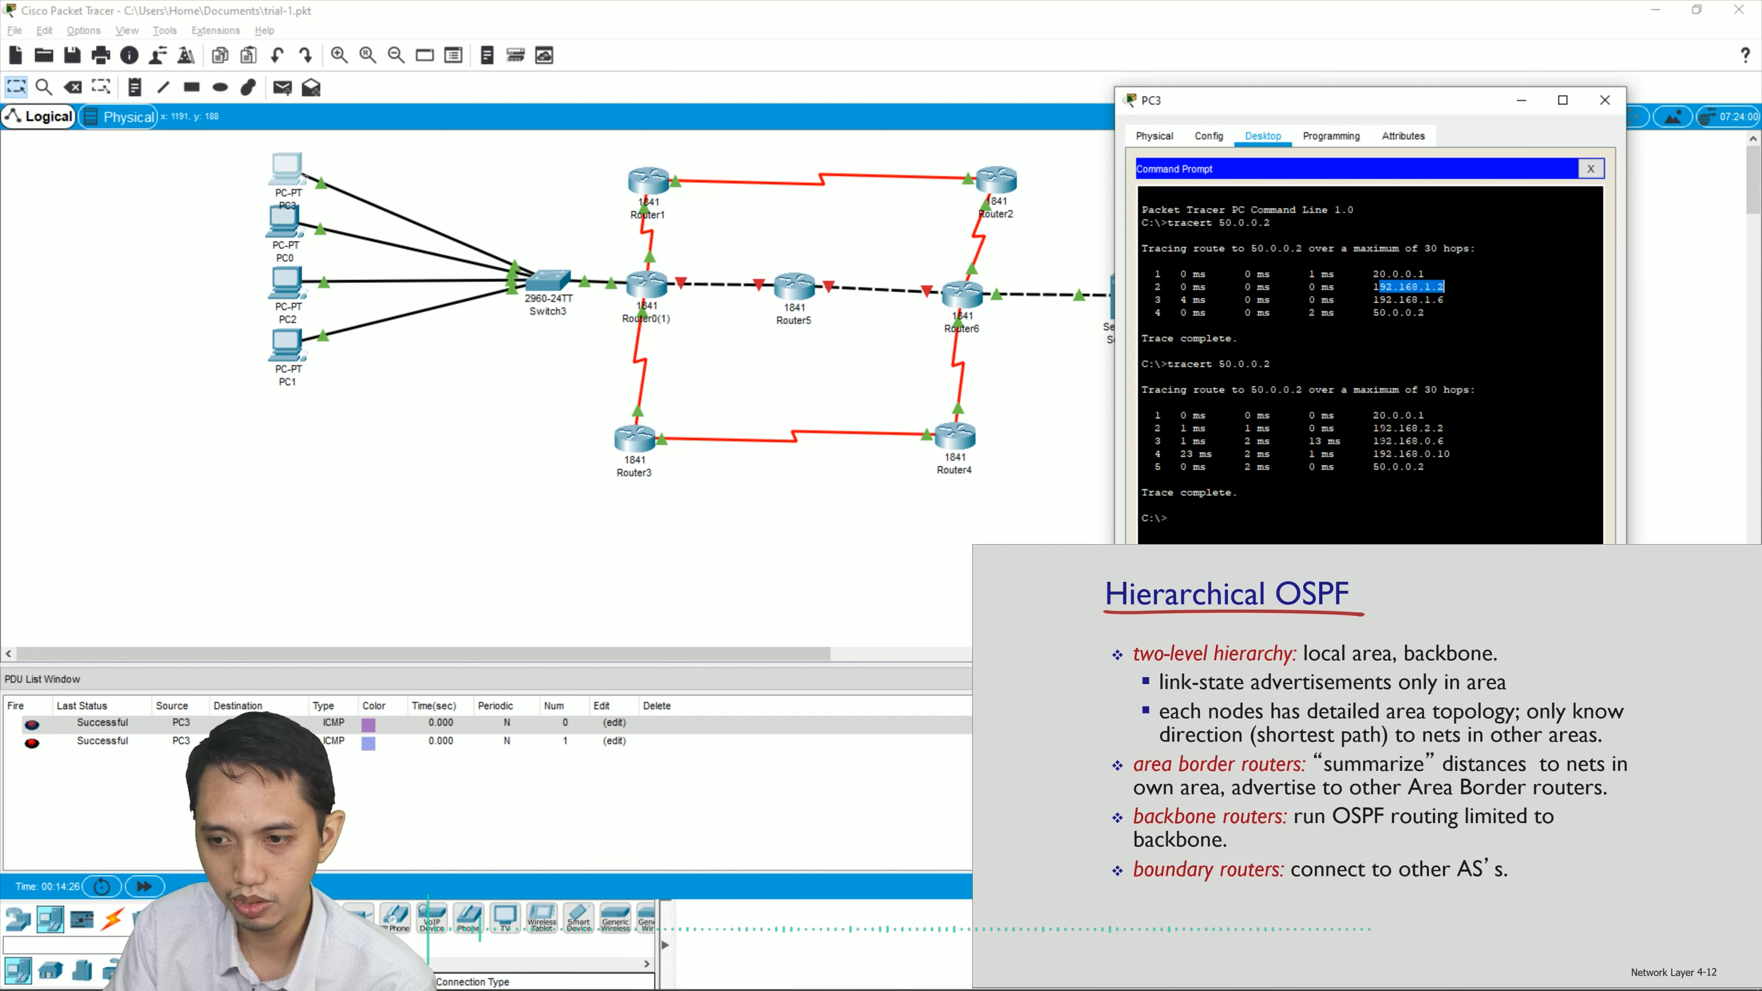
click(1376, 429)
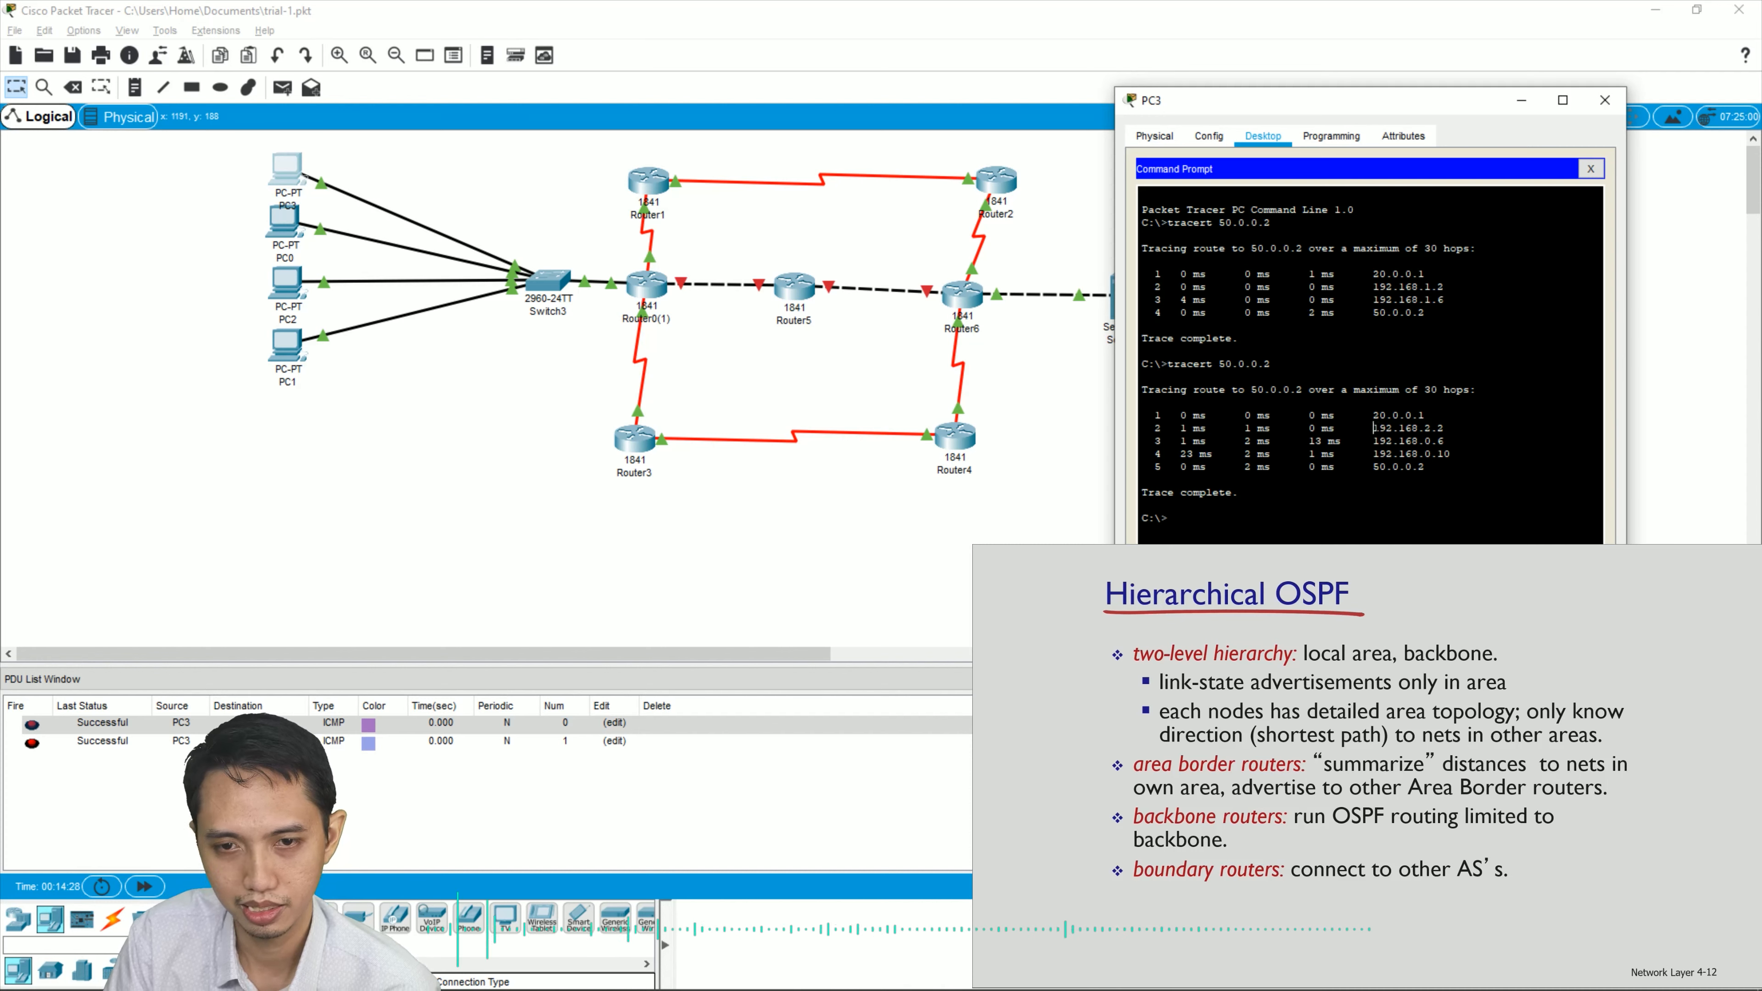
mouse_move(1372, 429)
mouse_down()
mouse_move(1437, 432)
mouse_move(1426, 441)
mouse_move(1445, 426)
mouse_up()
click(971, 399)
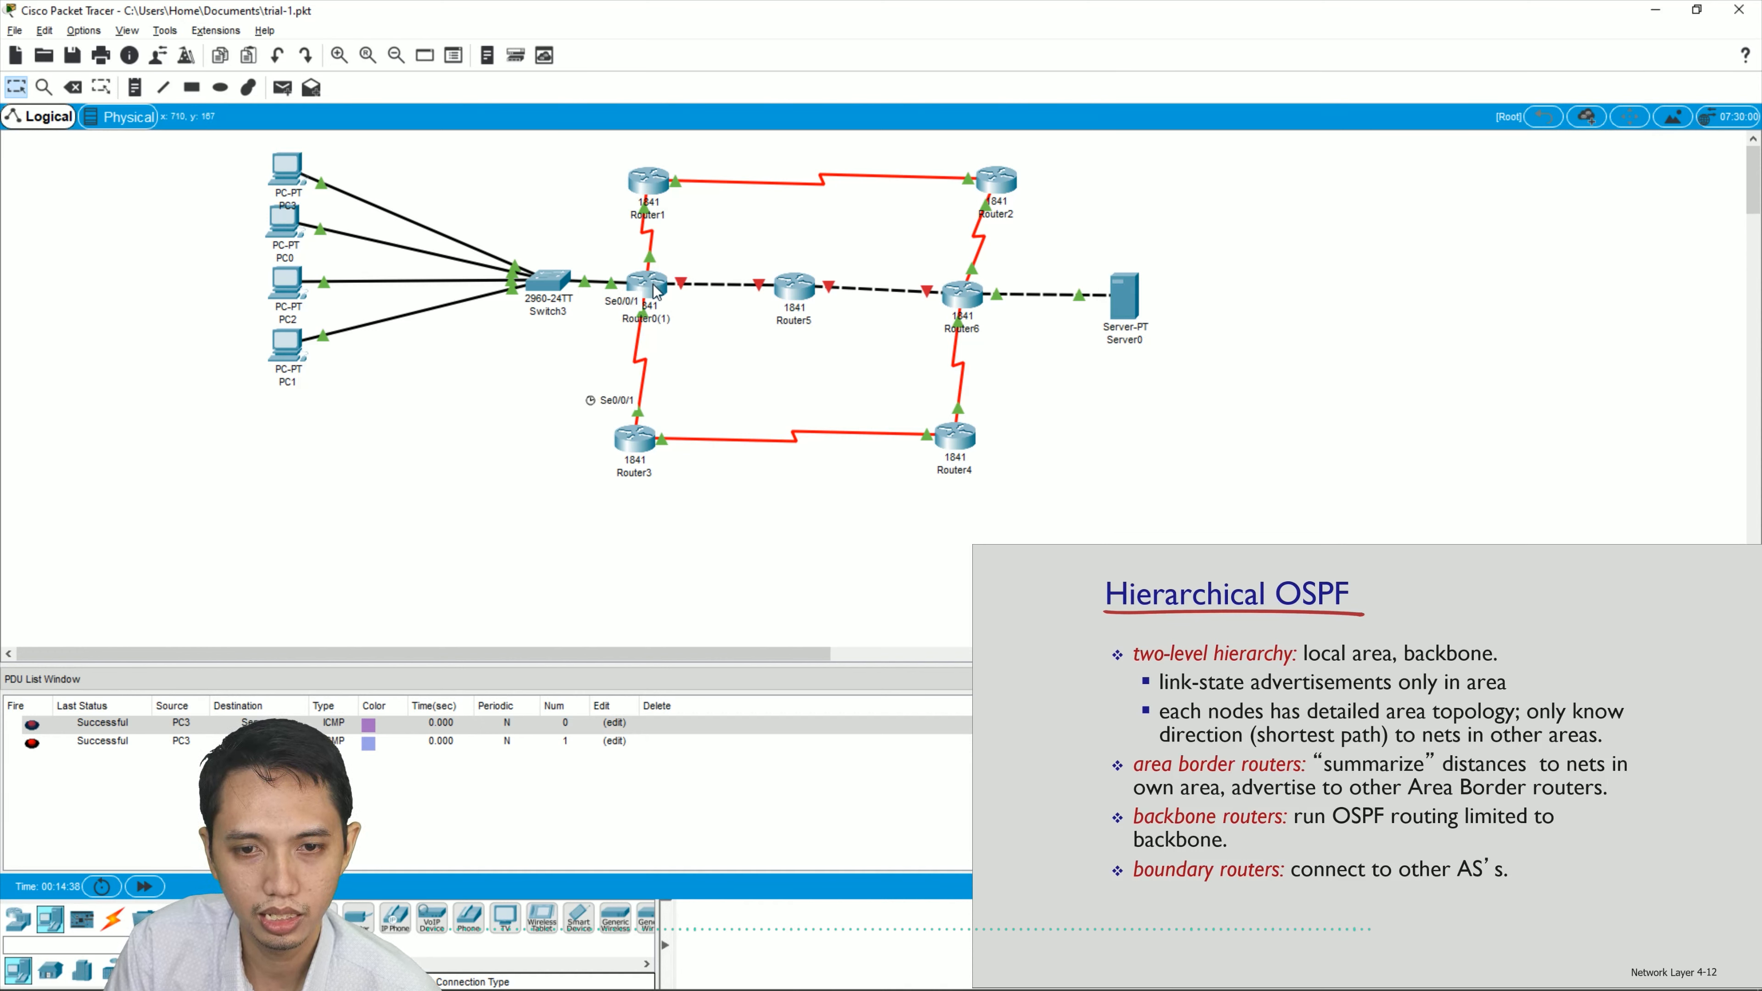
- Match the latest trace's hops to the interface addresses of Router0(1), Router3, Router4 and Router6 up to Server0 in the topology
mouse_move(656, 292)
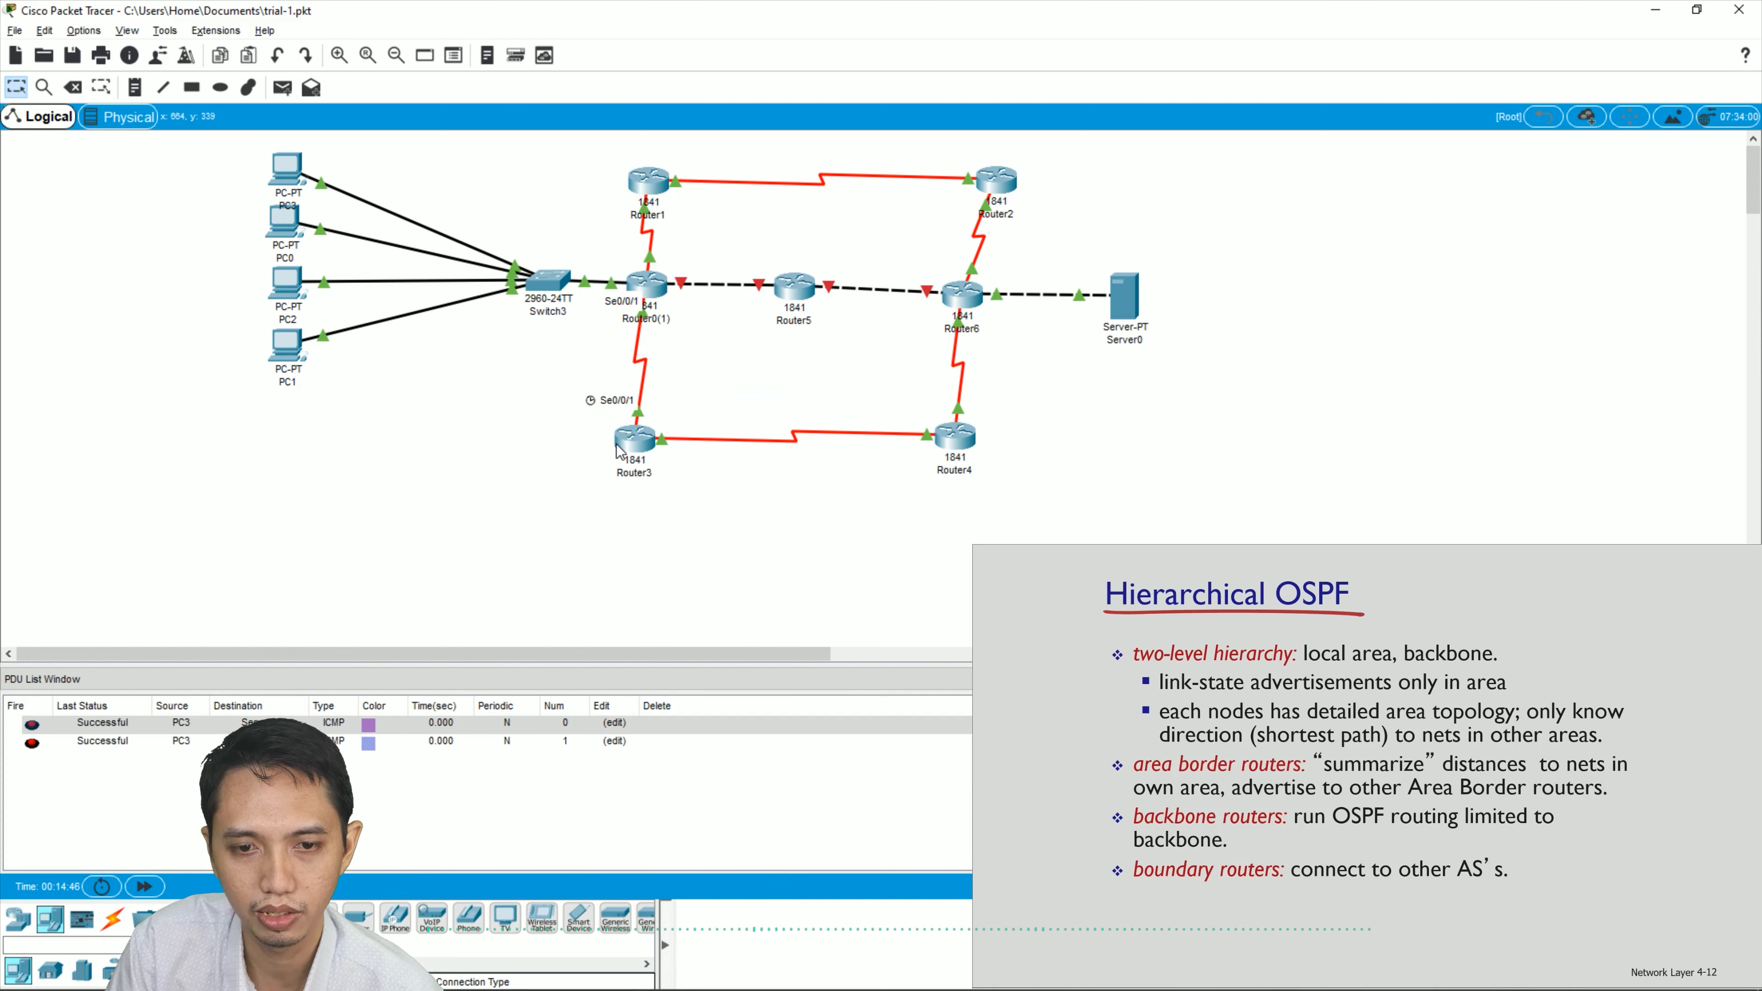
mouse_move(633, 455)
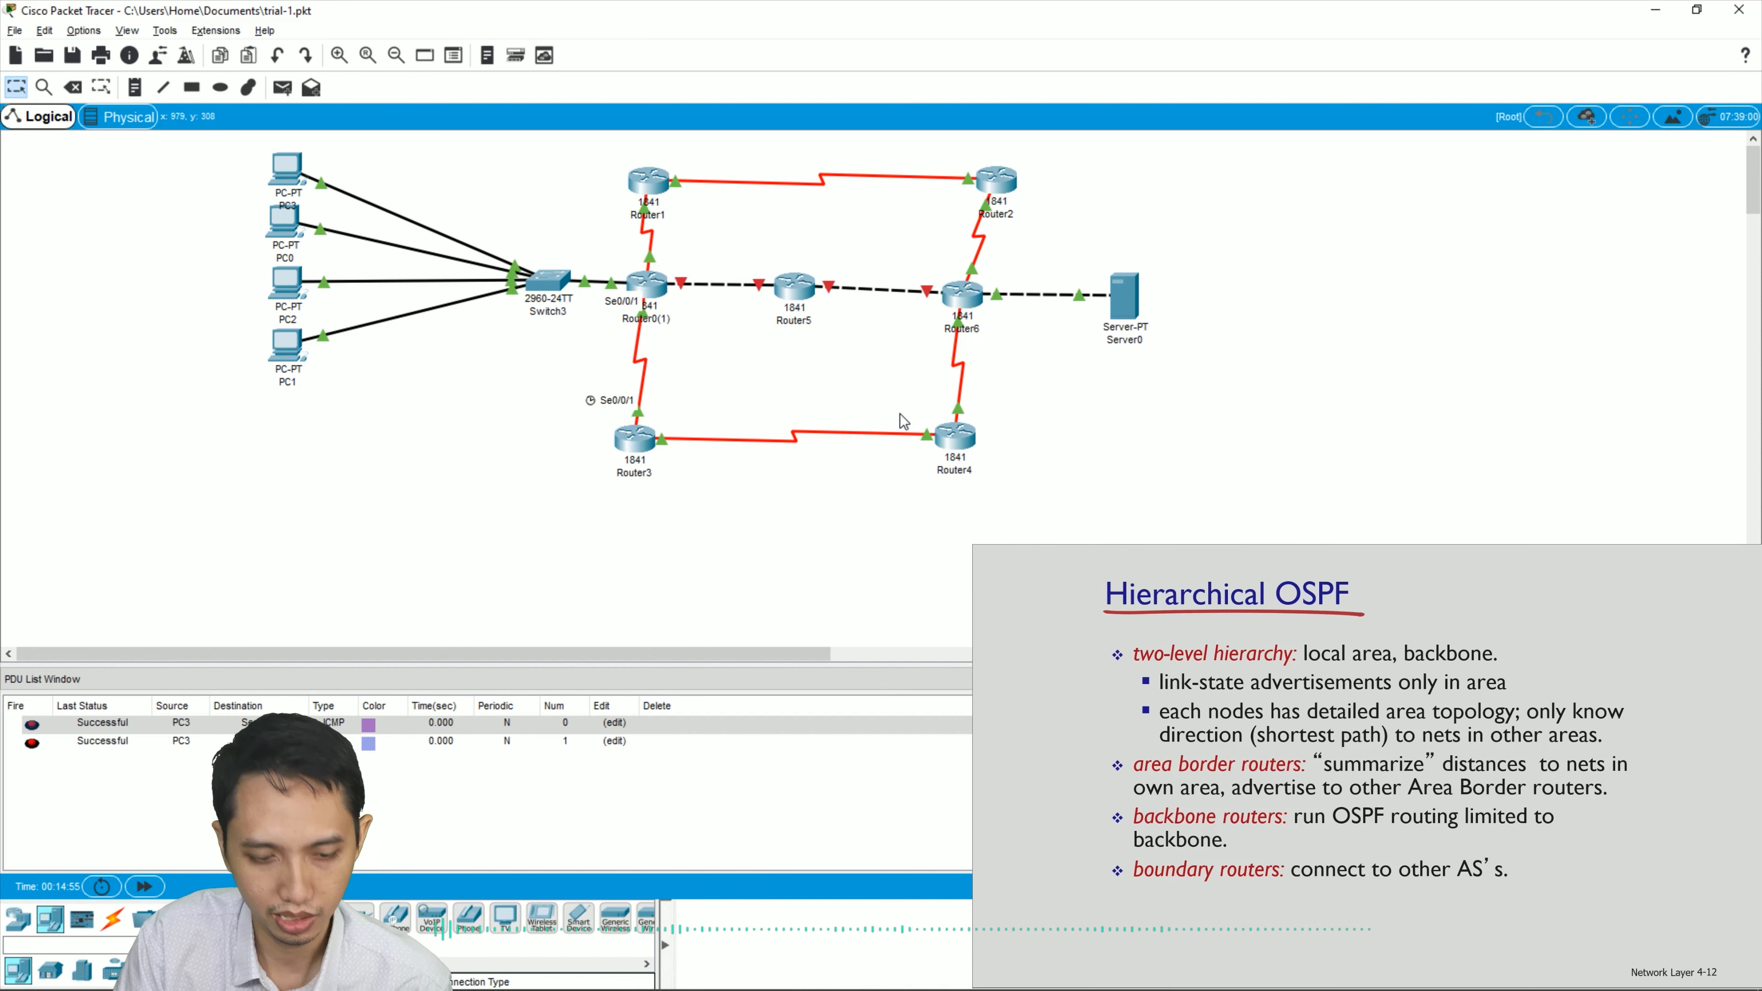
key(alt+Tab)
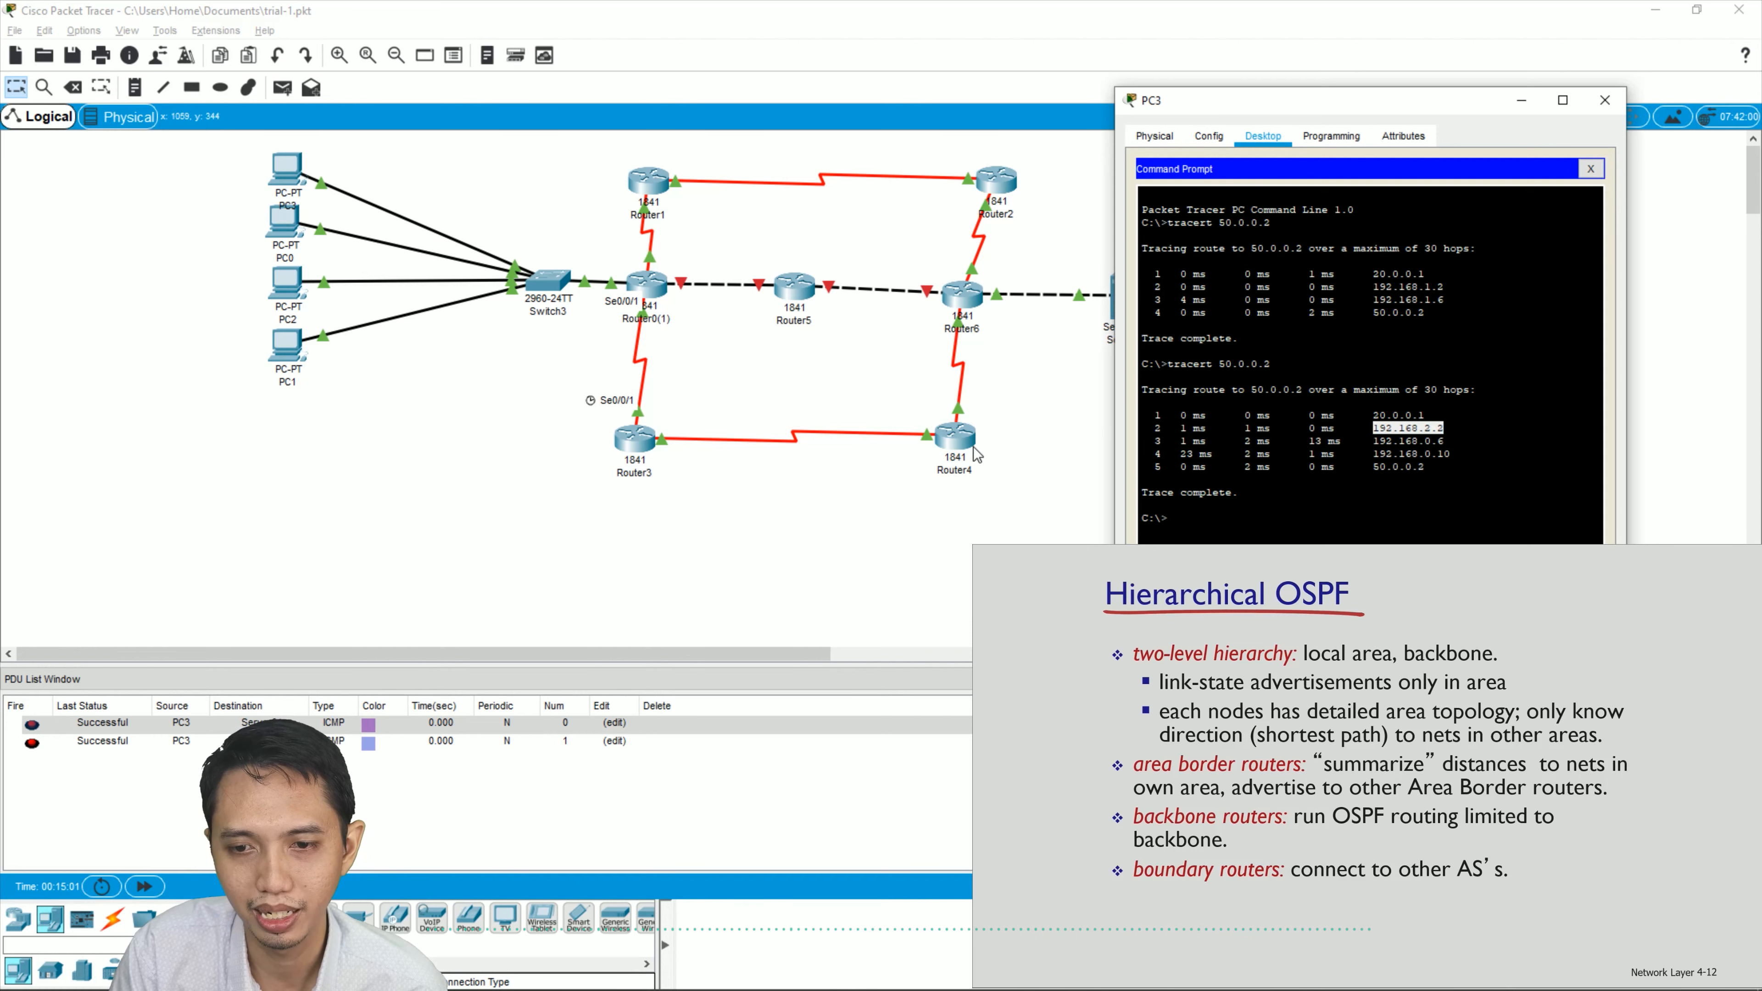
click(960, 444)
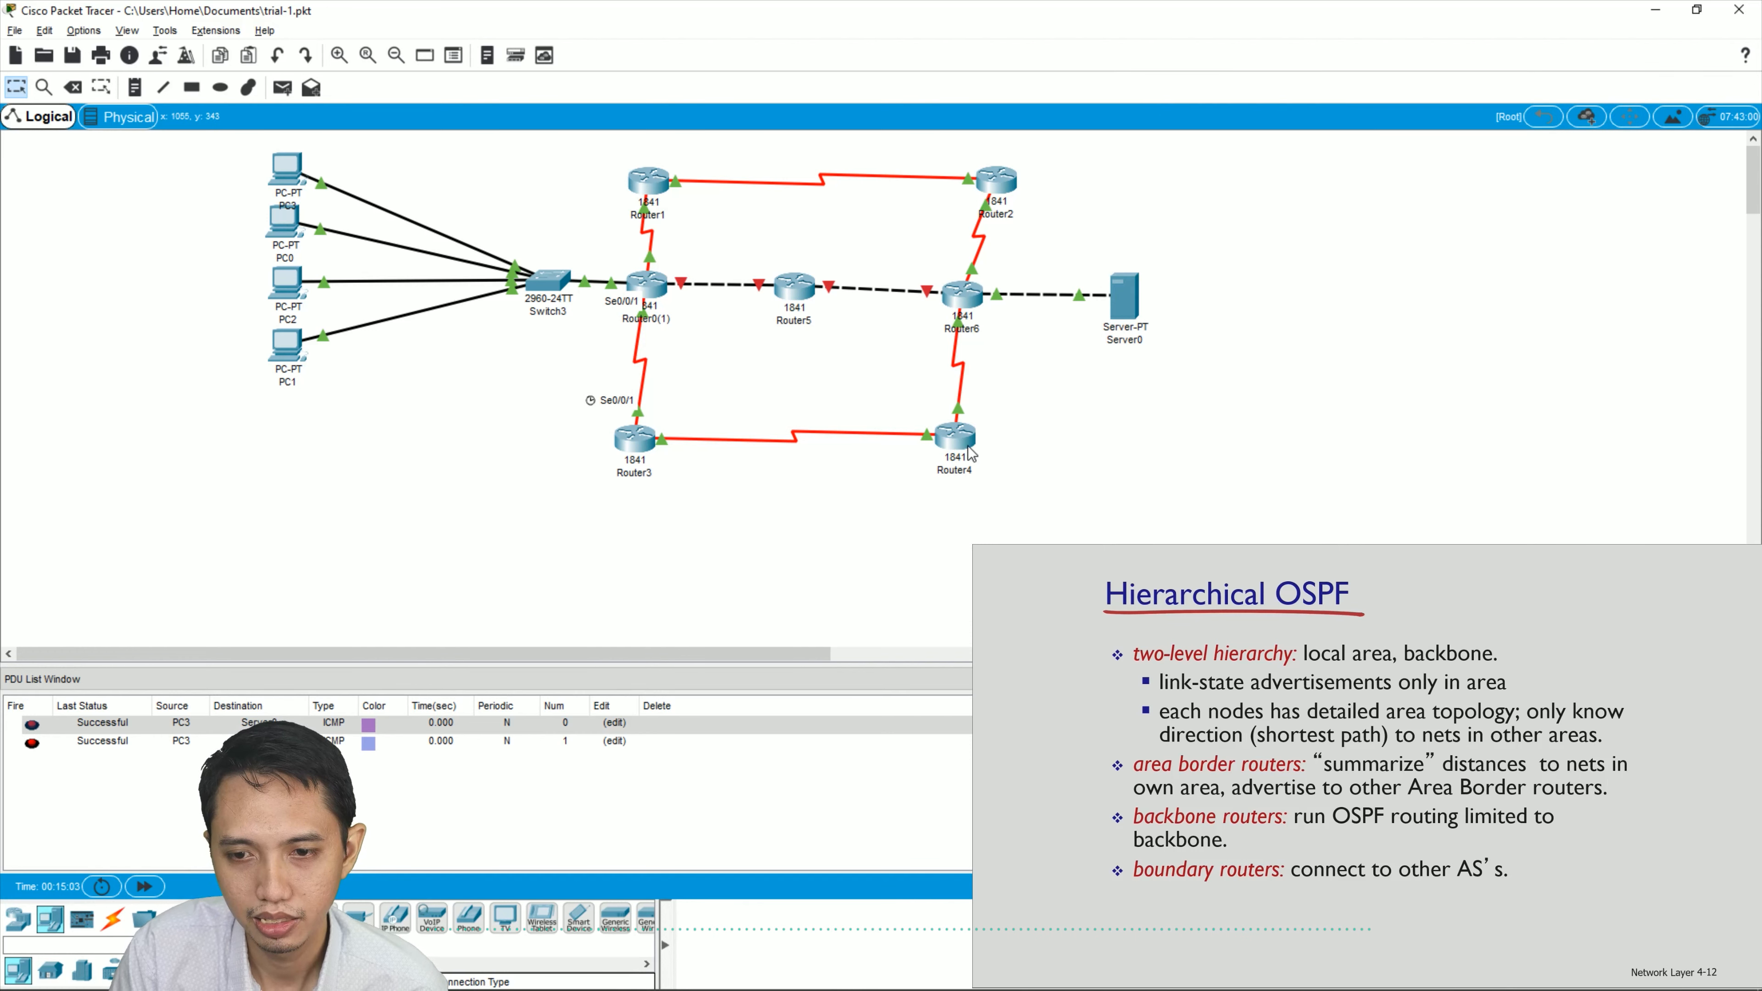
mouse_move(966, 446)
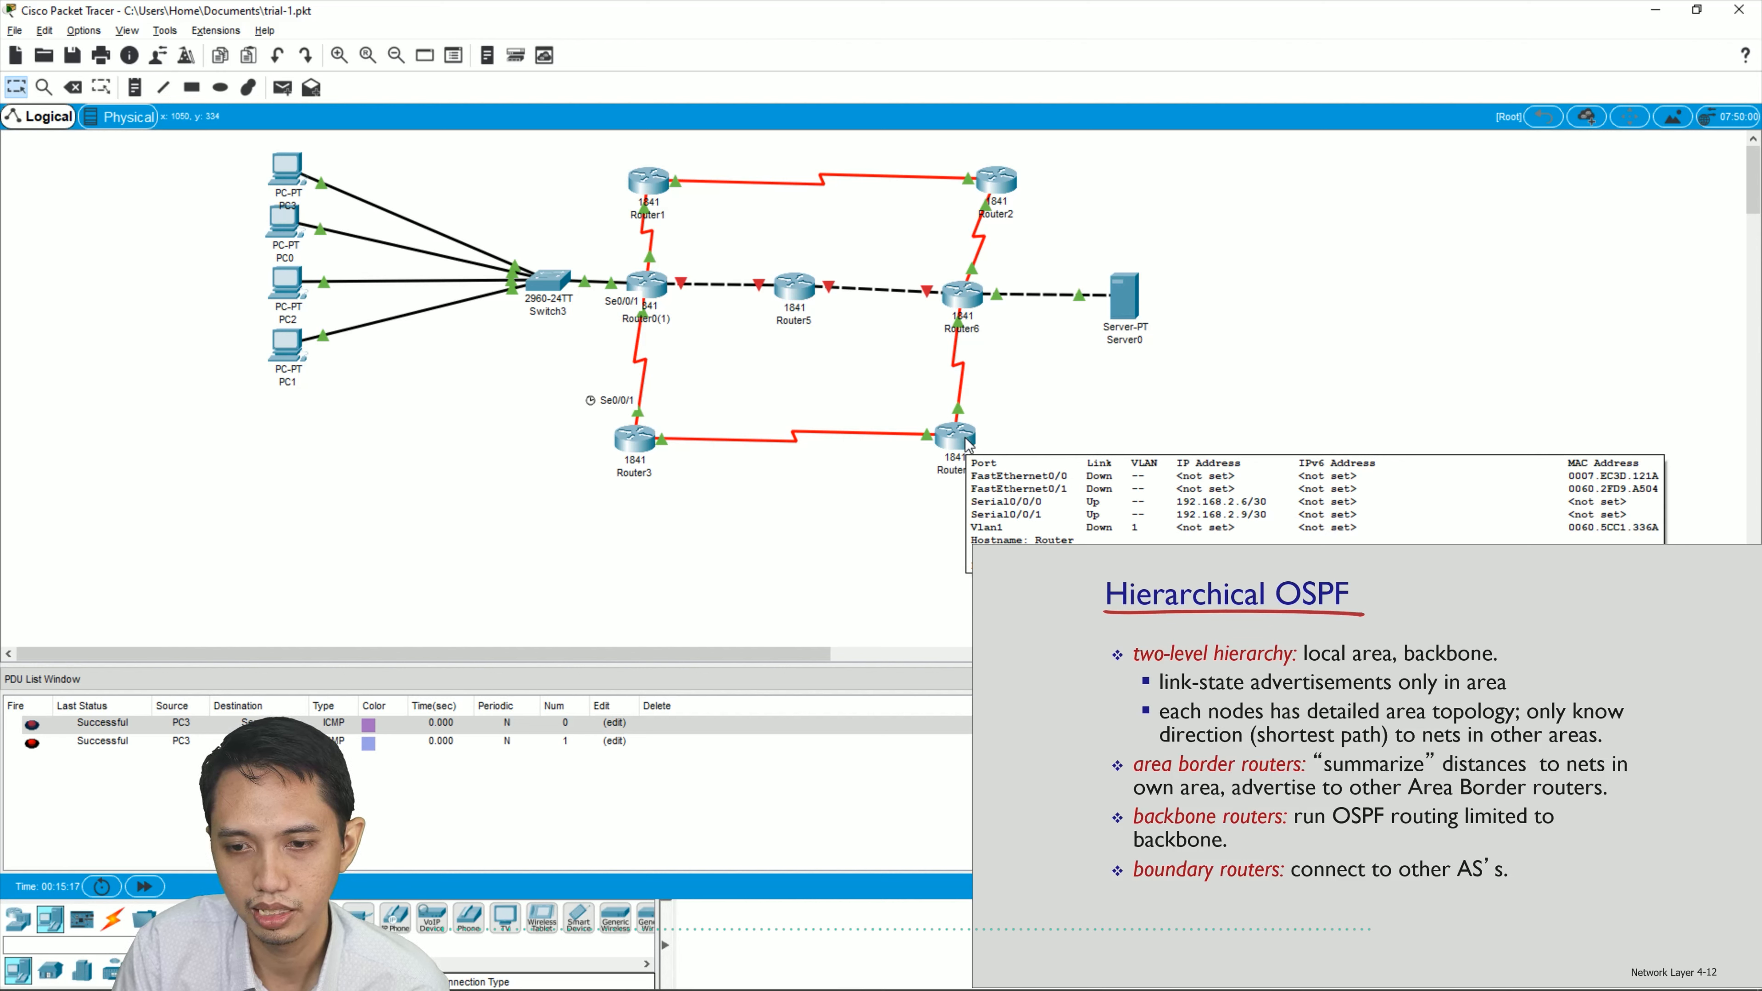
key(alt+Tab)
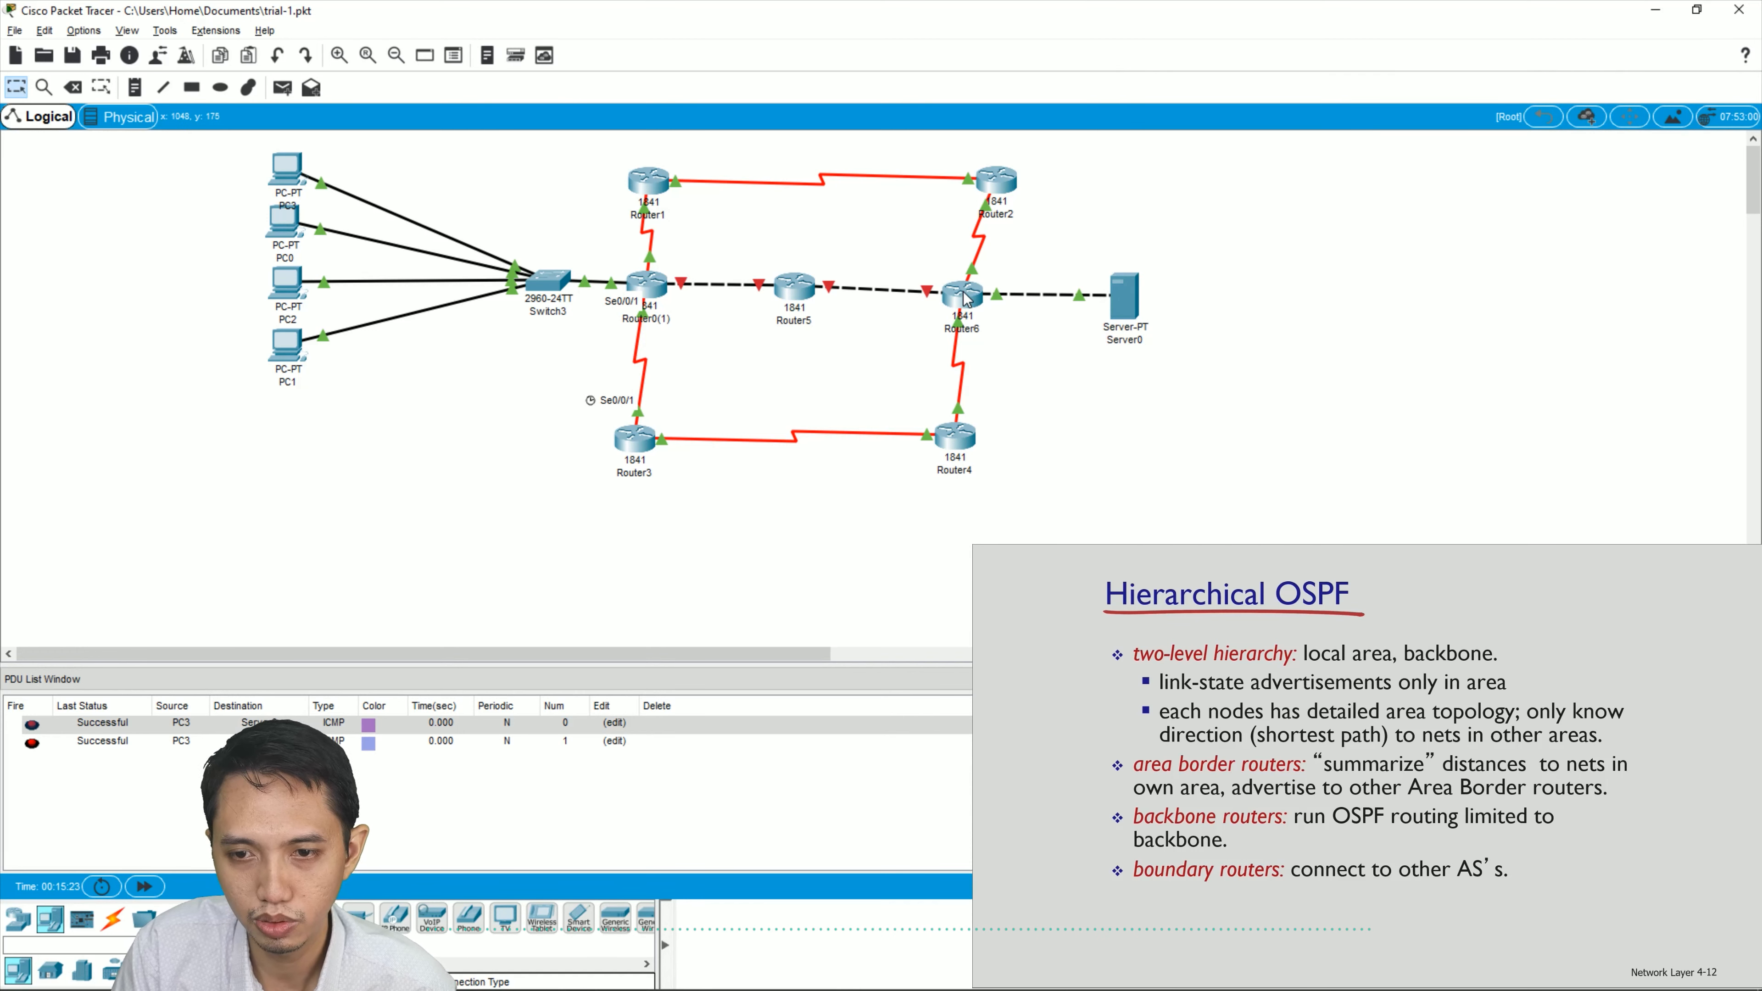
mouse_move(964, 292)
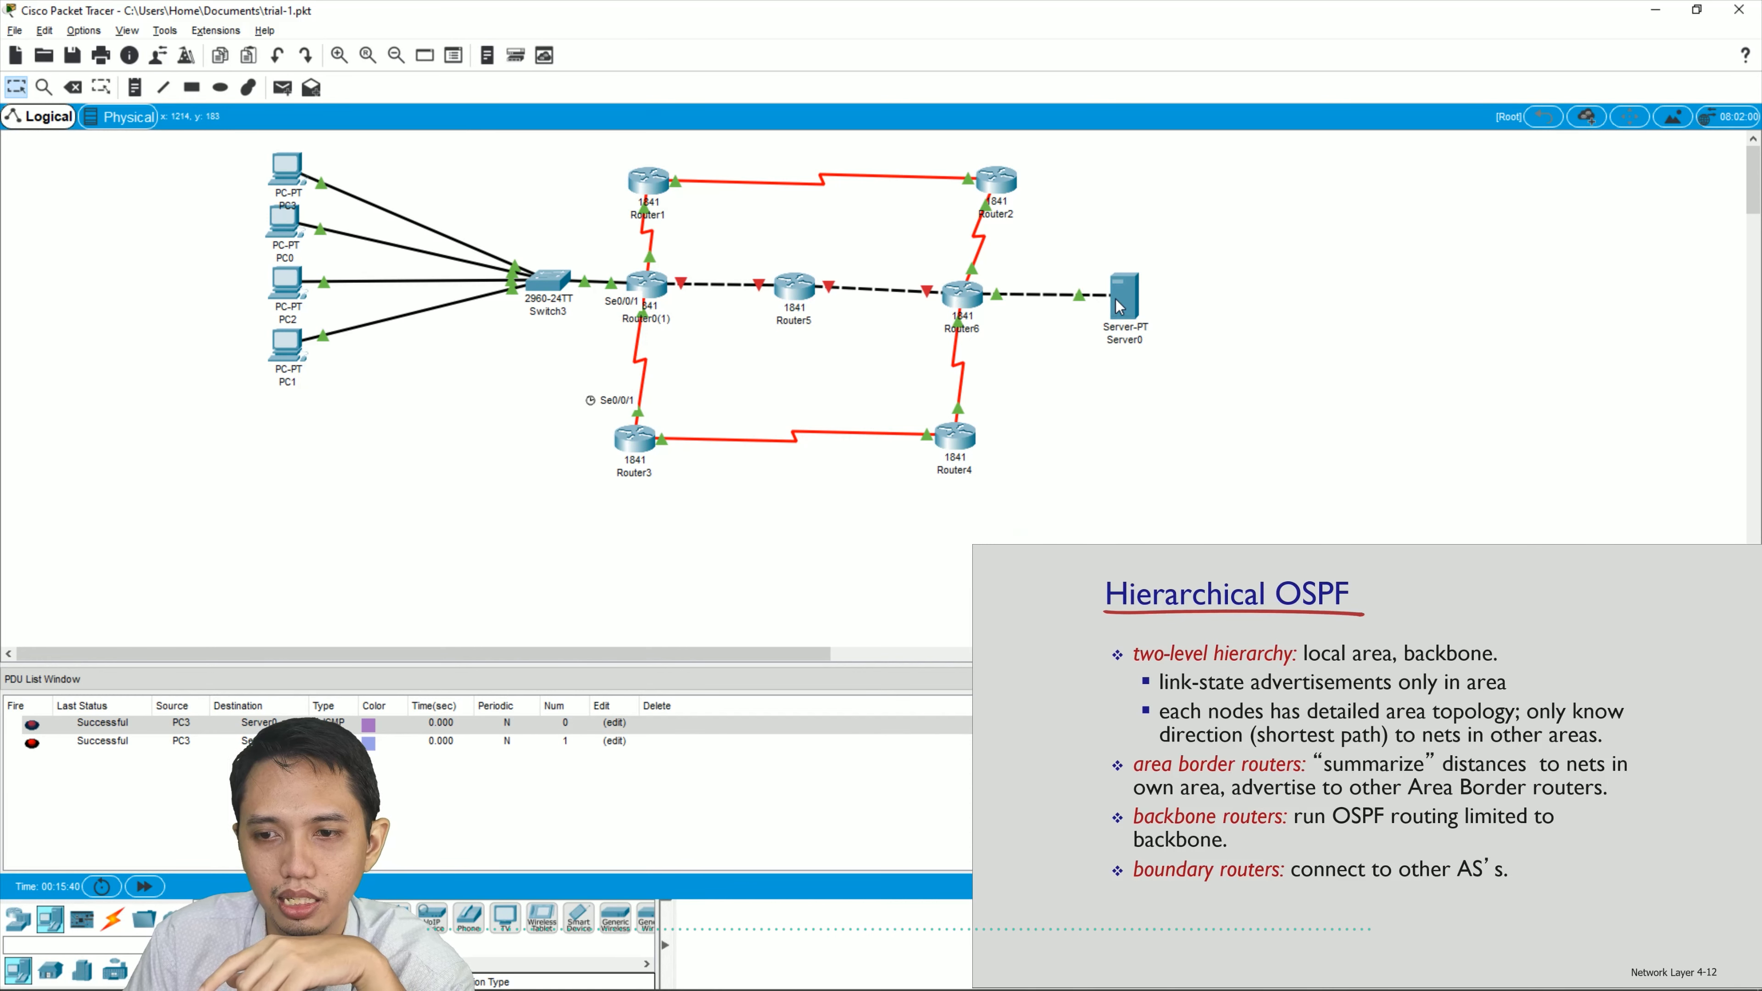
mouse_move(1116, 299)
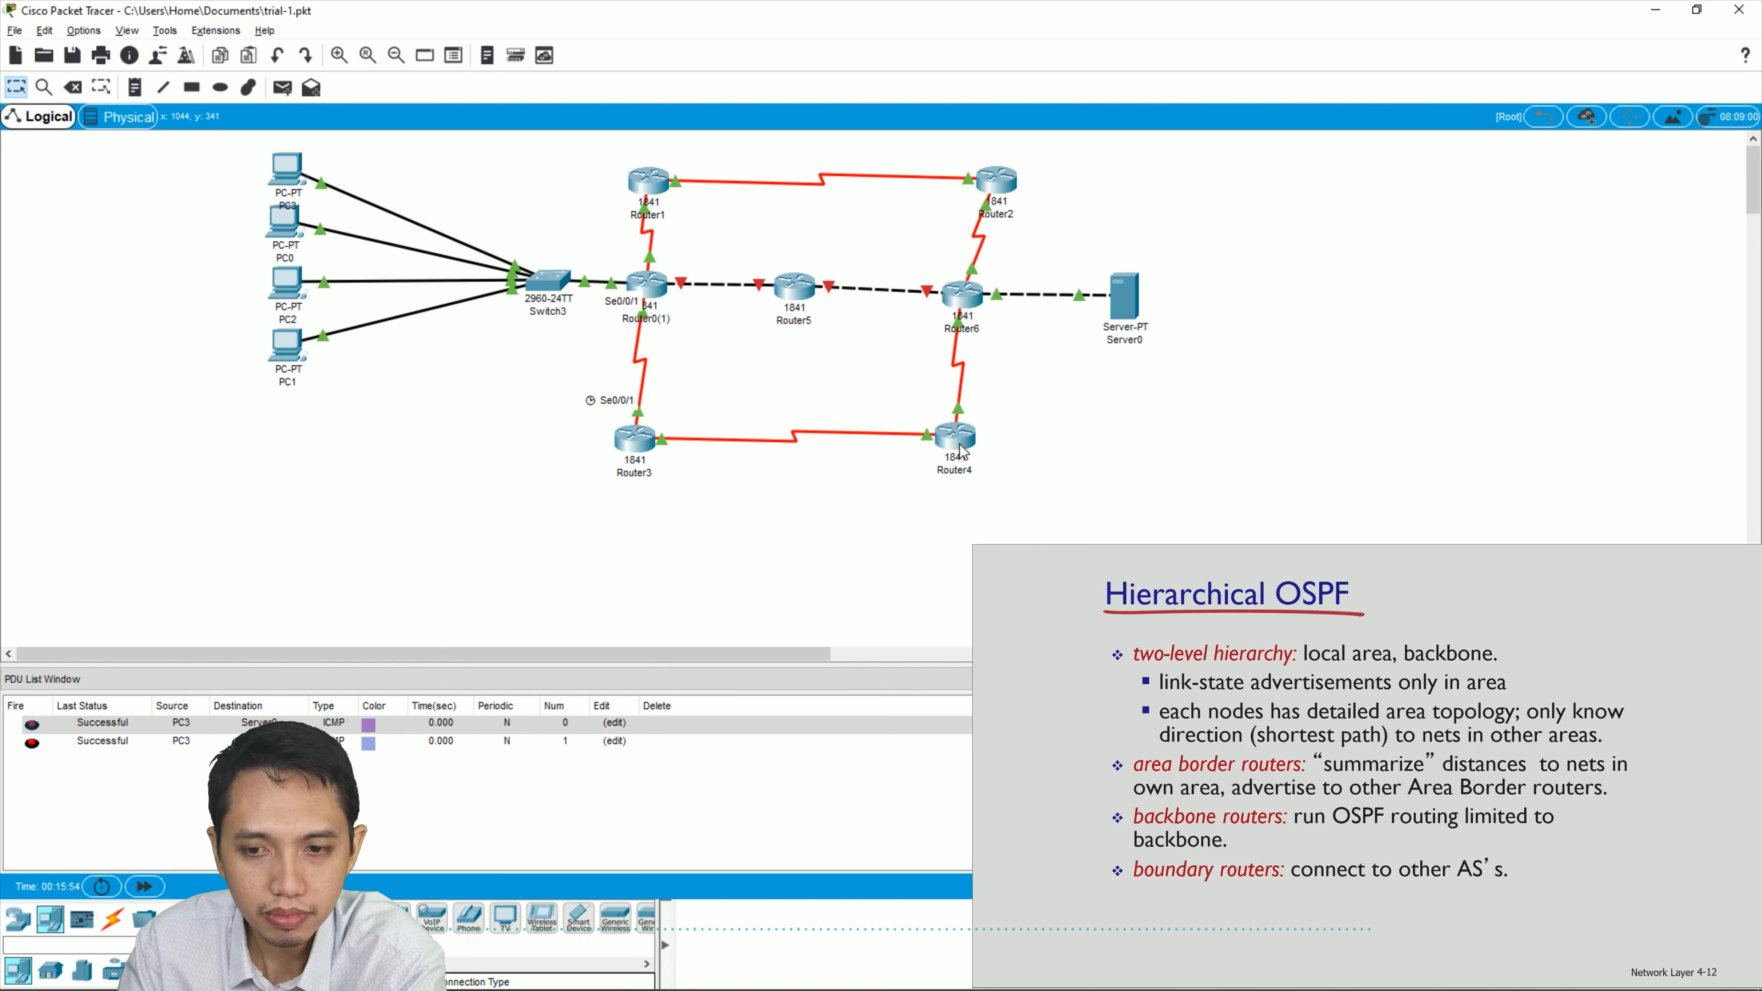
mouse_move(962, 451)
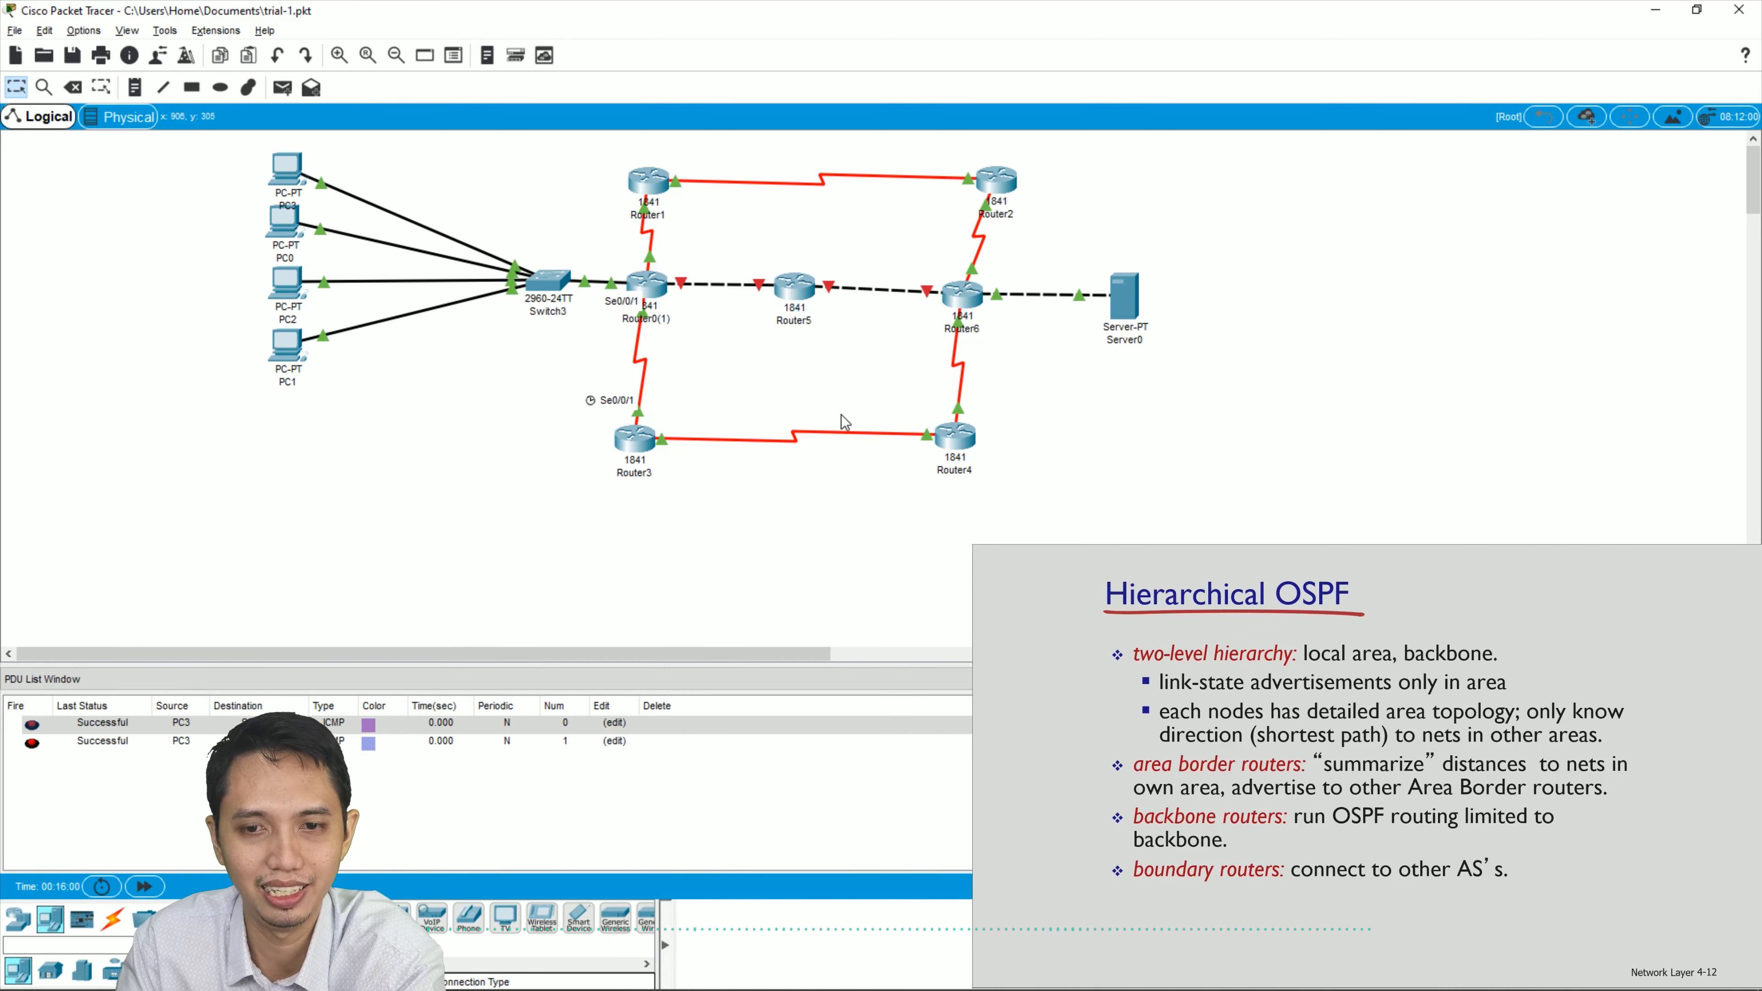
- Turn off Router4's Serial0/0/0 and Serial0/0/1 ports and close its configuration window
click(957, 441)
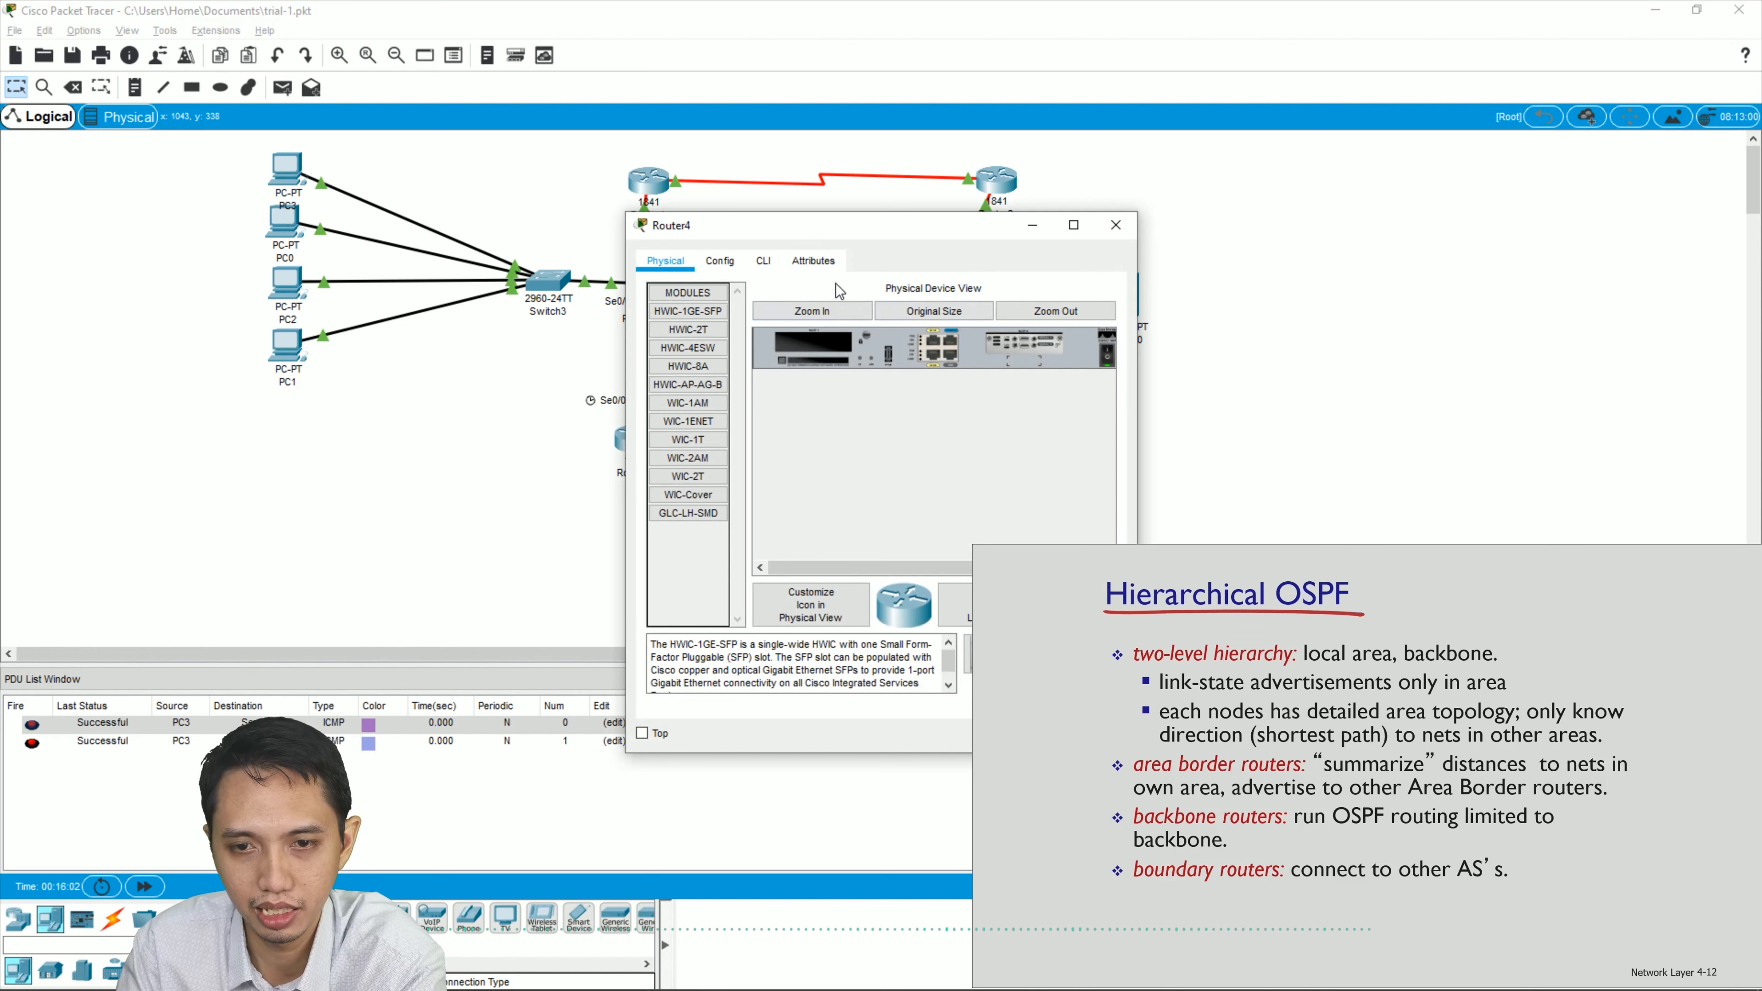
click(733, 264)
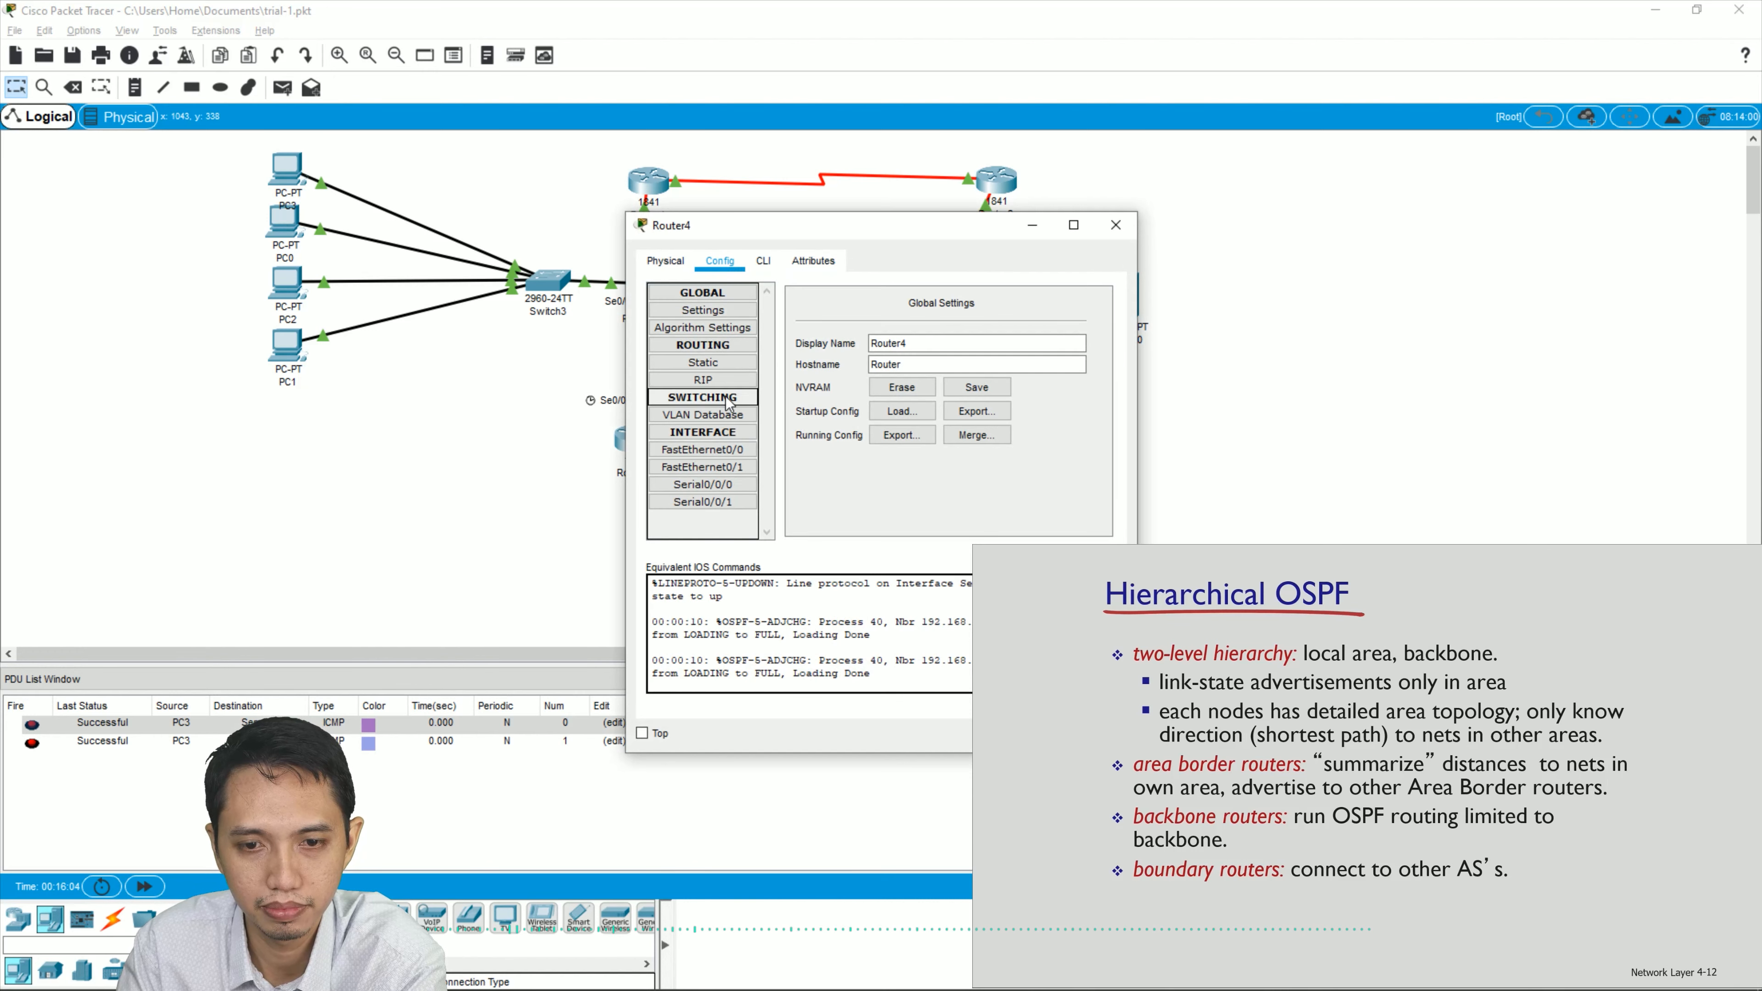
drag(812, 224, 1209, 198)
click(1110, 458)
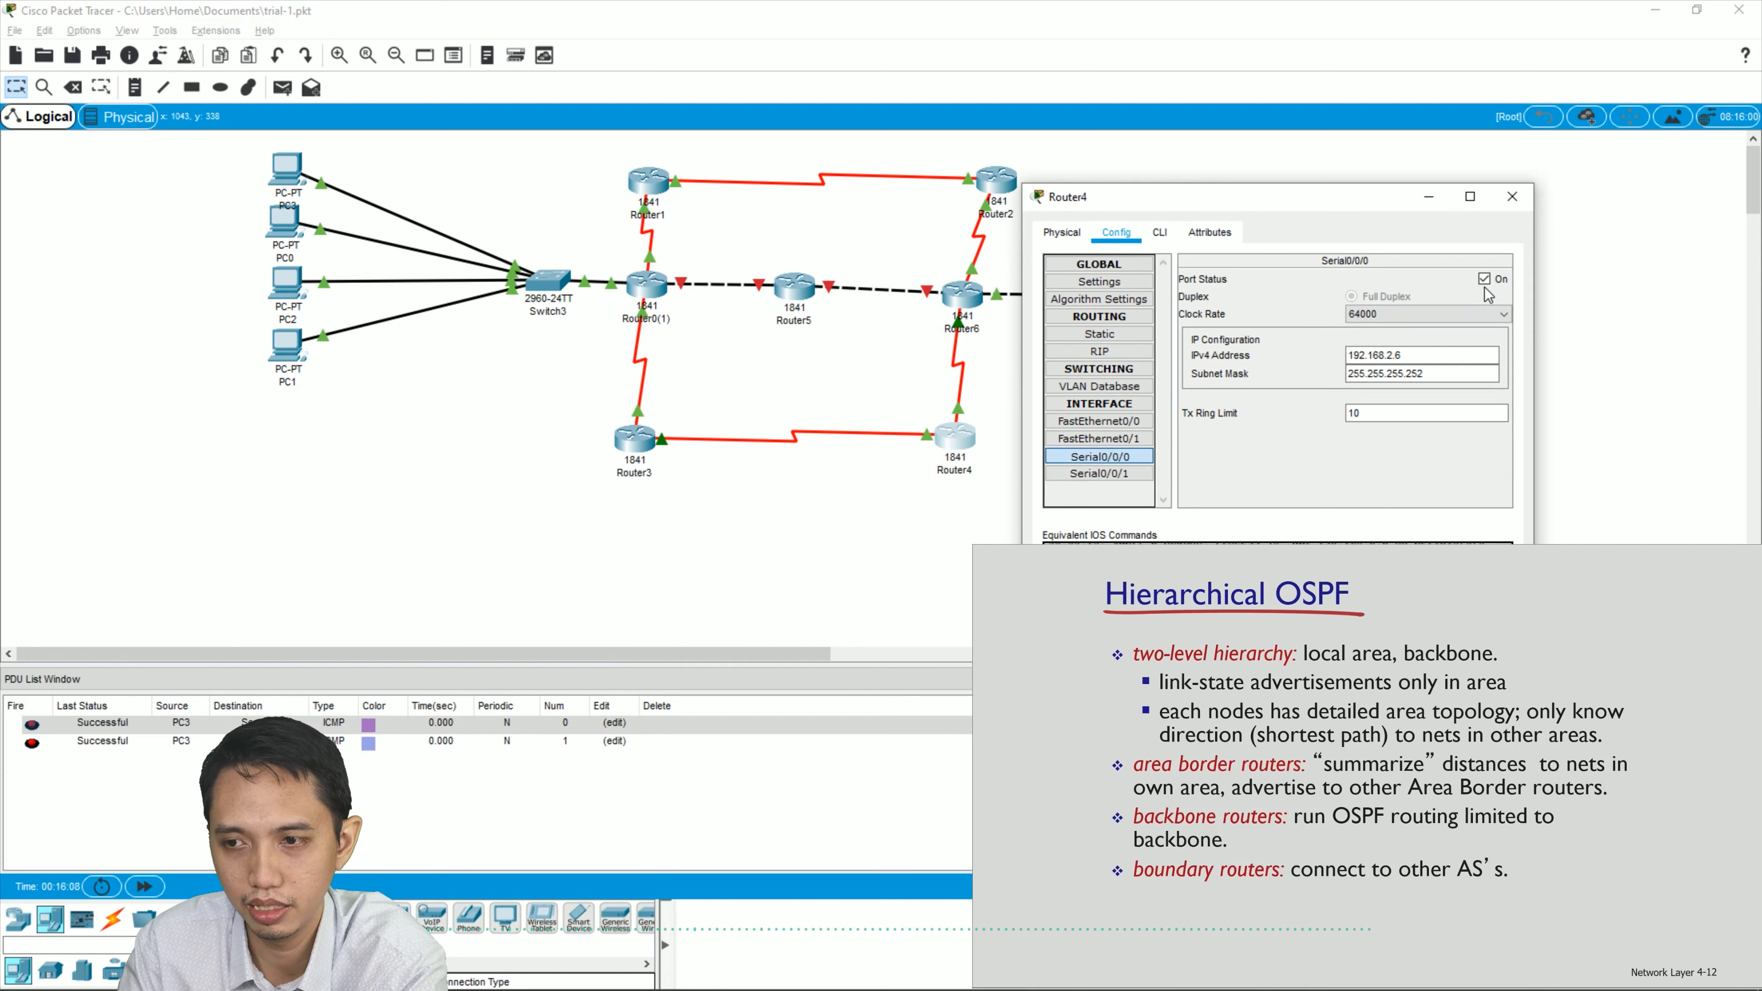
click(1109, 473)
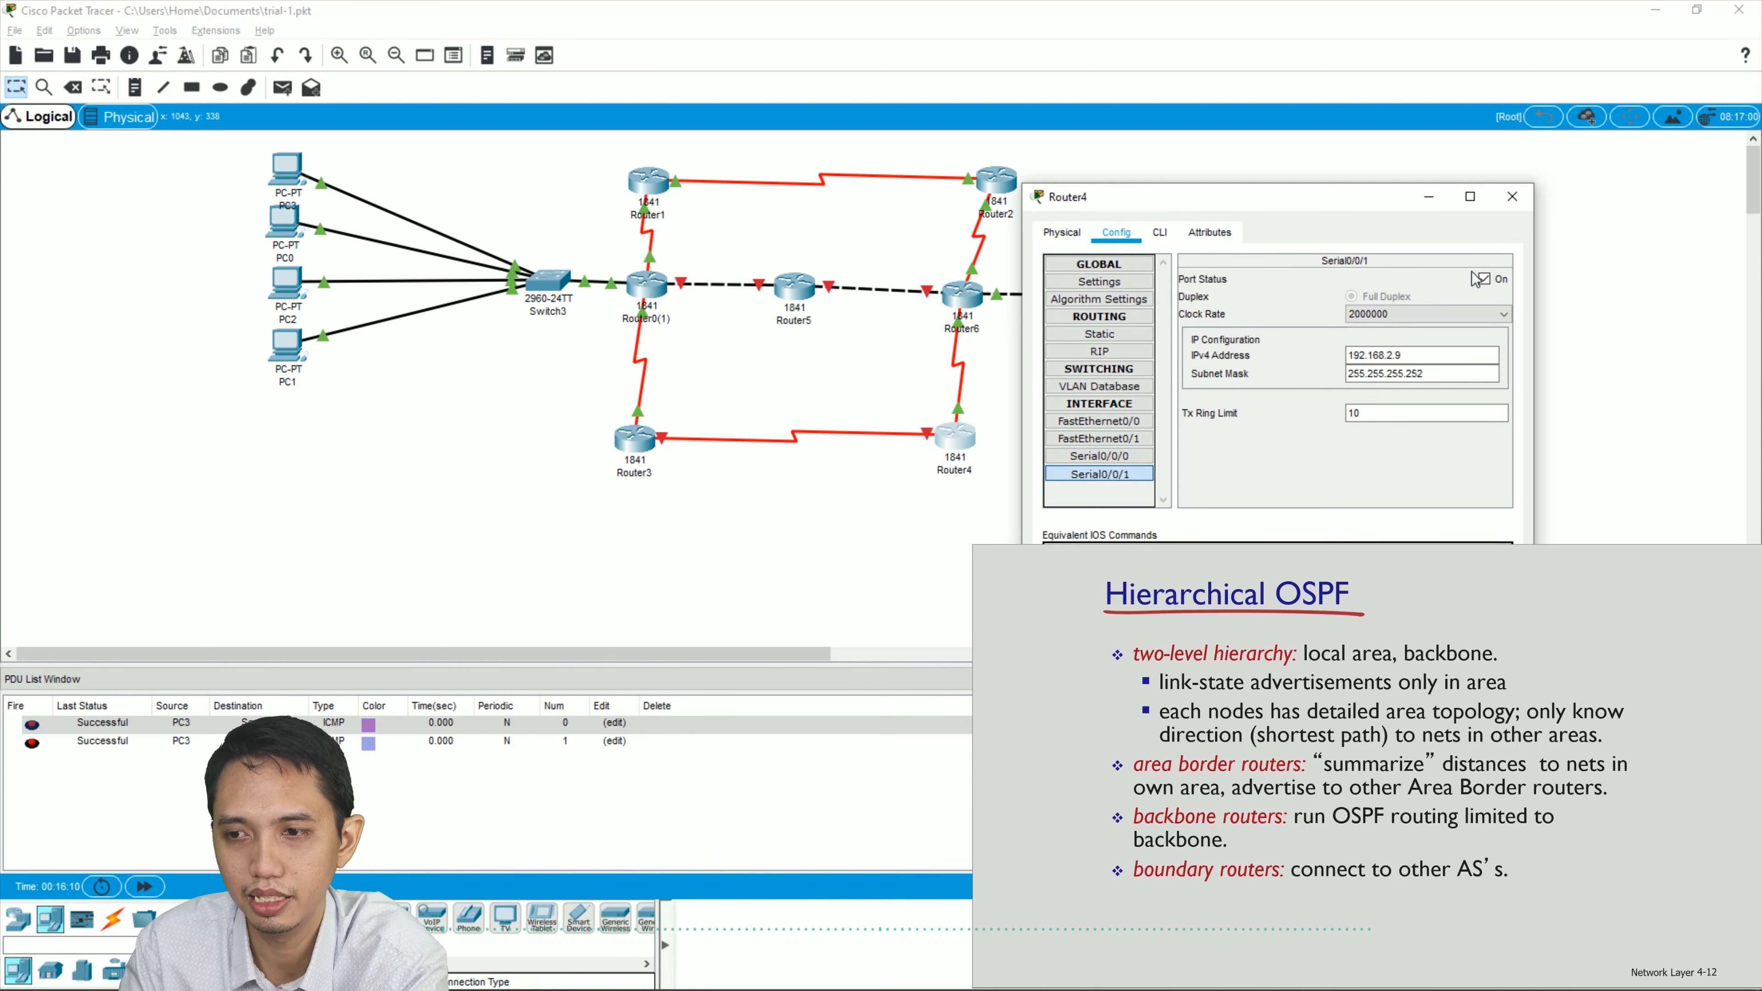
click(1484, 279)
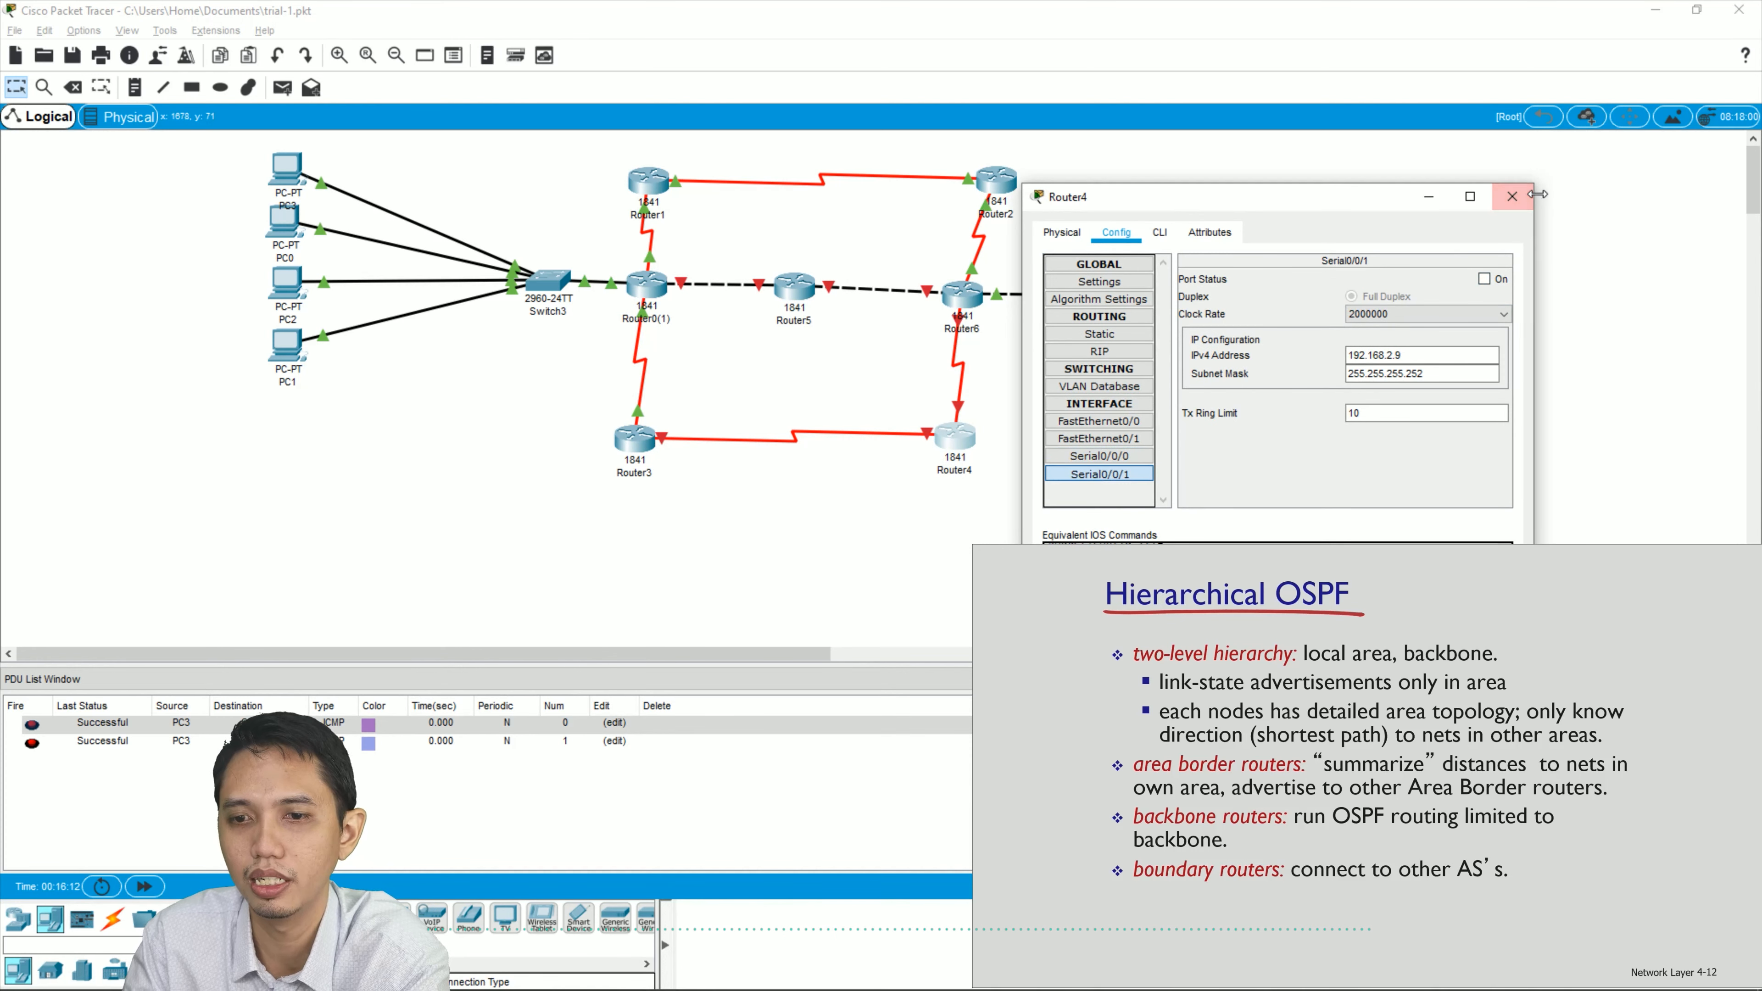
click(1514, 197)
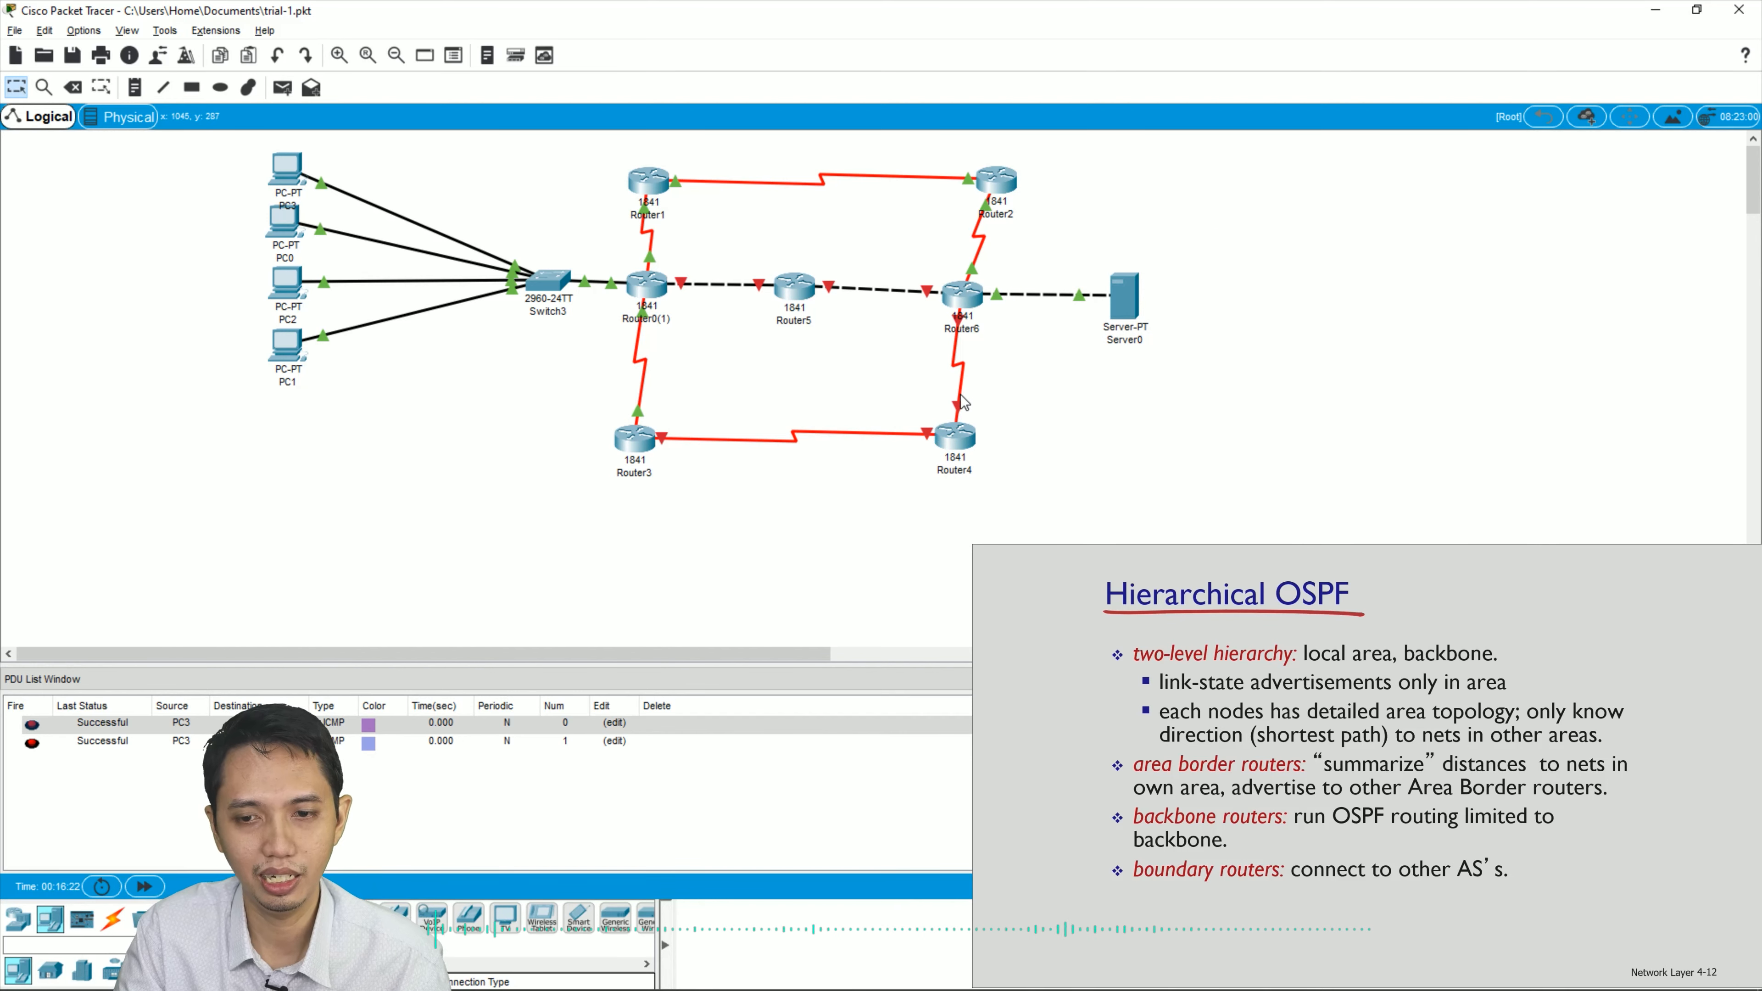
- Send a simple PDU from PC3 to Server0 to test connectivity with Router4's serial links shut down
key(alt+Tab)
click(1239, 493)
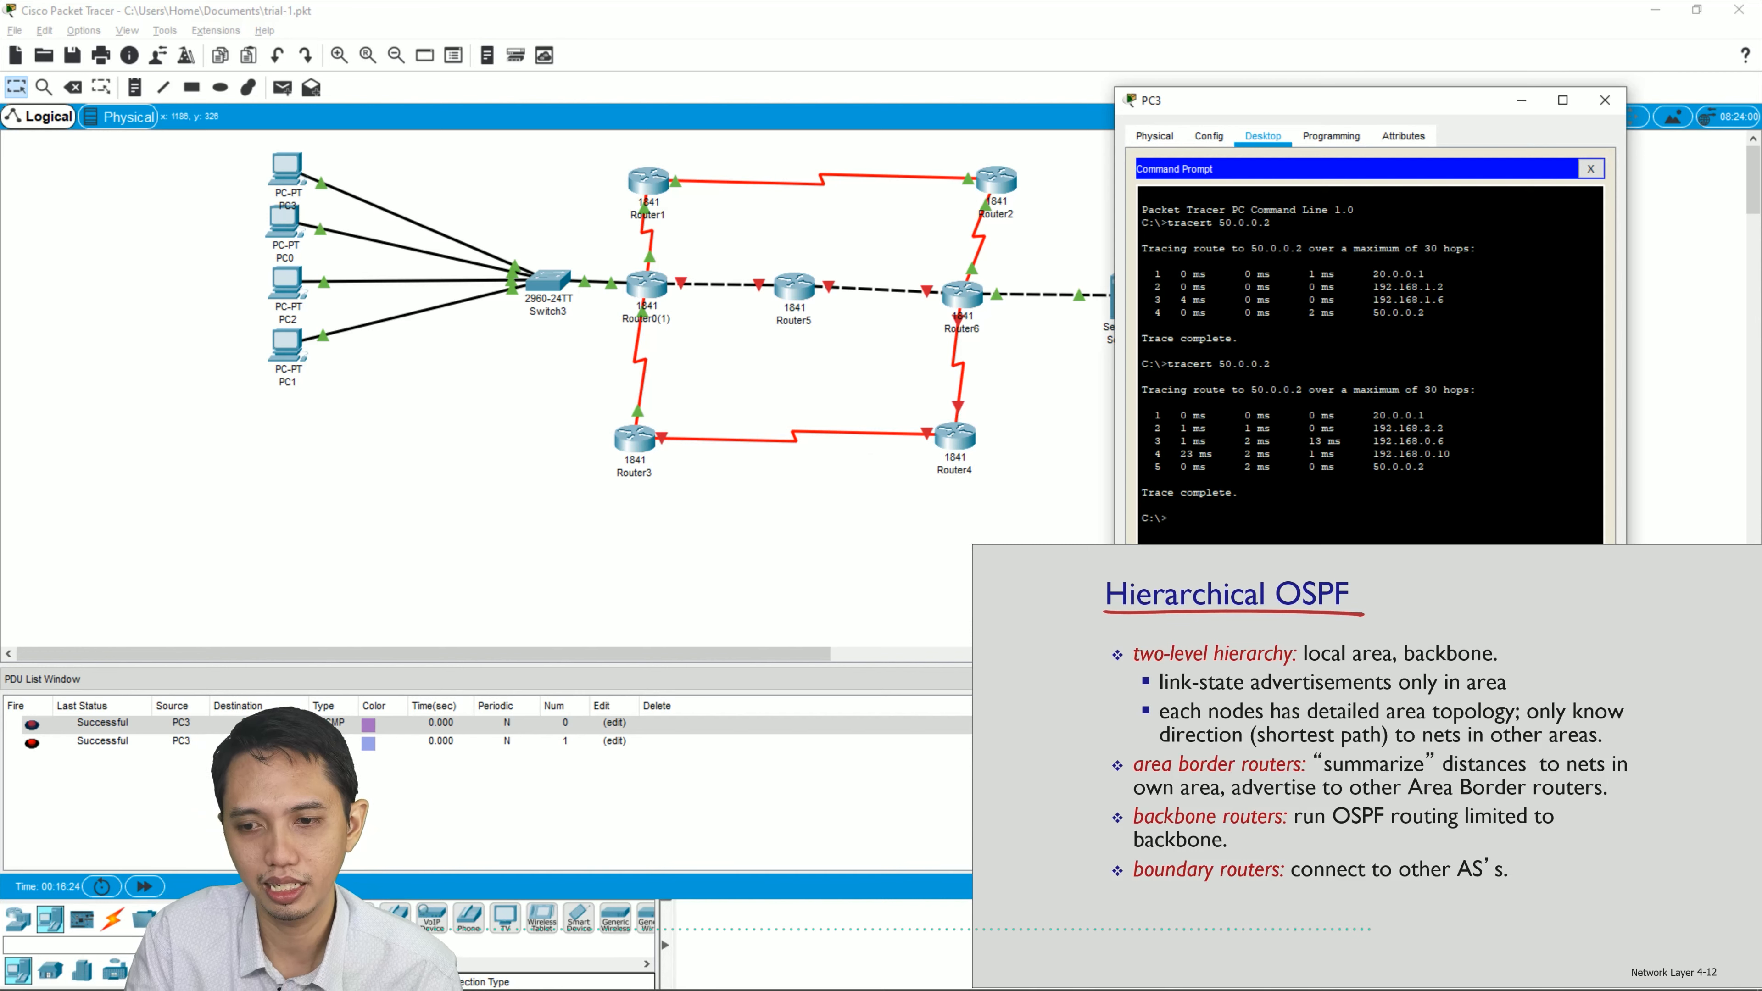
click(649, 495)
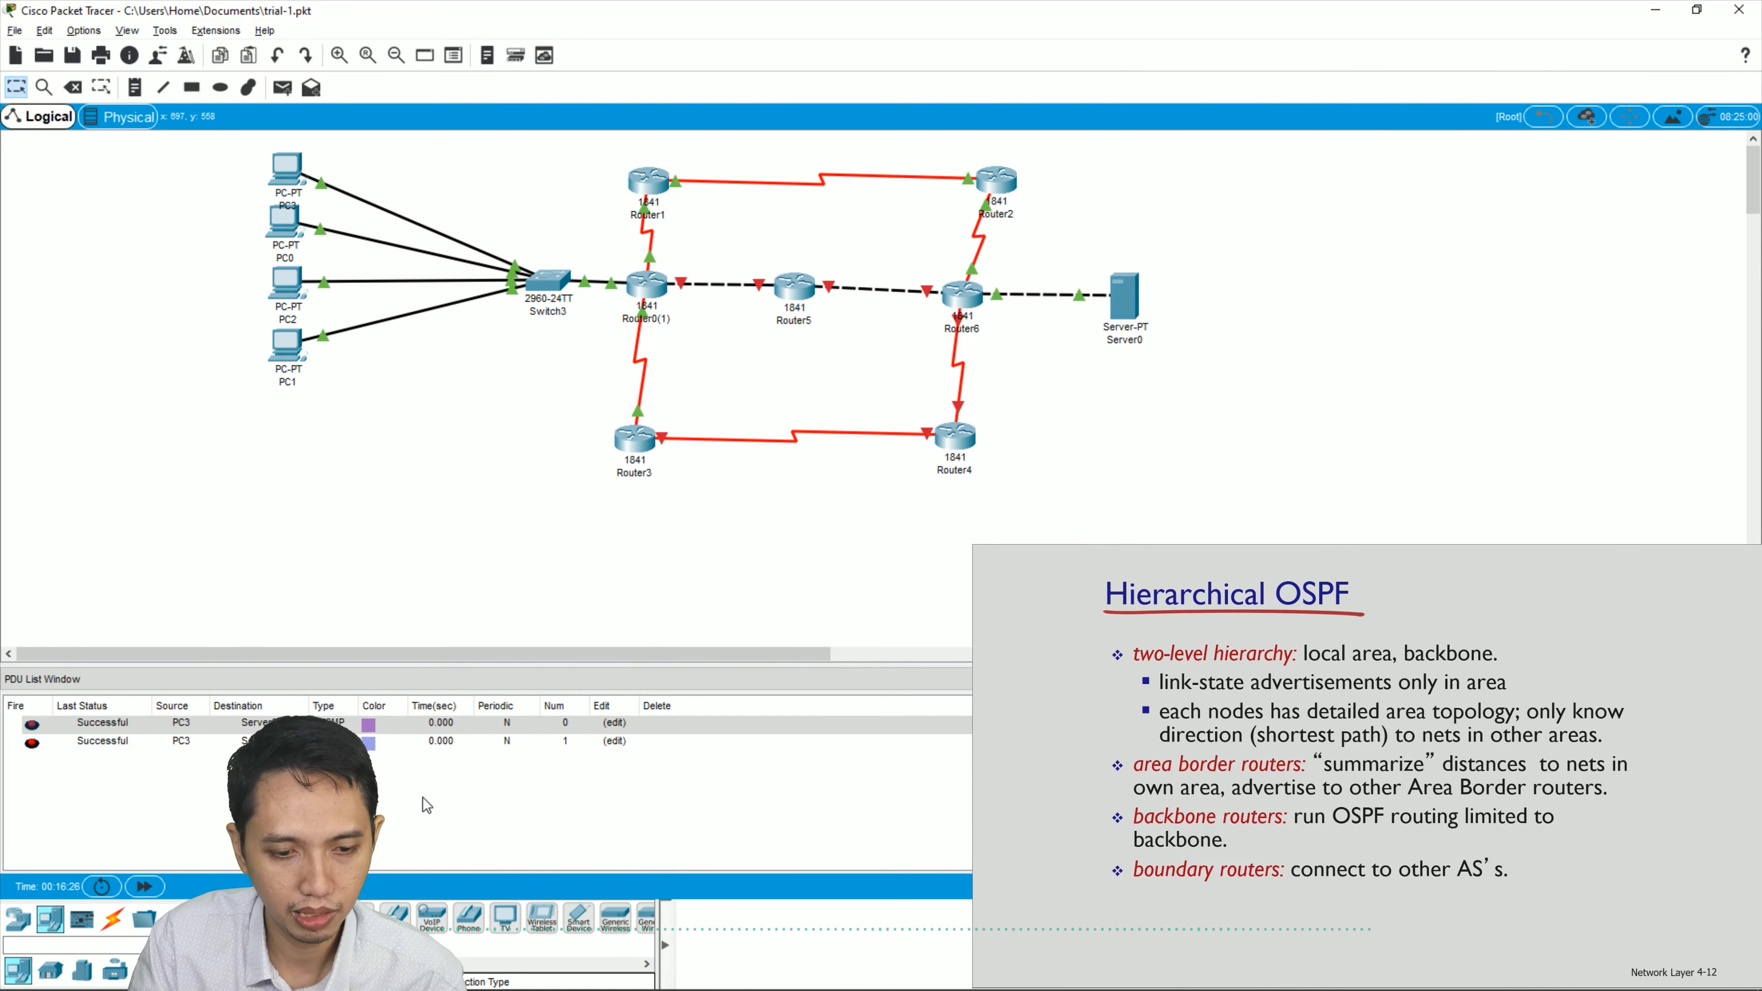
click(294, 91)
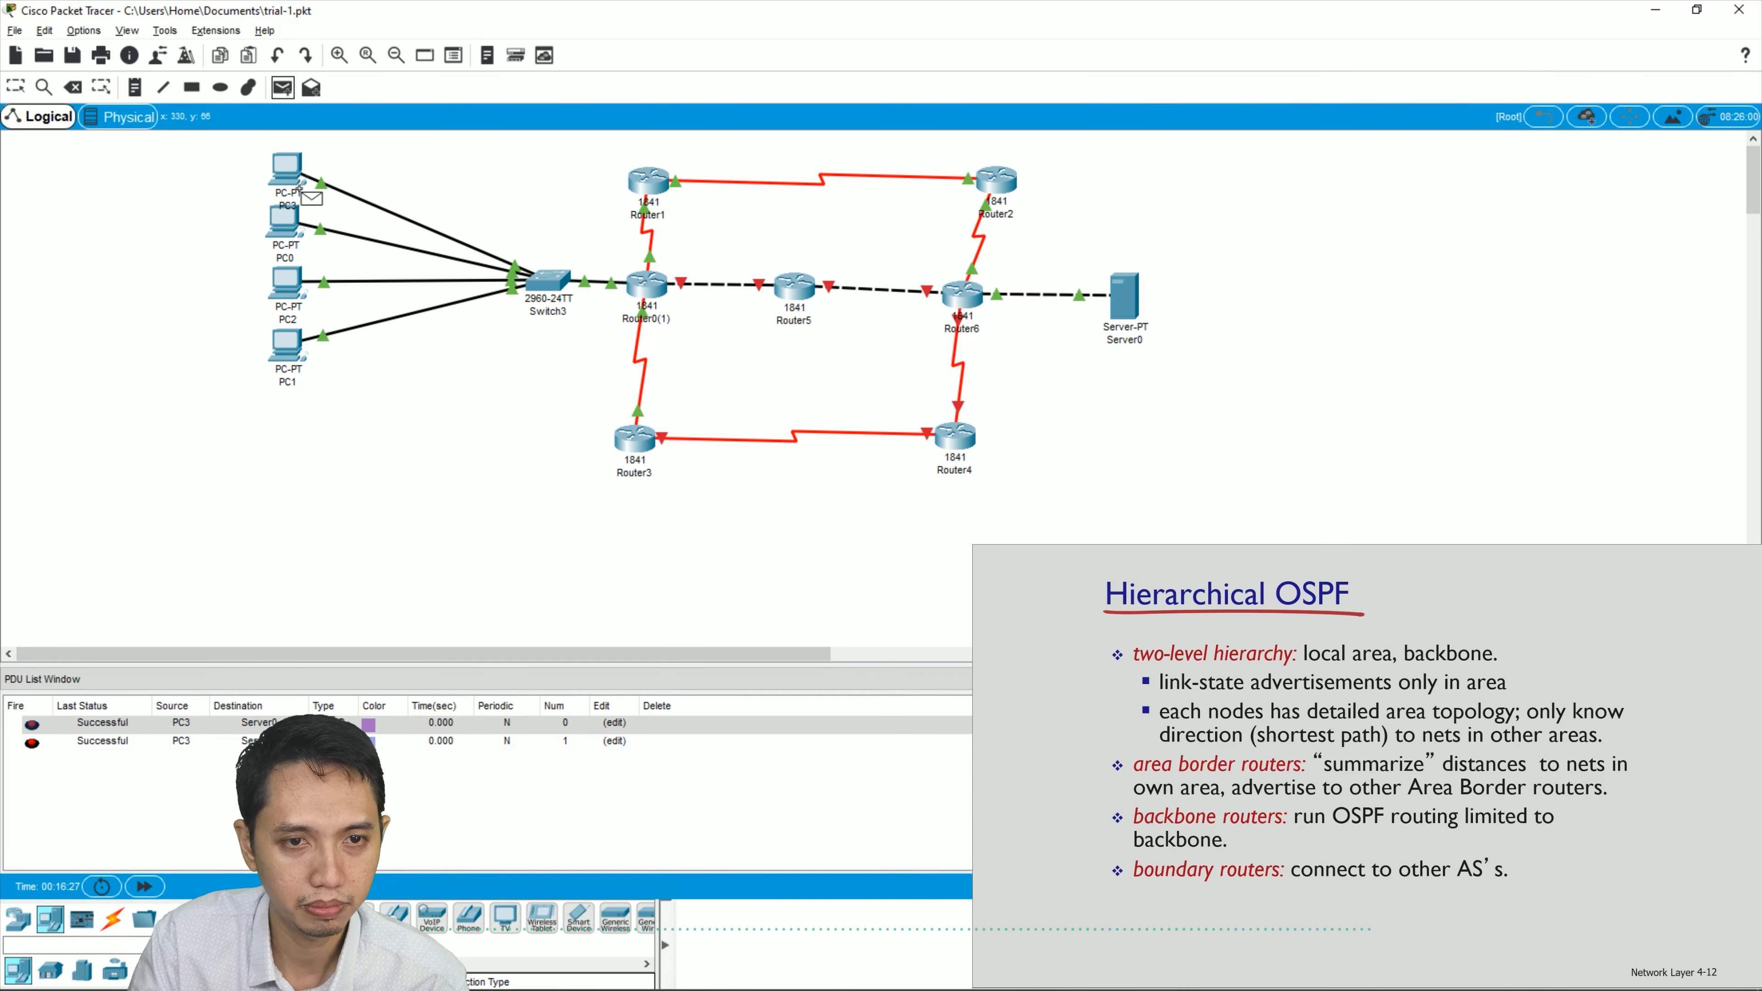
click(287, 170)
click(1122, 298)
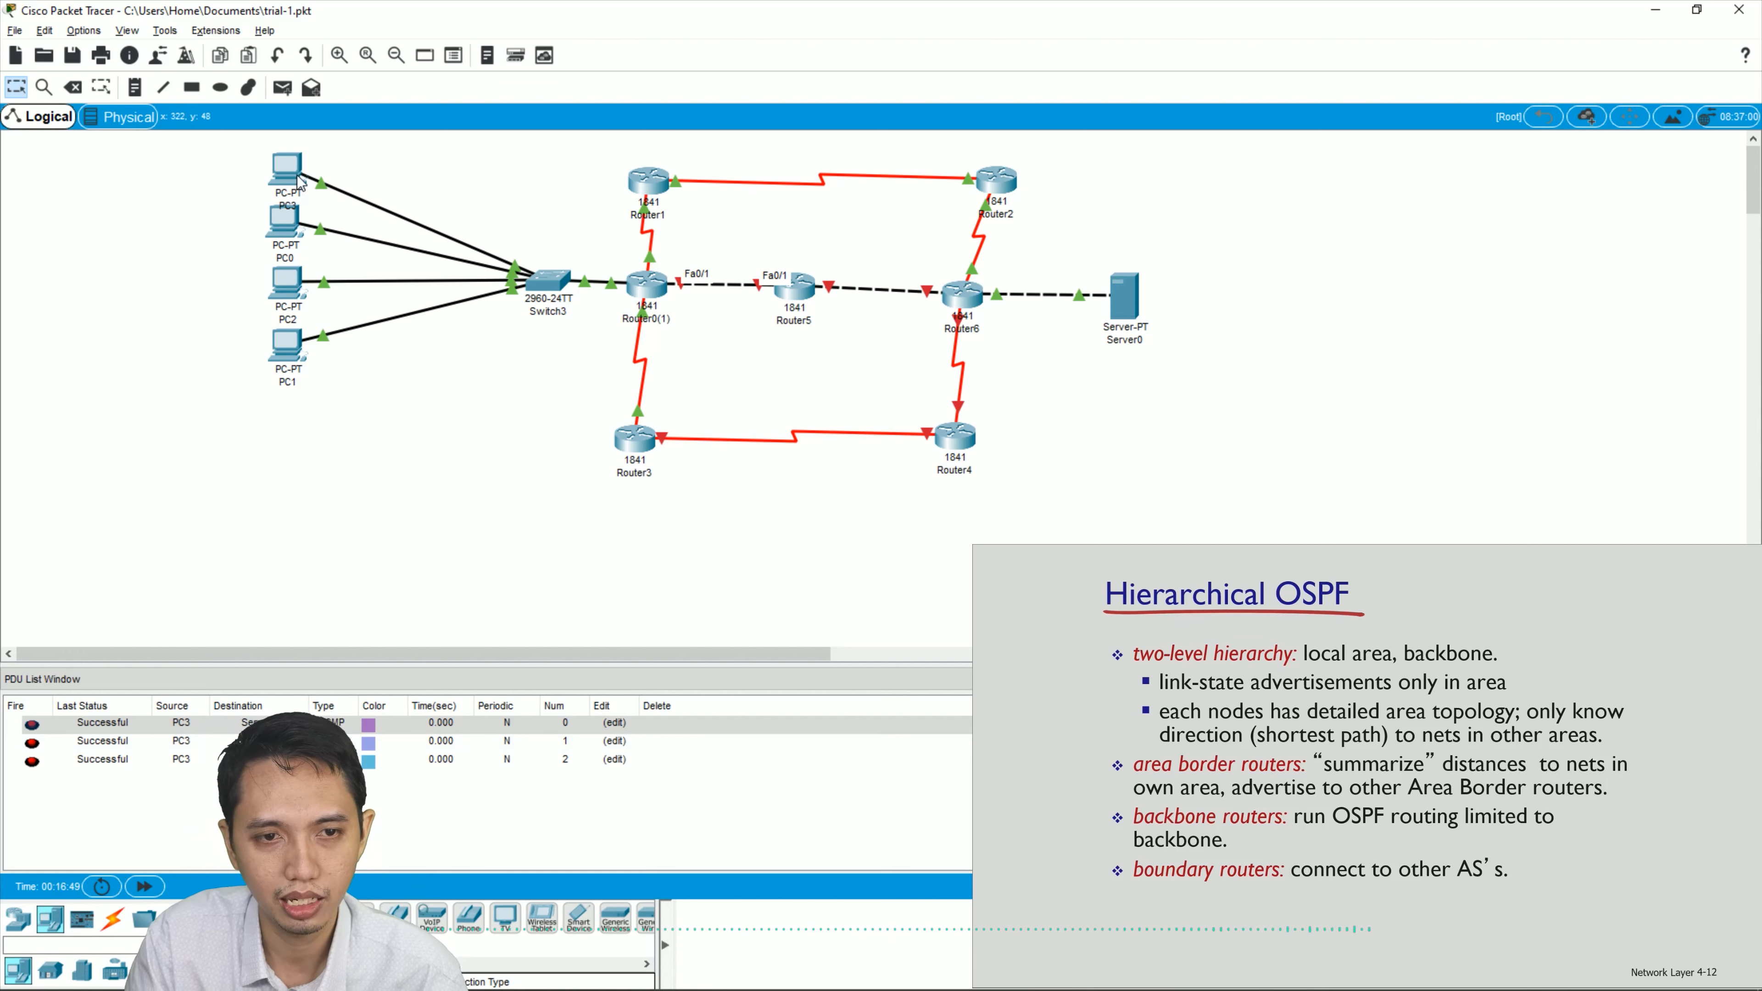
- Run tracert 50.0.0.2 again from PC3 with both Router5's and Router4's links shut down
click(298, 197)
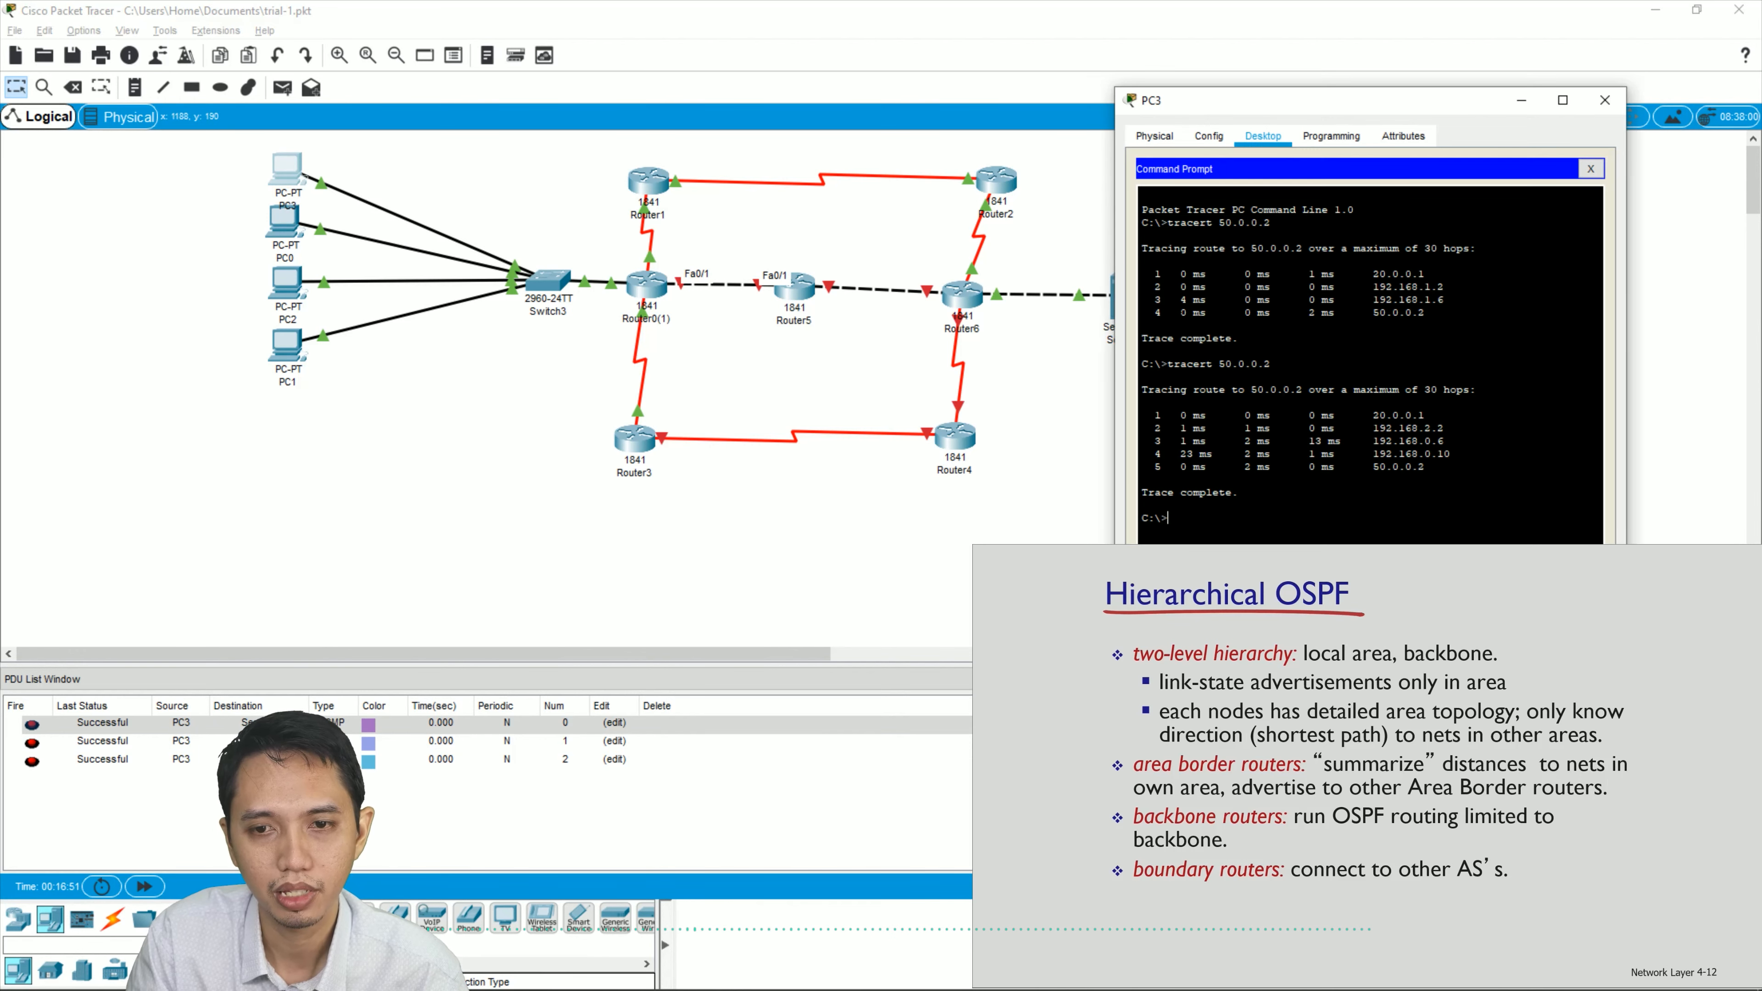
key(Up)
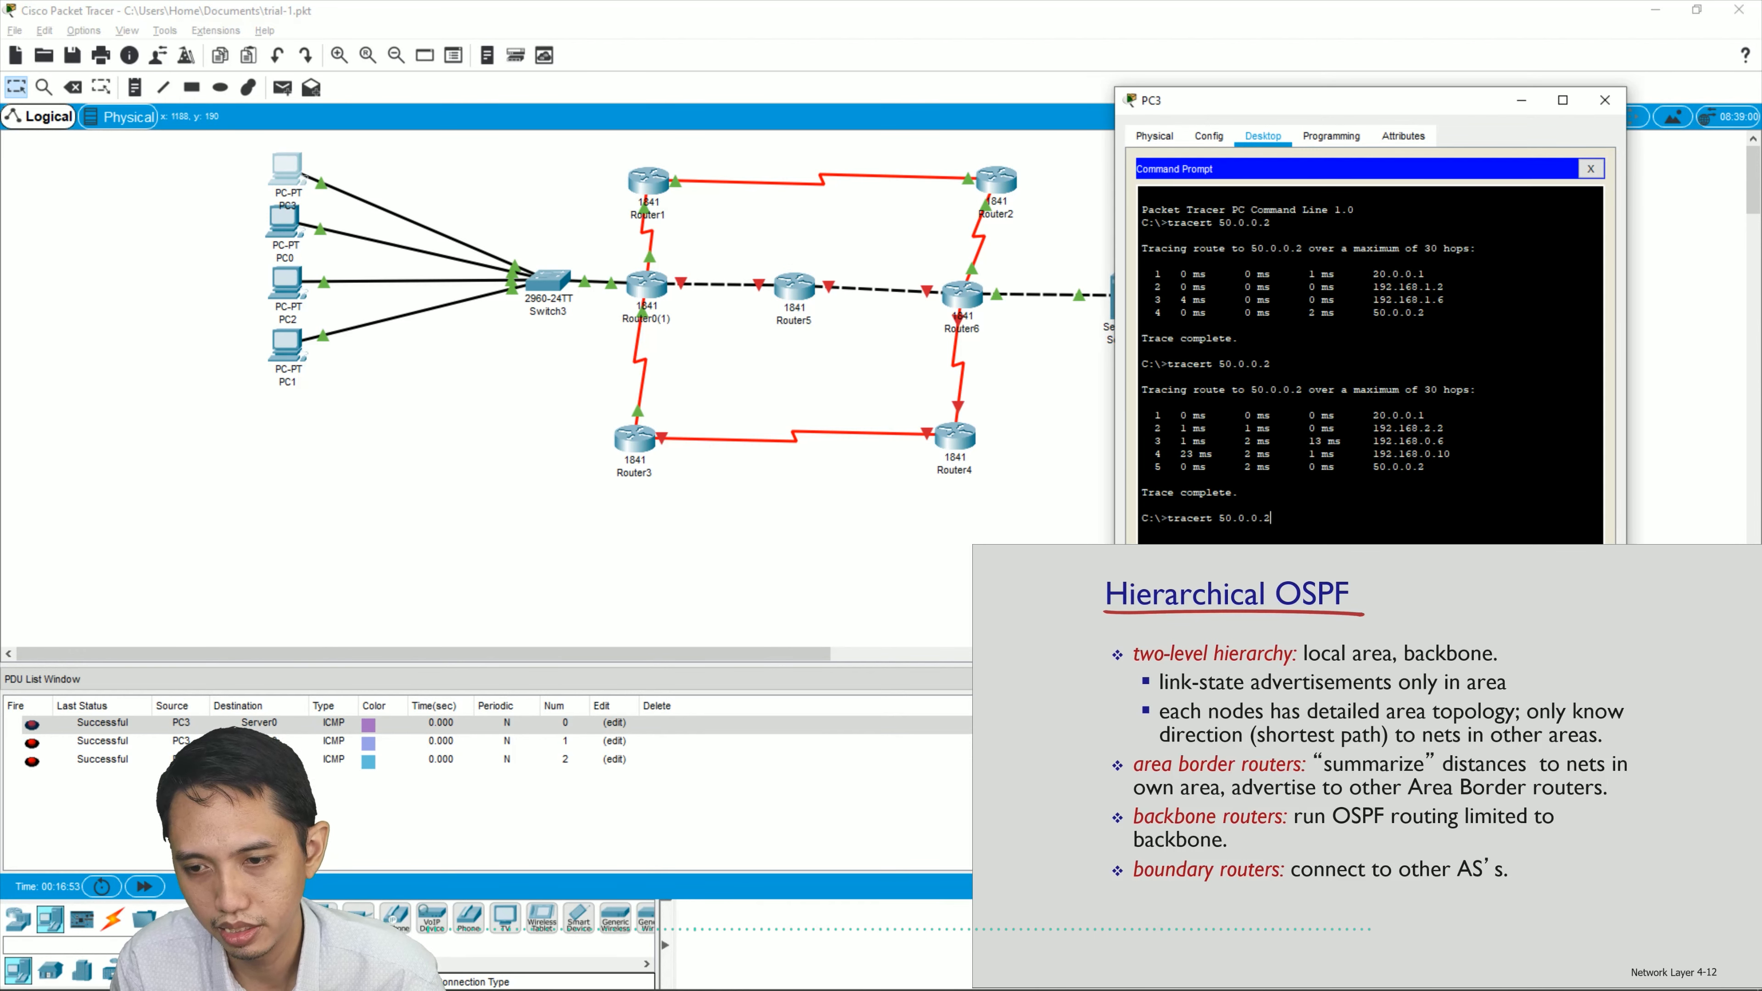
key(Return)
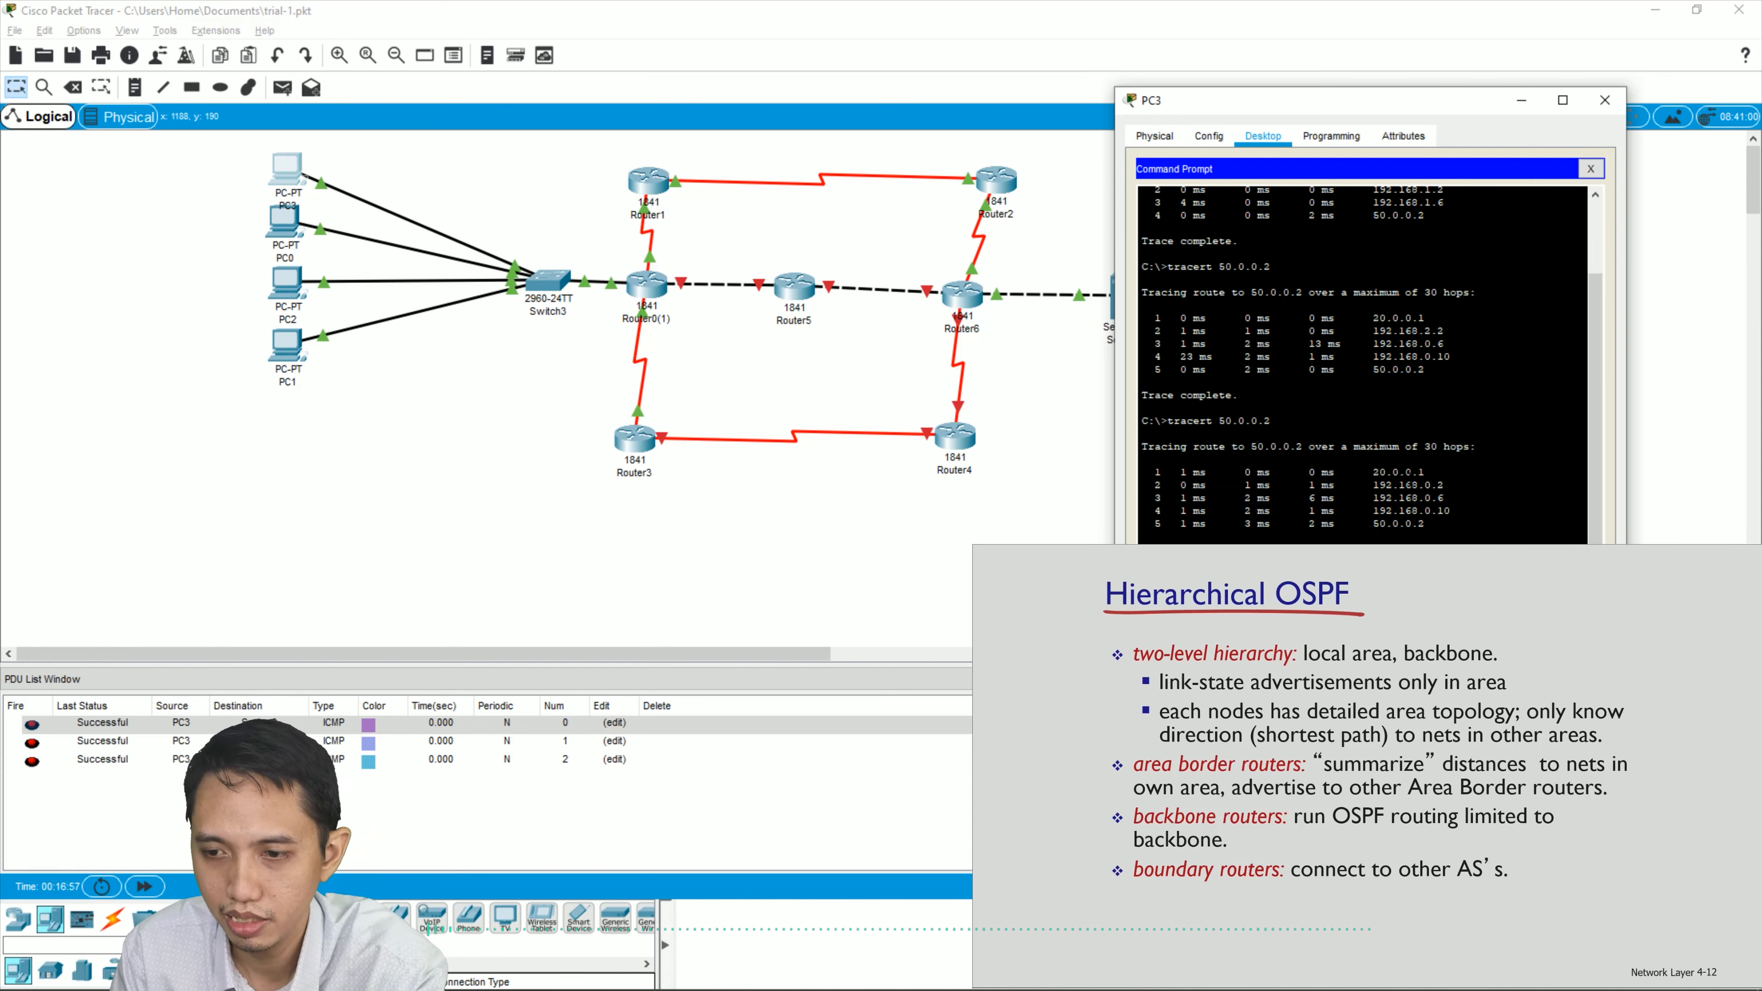
- Highlight the newest trace's first-hop address and check its first two hops against the interfaces of Router0(1) and Router1
drag(1372, 473, 1441, 471)
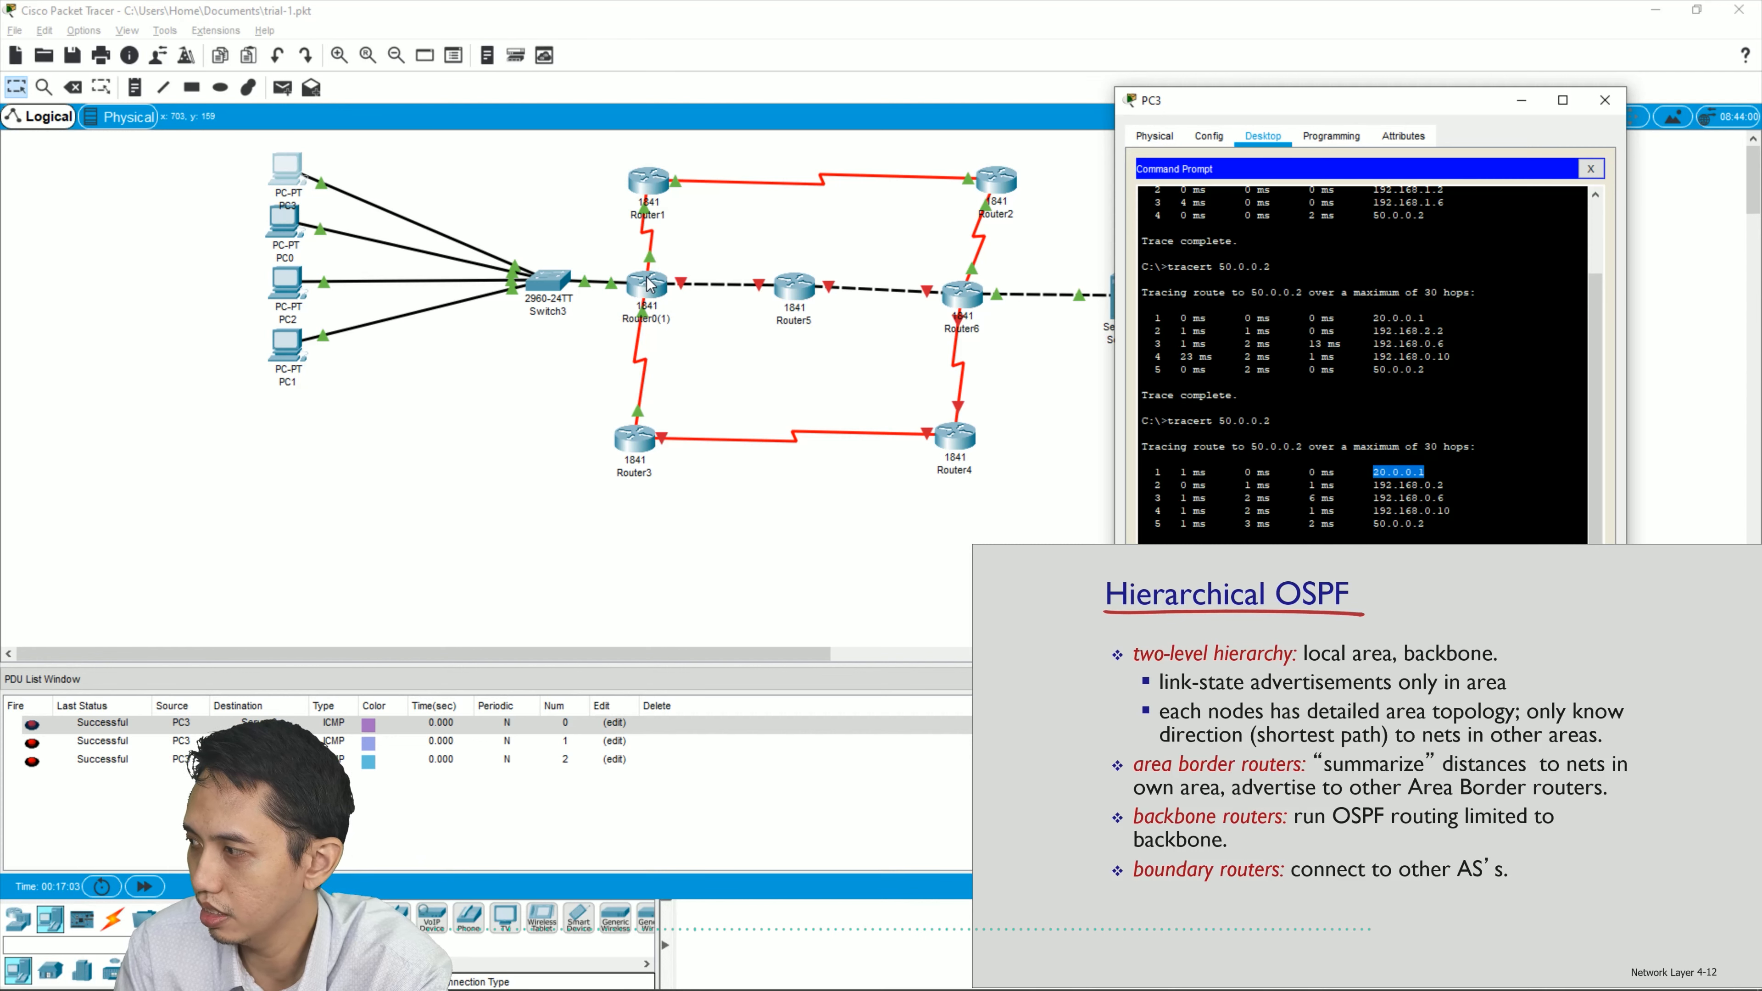
click(767, 256)
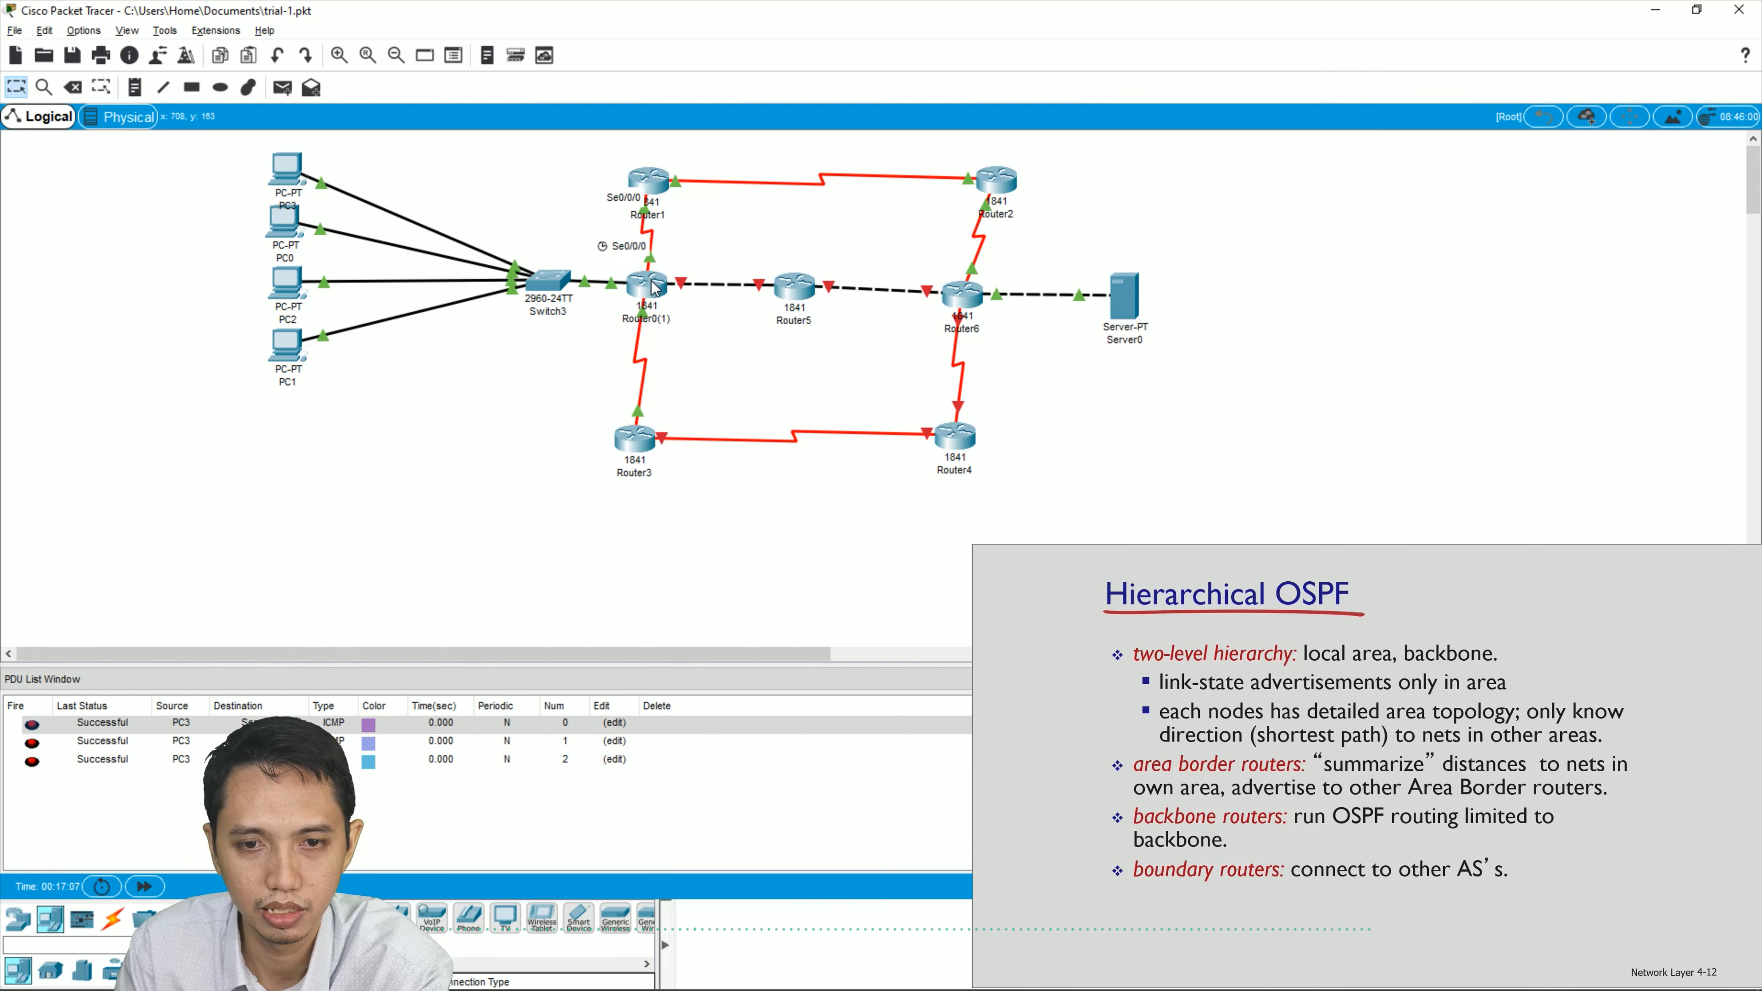
mouse_move(654, 286)
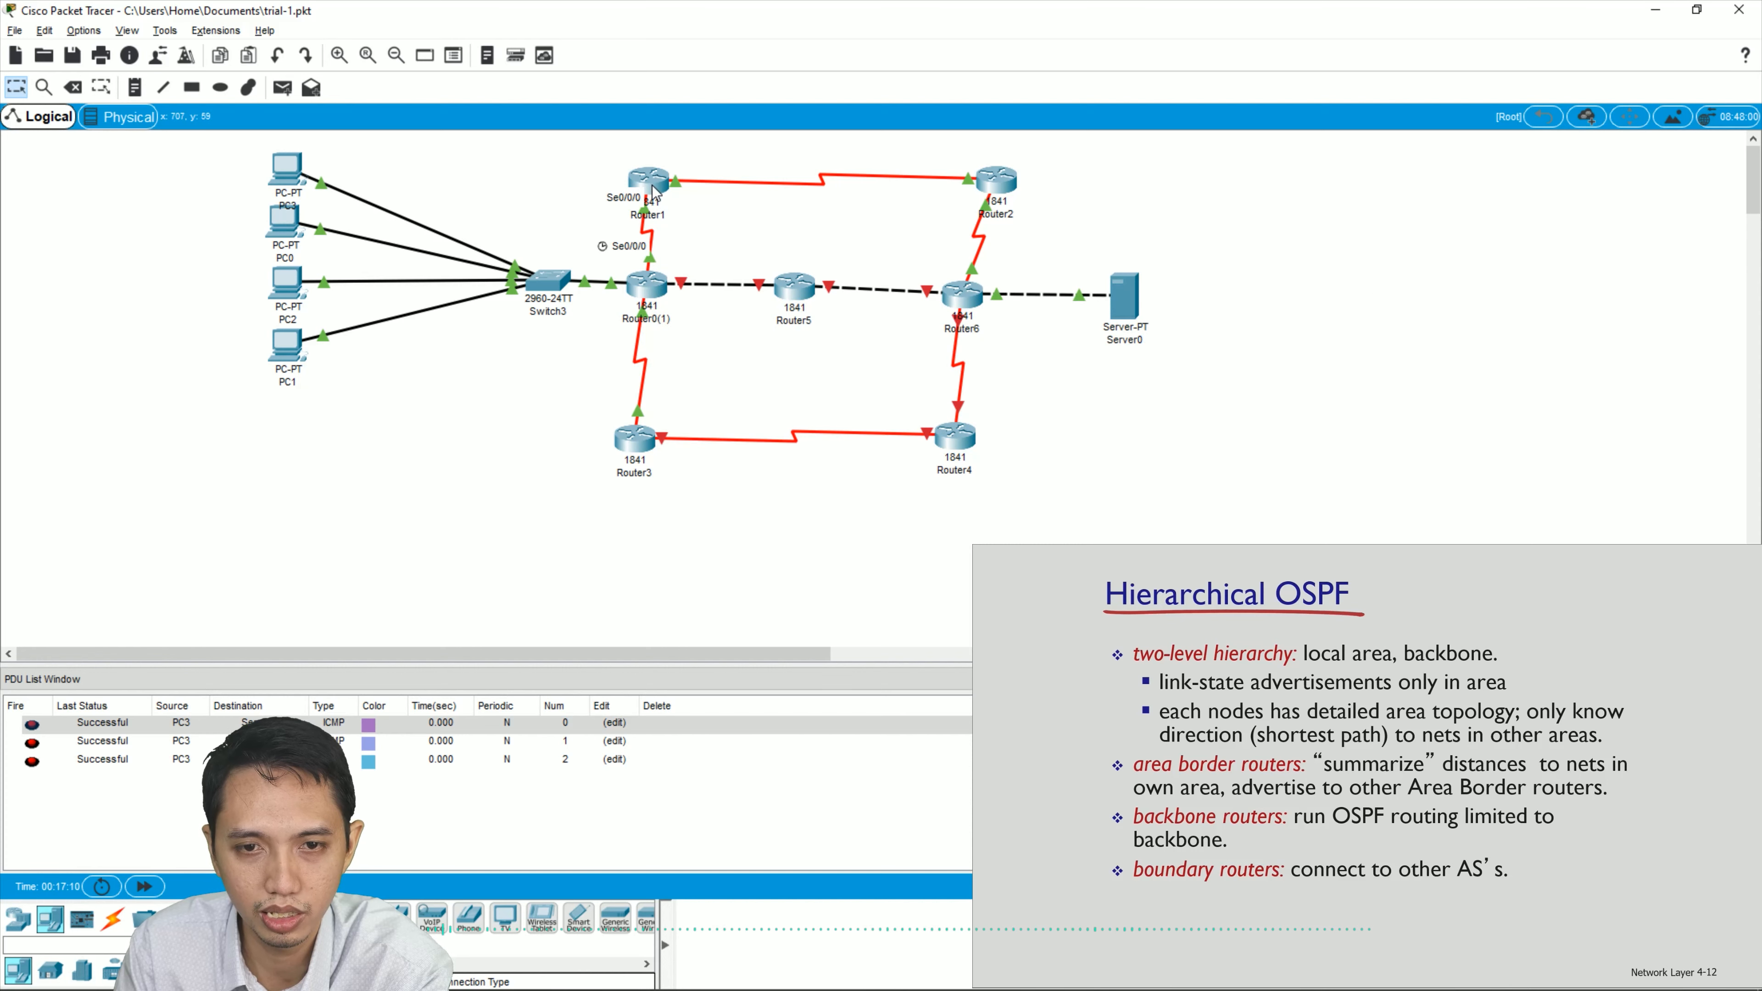
mouse_move(659, 184)
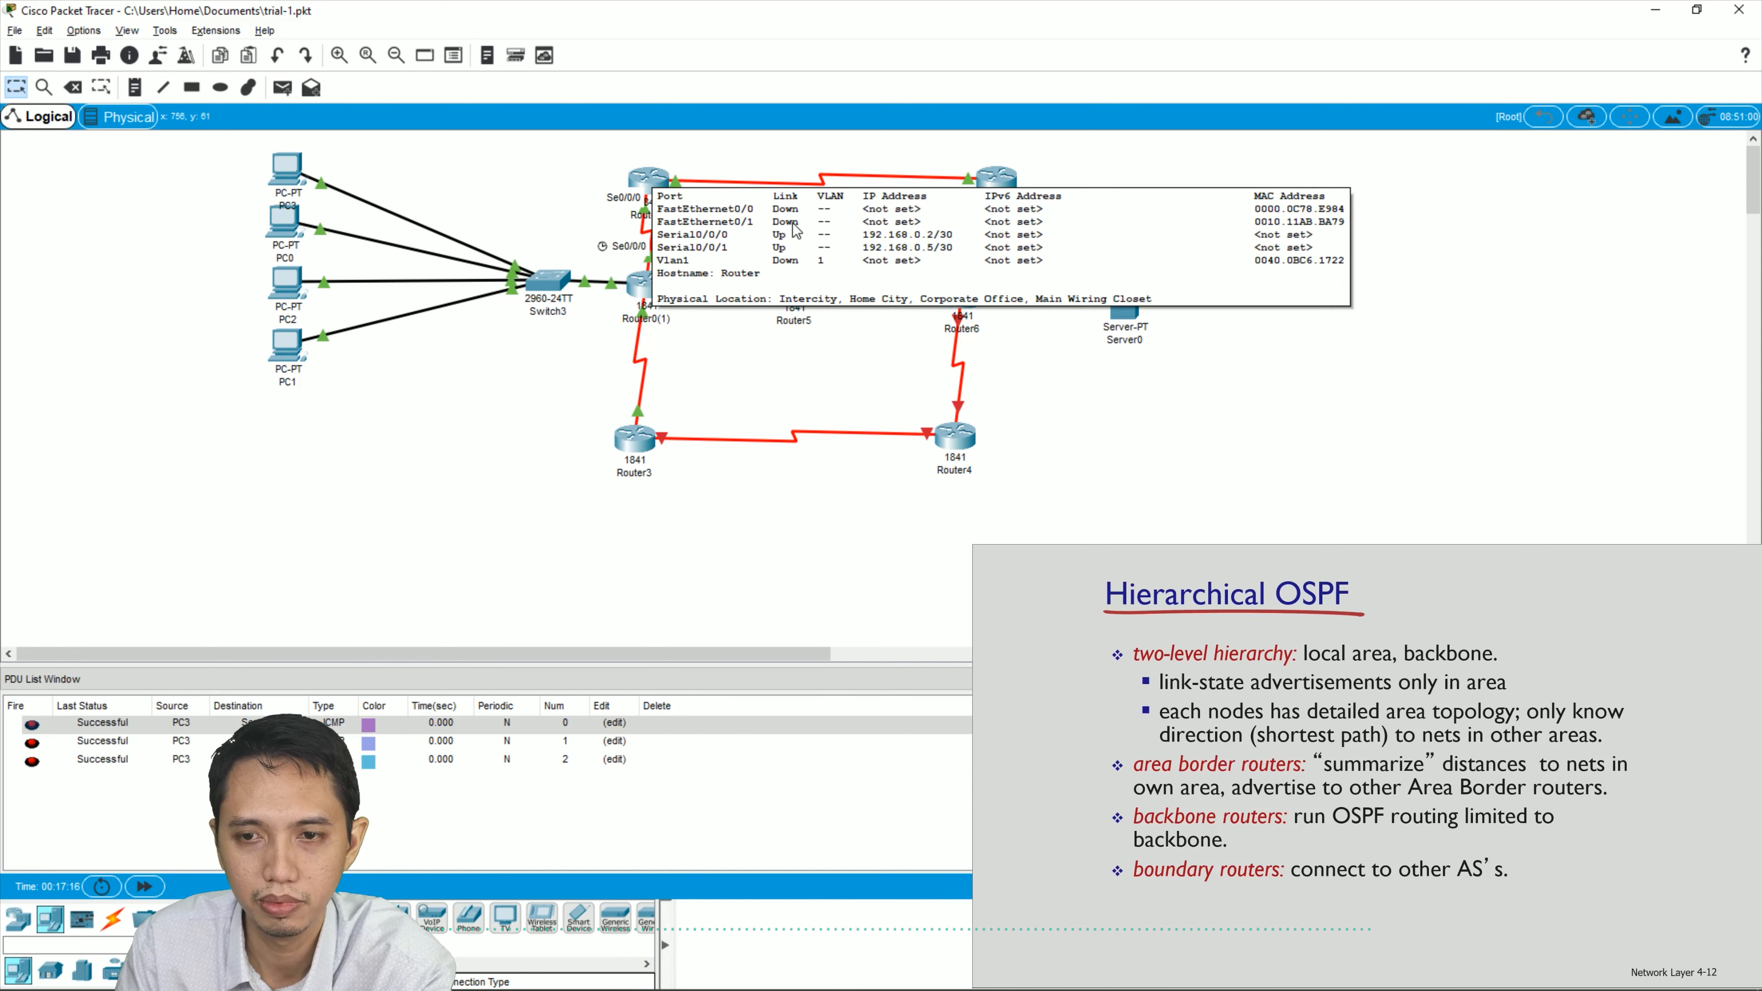
key(alt+Tab)
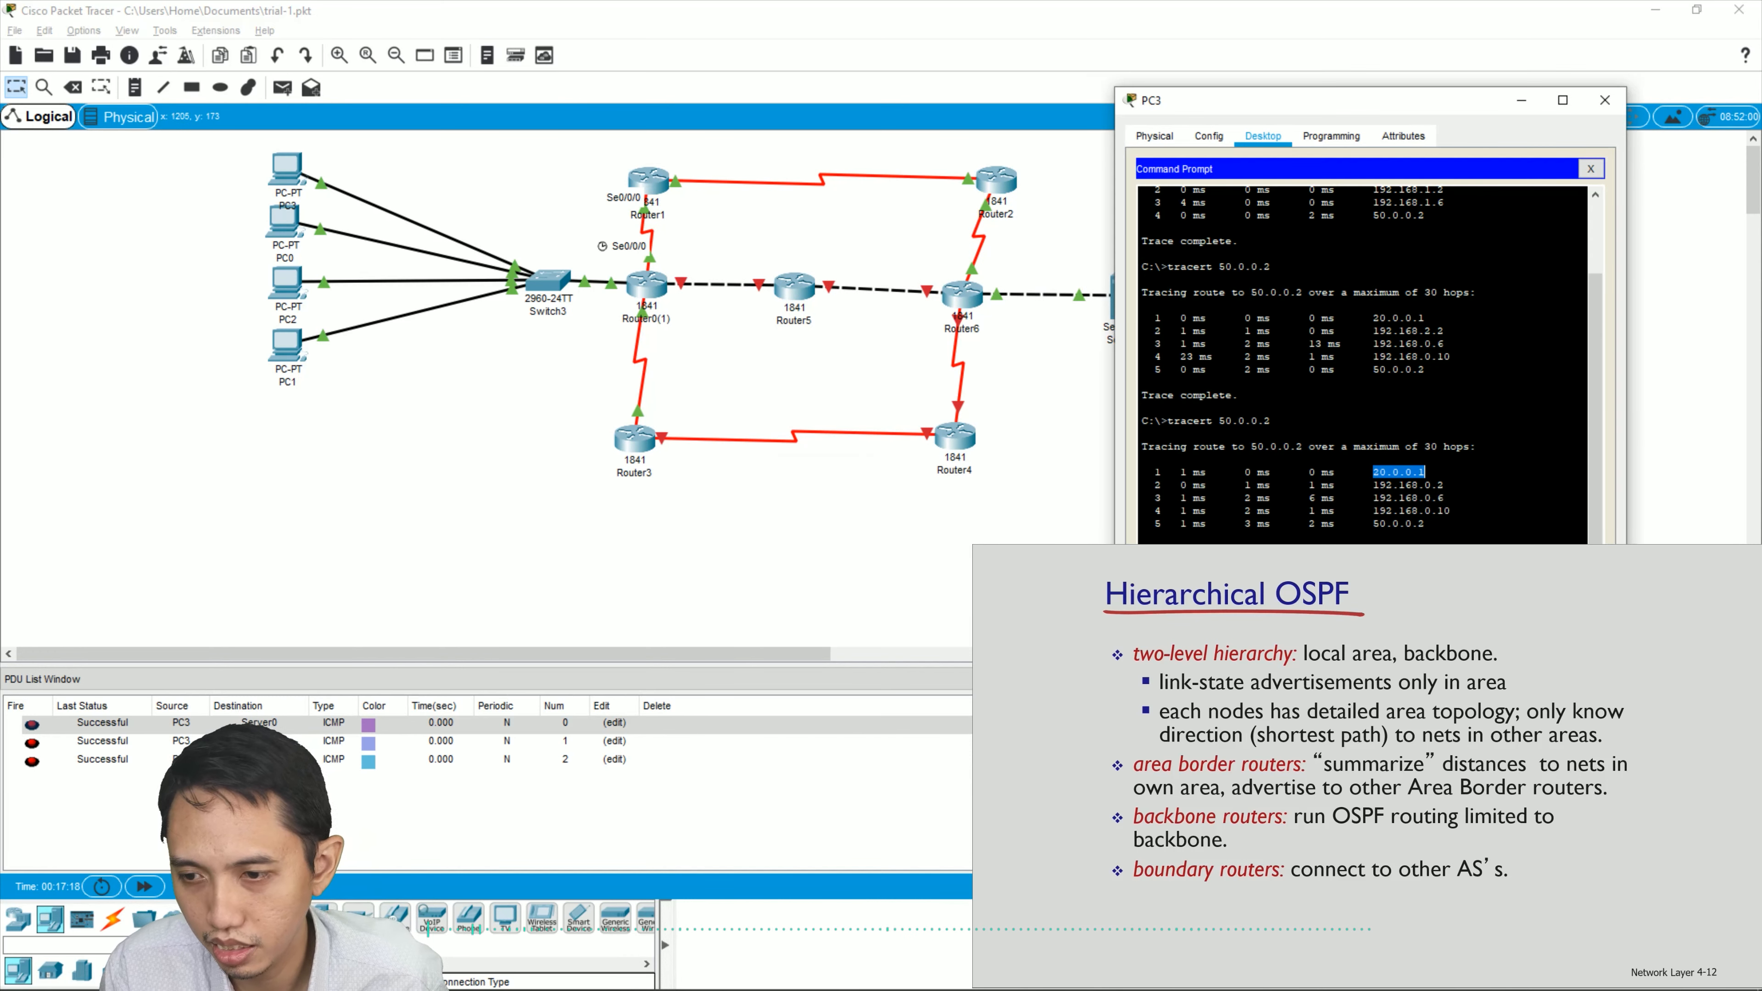
- Check the remaining hops against Router2 and Router6, and highlight the previous trace's second-hop address for comparison
key(alt+Tab)
mouse_move(1010, 185)
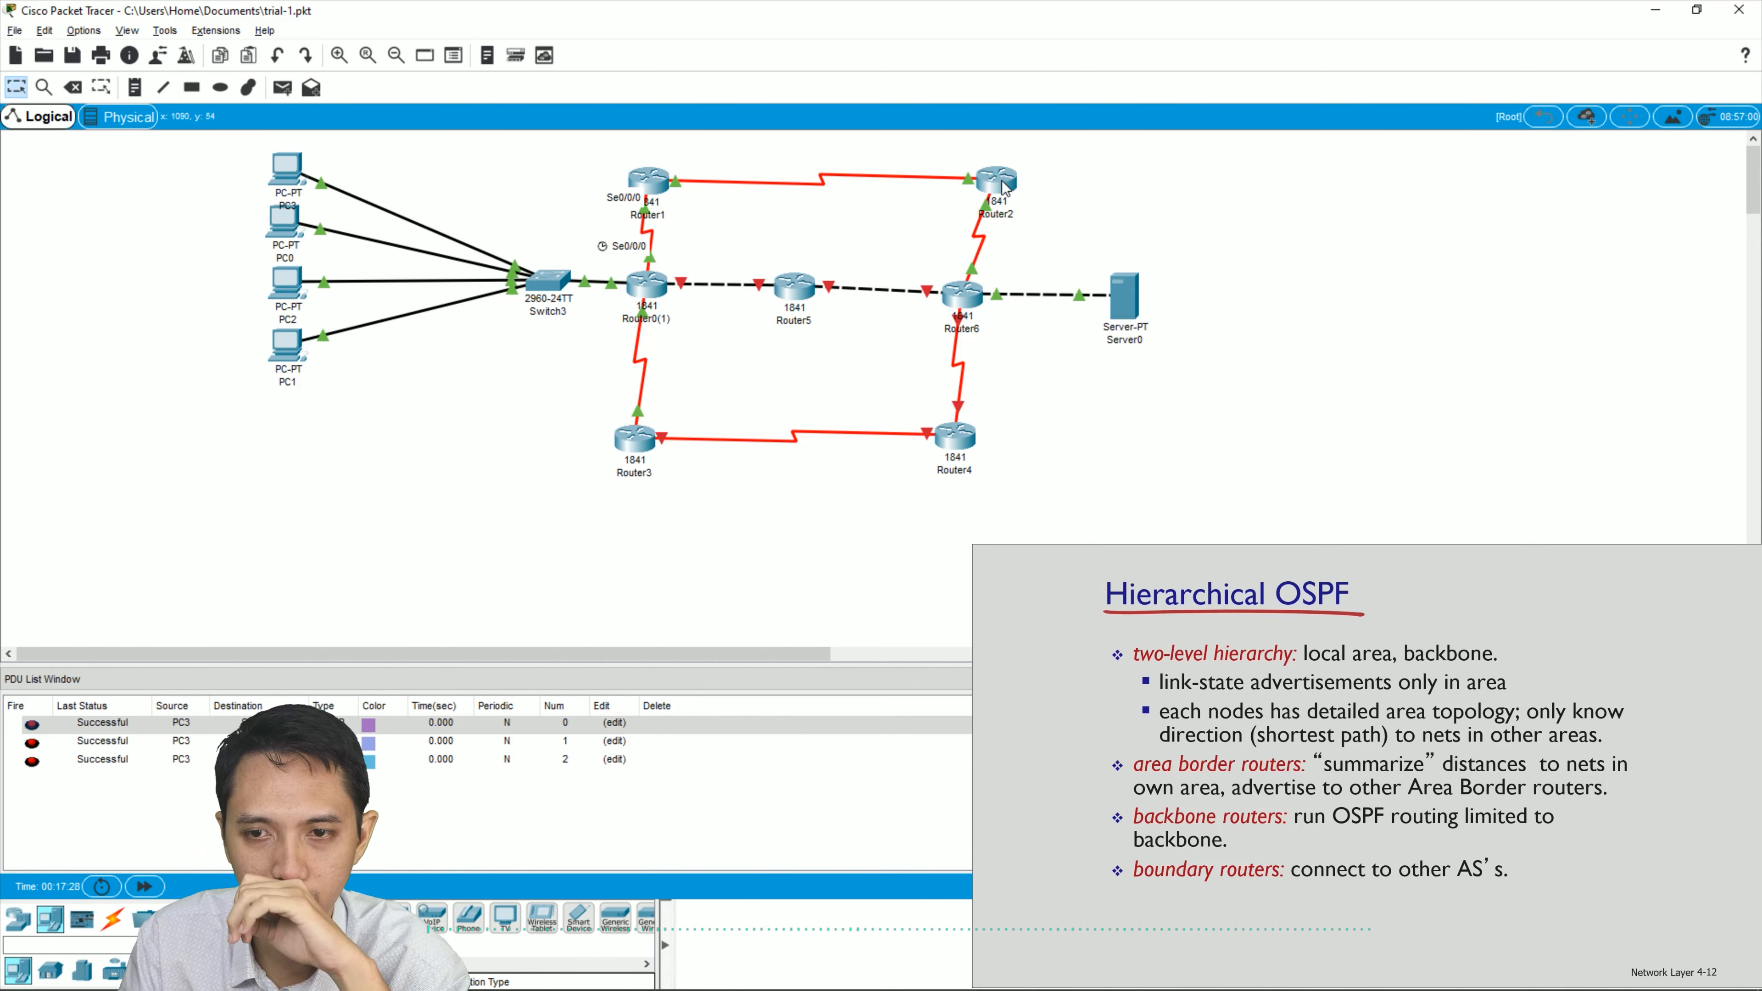
key(alt+Tab)
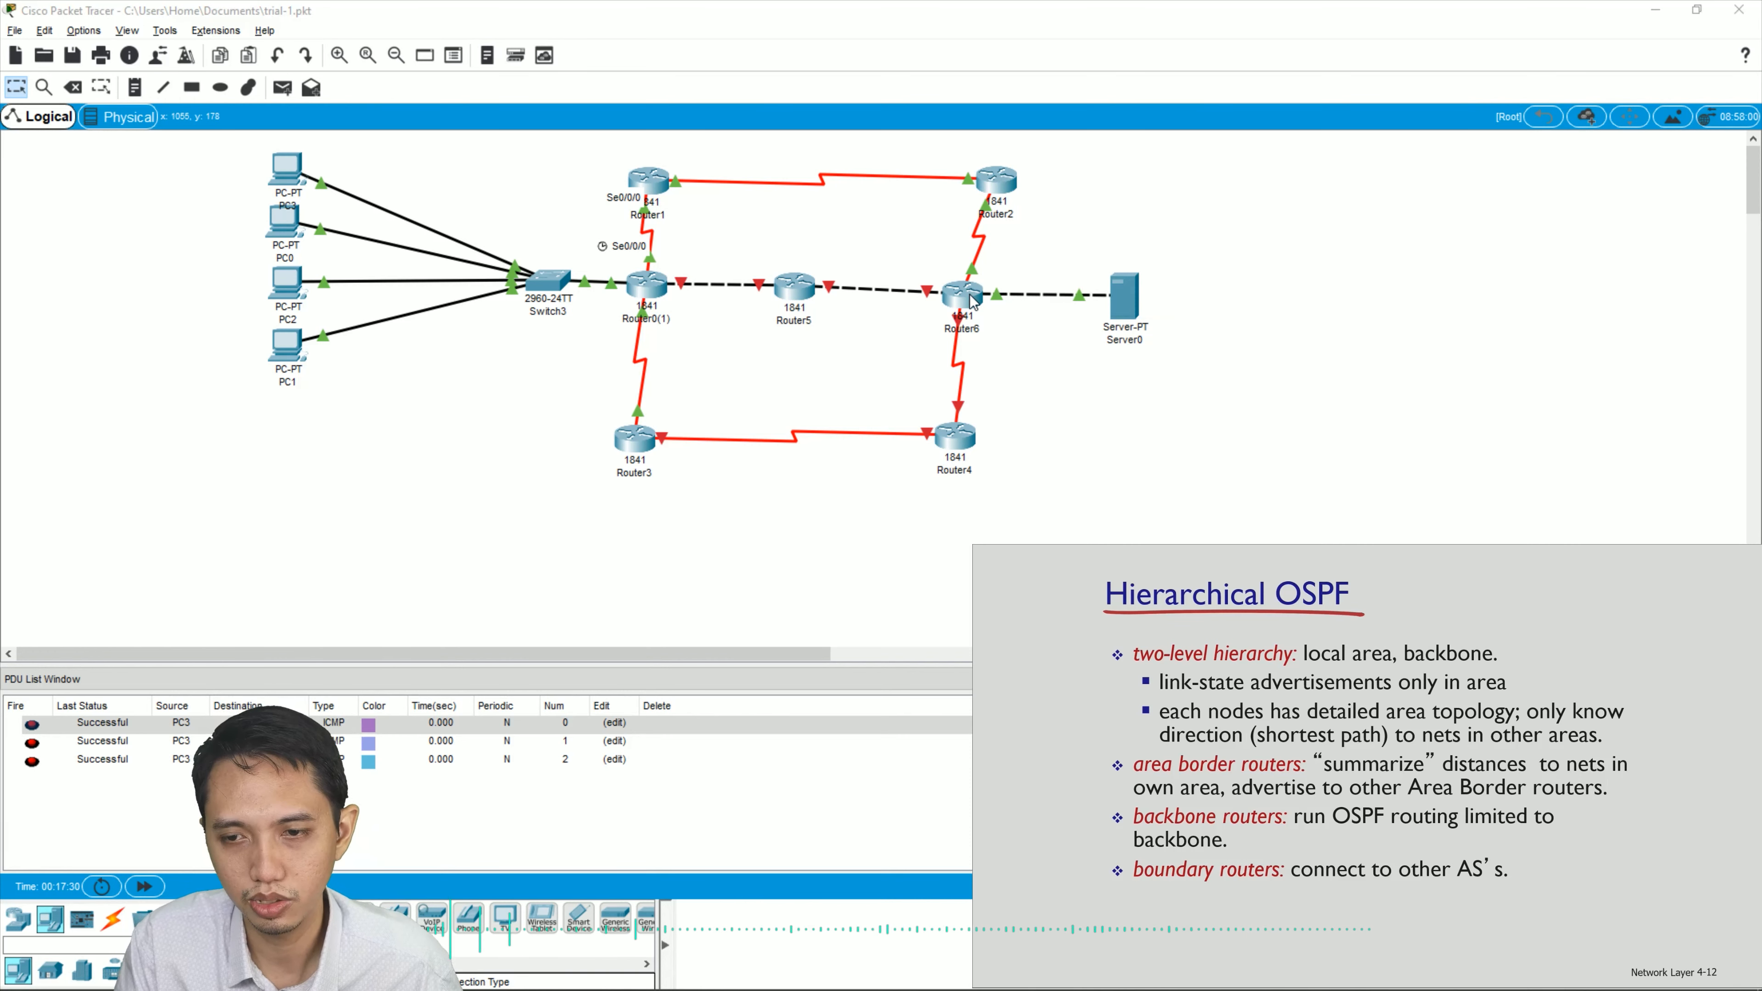
key(alt+Tab)
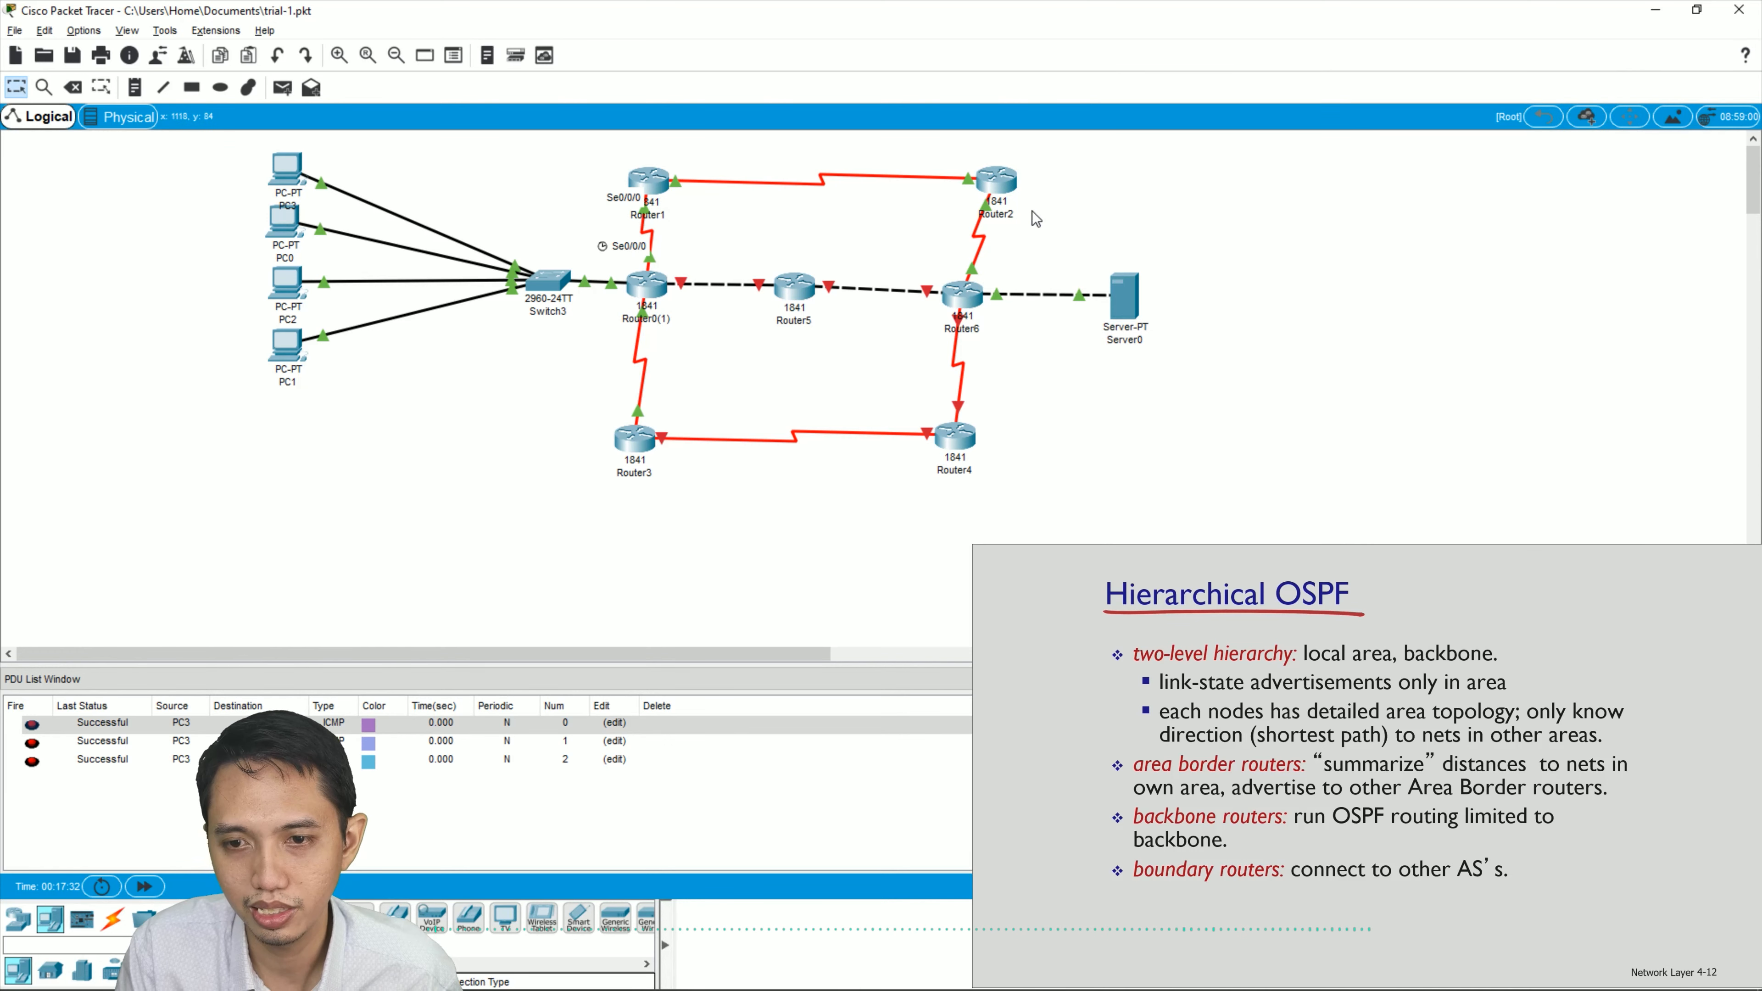
mouse_move(973, 297)
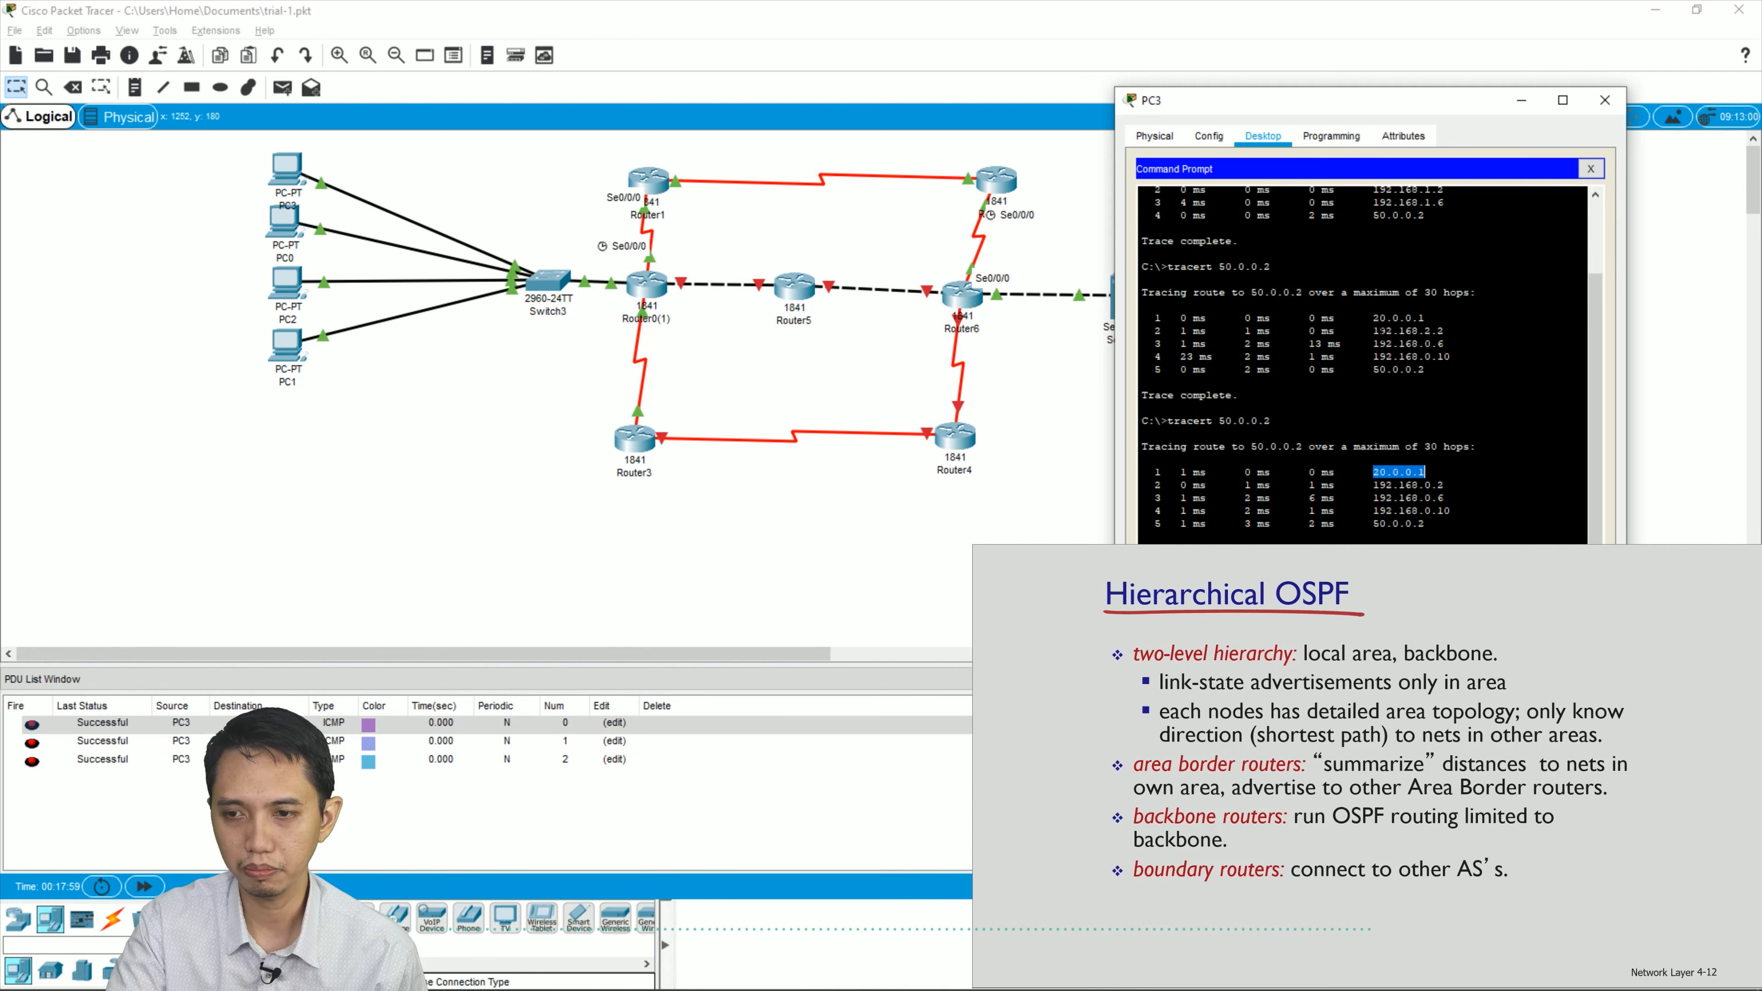
drag(1378, 332, 1423, 332)
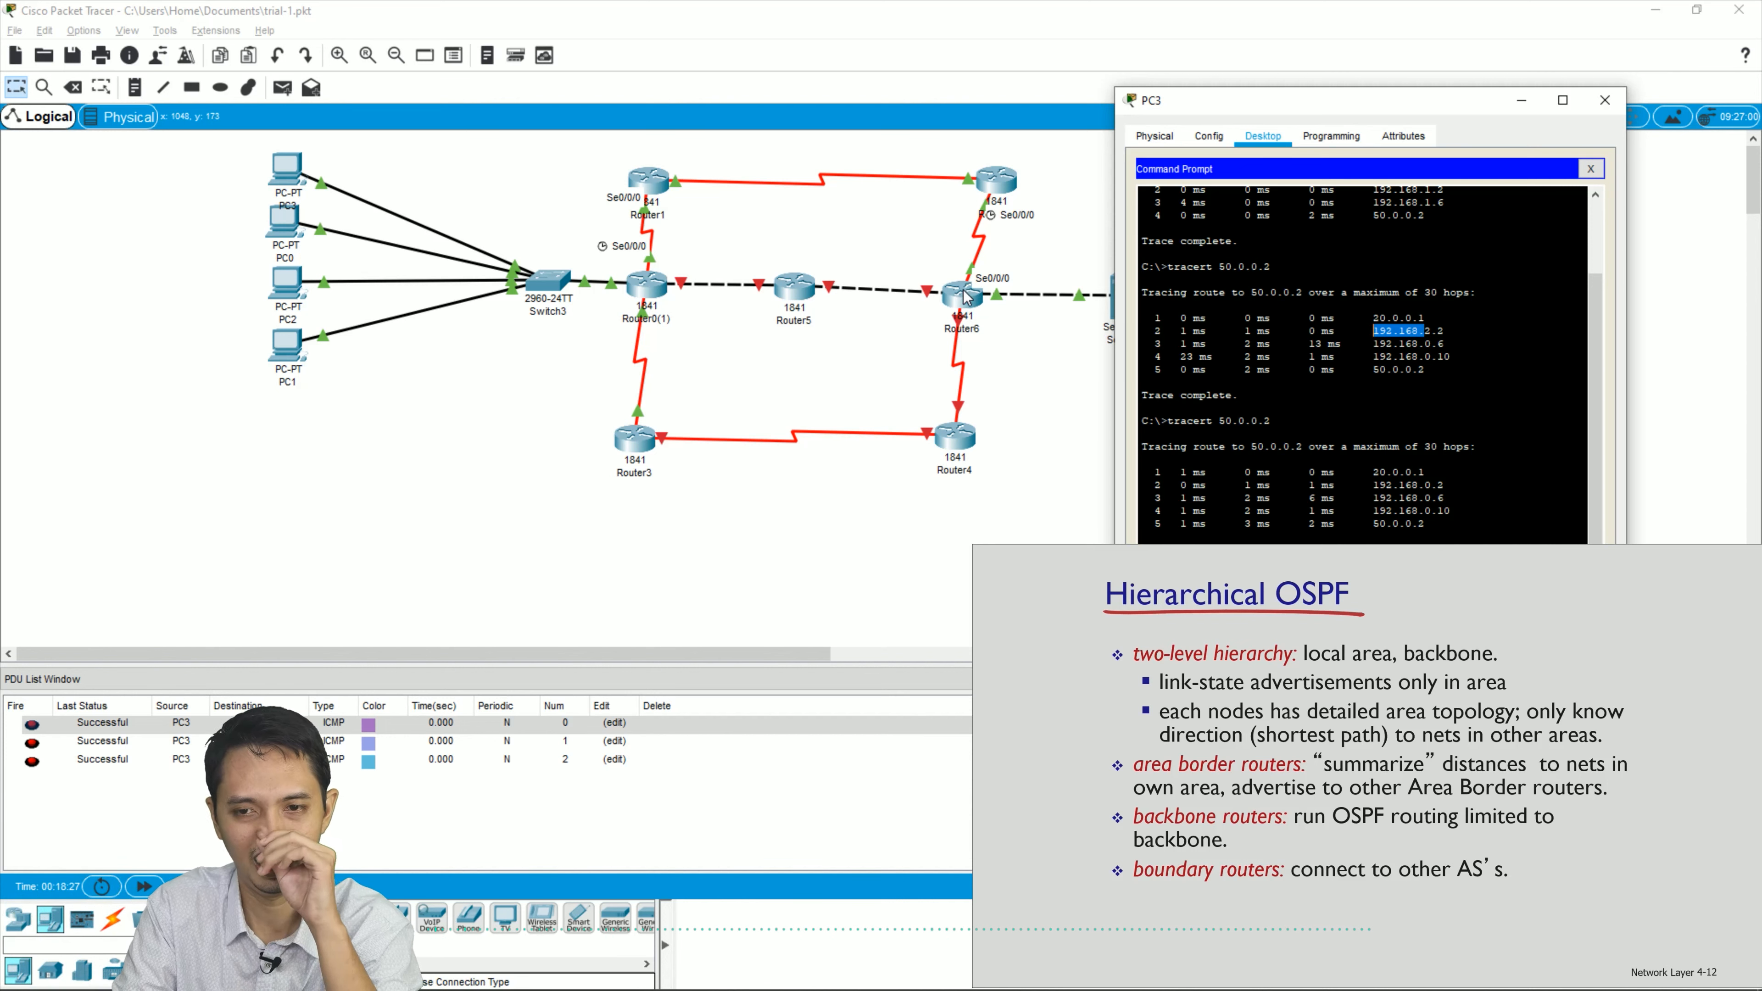
- Inspect Router0(1)'s command-line log and its FastEthernet0/0 interface settings, leaving the settings as they are
click(649, 295)
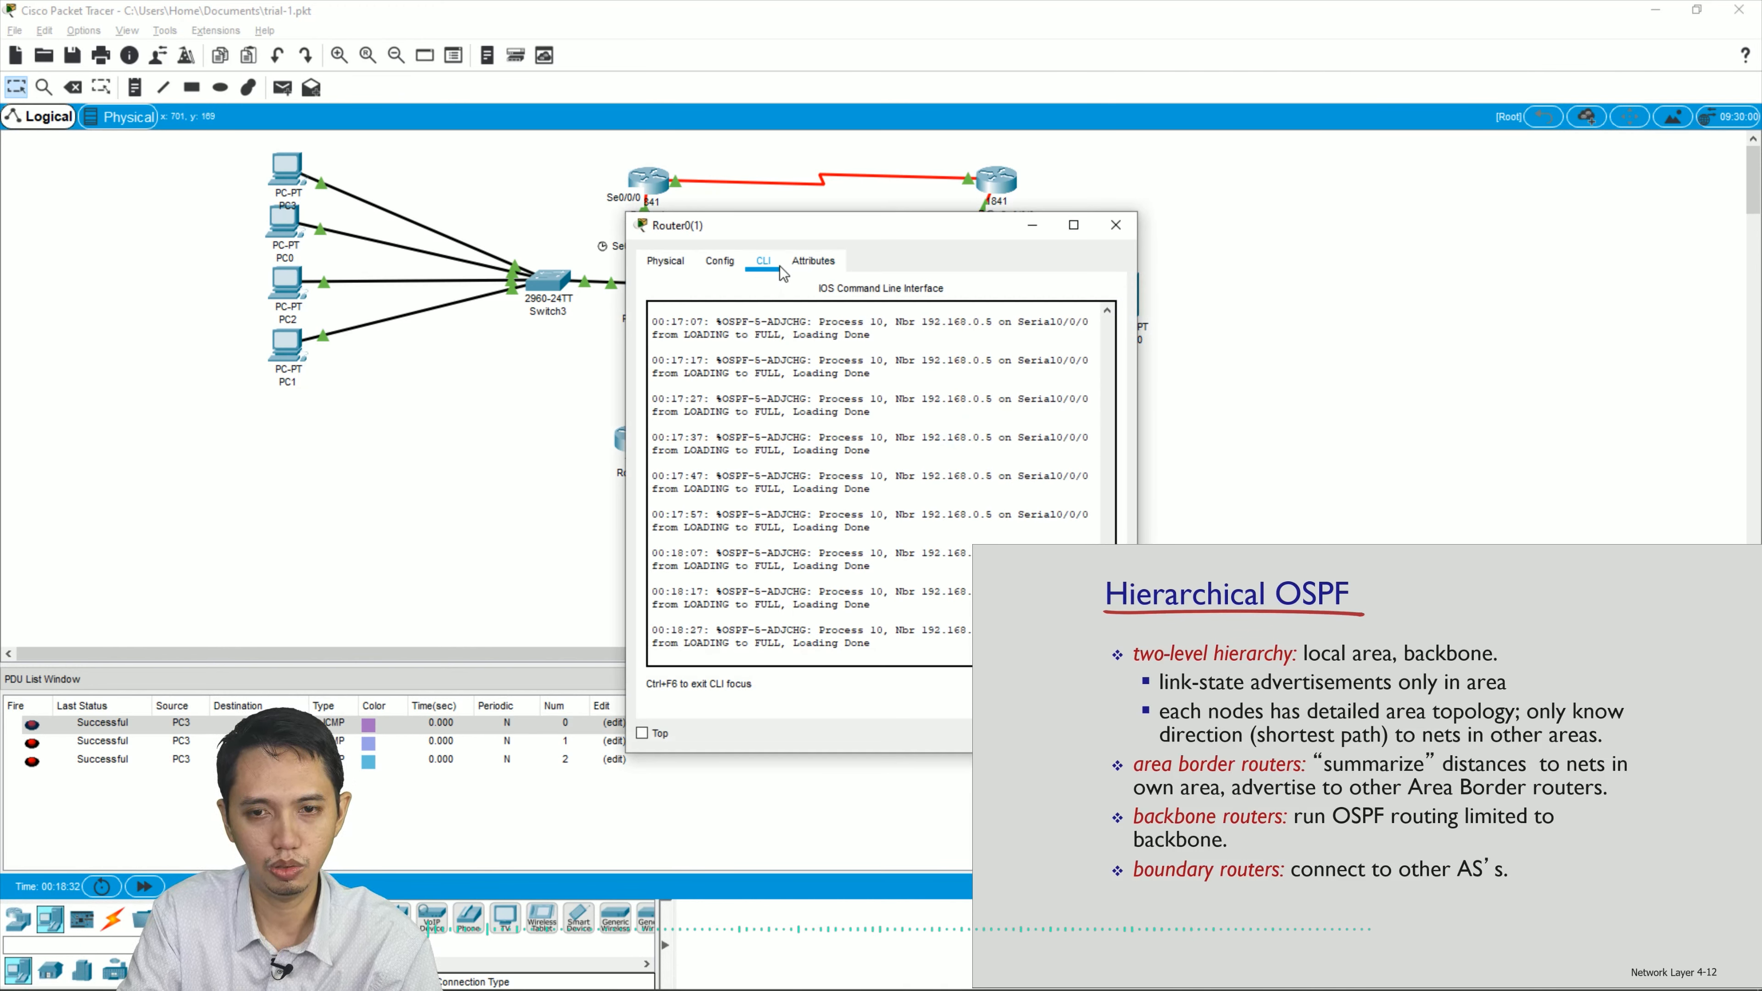
click(719, 261)
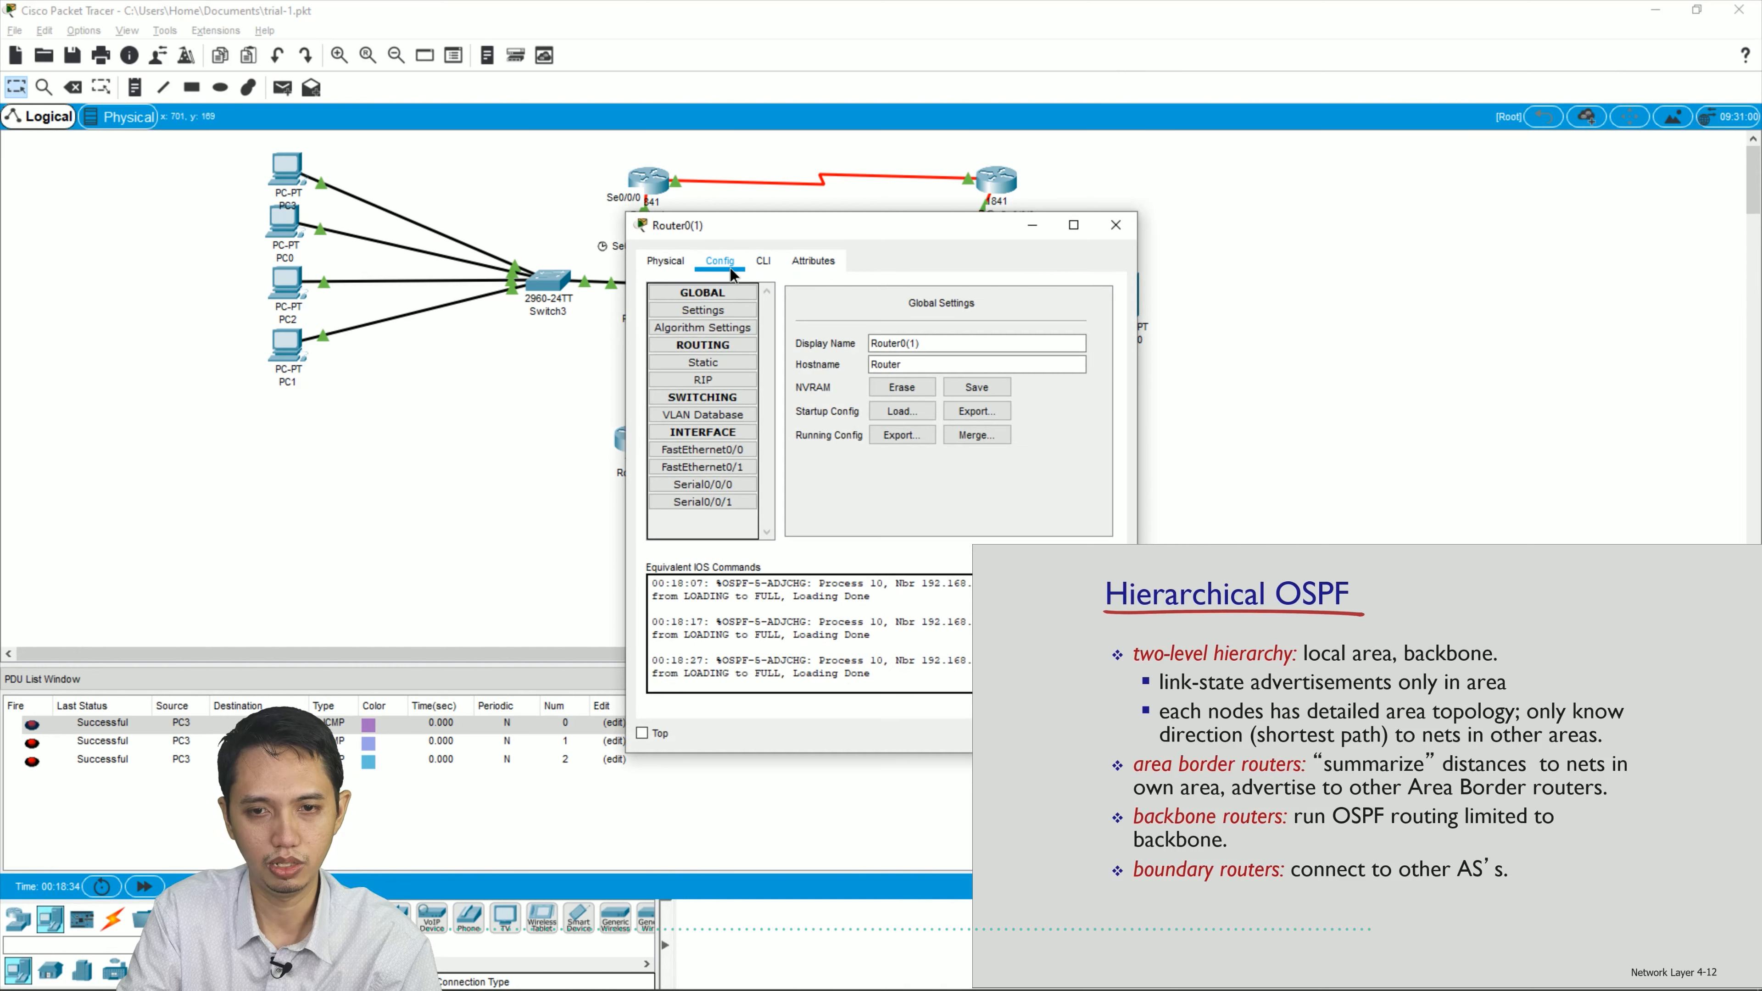
click(763, 261)
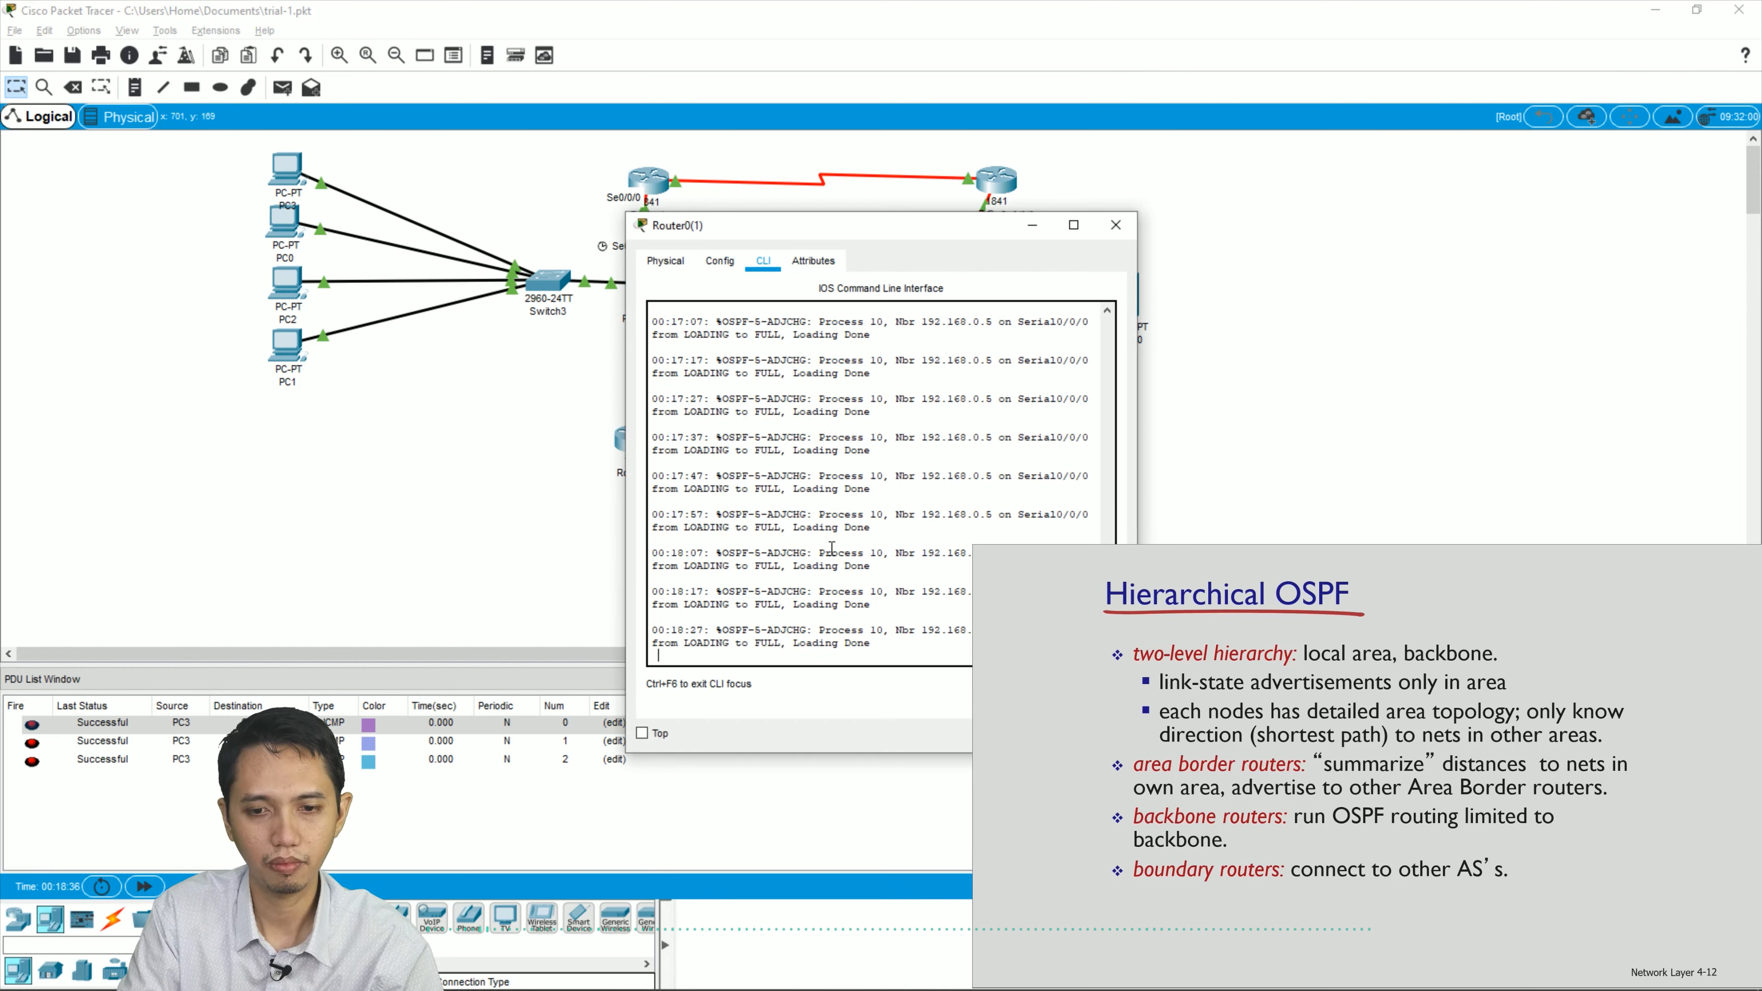
key(Return)
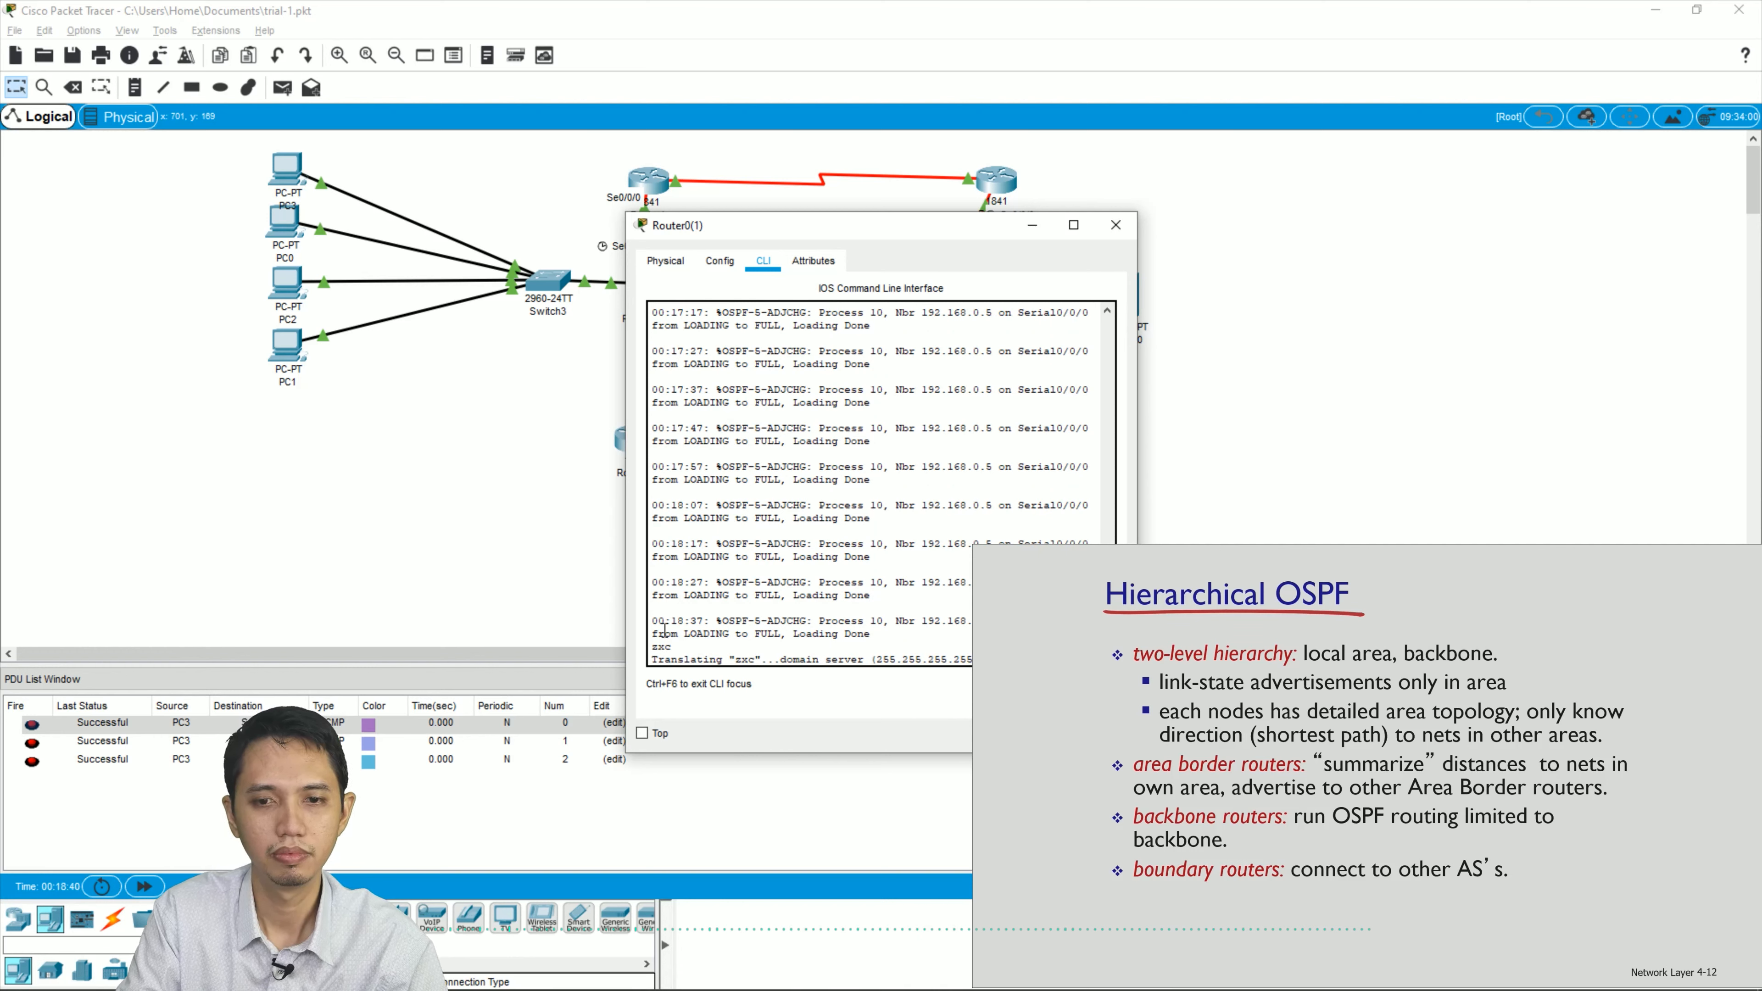
click(727, 261)
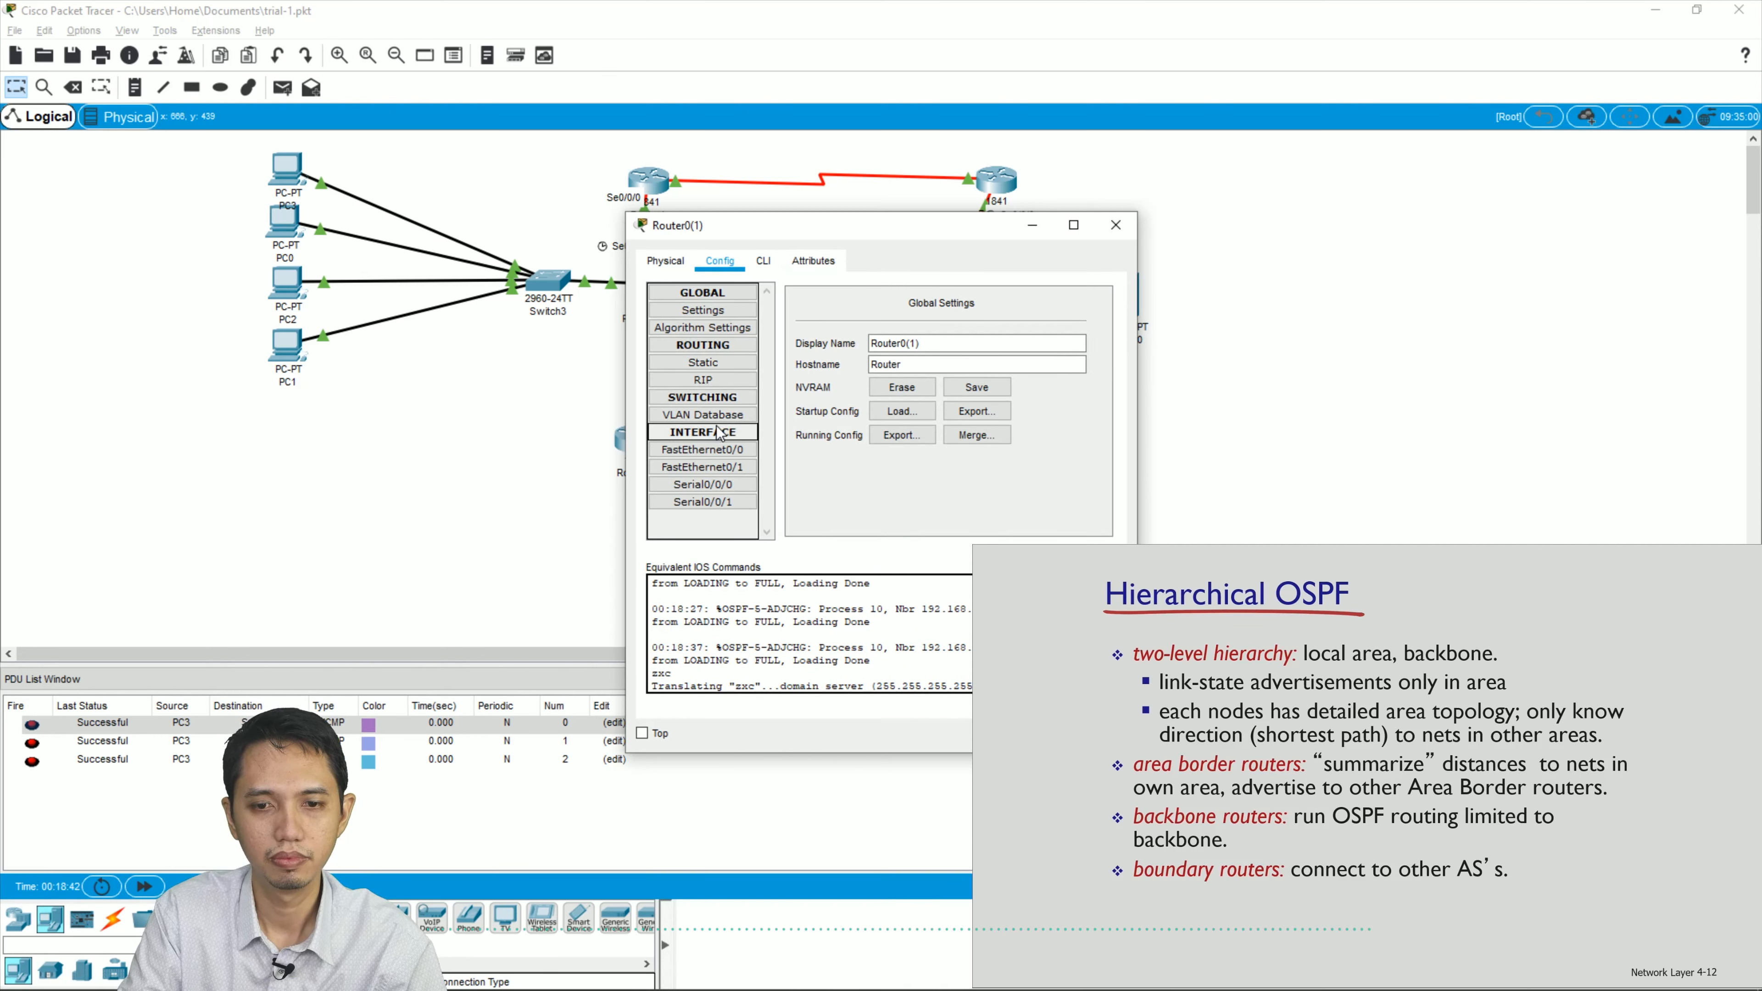
click(725, 452)
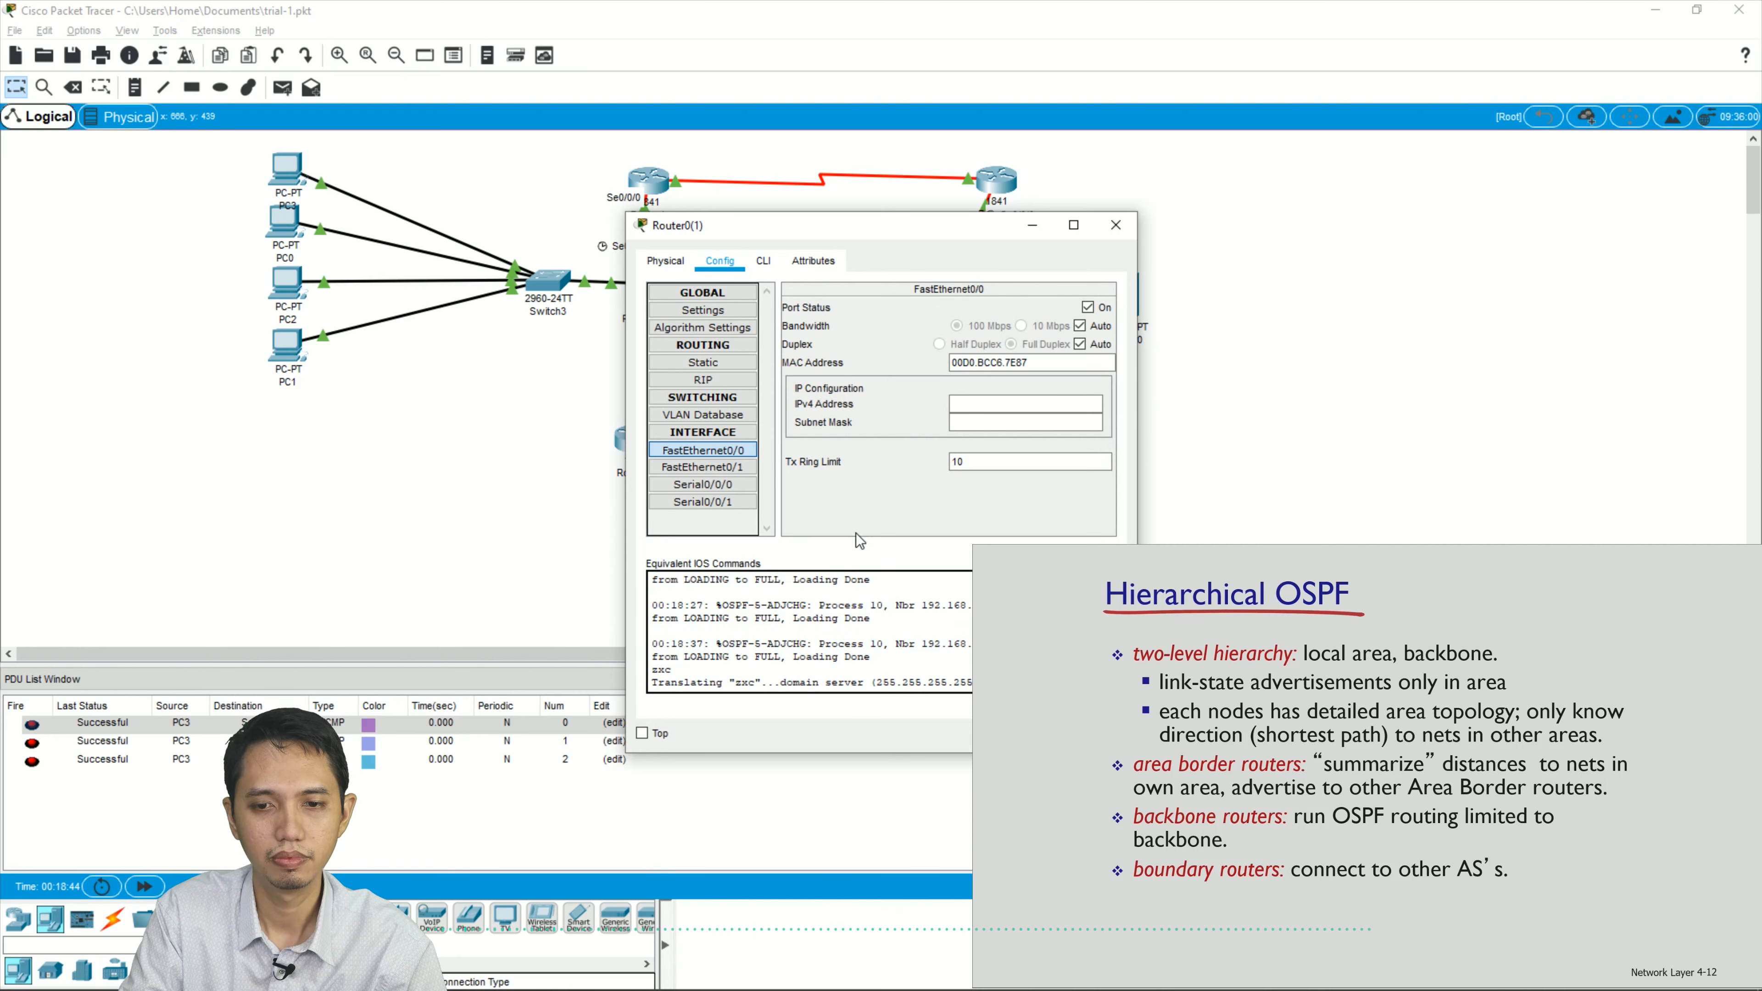
click(764, 263)
click(700, 261)
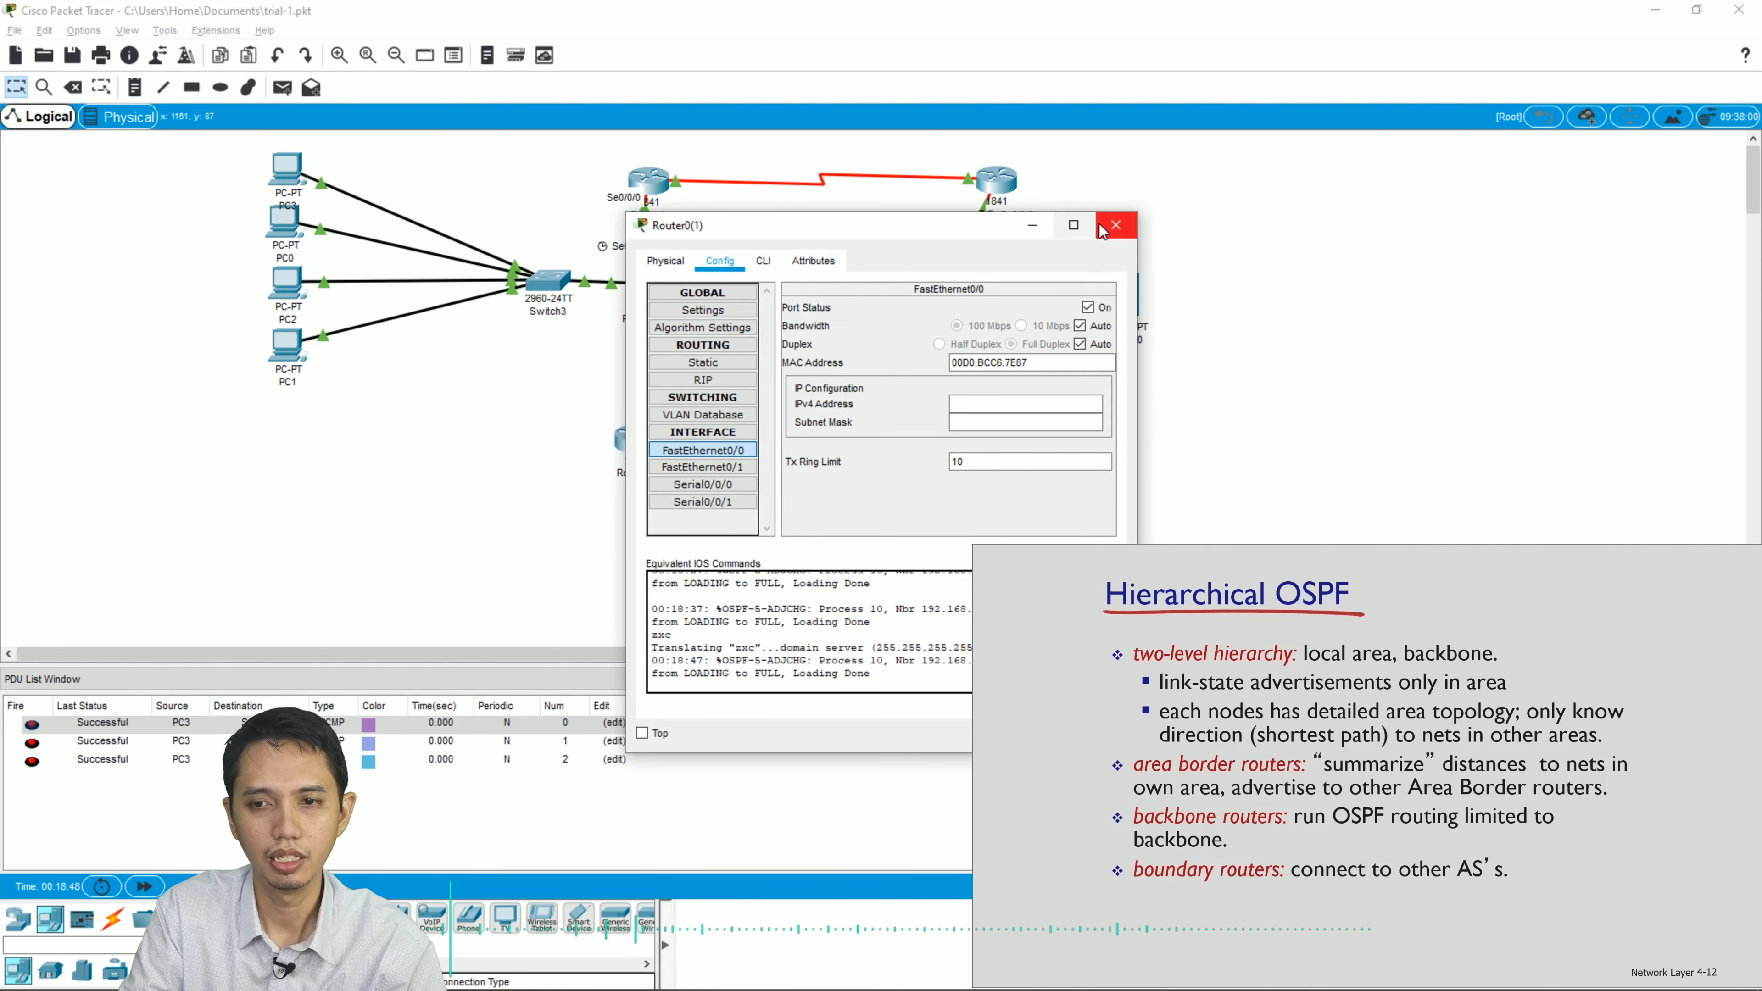
click(1116, 225)
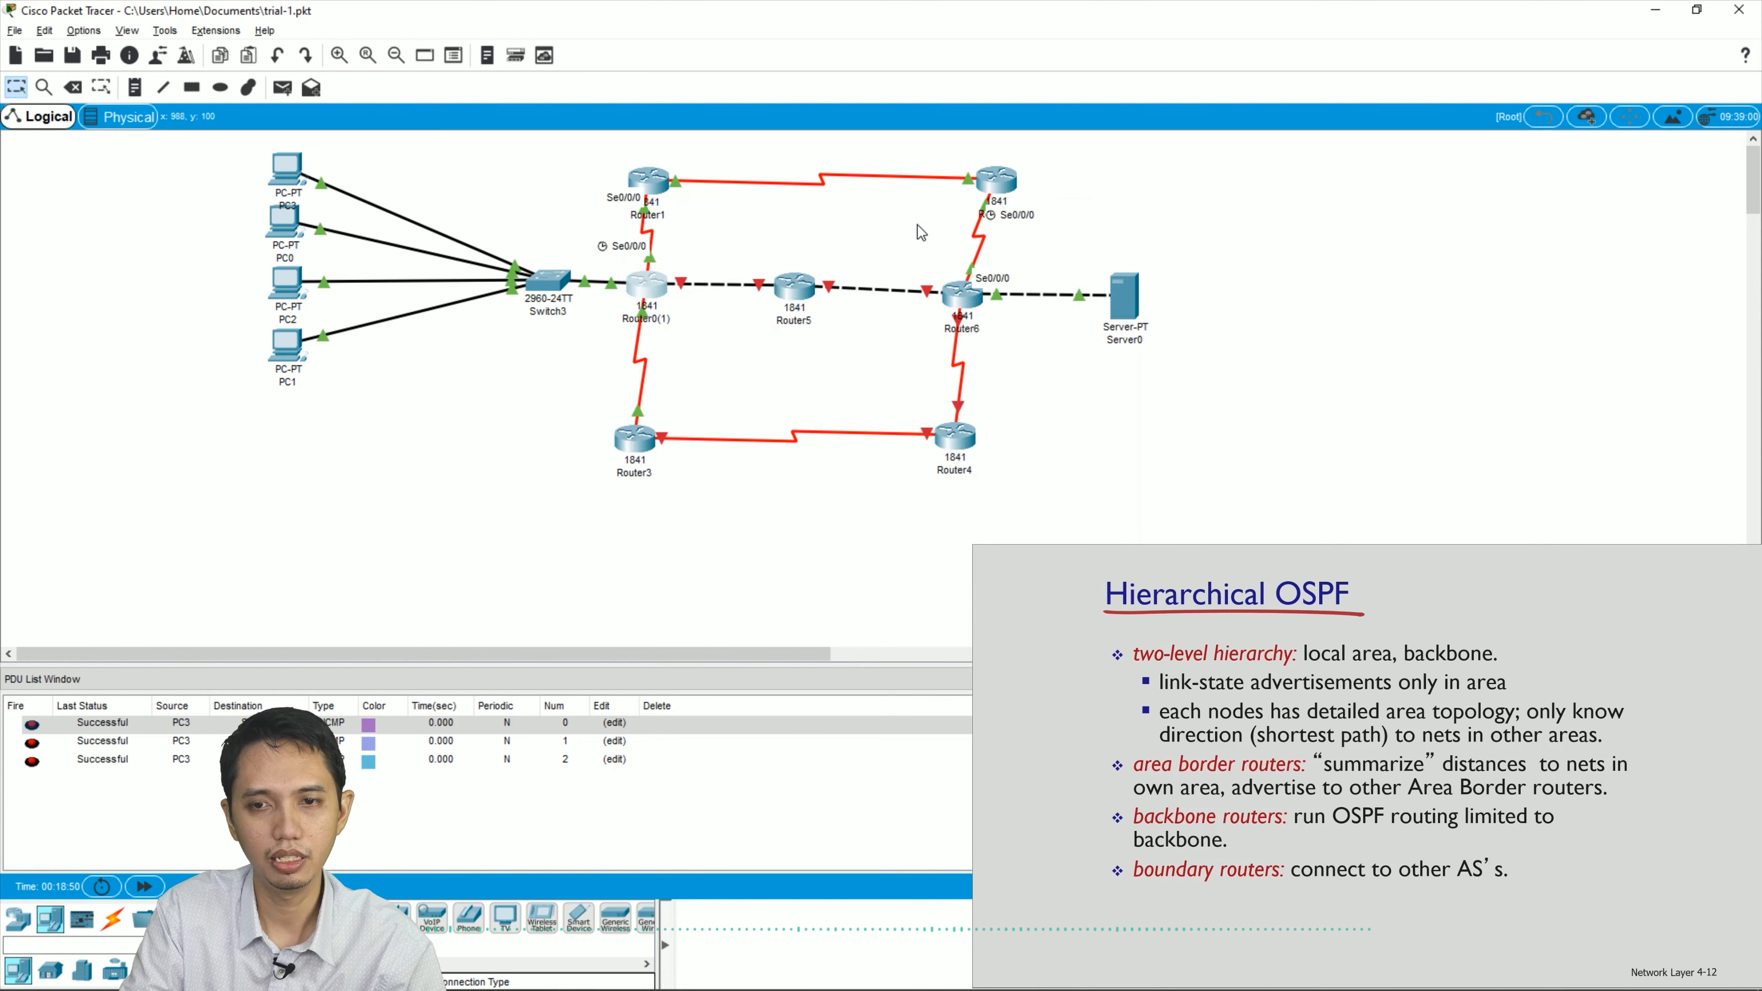
- Turn on Router5's FastEthernet0/0 and FastEthernet0/1 ports to restore its links to Router6 and Router0(1)
click(793, 282)
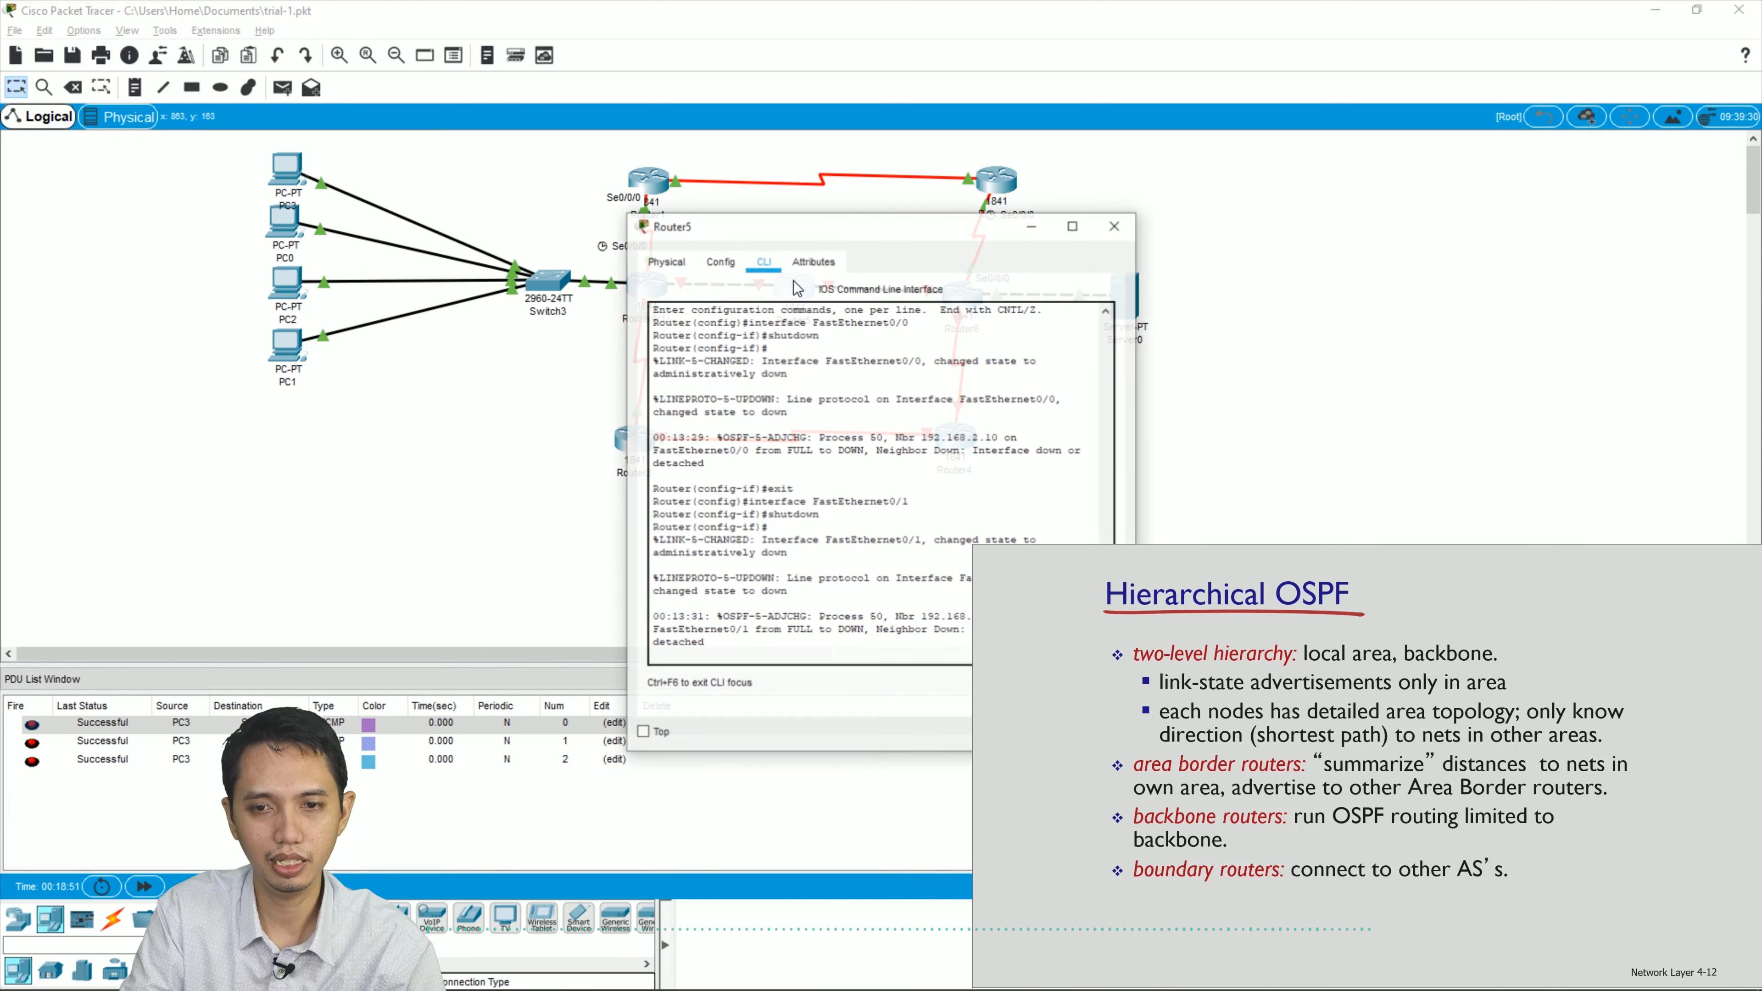
click(729, 262)
click(733, 451)
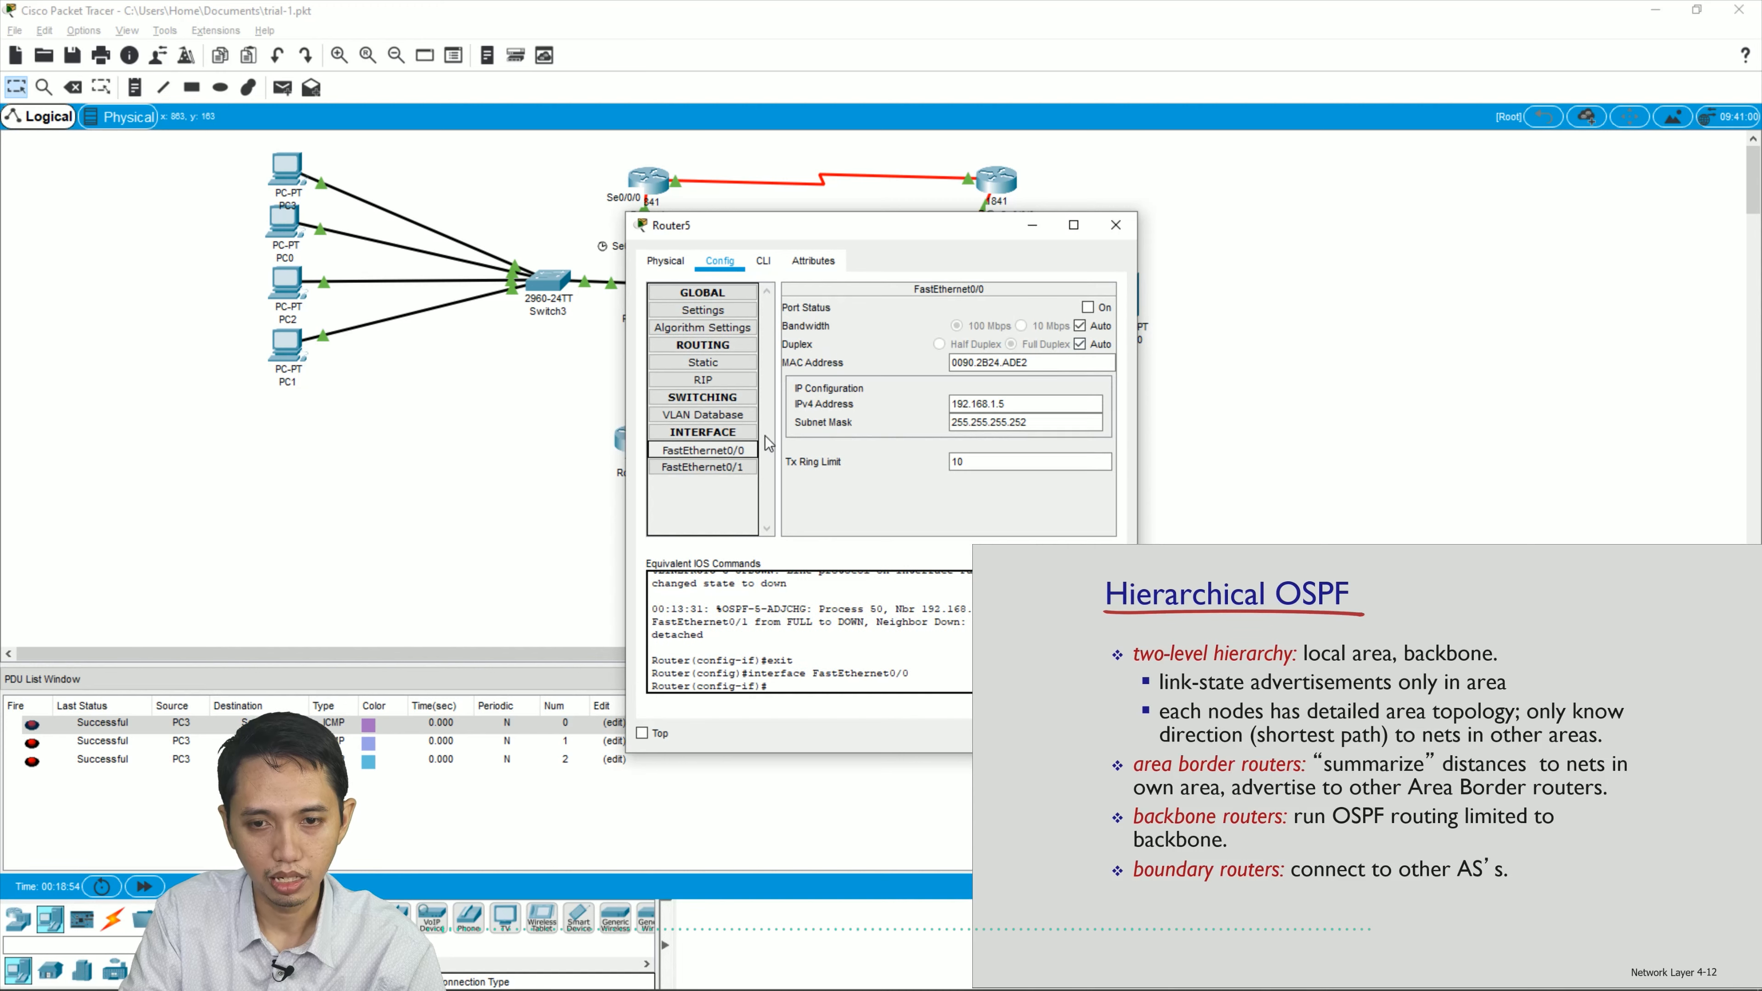
click(1087, 308)
click(1115, 225)
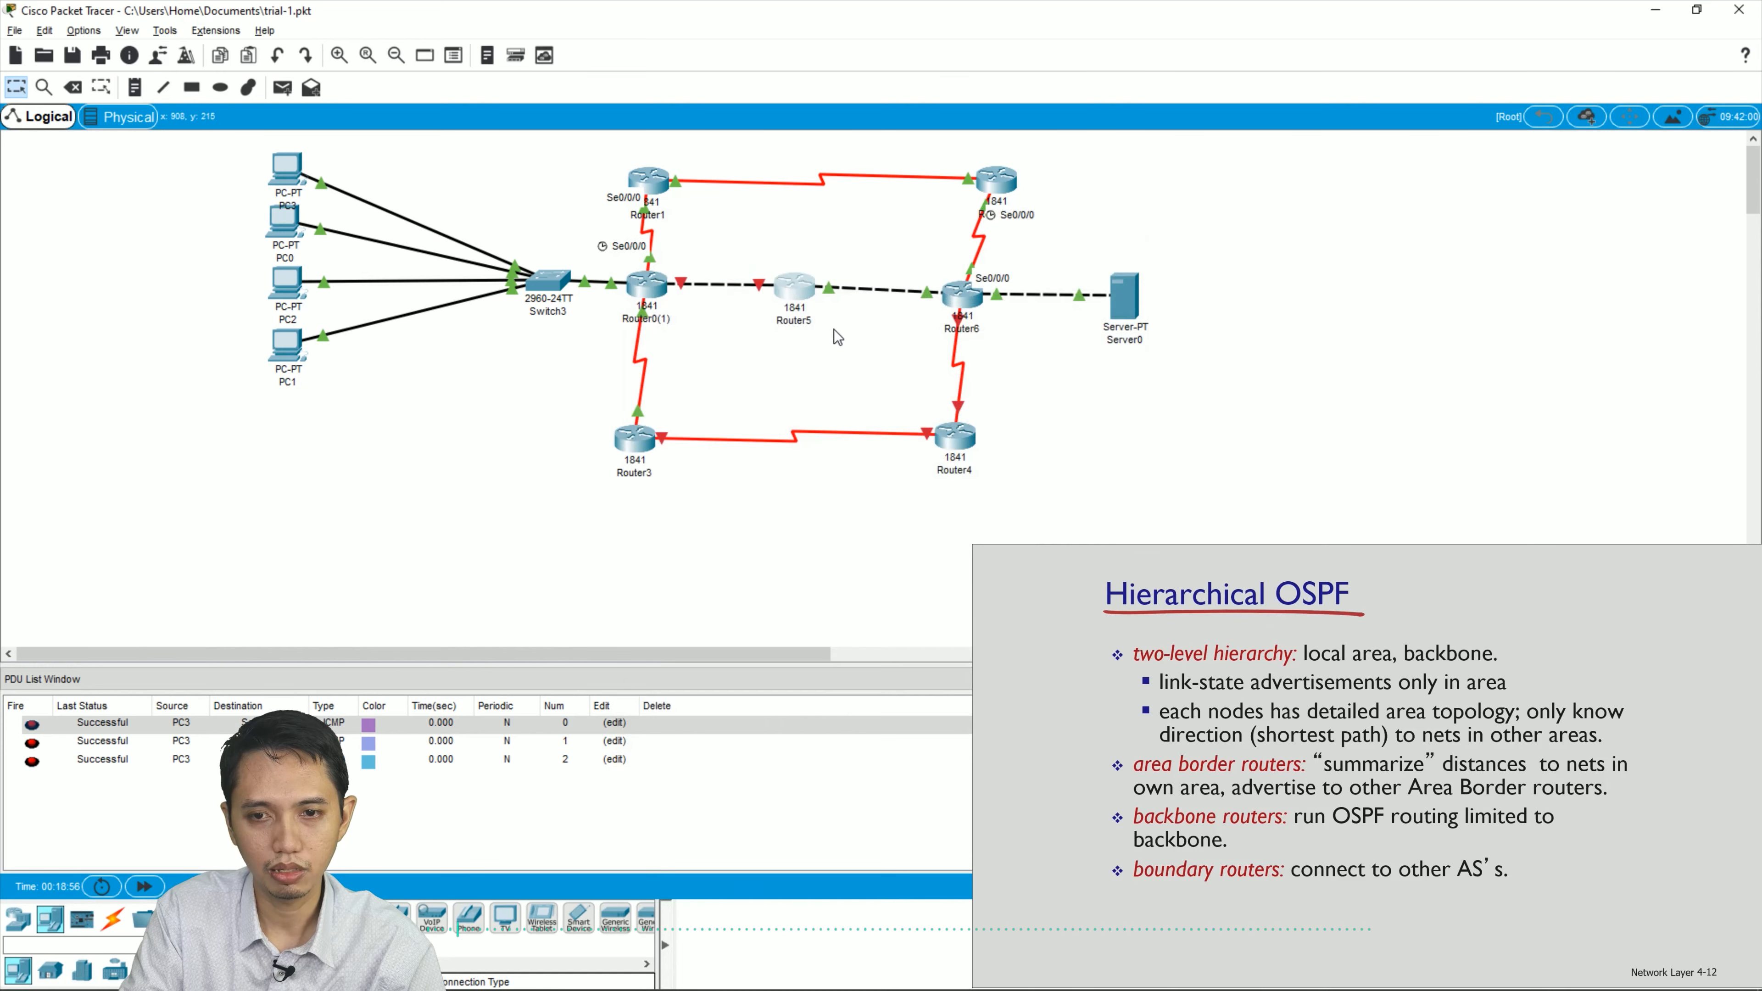
click(798, 298)
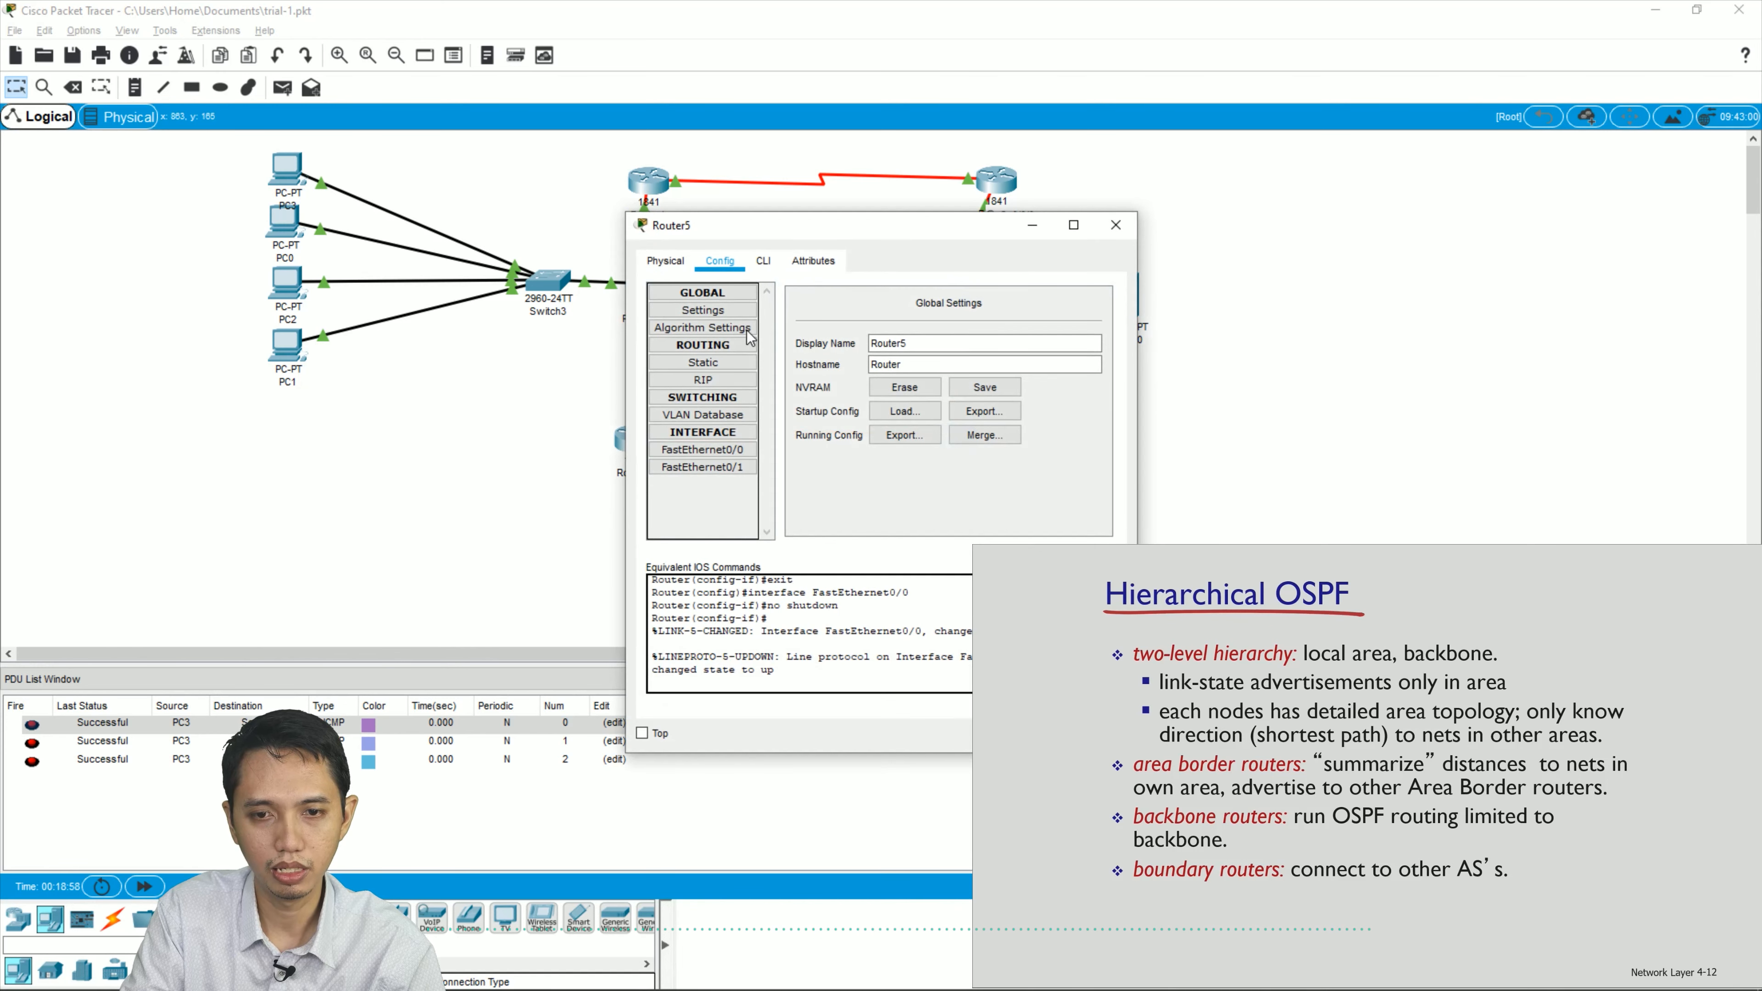
click(725, 468)
click(1087, 308)
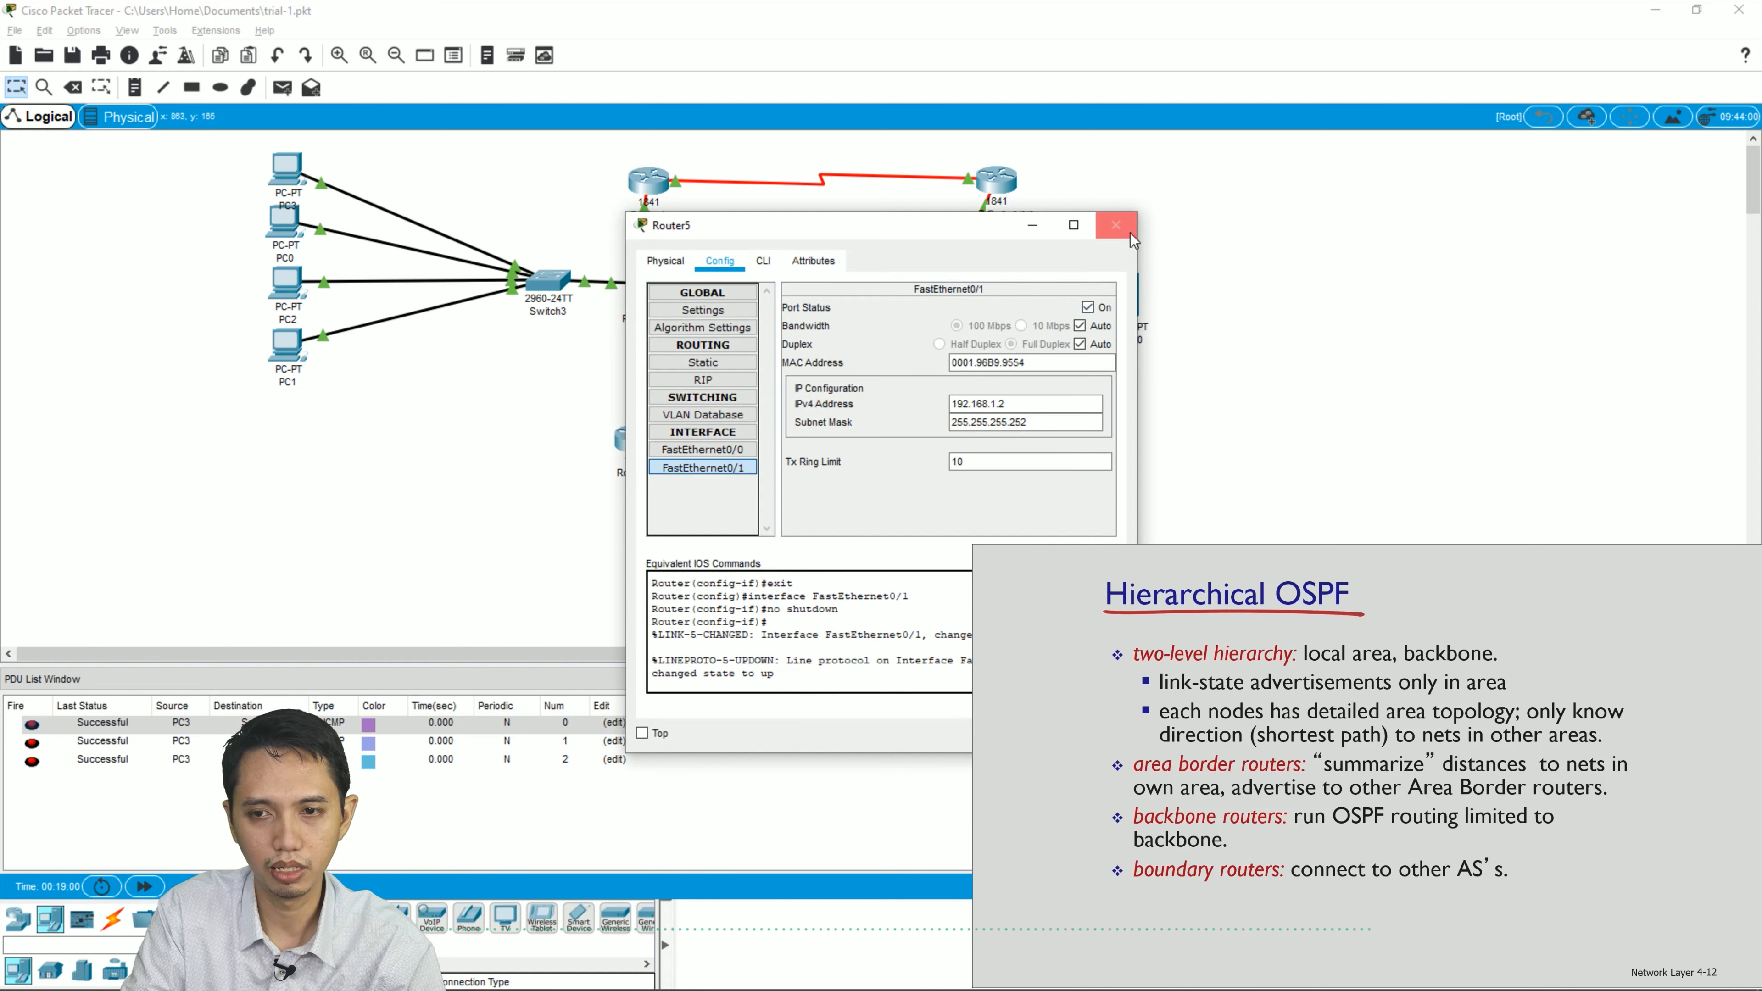
click(1115, 225)
- Turn on Router4's Serial0/0/0 and Serial0/0/1 ports to restore its serial links
click(969, 439)
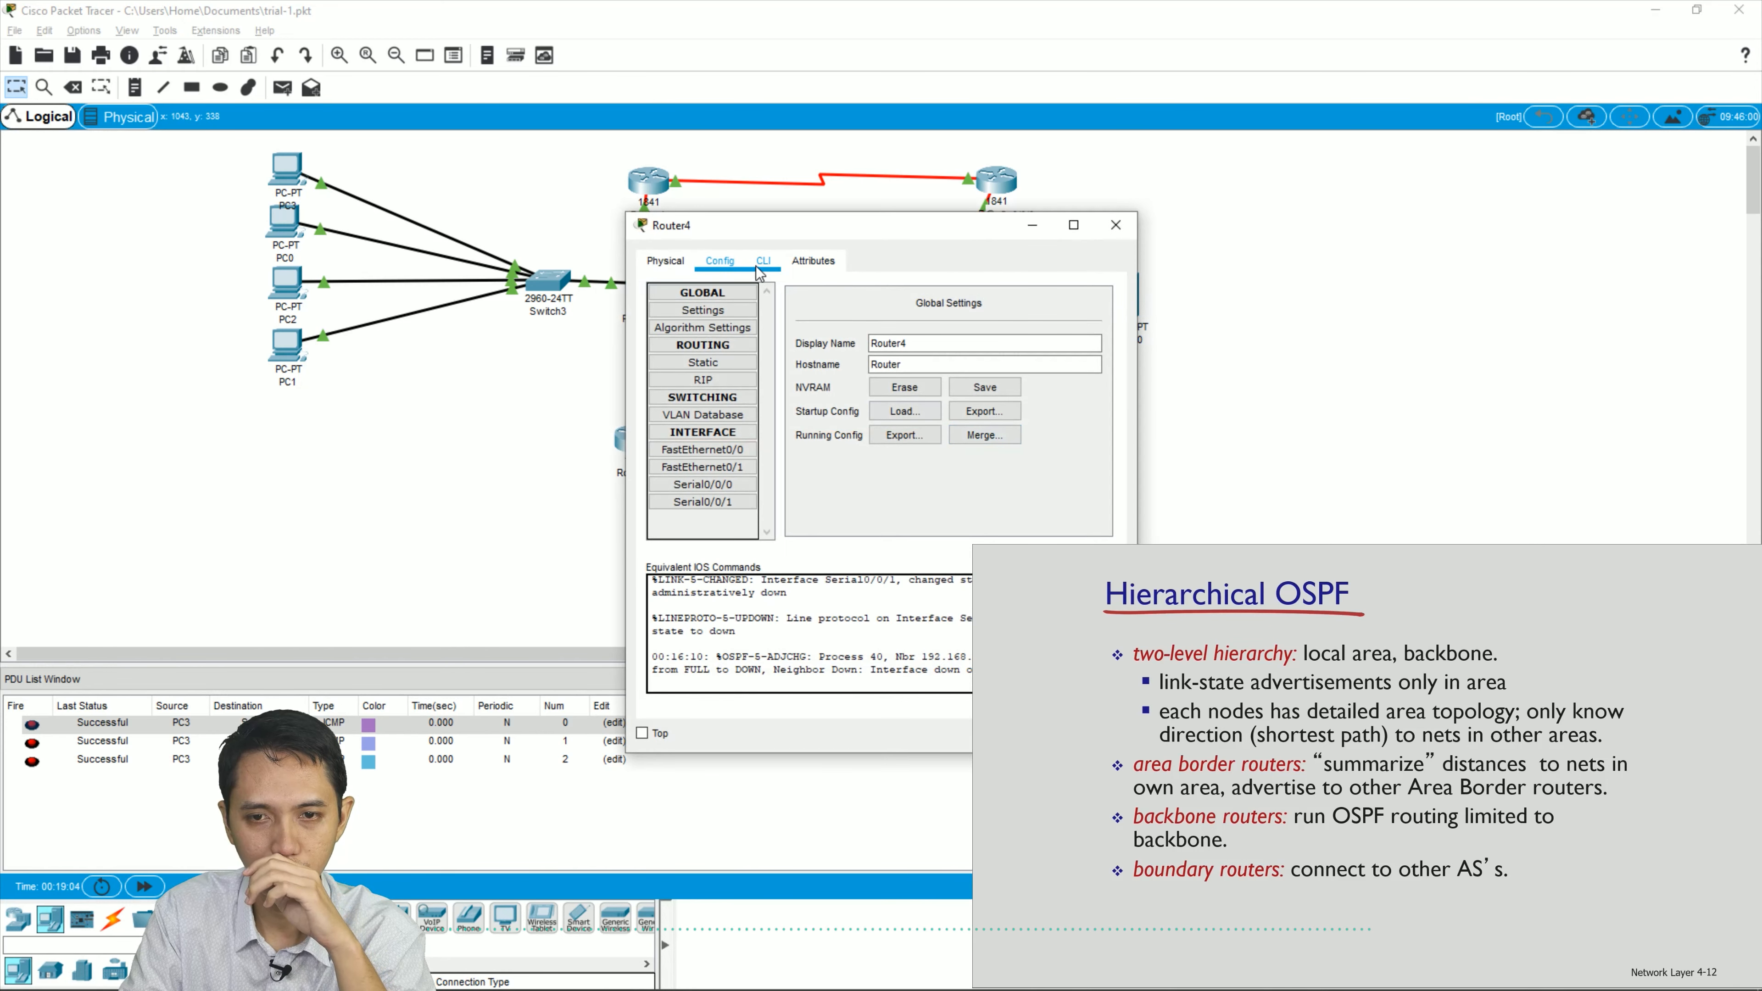
click(757, 264)
click(720, 264)
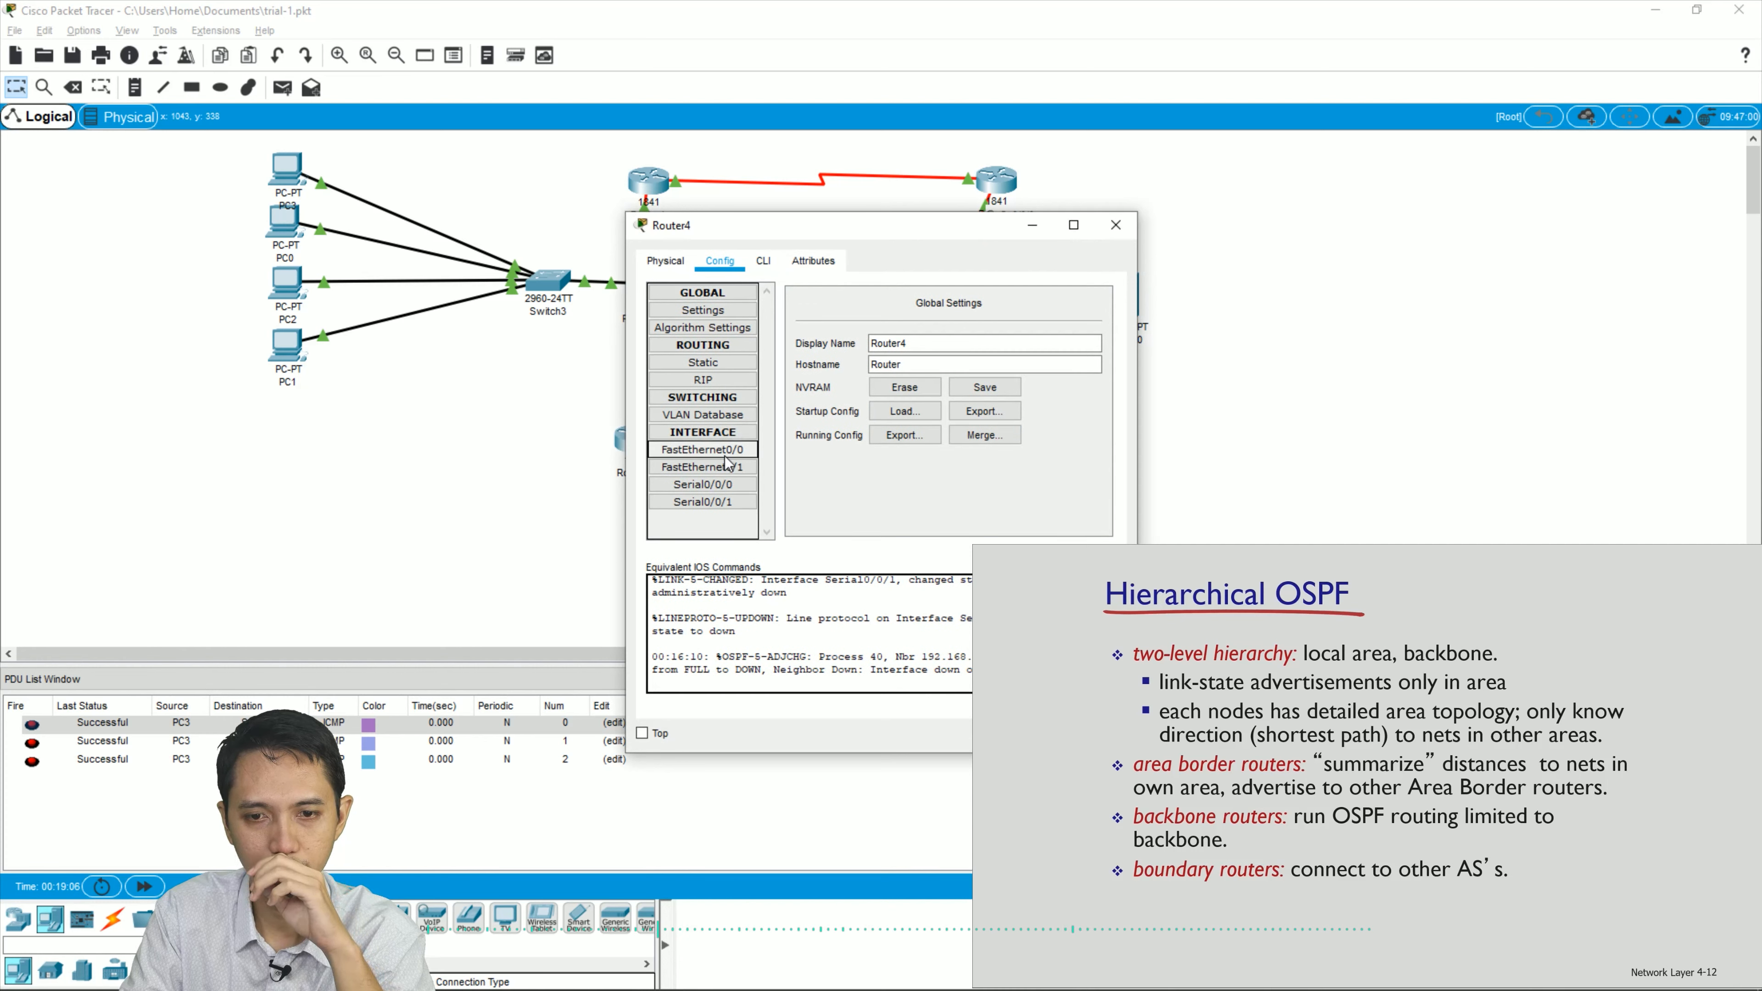
click(703, 485)
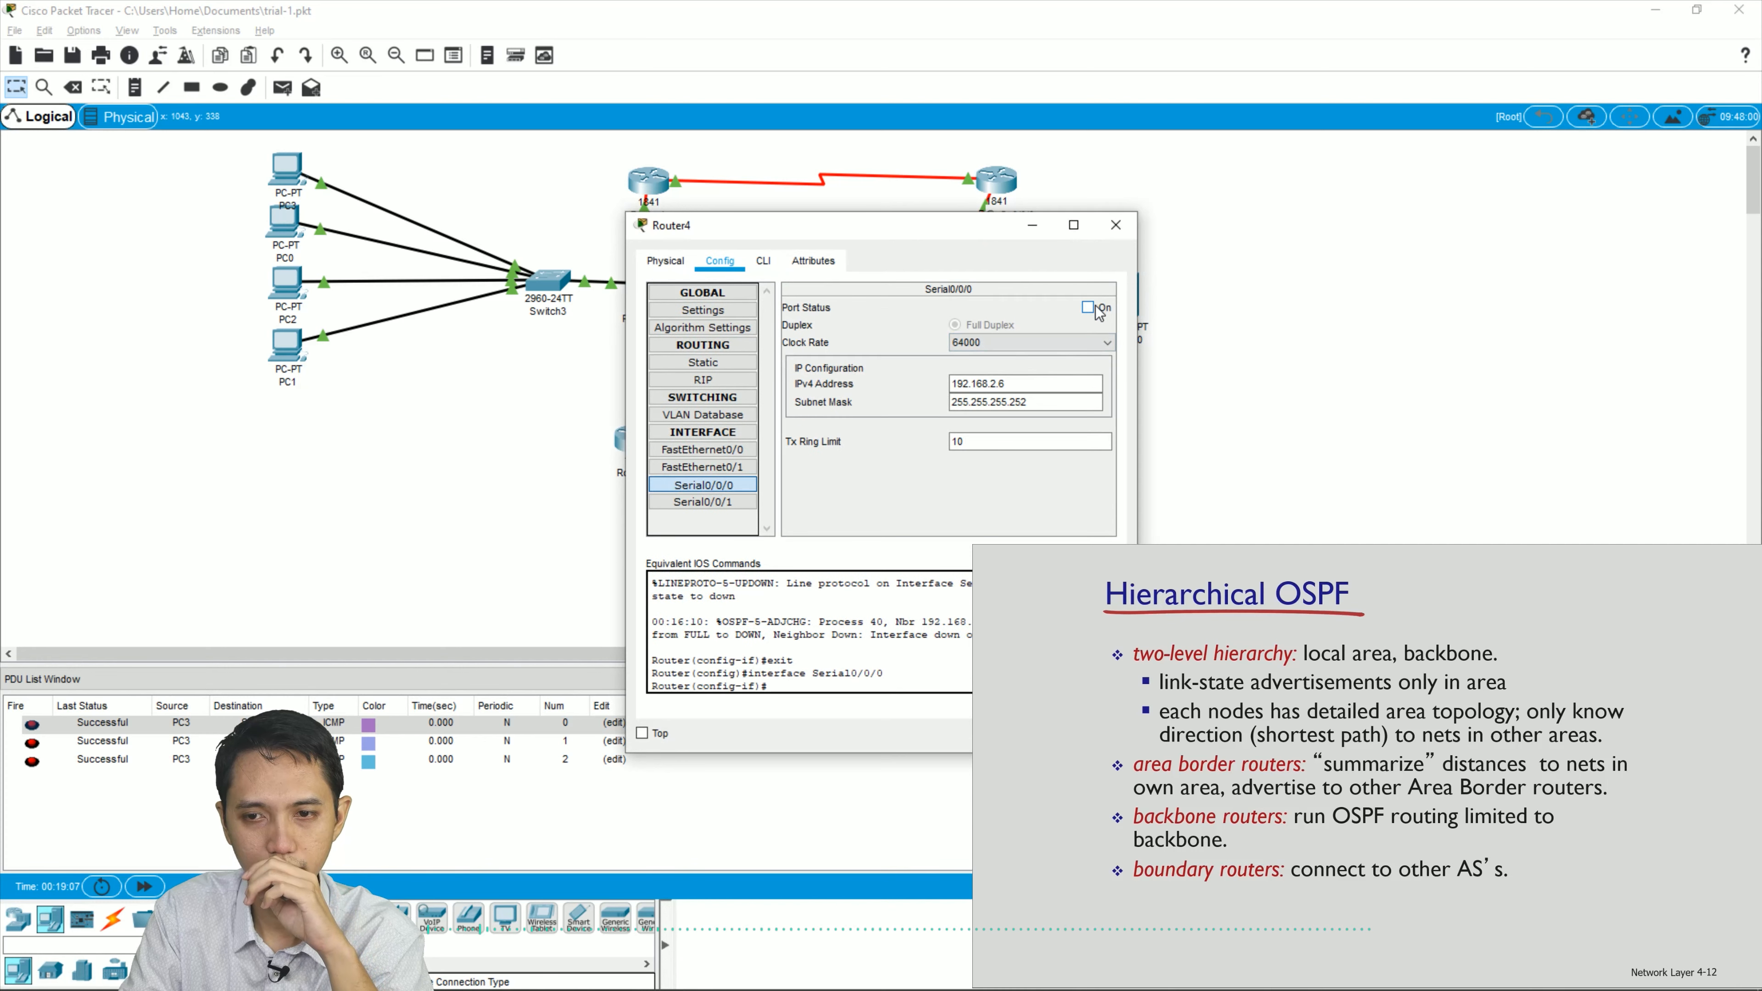
click(1088, 307)
click(703, 502)
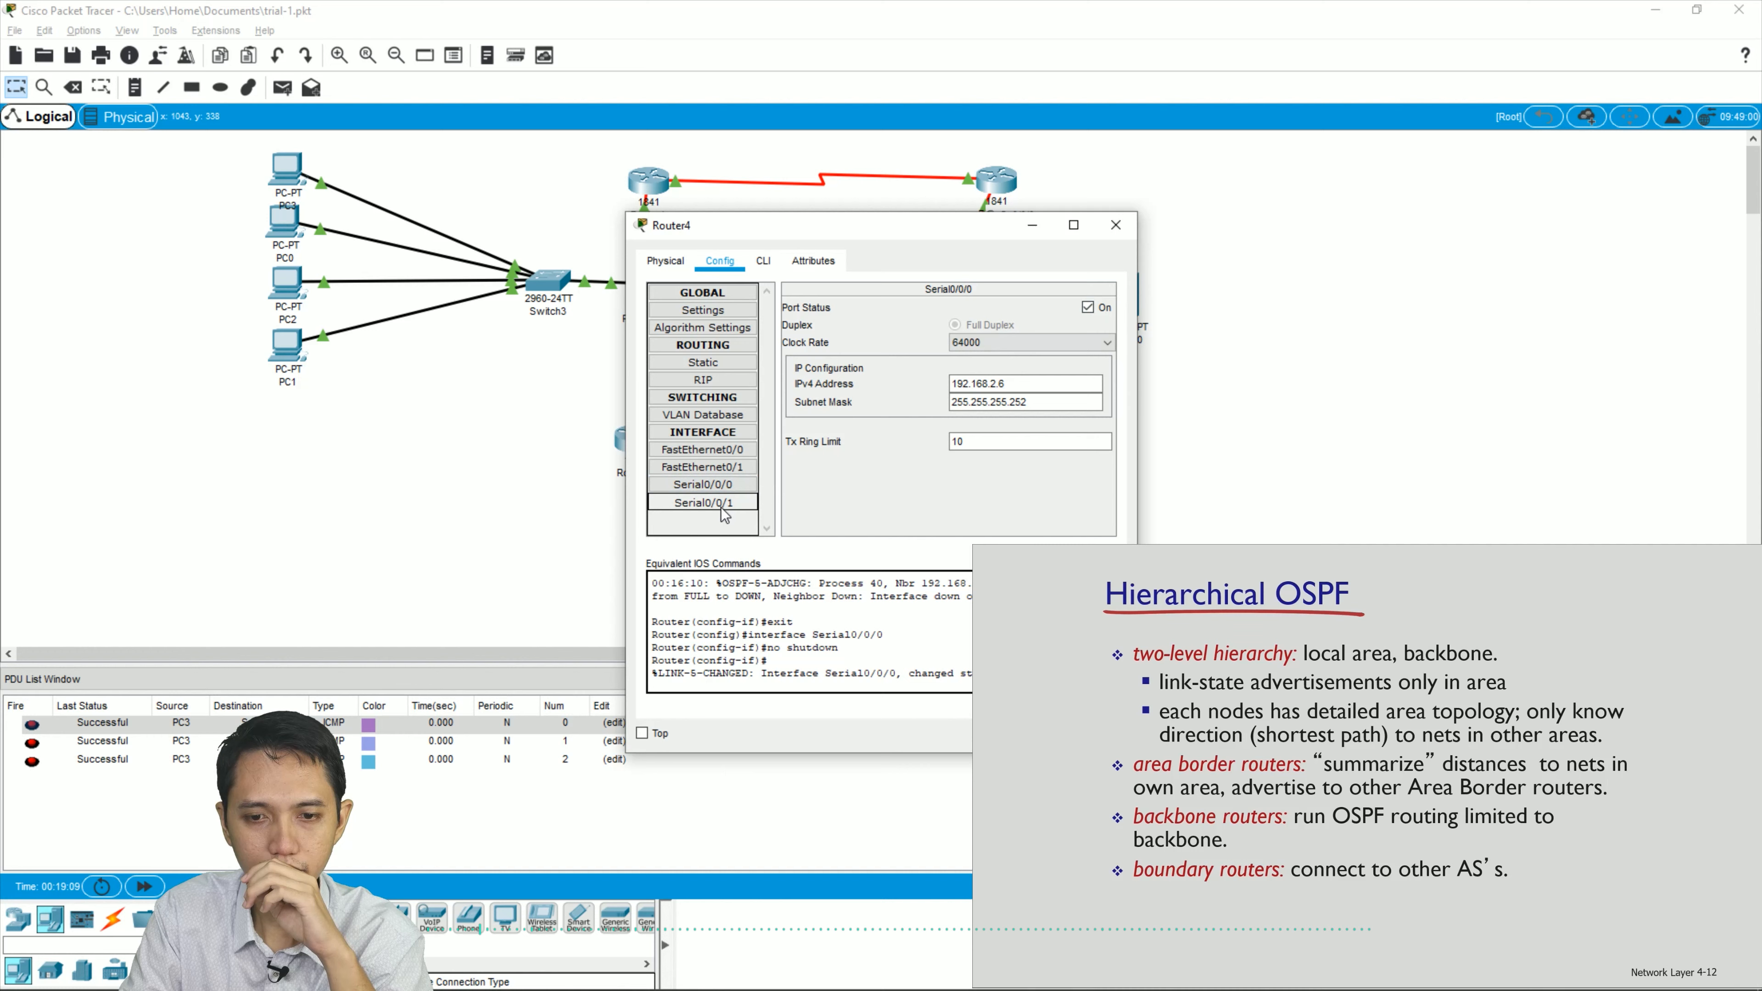
click(1091, 306)
click(1116, 225)
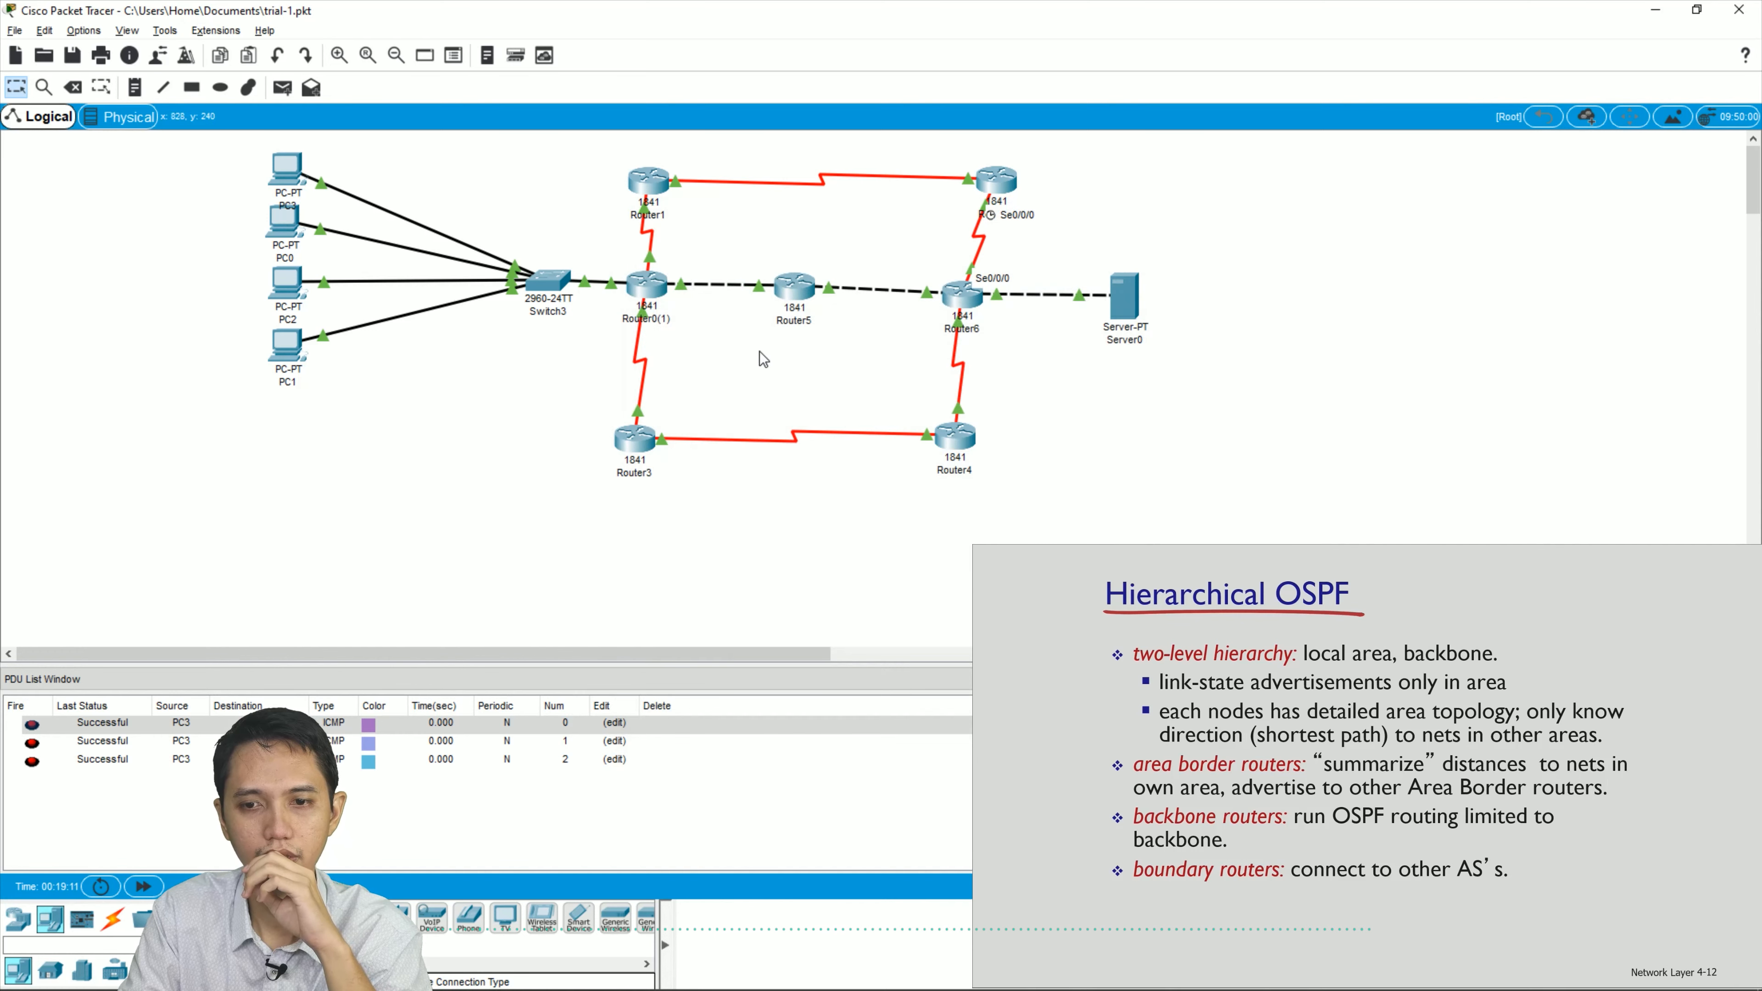
- Check Router0(1)'s command-line log for messages about the restored links
click(646, 290)
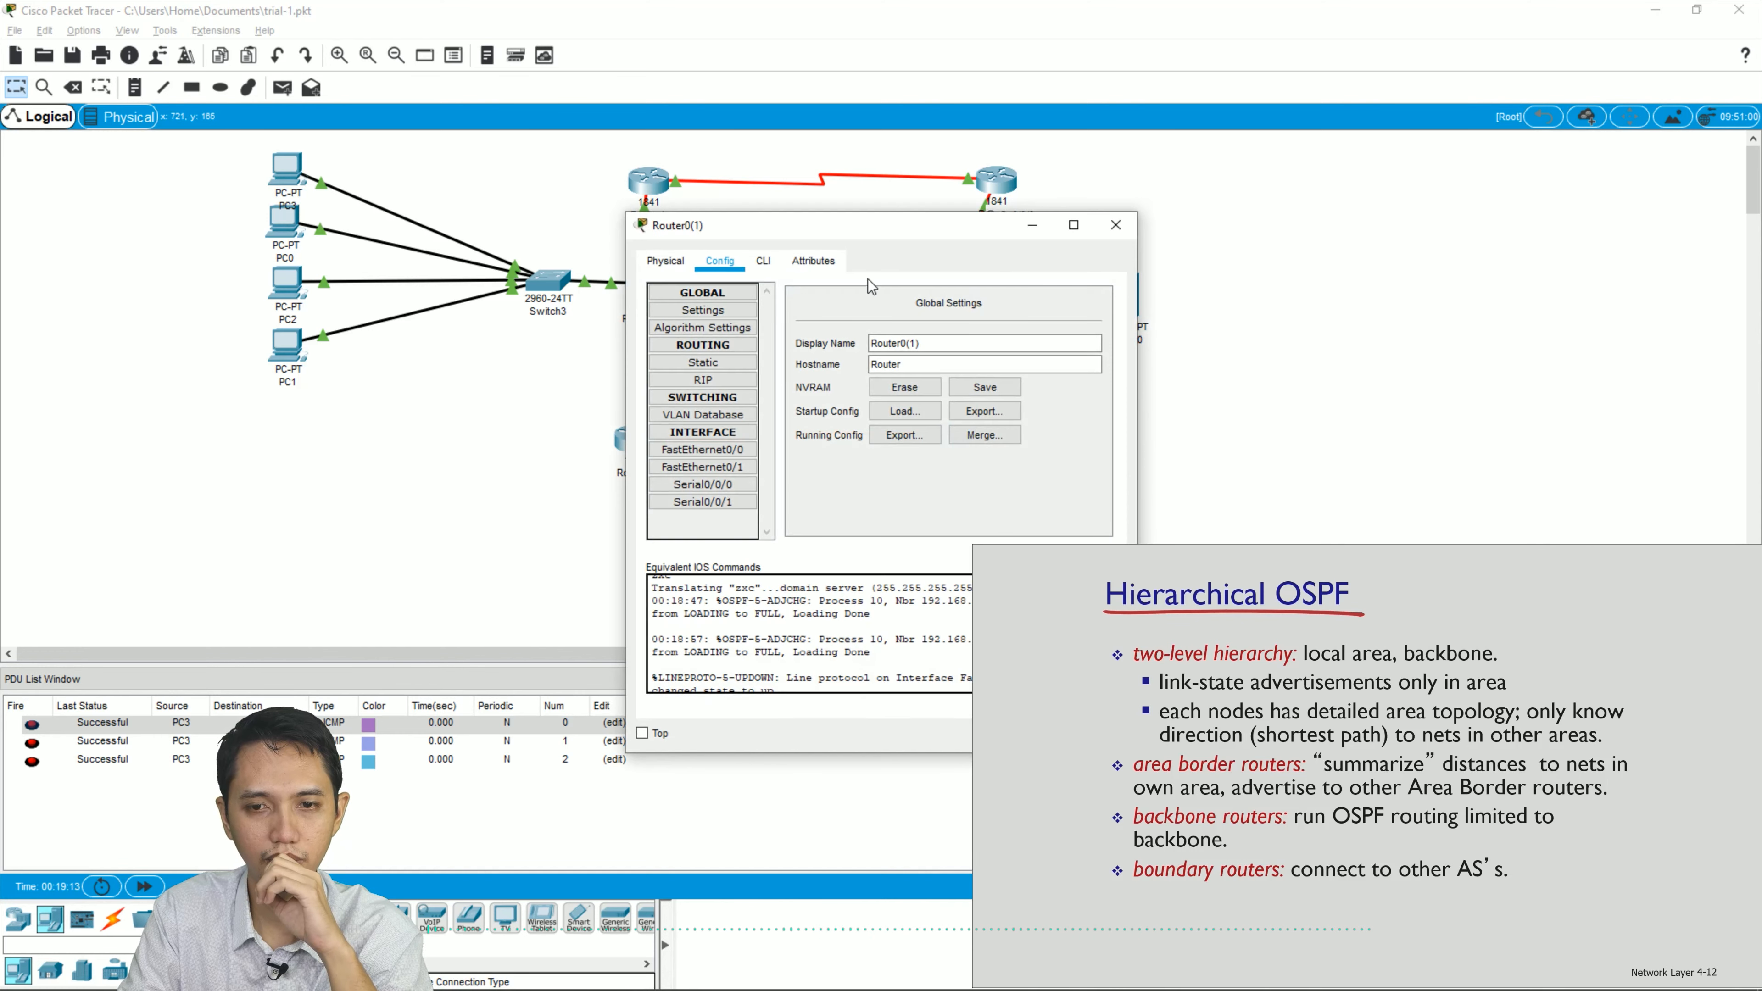
click(765, 263)
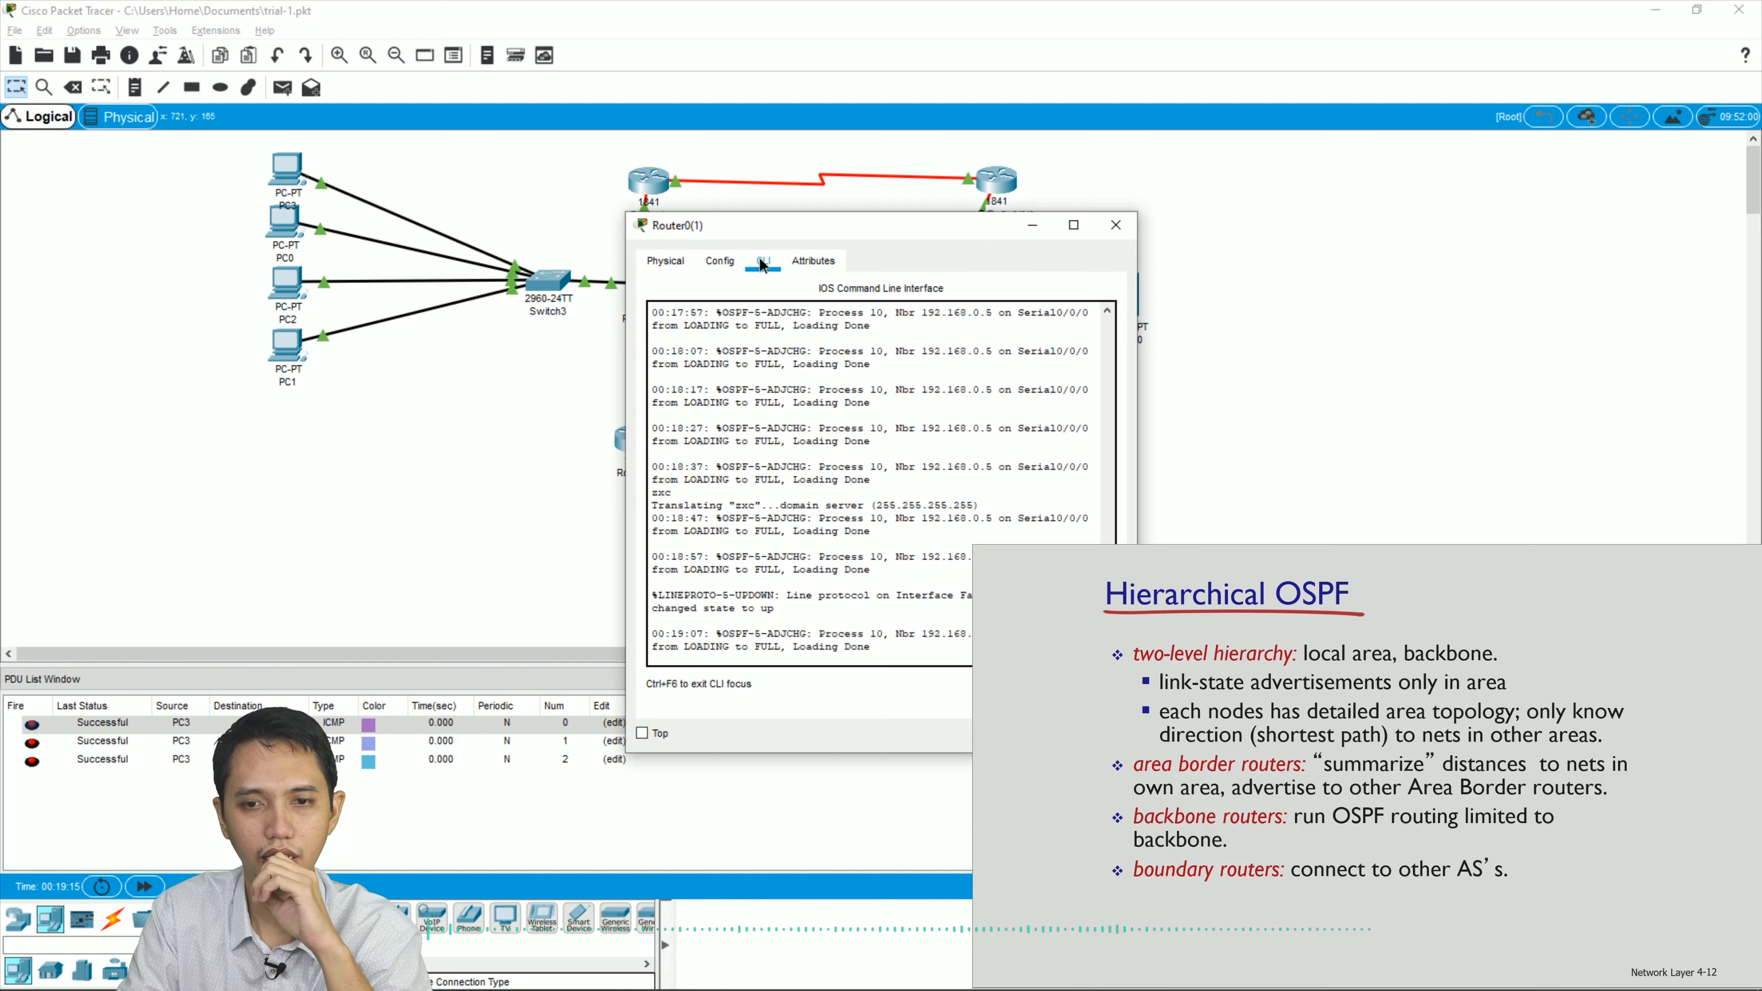
click(1115, 225)
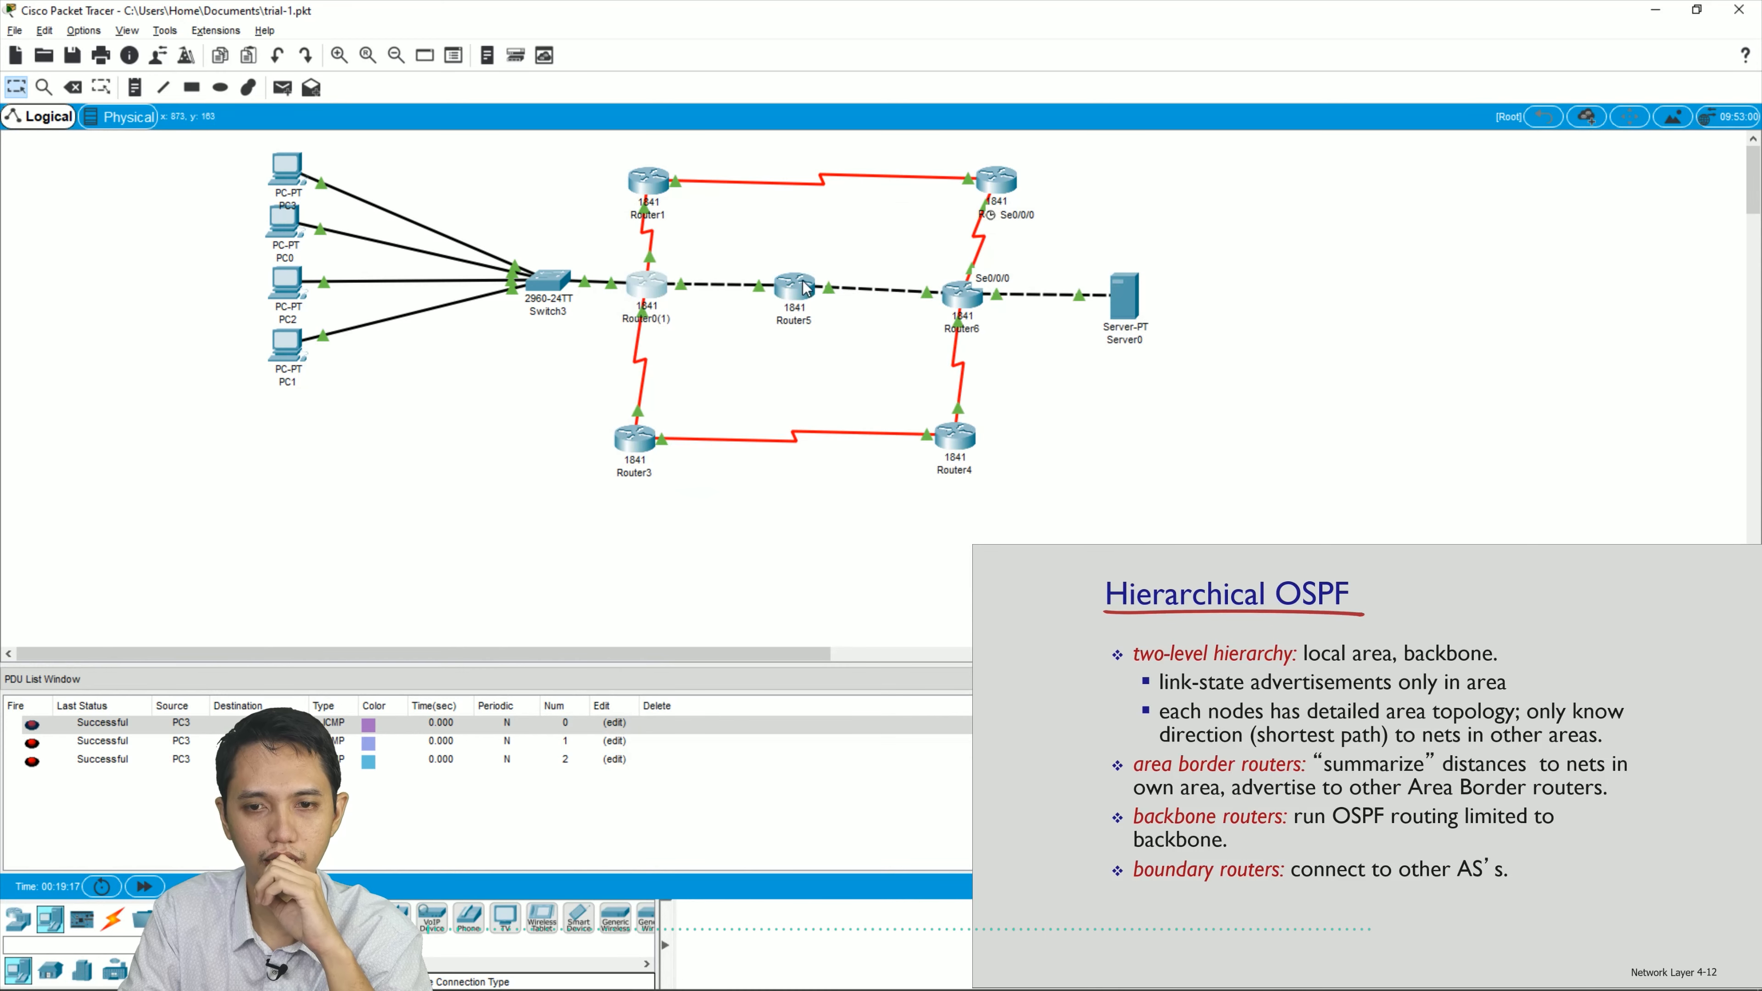
- Exit interface and global configuration modes on Router5's command line to reach privileged EXEC mode
click(798, 288)
click(763, 261)
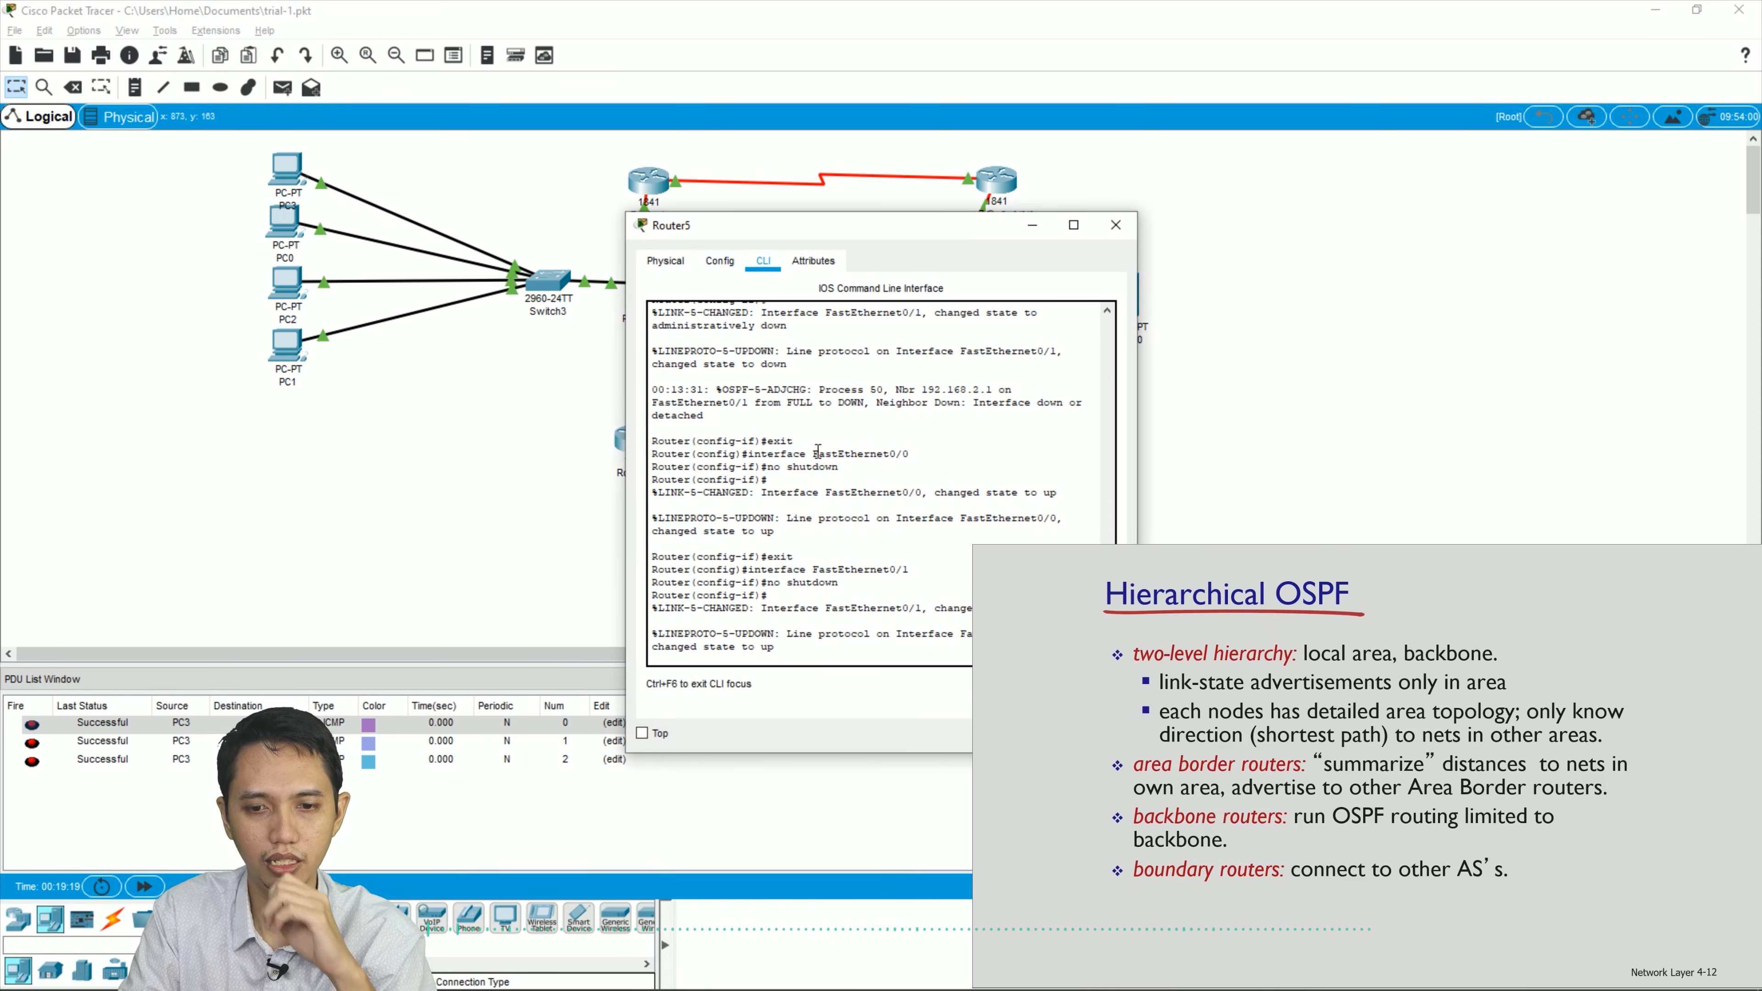
key(Return)
key(Return)
key(Return)
key(Return)
key(Return)
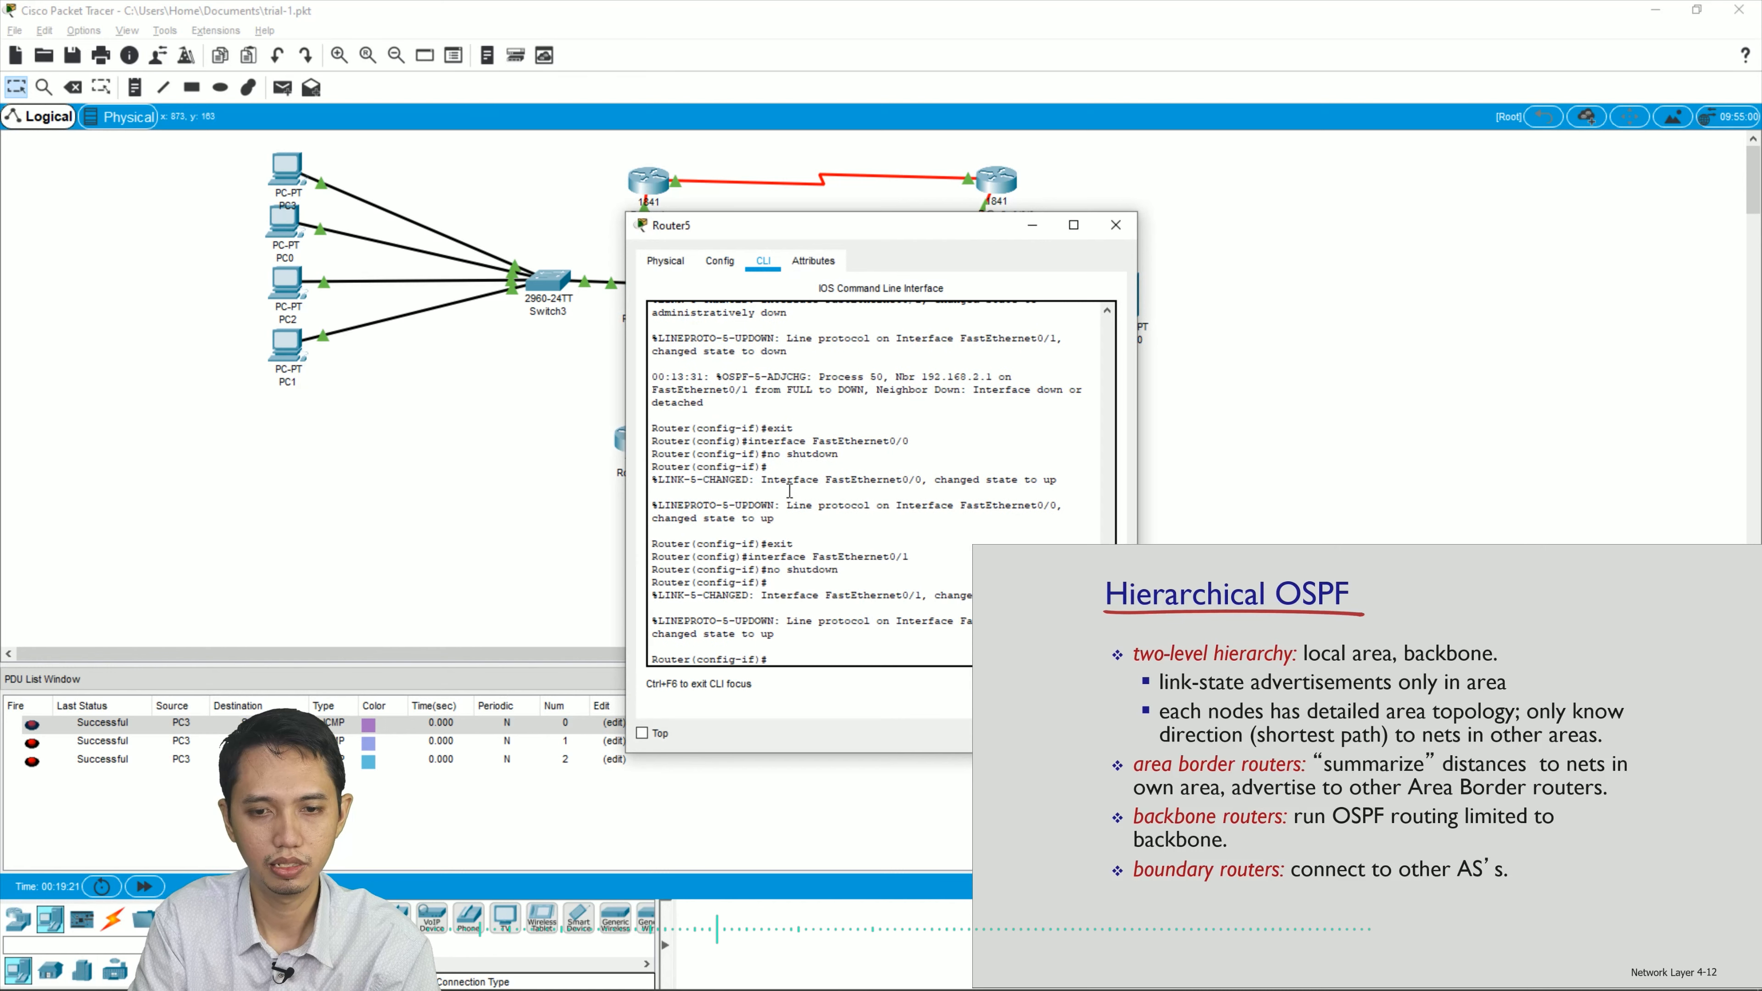
text(ex)
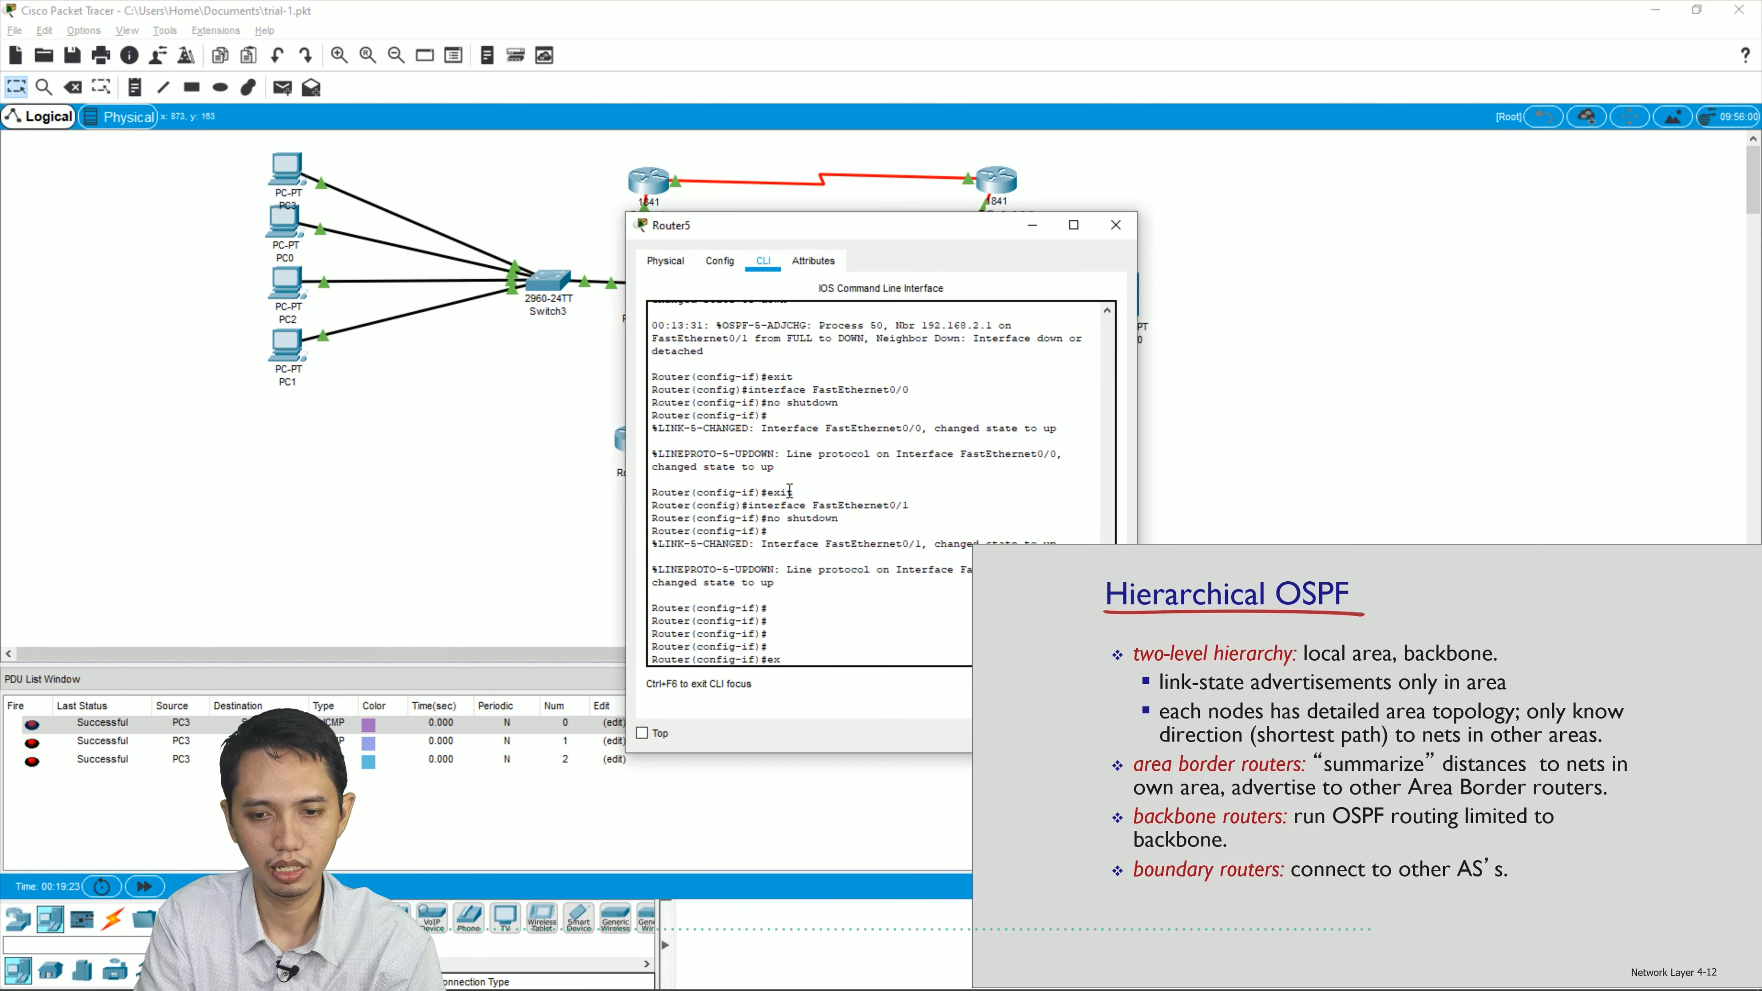
key(Return)
text(ex)
key(Return)
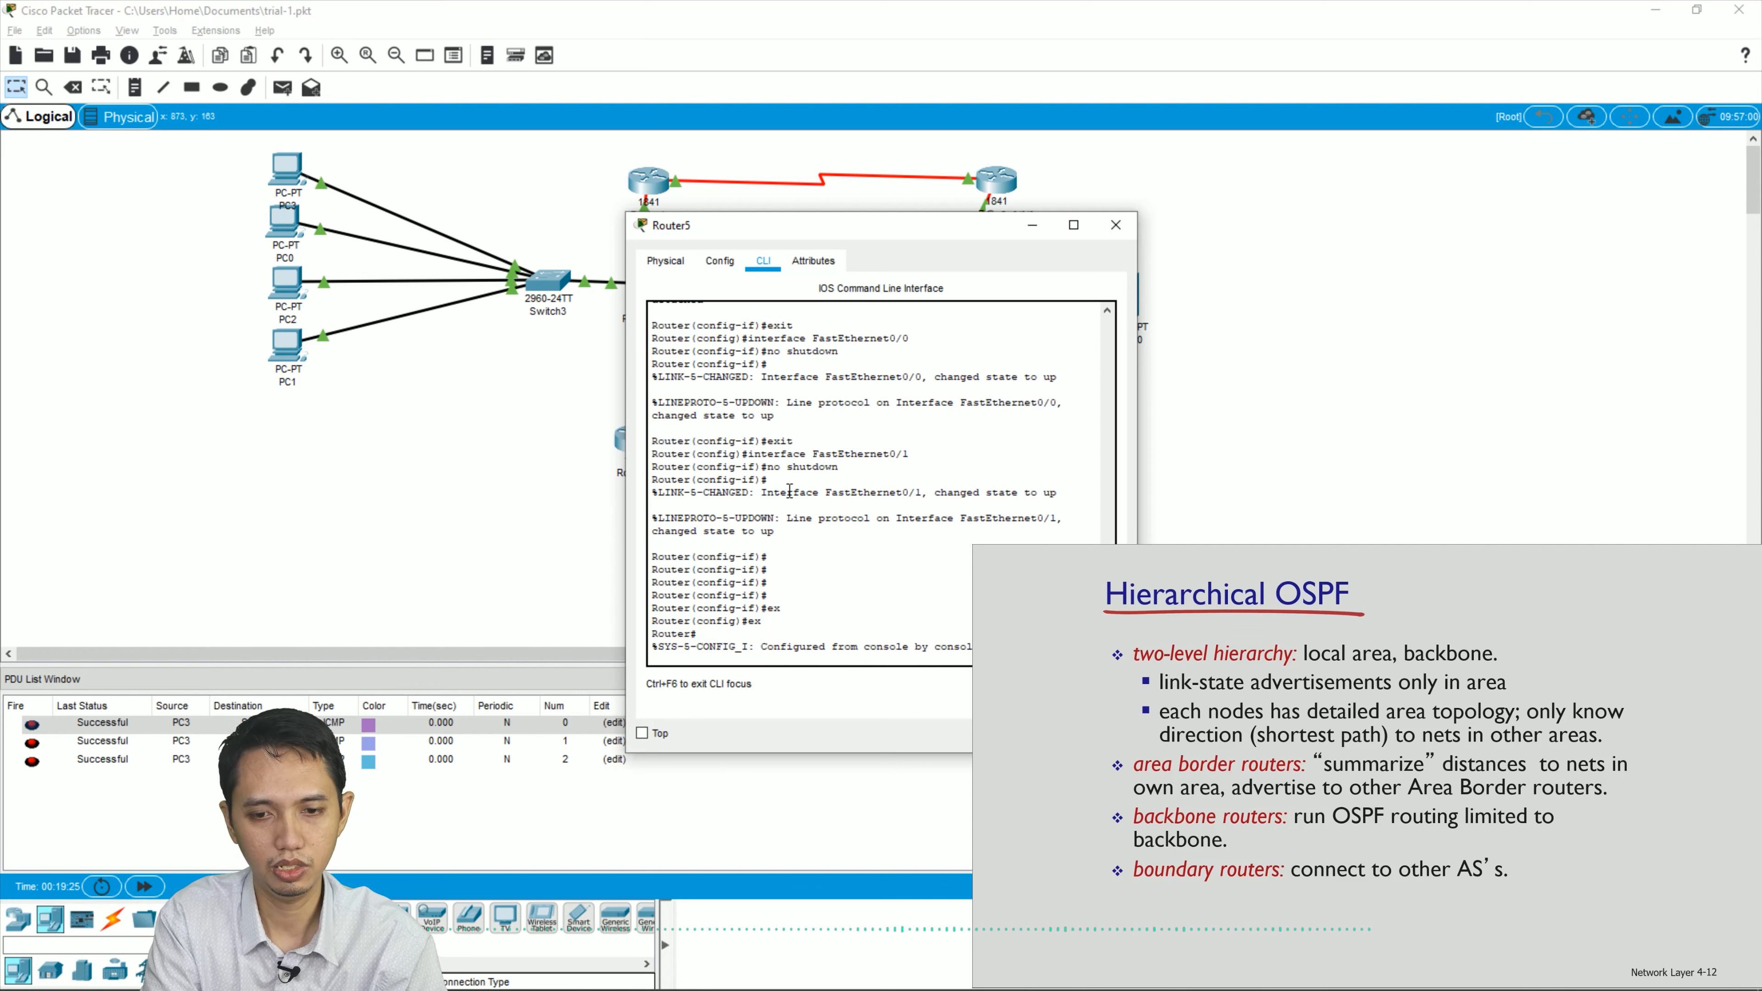
- Display Router5's routing table with sh ip route and highlight part of the second directly connected network's address
text(sh ip route)
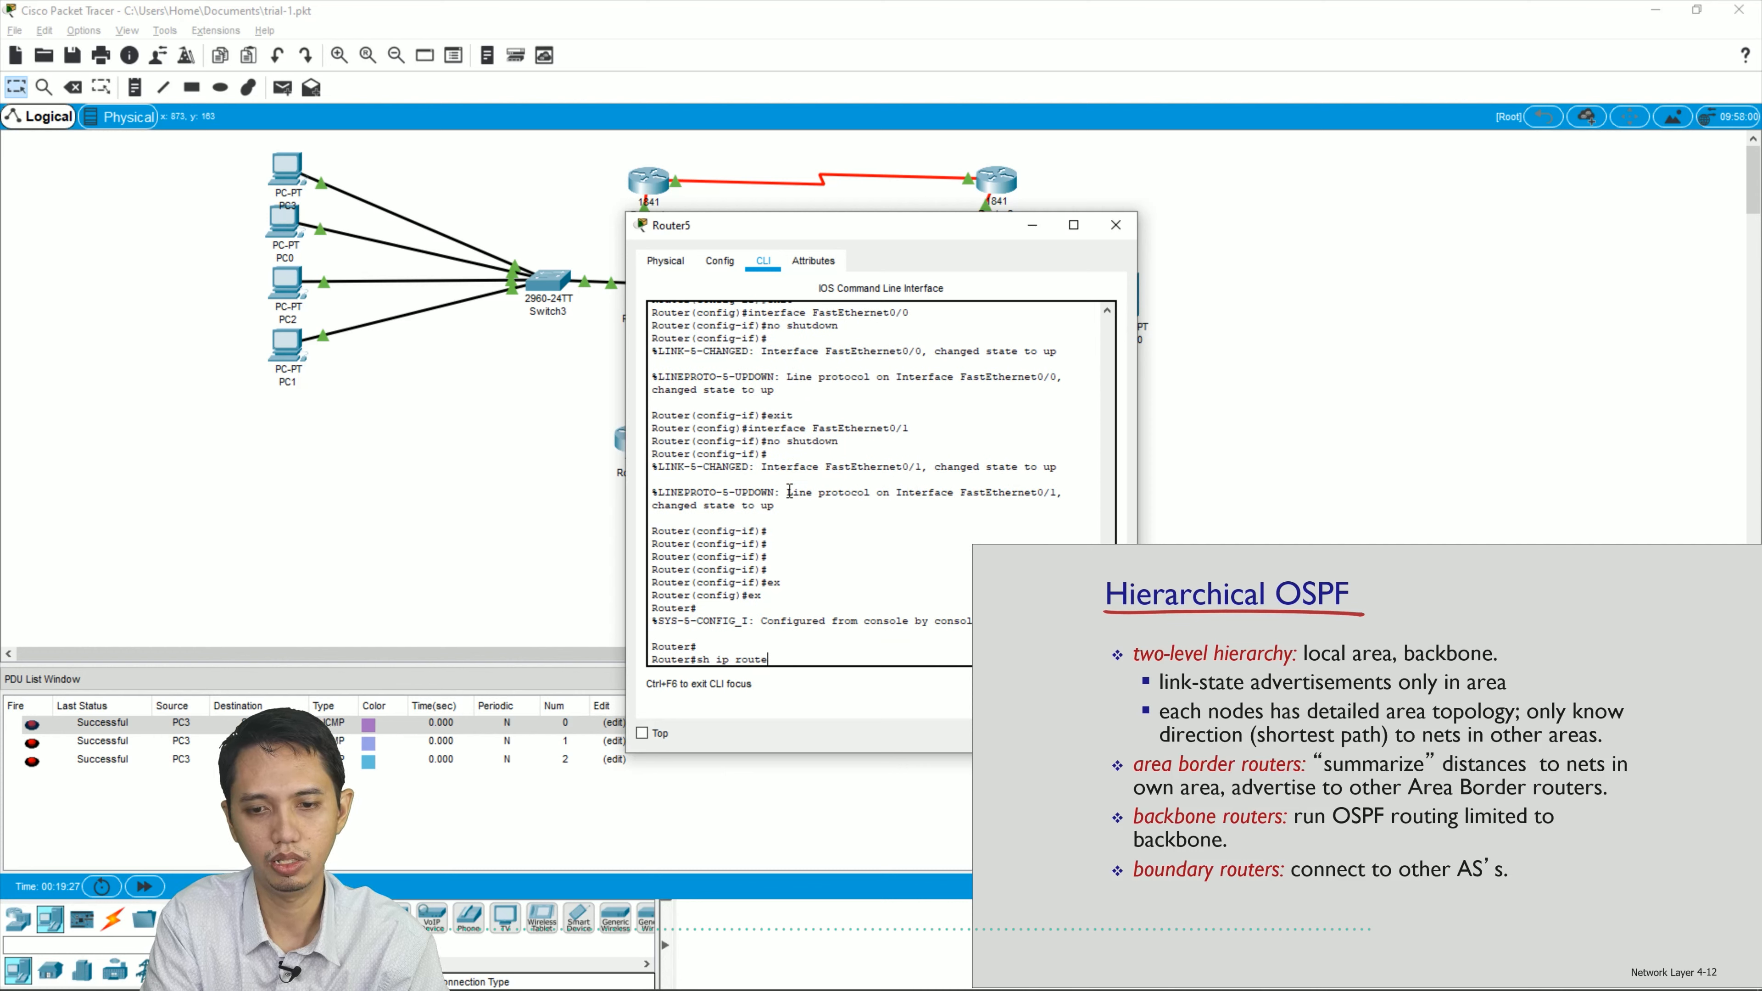
key(Return)
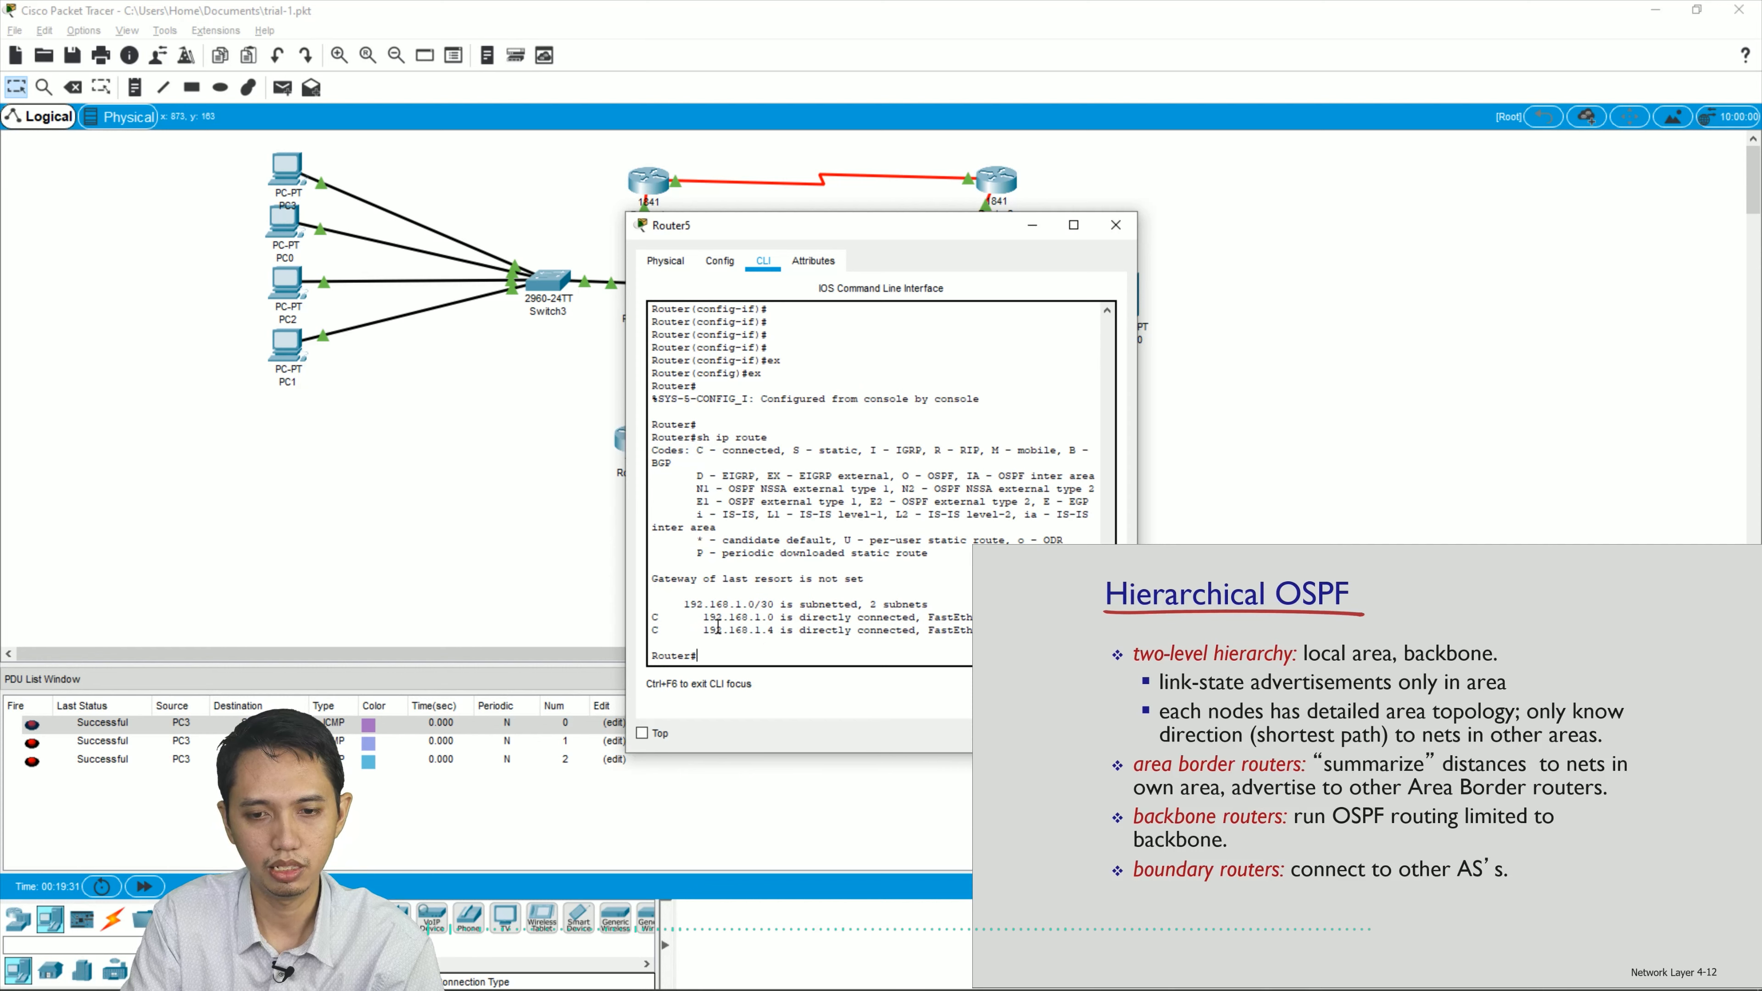
drag(729, 617, 774, 632)
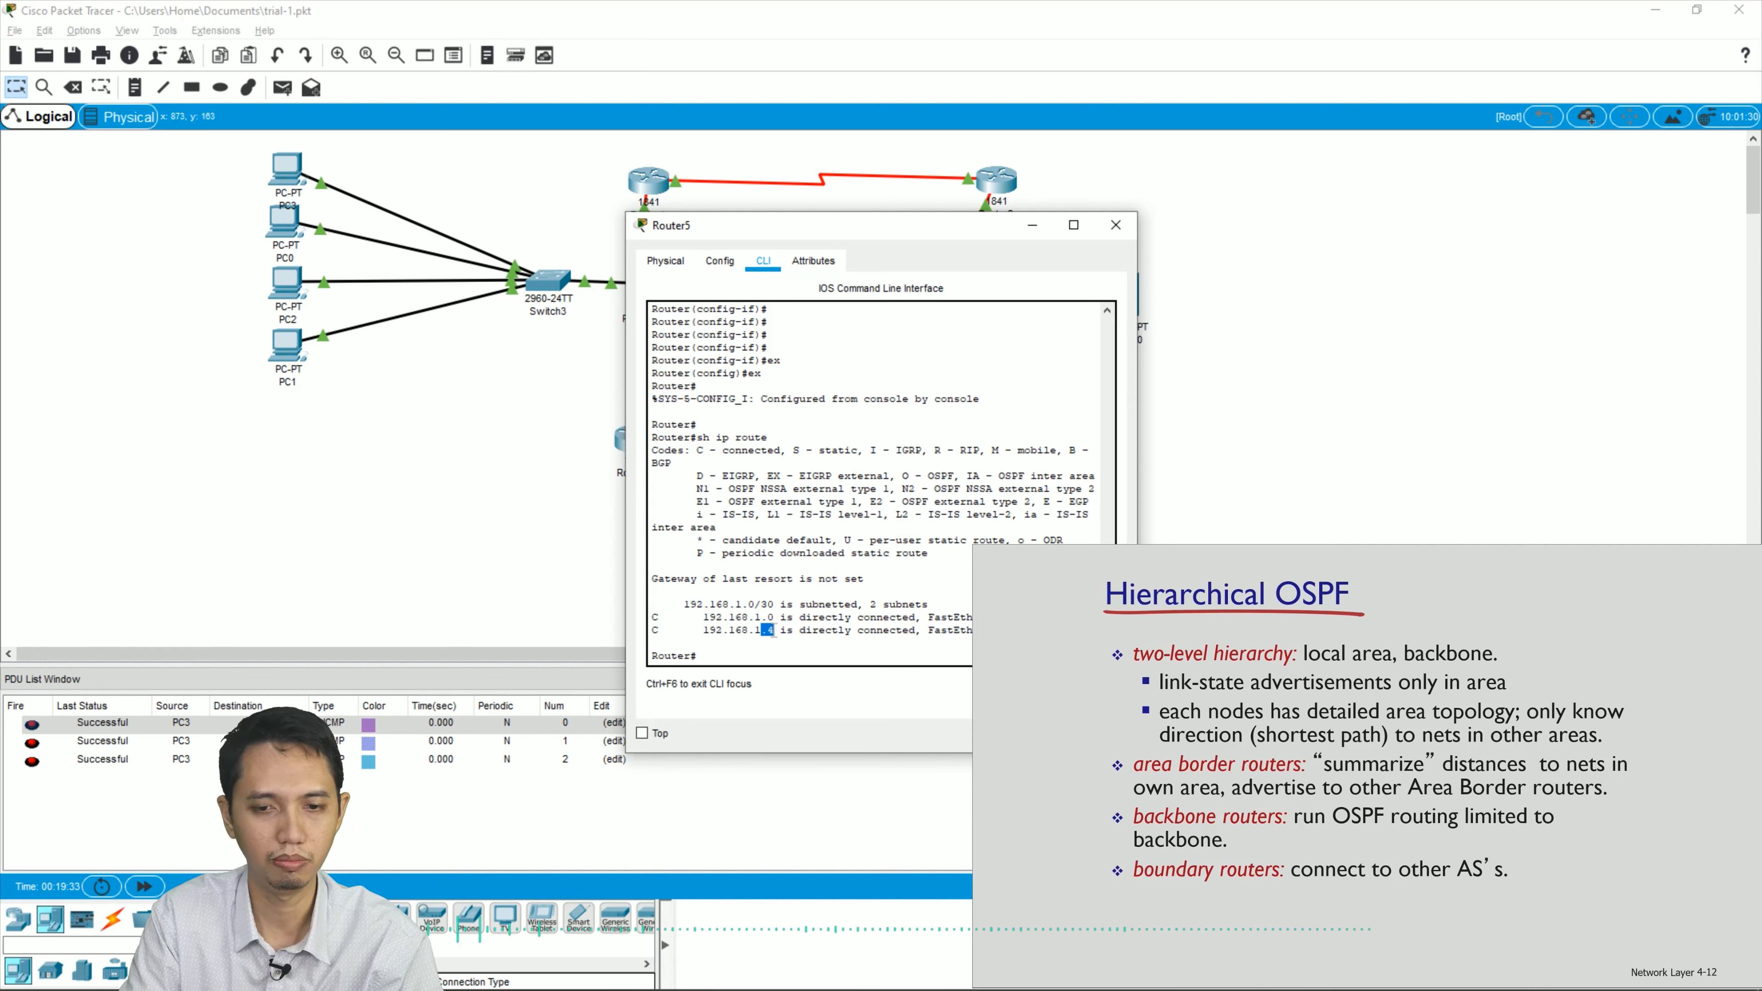
click(1115, 225)
- Open Router6's command line and enter privileged EXEC mode with enable
click(969, 306)
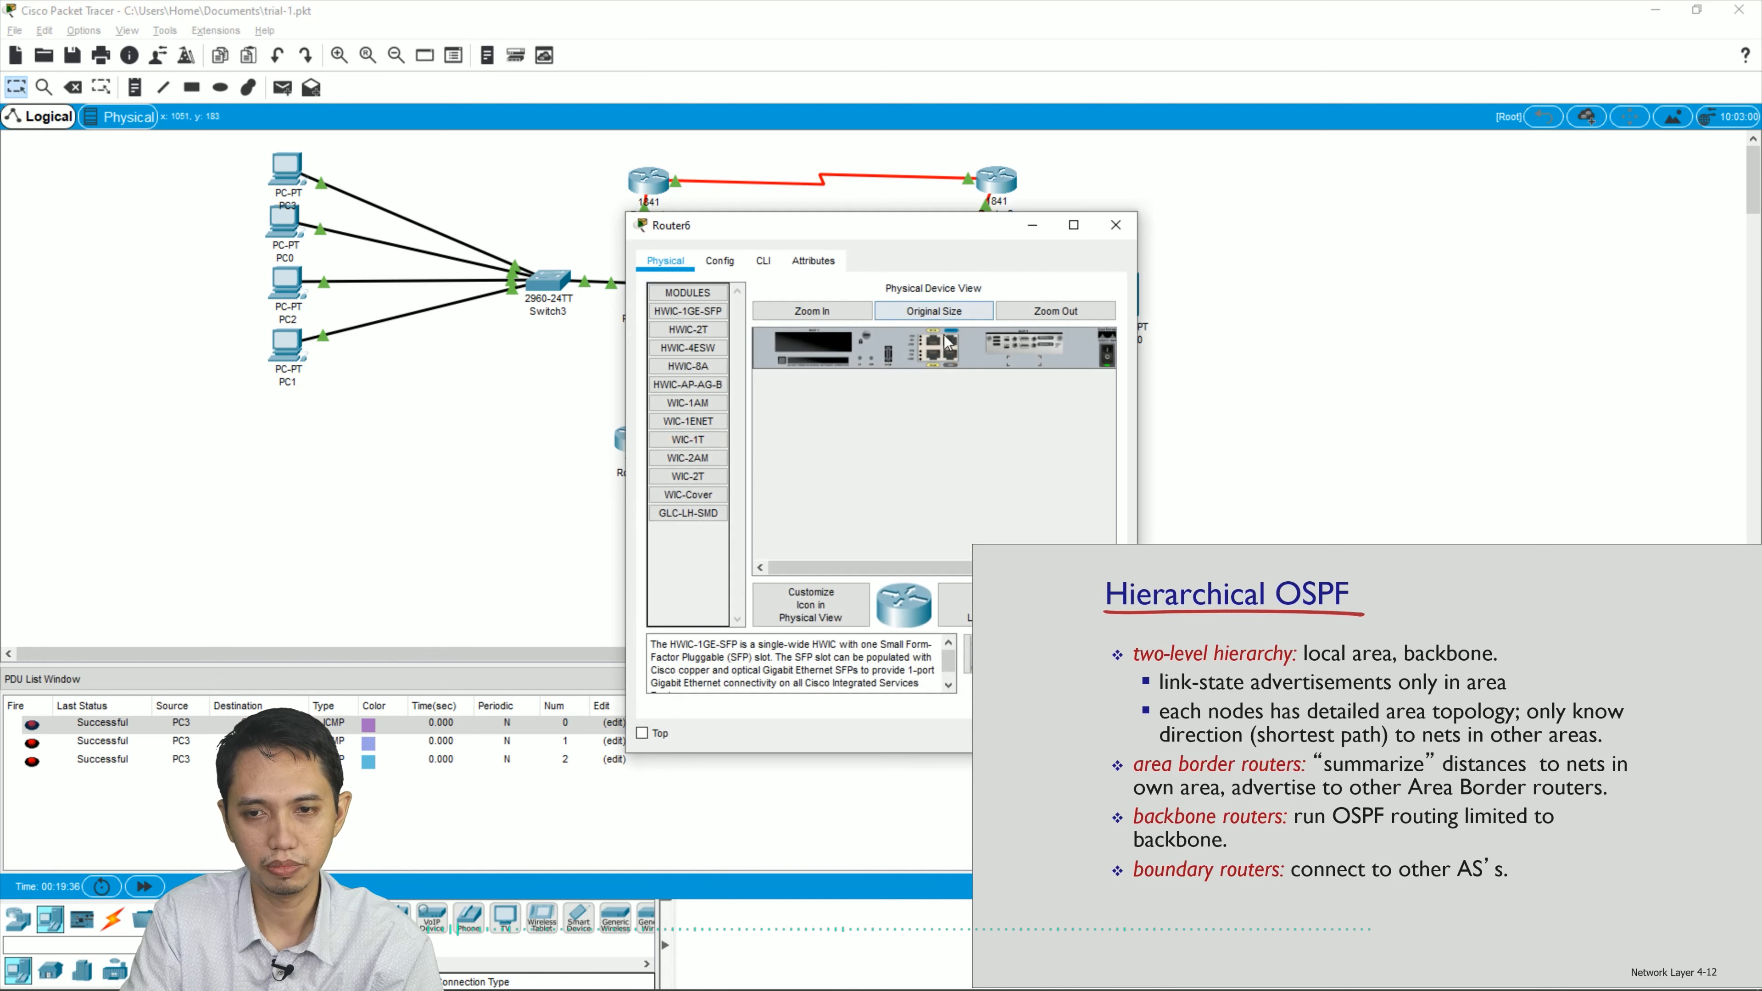
click(762, 263)
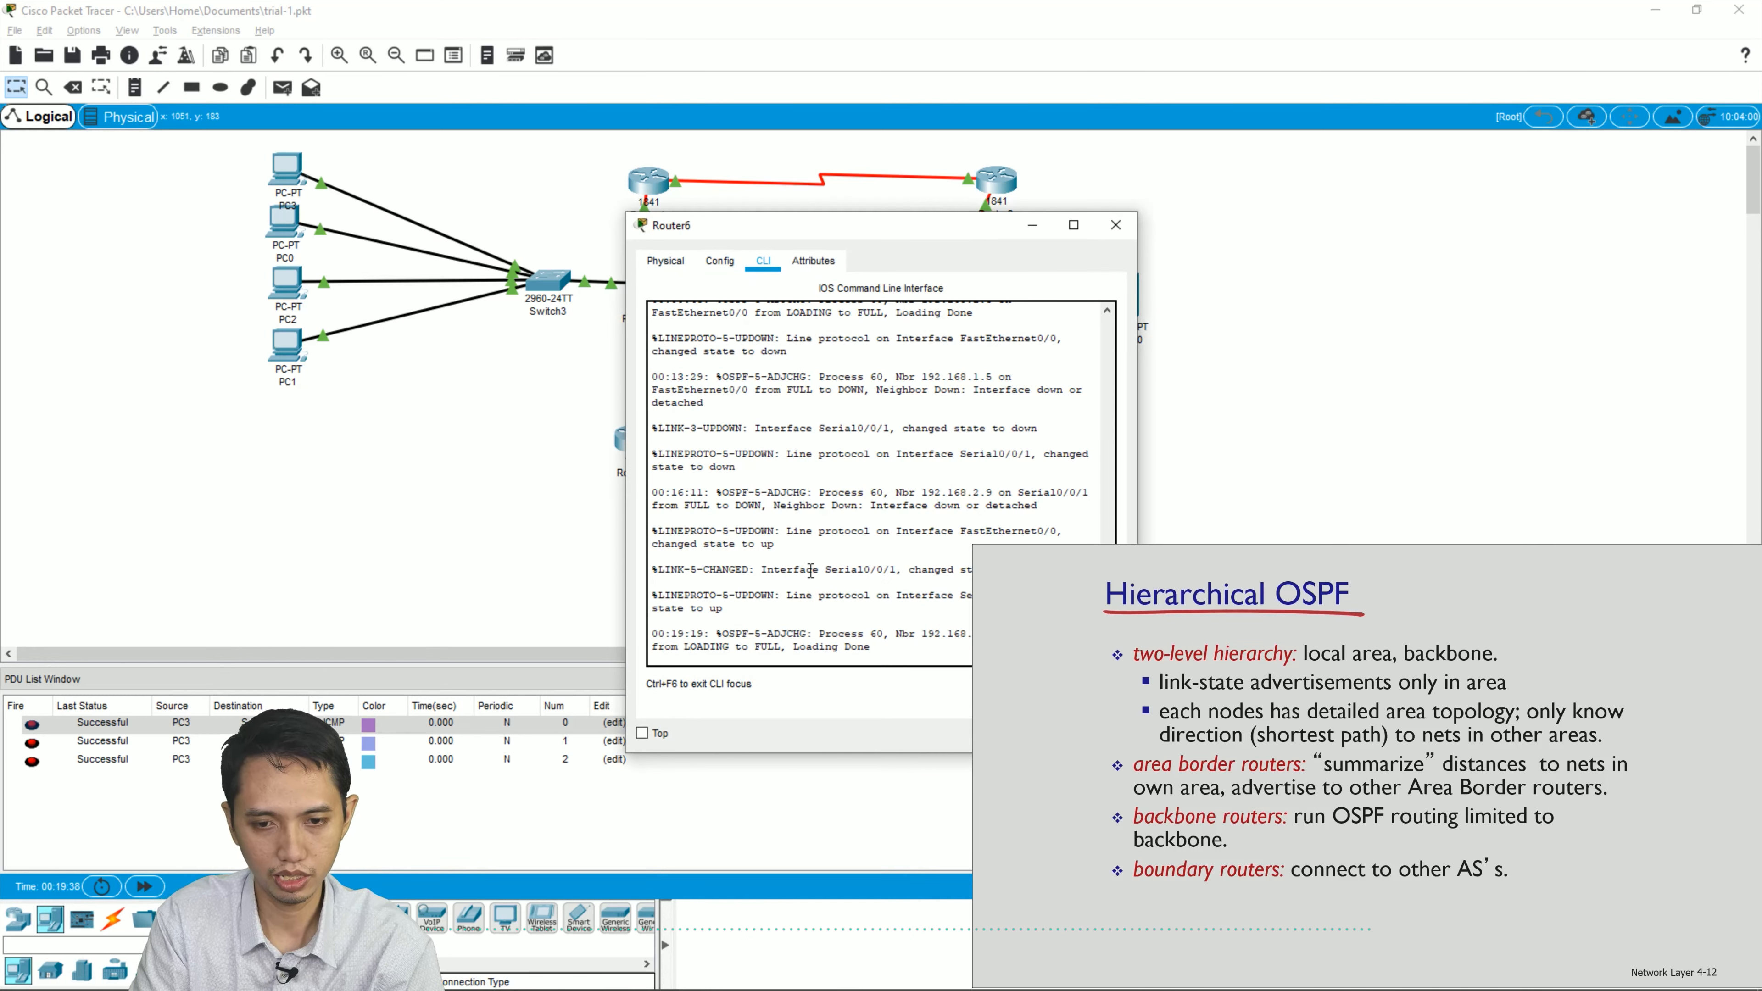
click(777, 623)
key(Return)
key(Return)
key(Return)
key(Return)
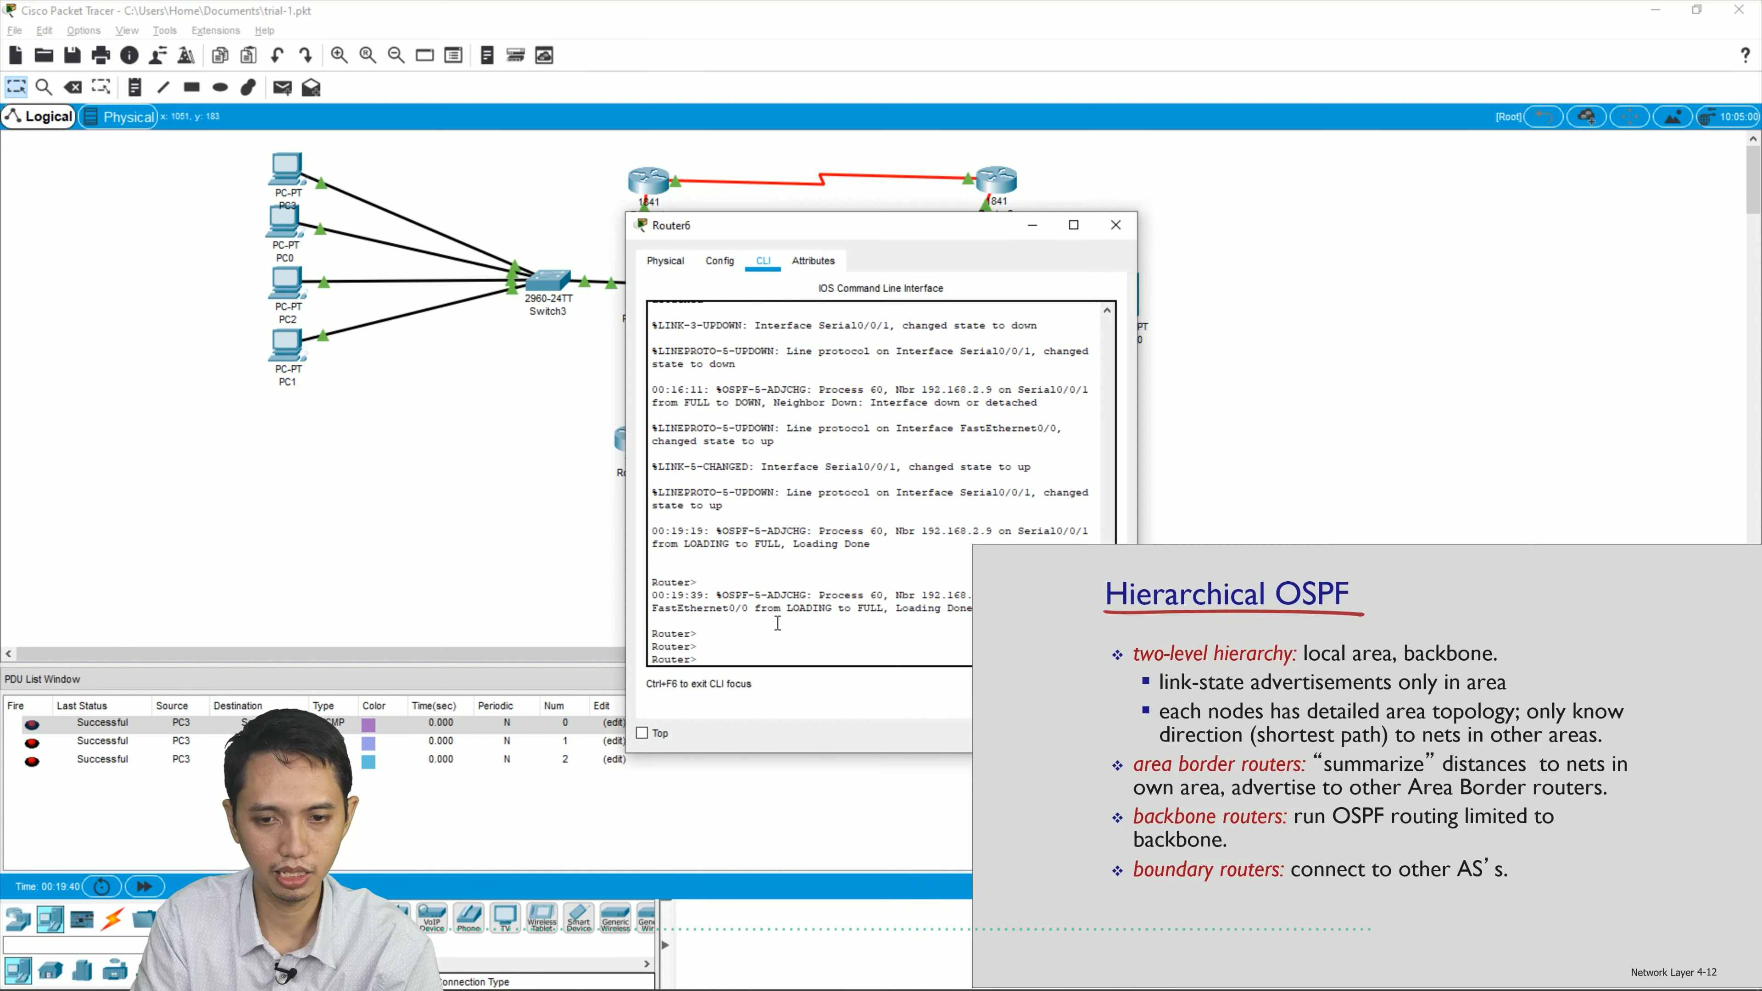
text(enable)
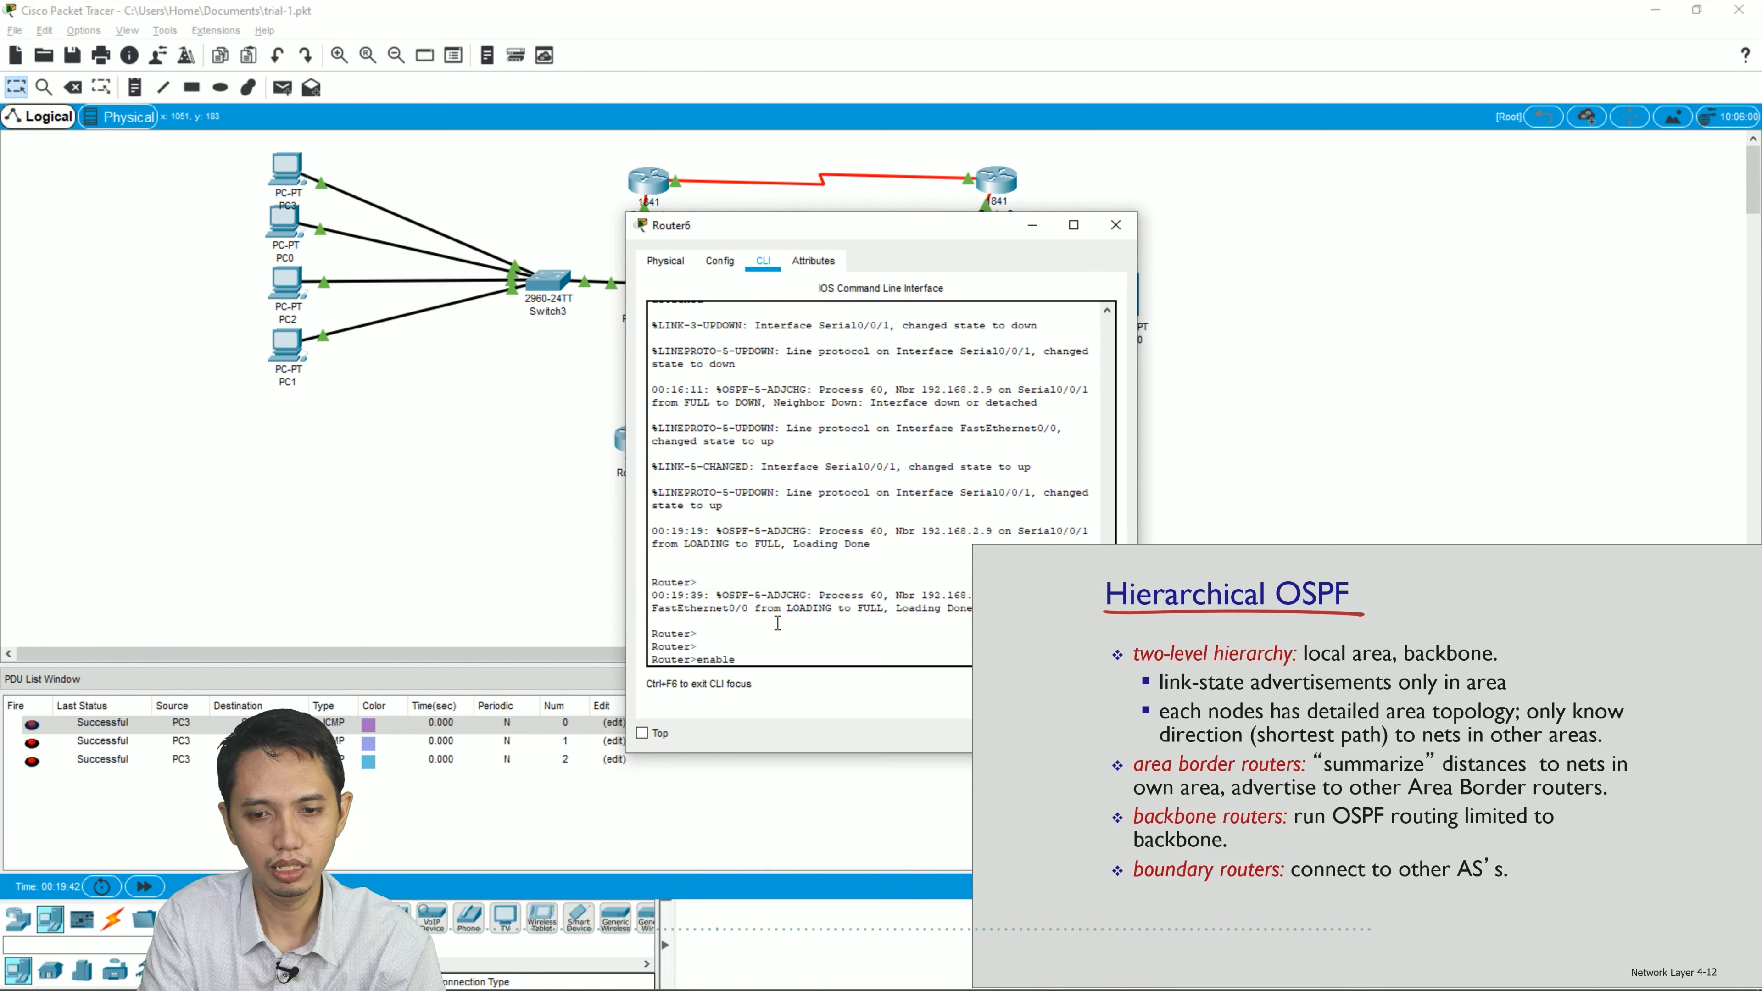
key(Return)
- Display Router6's routing table with sh ip route and move its window clear of the router topology
text(sh ip route)
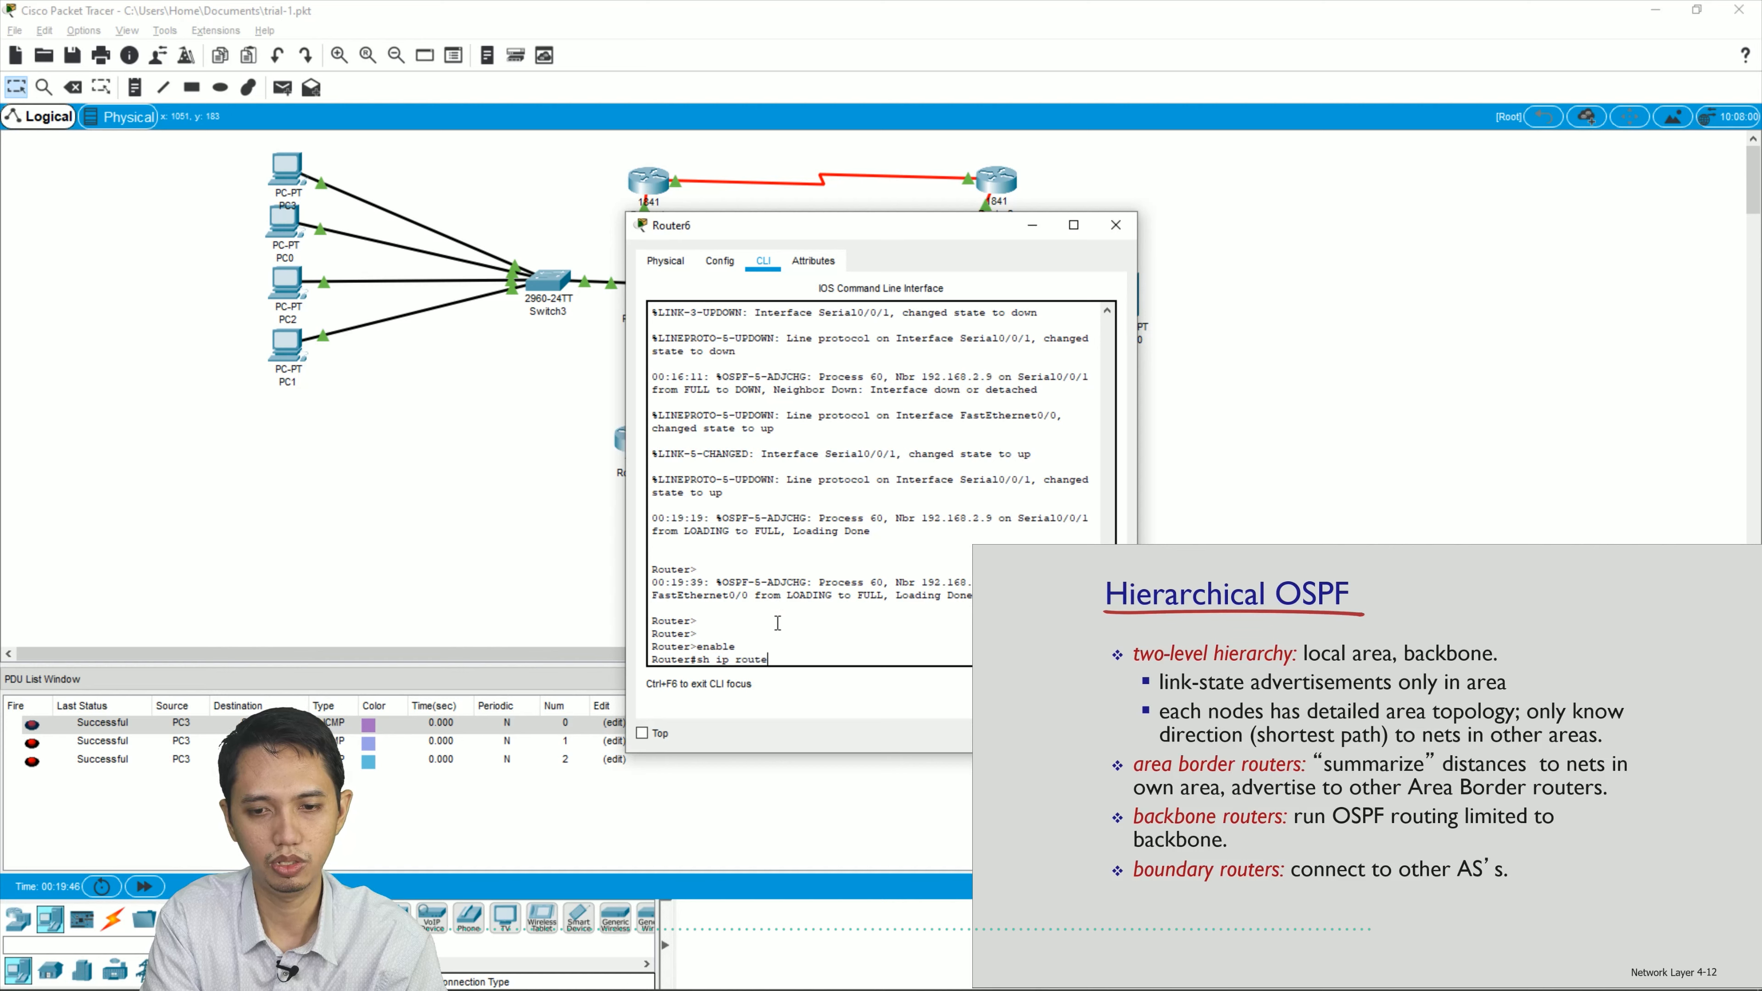
key(Return)
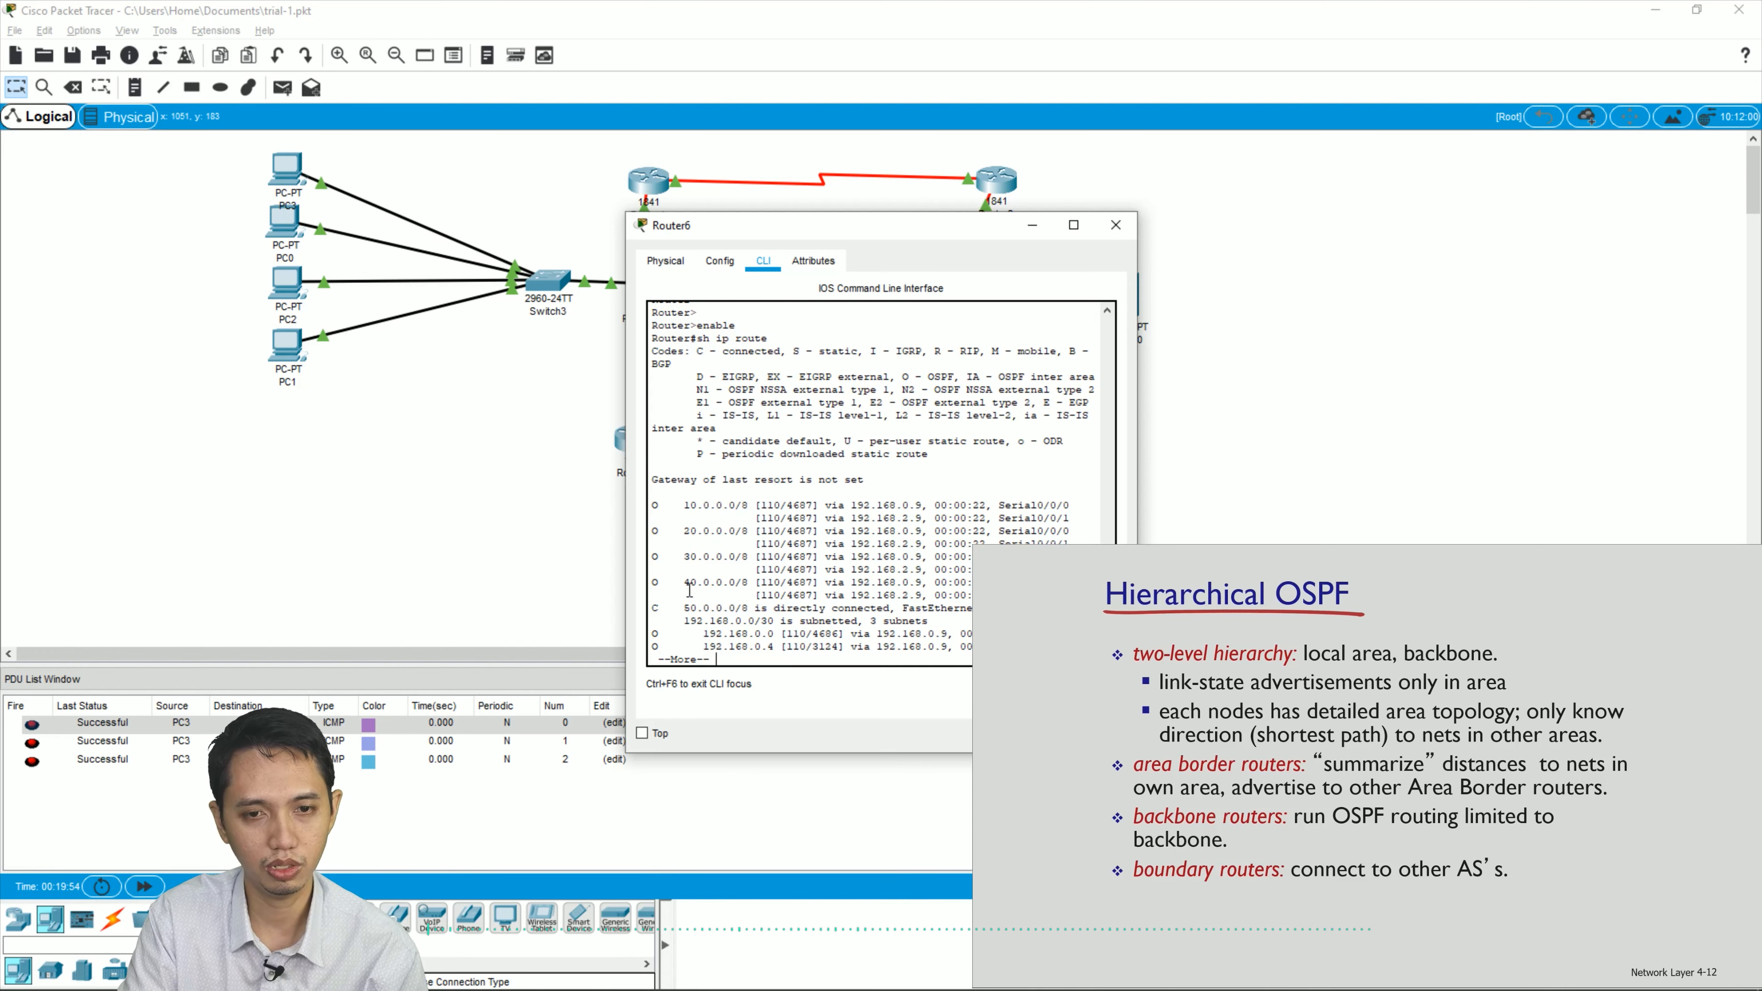
drag(925, 224, 1314, 222)
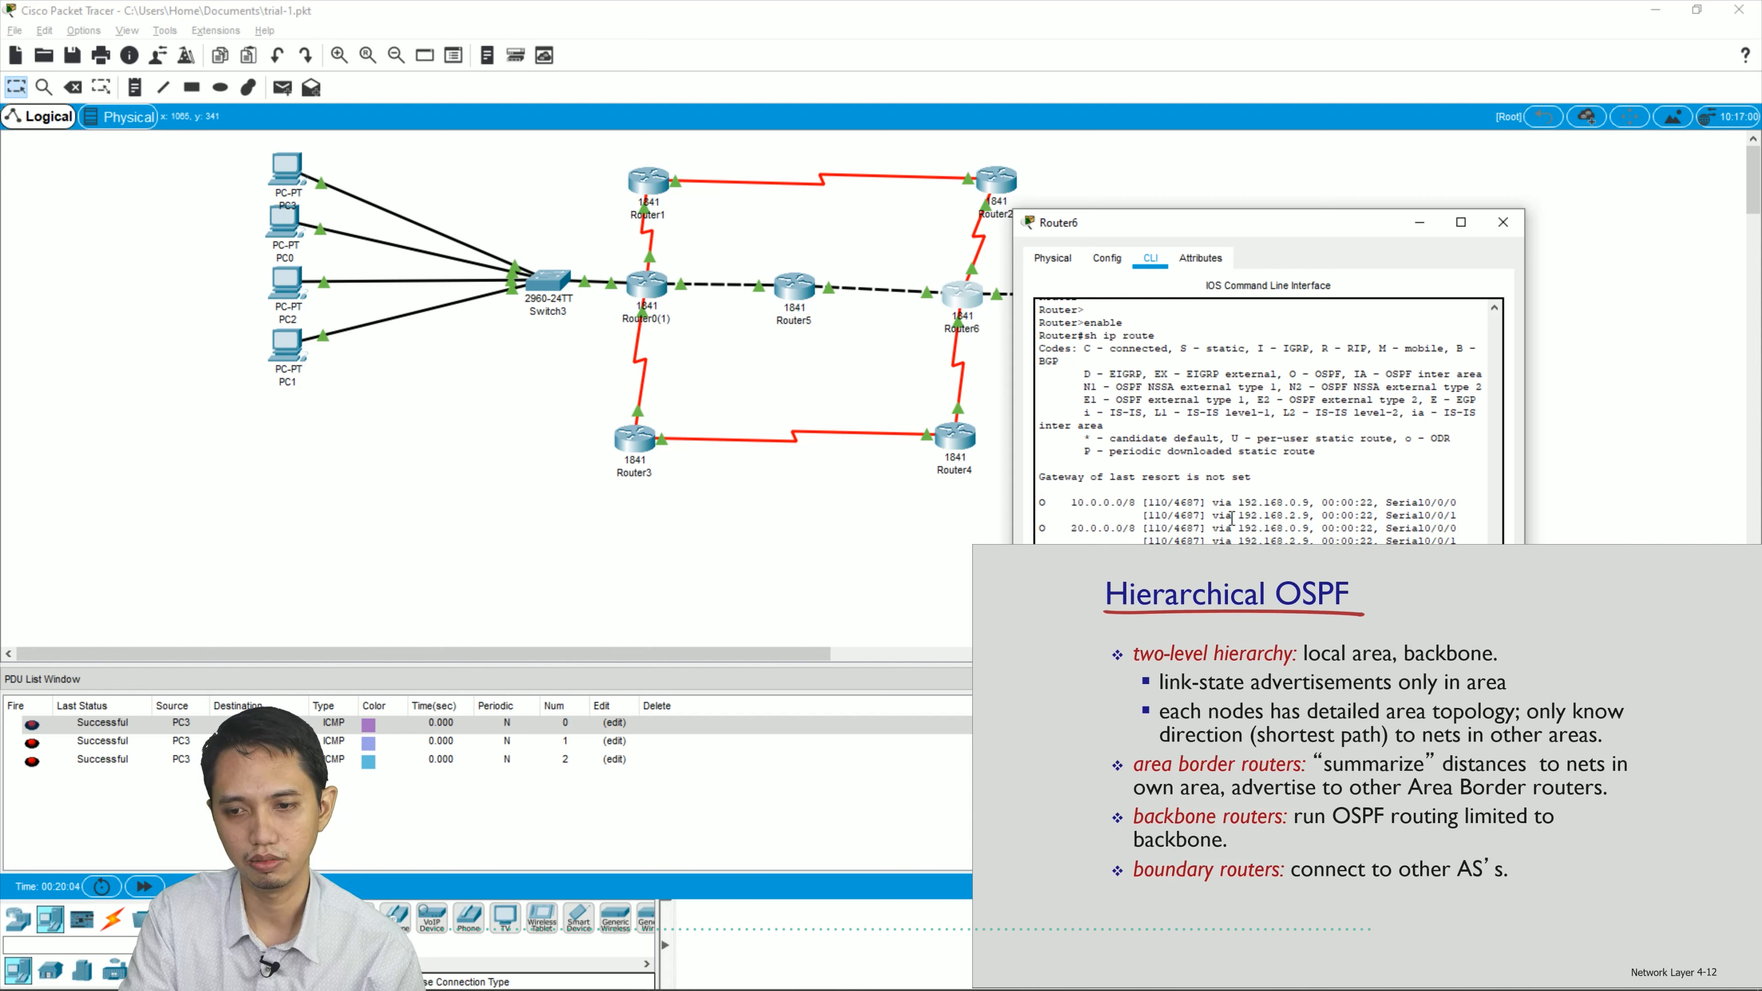
- Highlight the second next hop for 10.0.0.0/8 and the 20.0.0.0/8 network in Router6's routing table, and close its window
drag(1232, 515, 1313, 516)
drag(1064, 528, 1126, 532)
click(1110, 555)
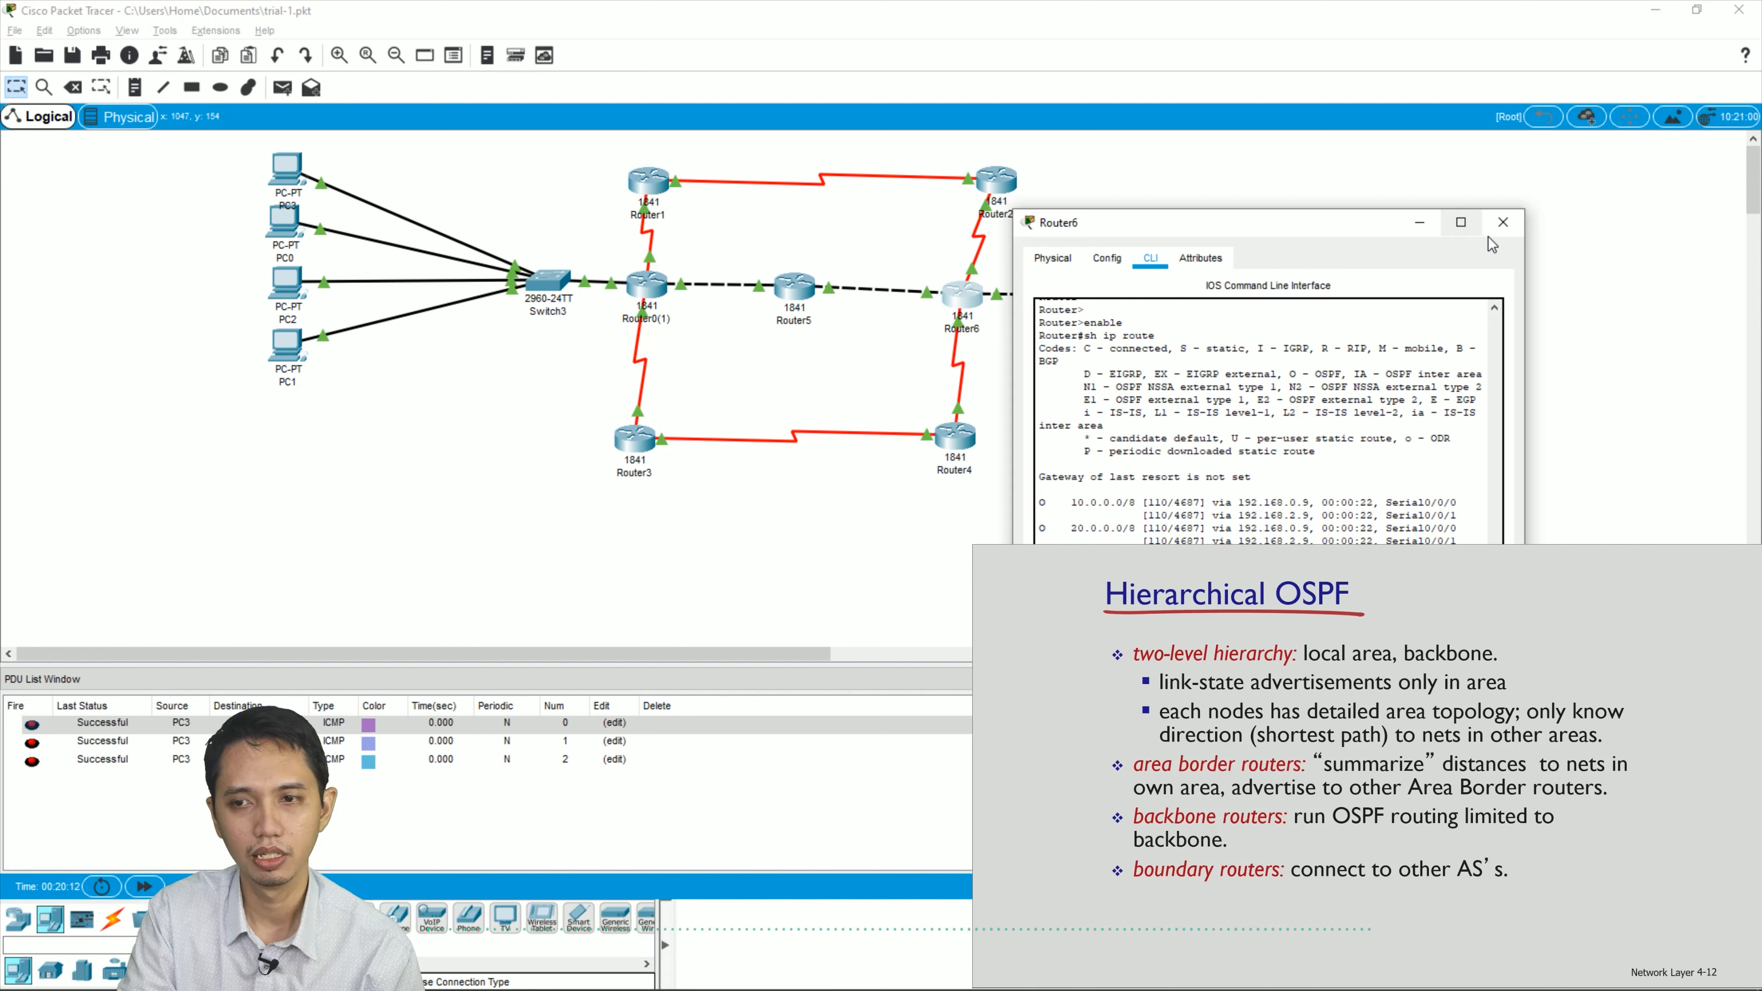
click(1501, 223)
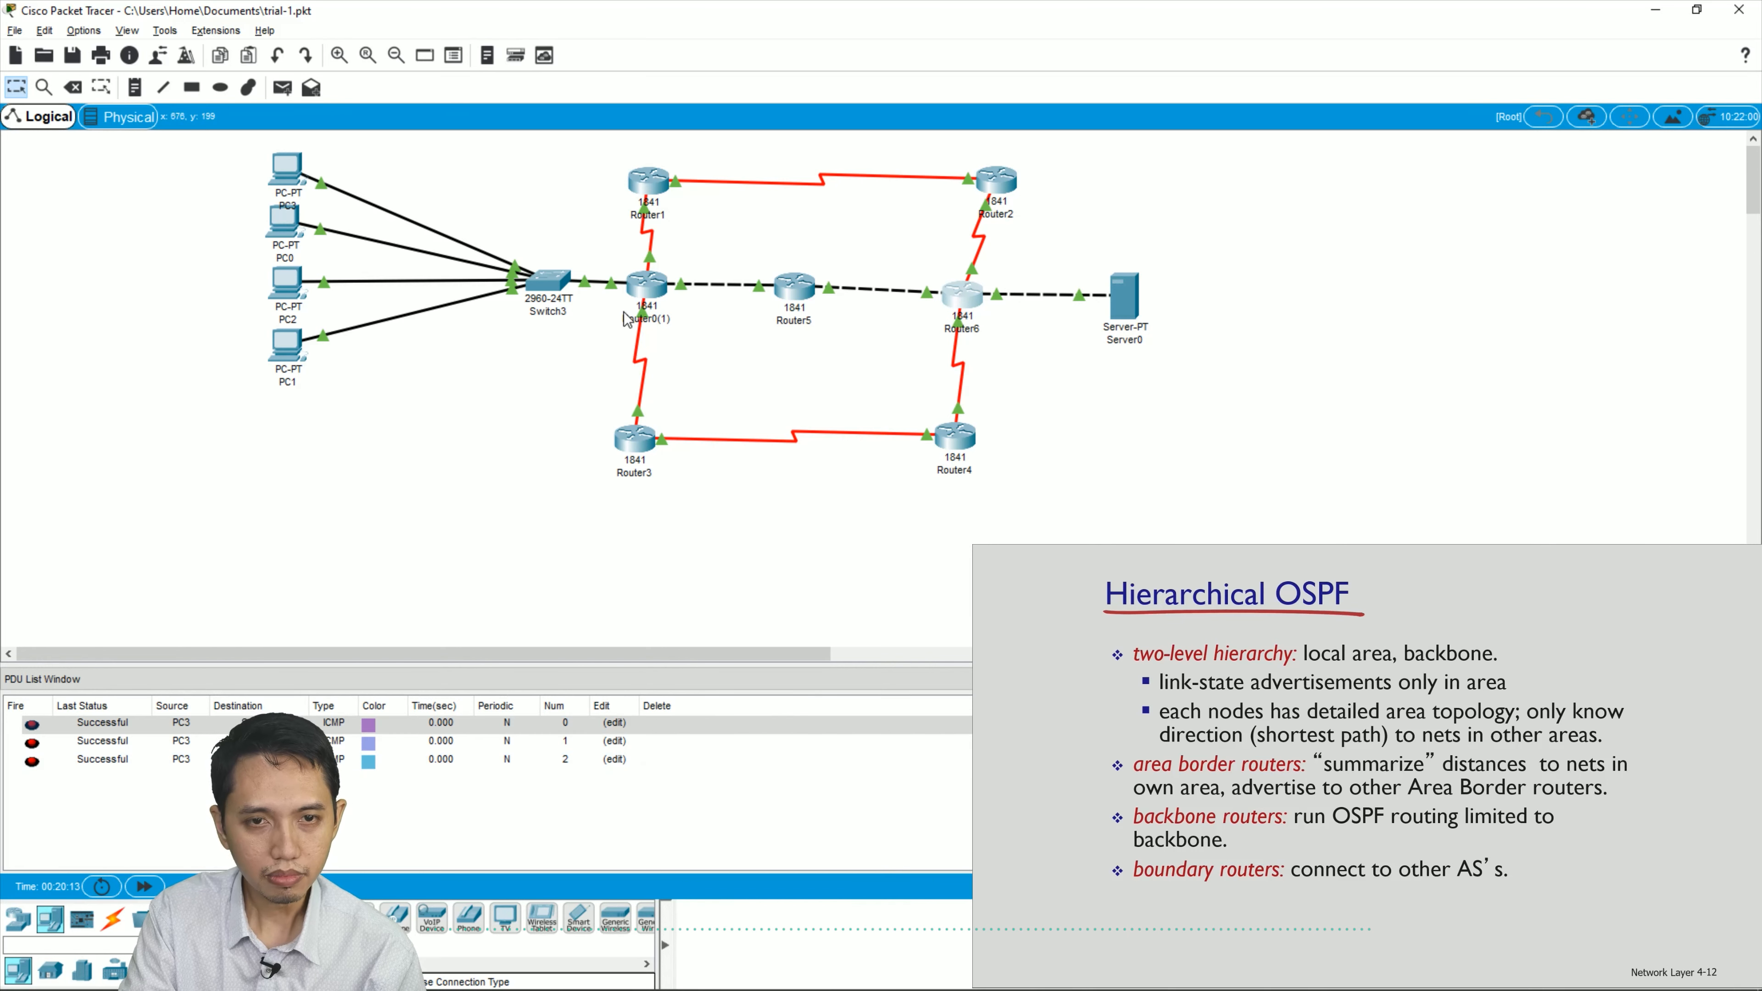
- Send a simple PDU from Server0 to PC3
click(282, 89)
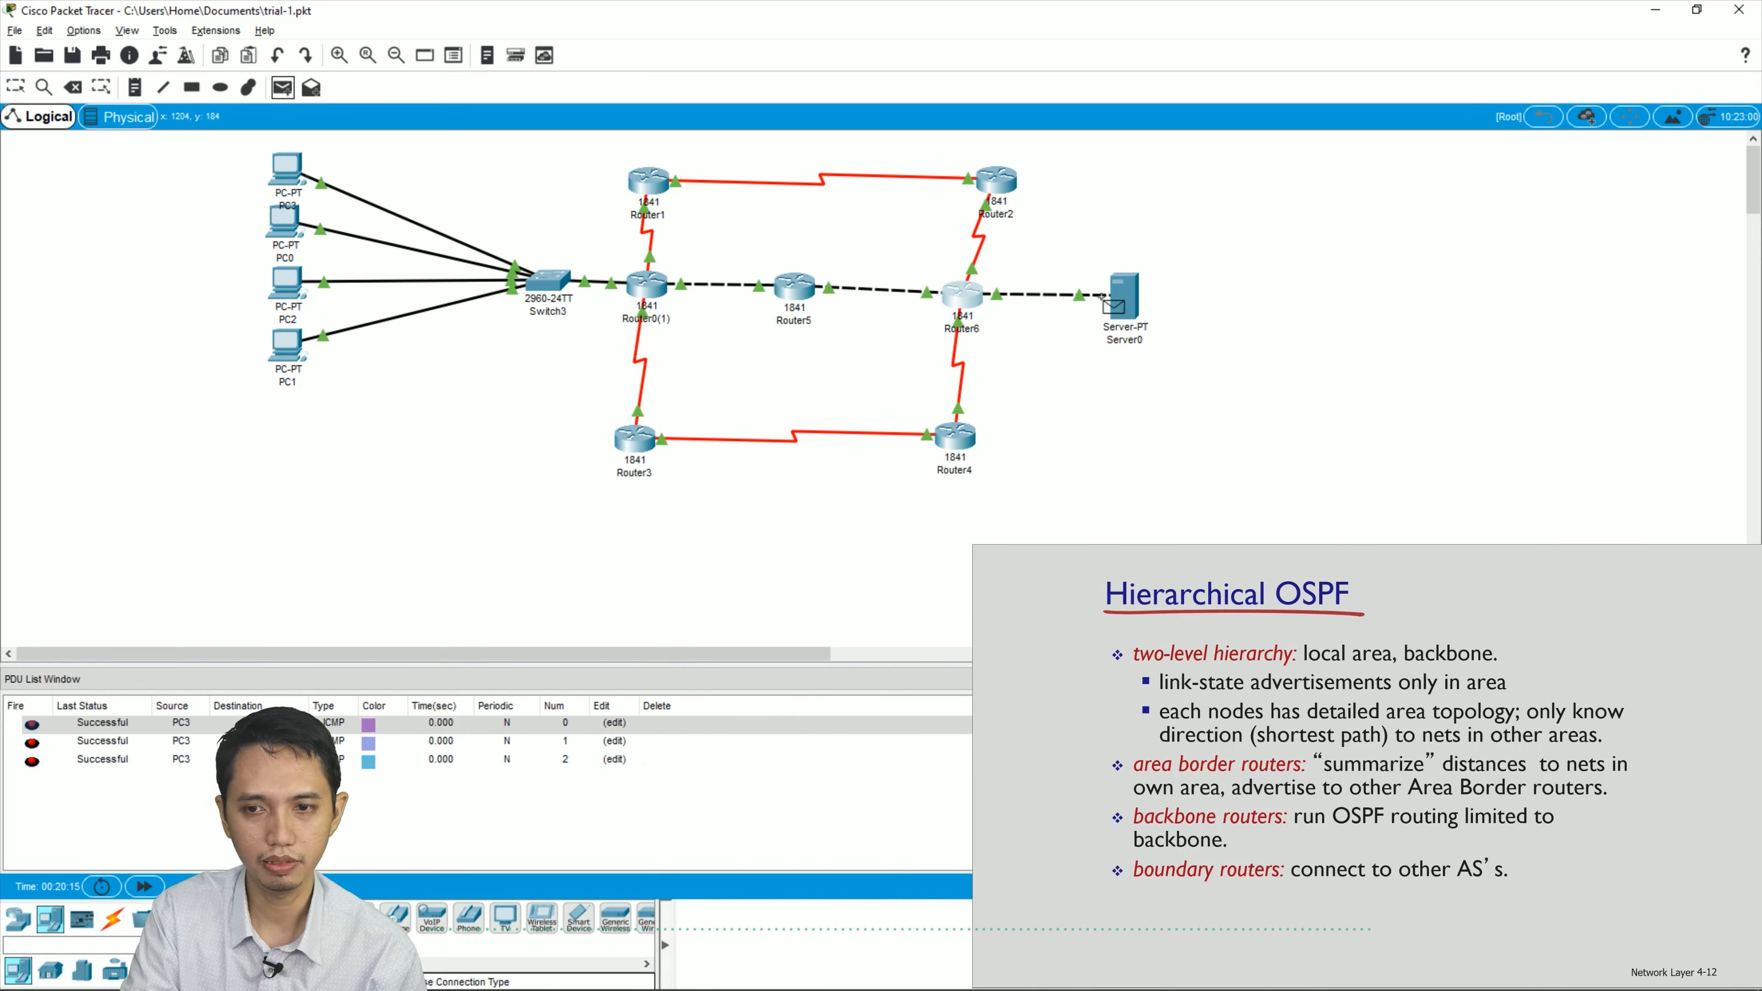
click(1119, 299)
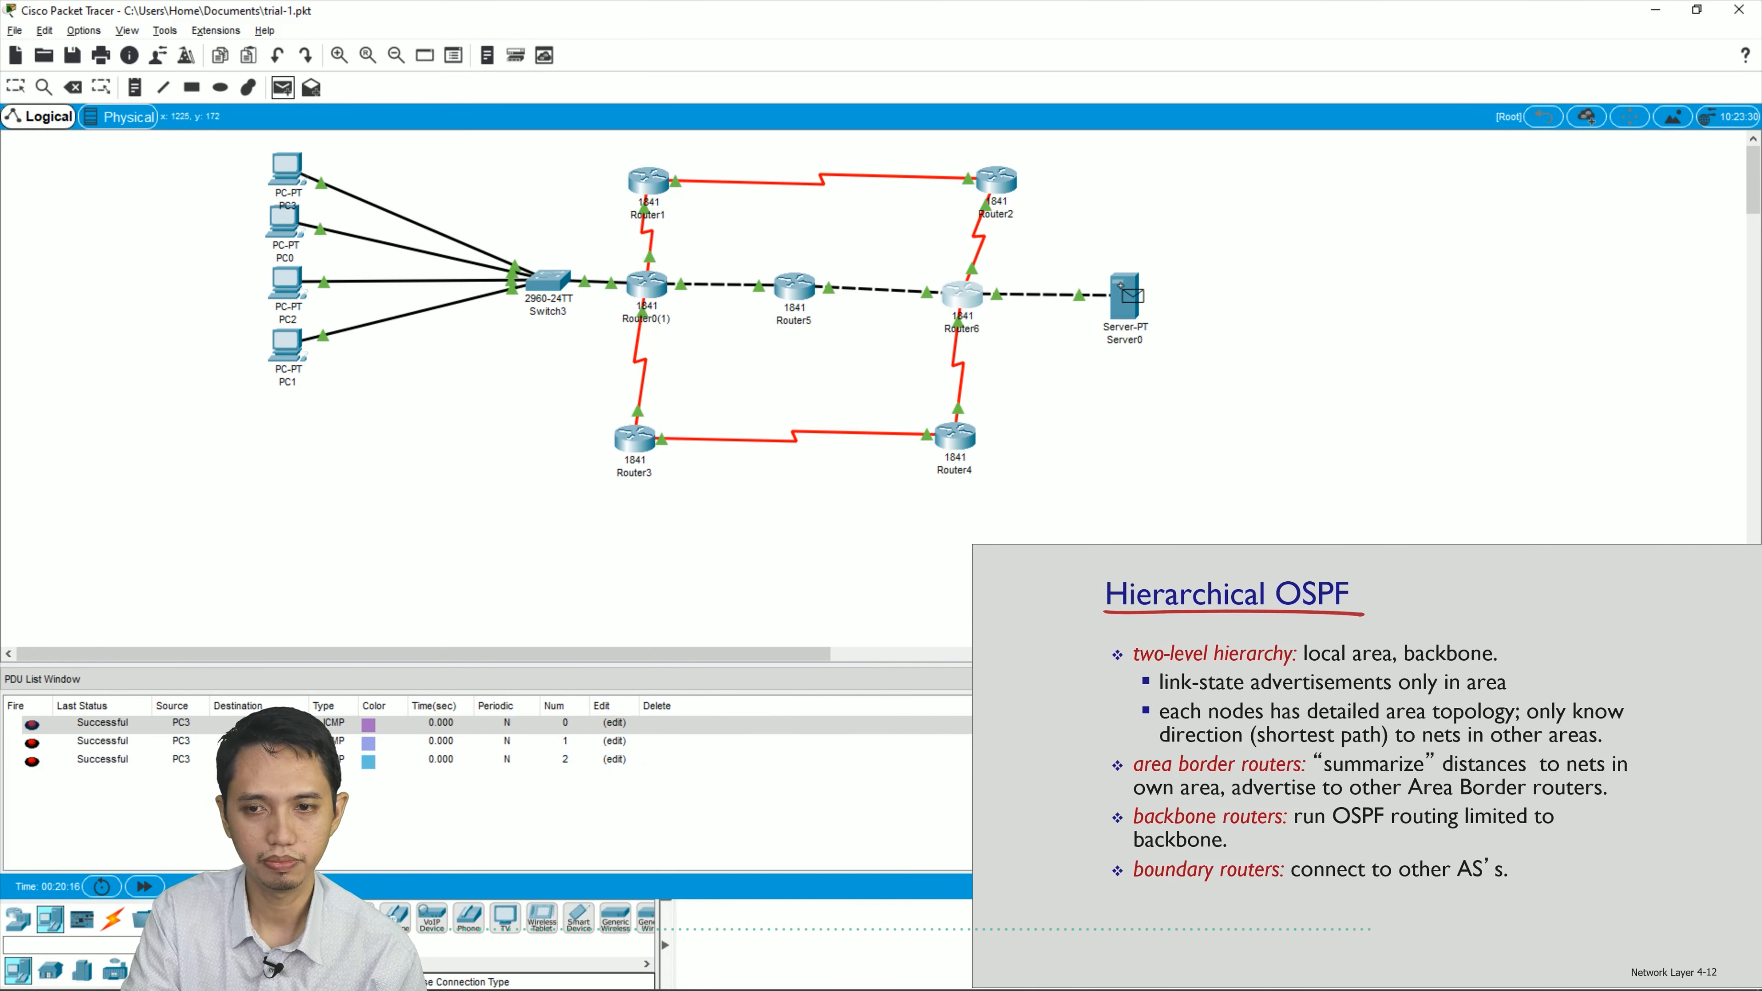
click(296, 179)
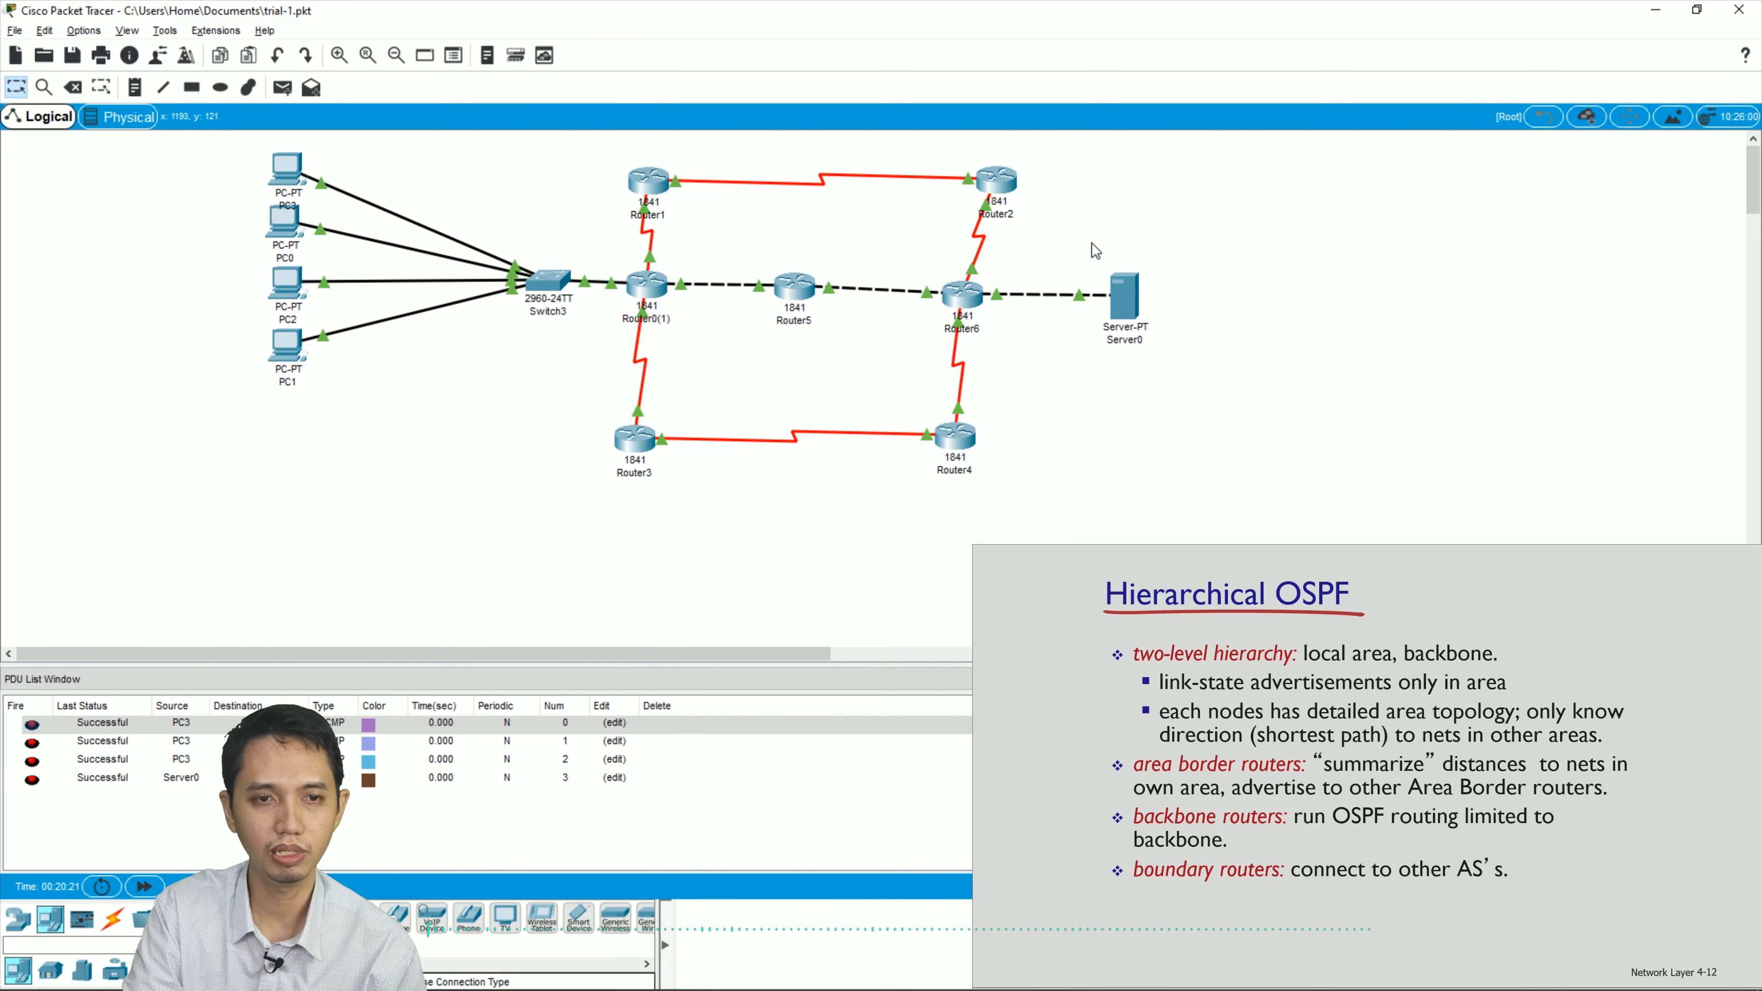
- Reopen Router6's command line and highlight the 20.0.0.0/8 route entry in its routing table
click(961, 295)
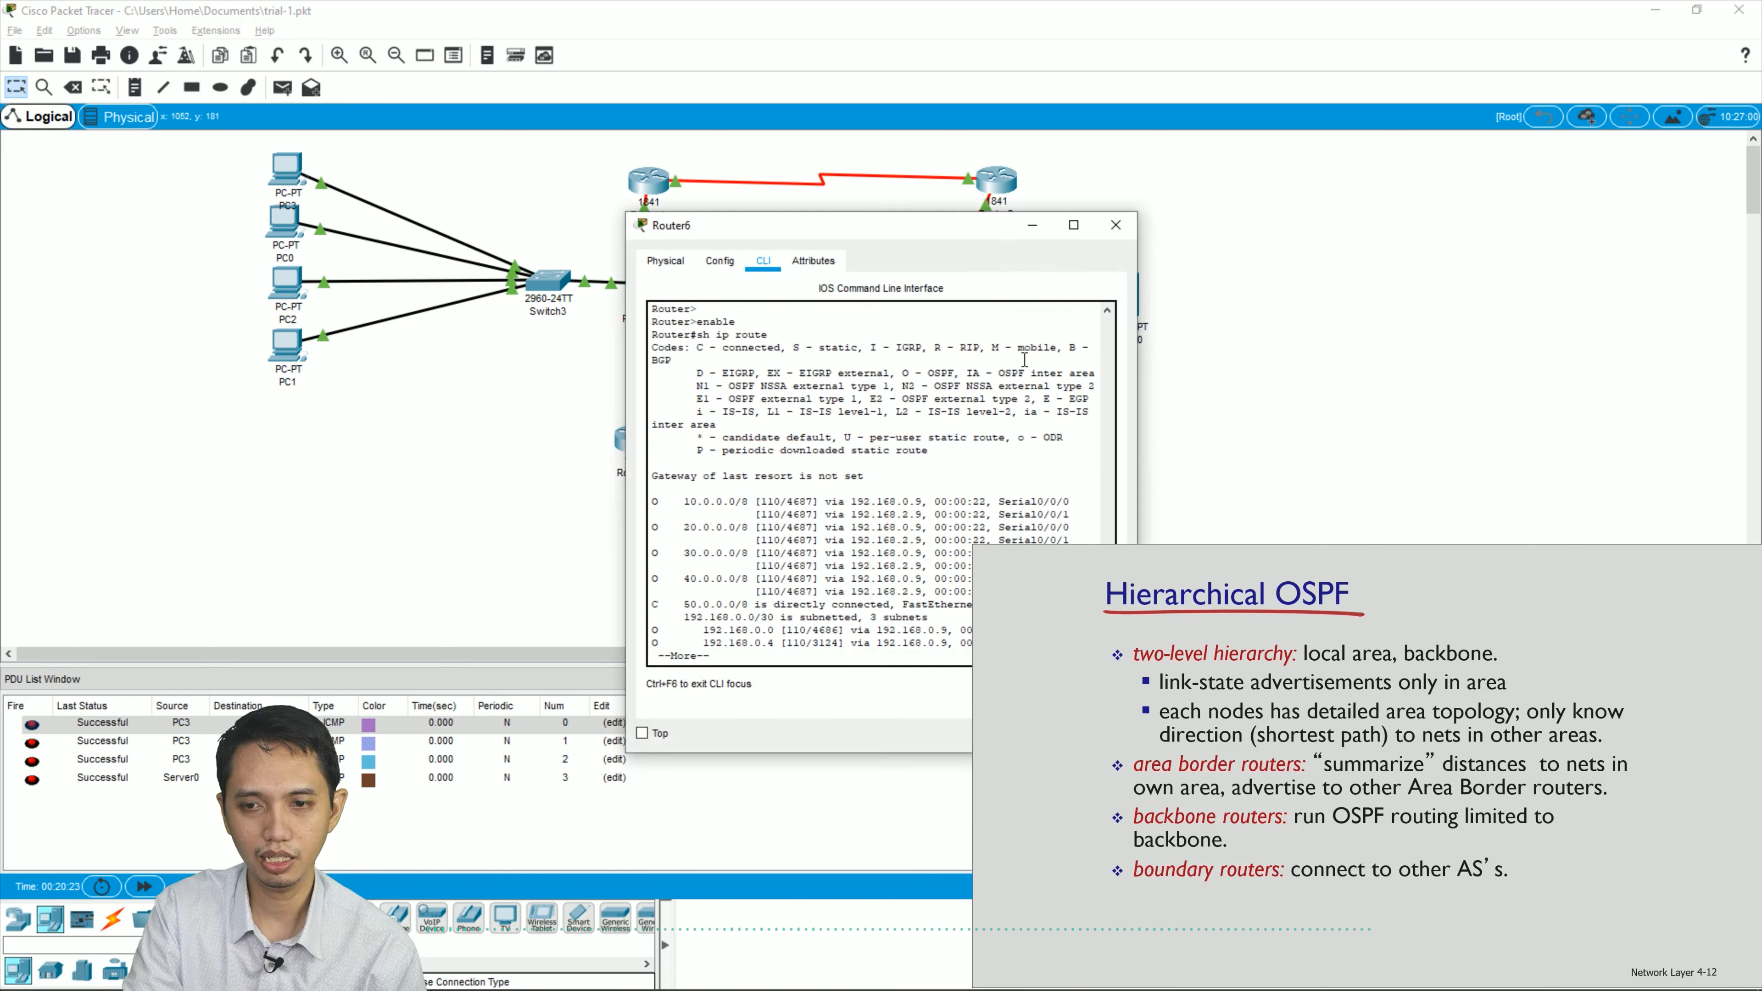
drag(684, 527, 774, 539)
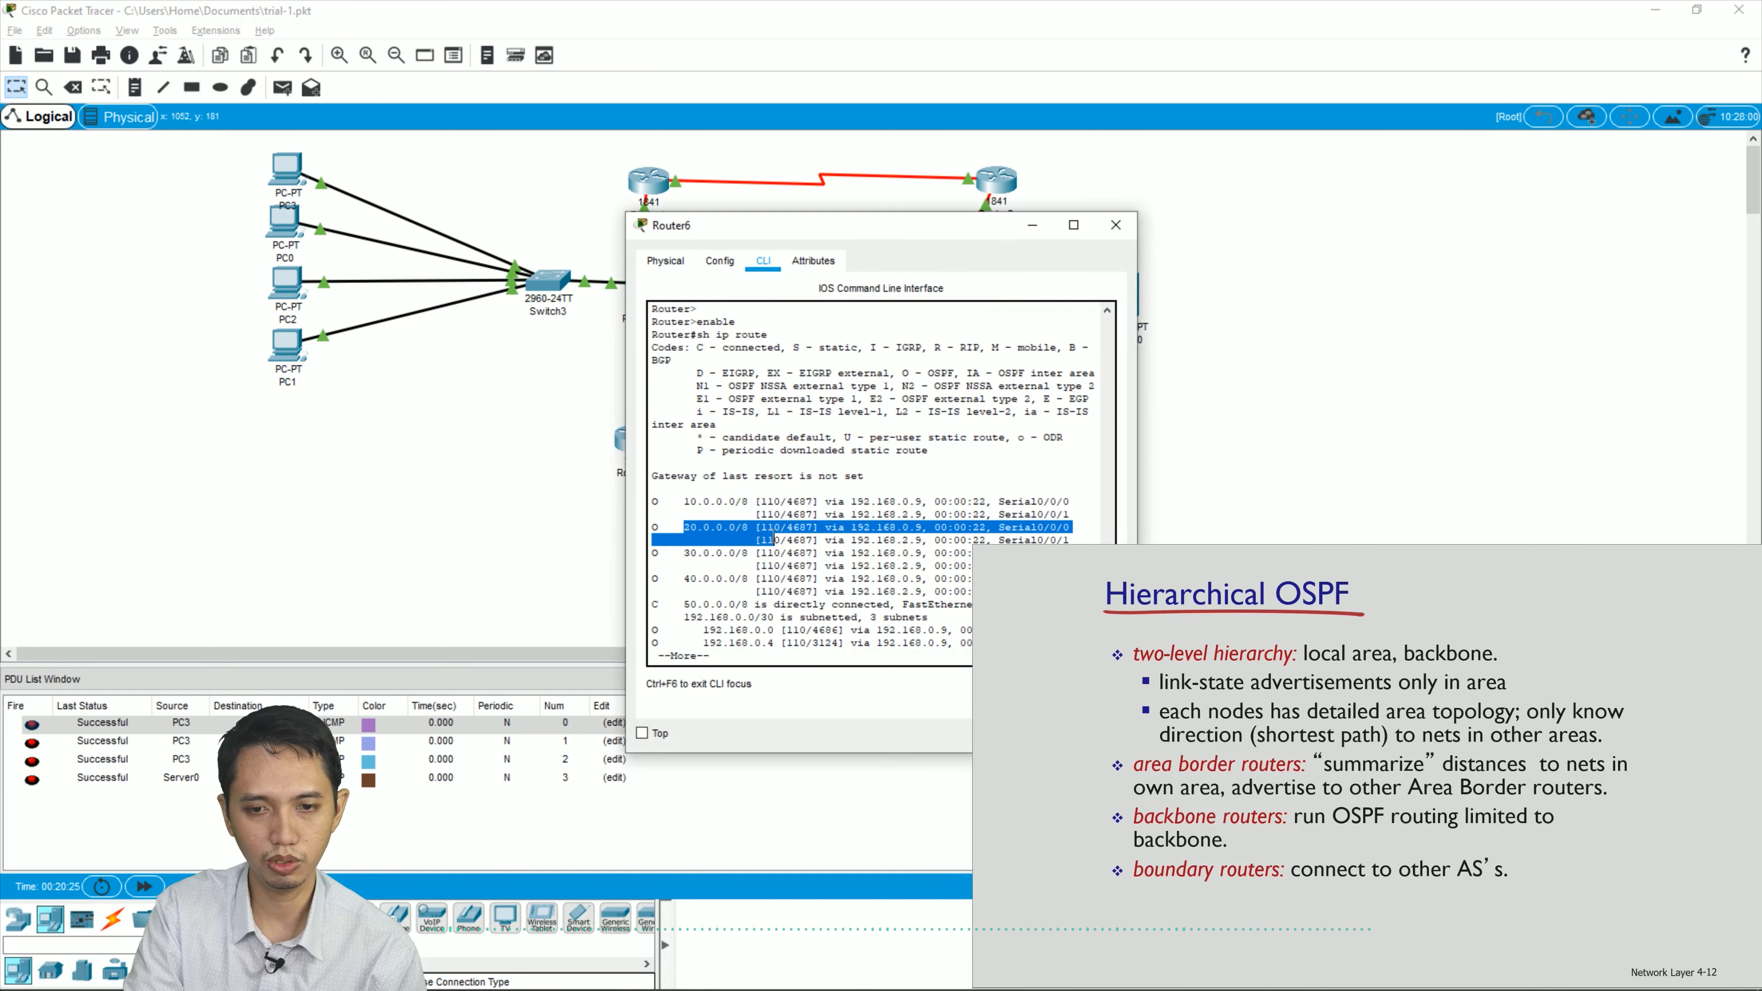
- Bring up PC3's command prompt and display its IP configuration with ipconfig
click(286, 171)
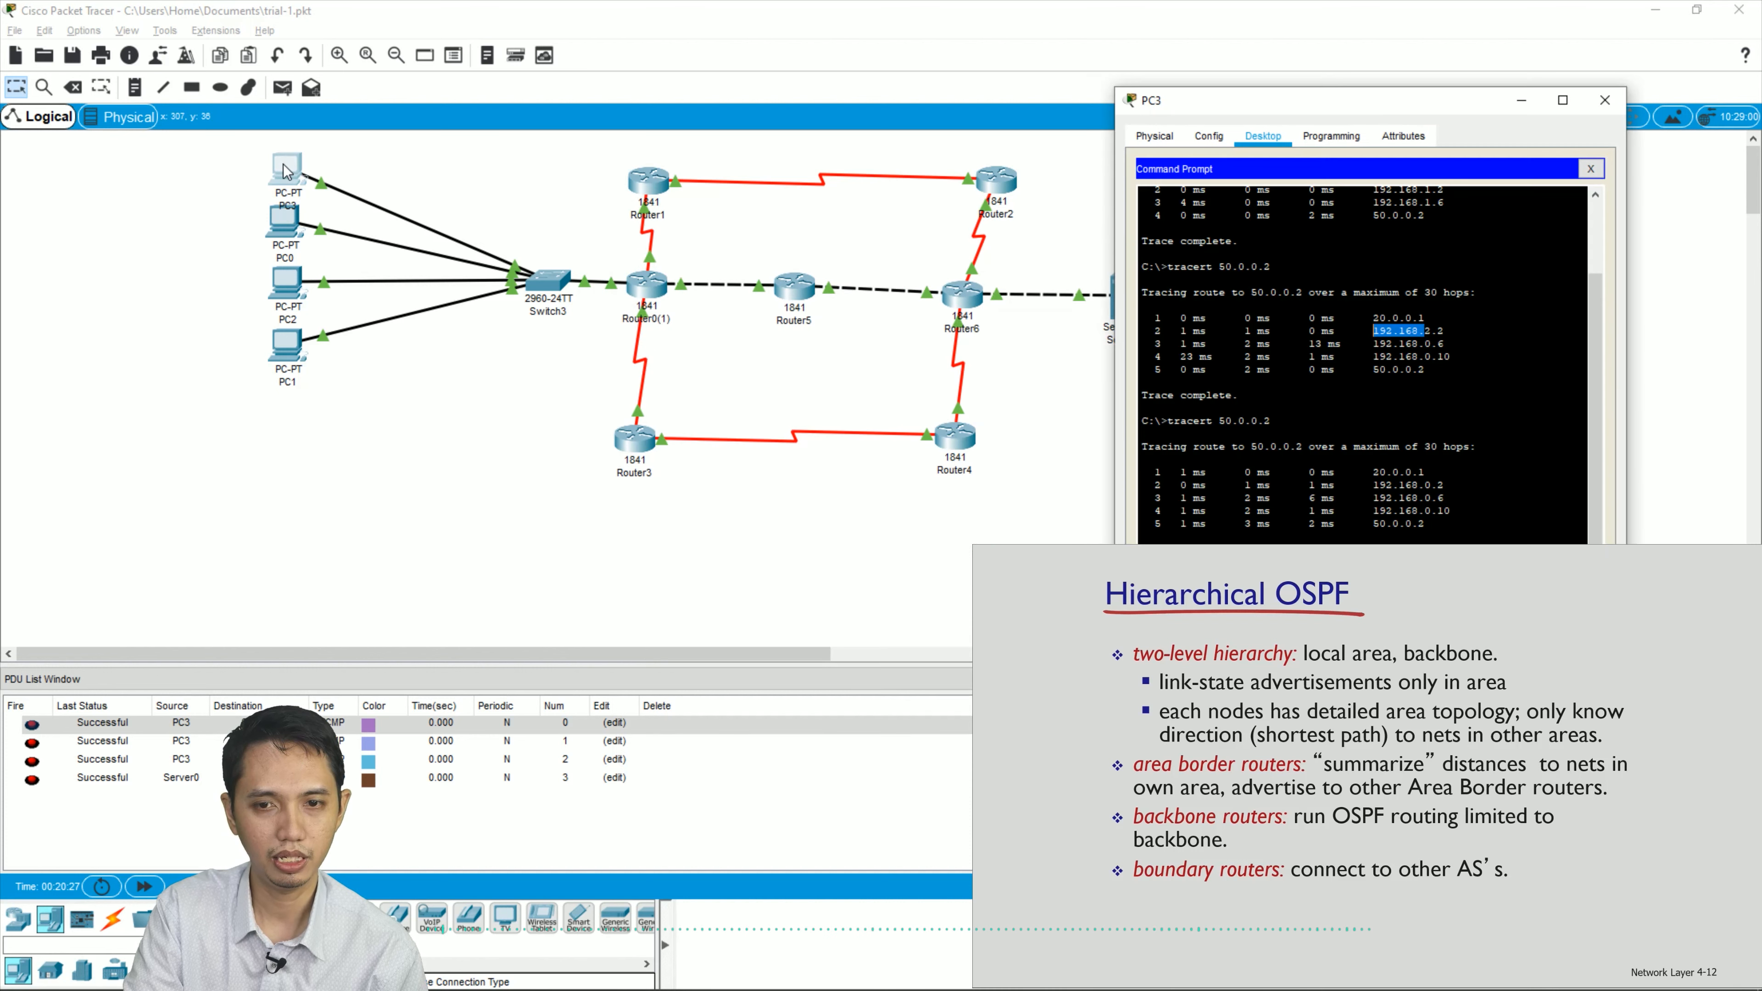
click(1242, 590)
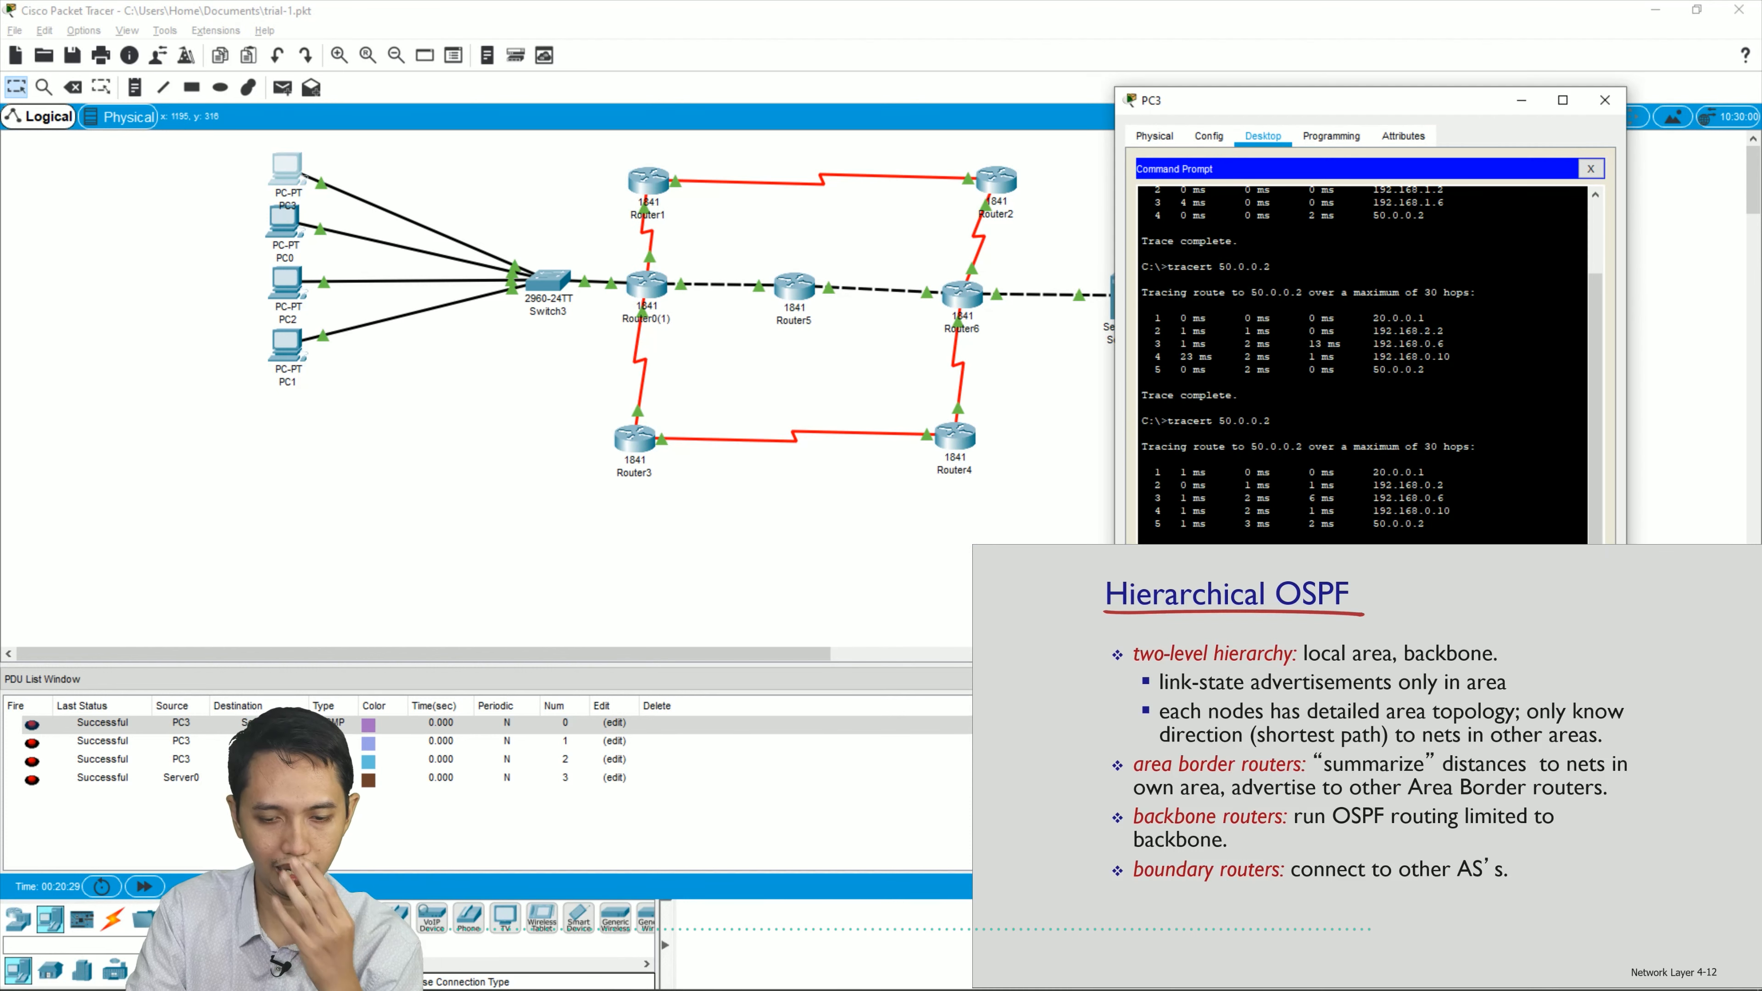
text(ipconfig)
key(Return)
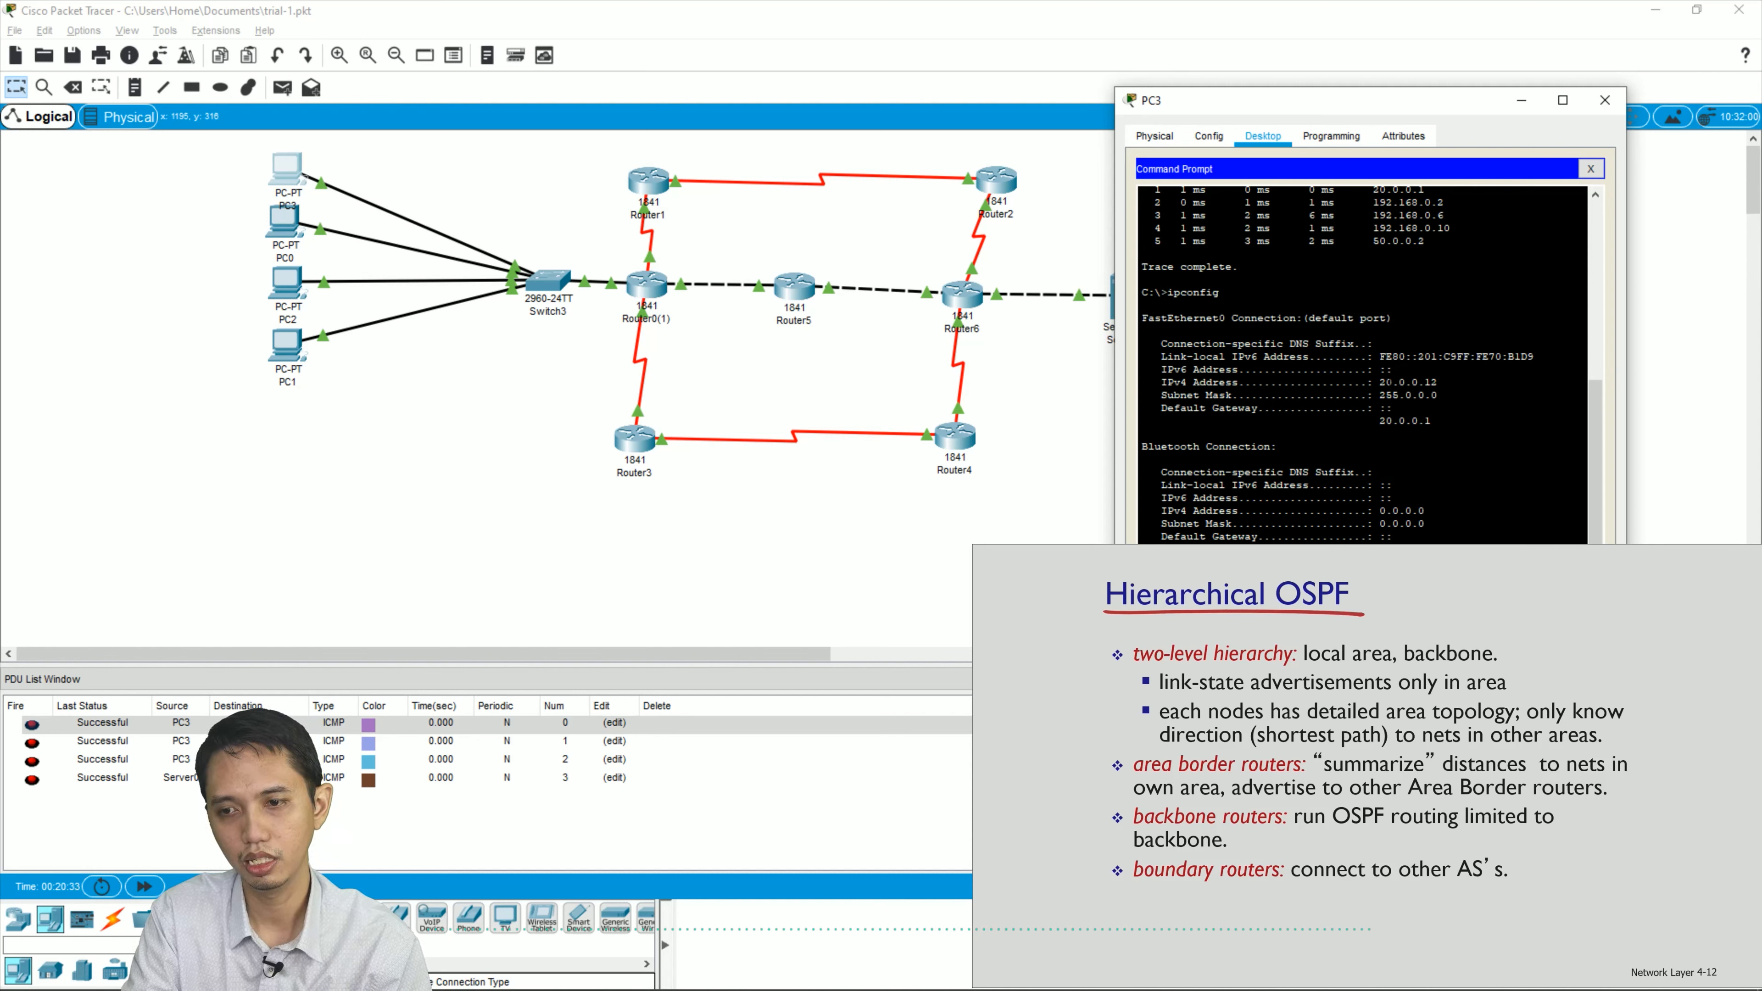
- Highlight the network part of PC3's IPv4 address in the ipconfig output and close PC3's window
drag(1381, 382, 1404, 388)
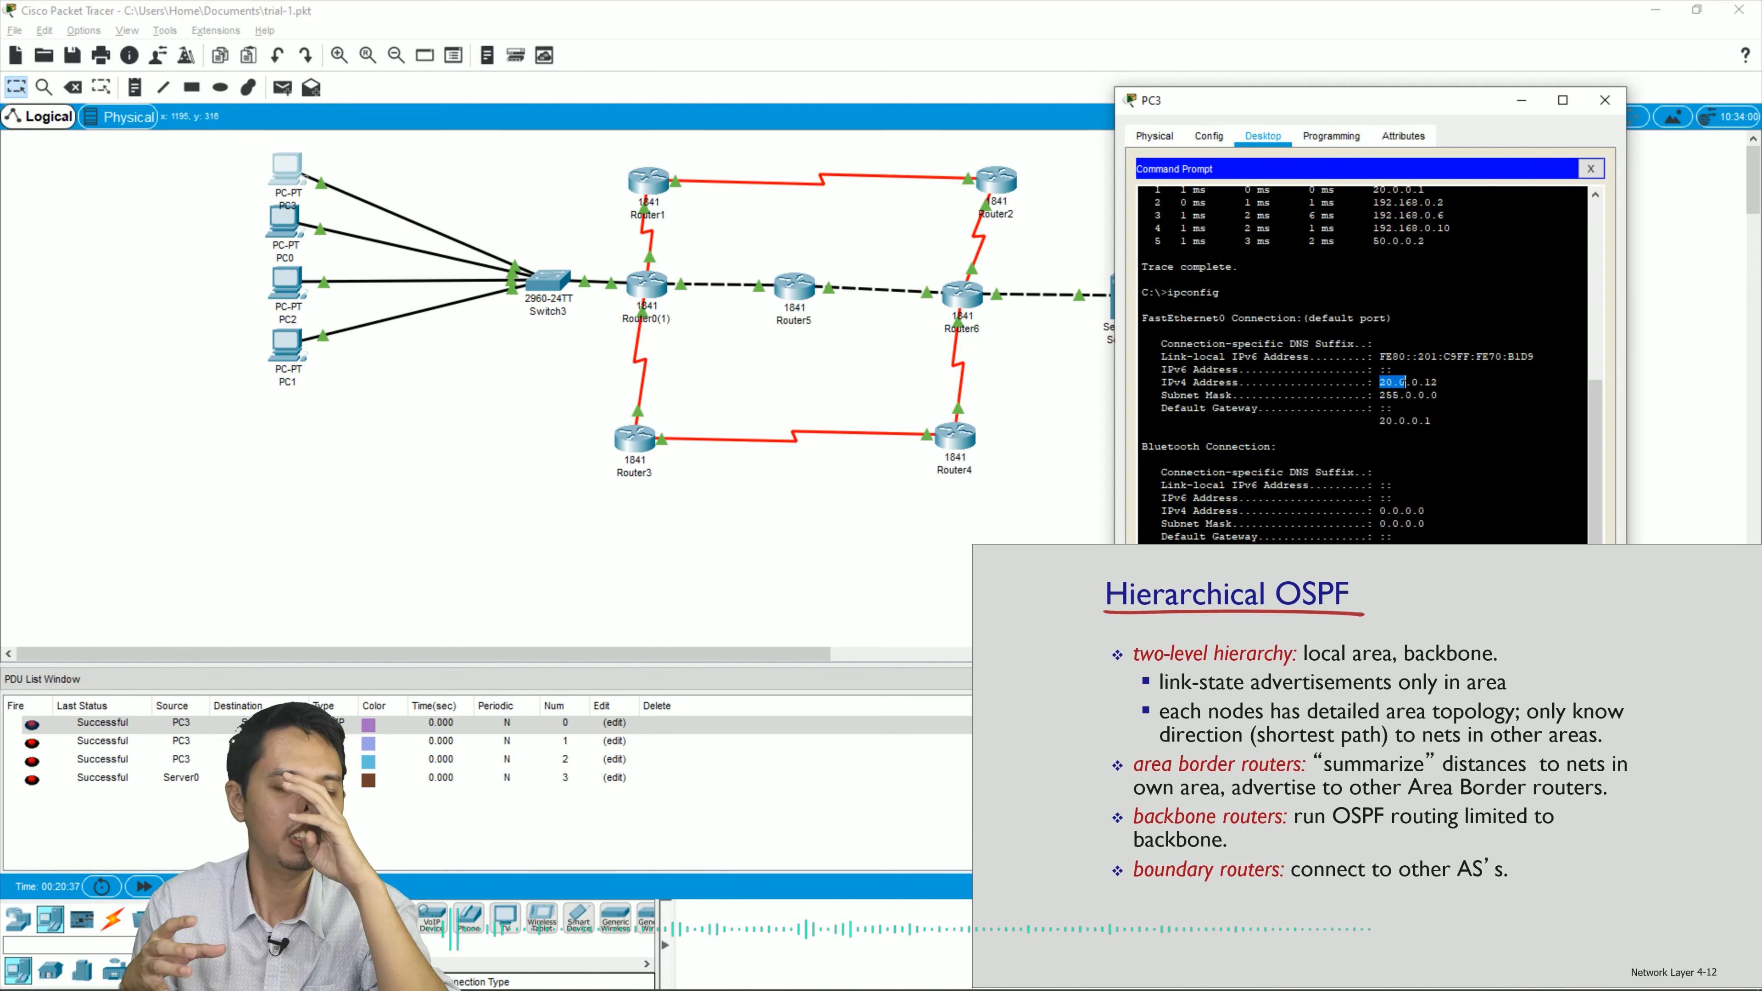
mouse_move(1439, 382)
mouse_down()
mouse_move(1383, 383)
mouse_move(1412, 382)
mouse_up()
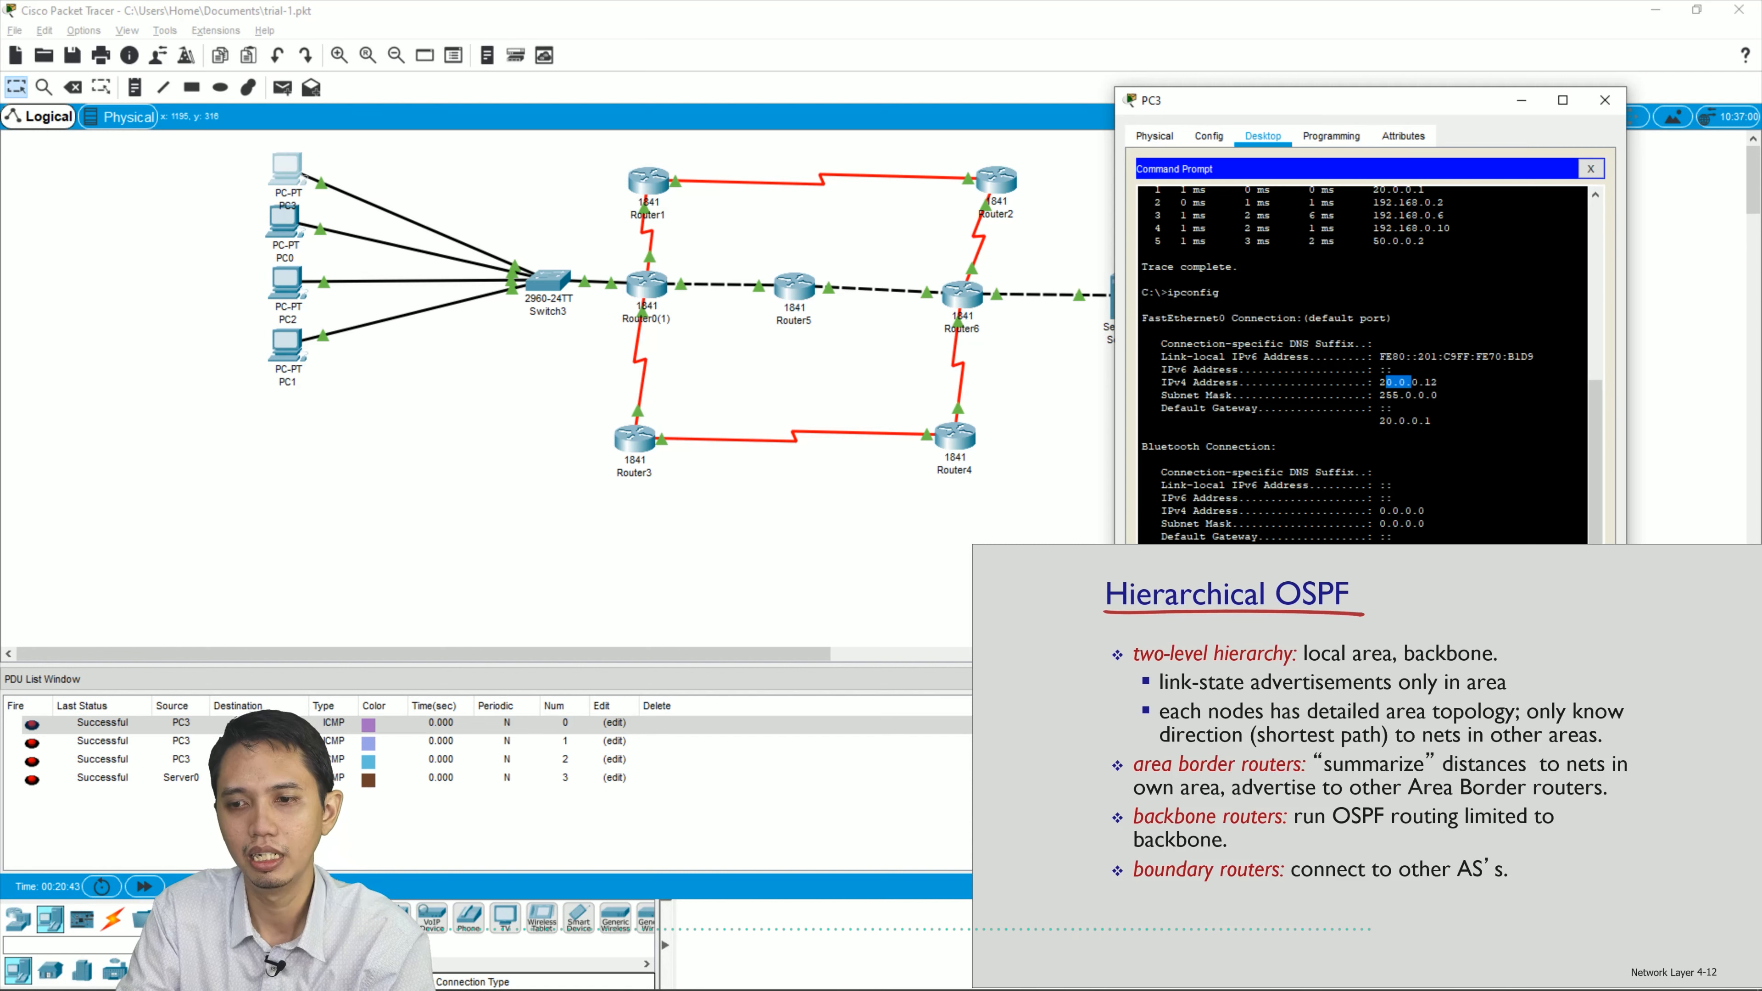
click(1392, 408)
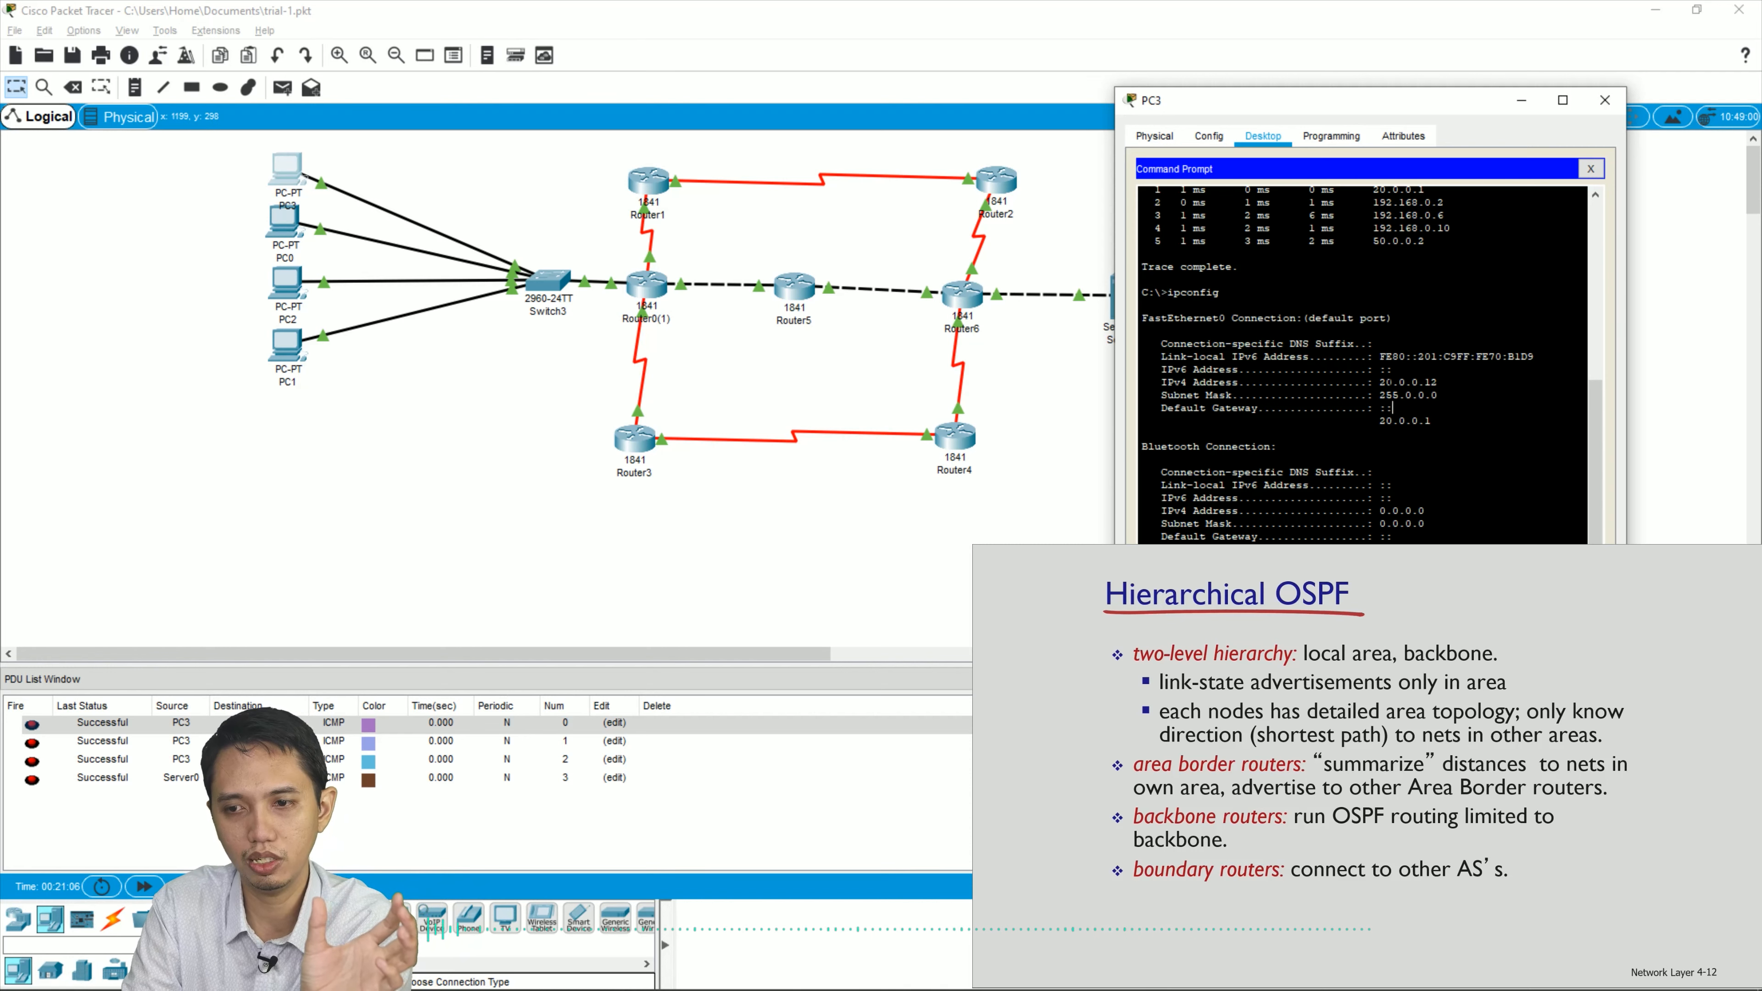
drag(1409, 381, 1406, 382)
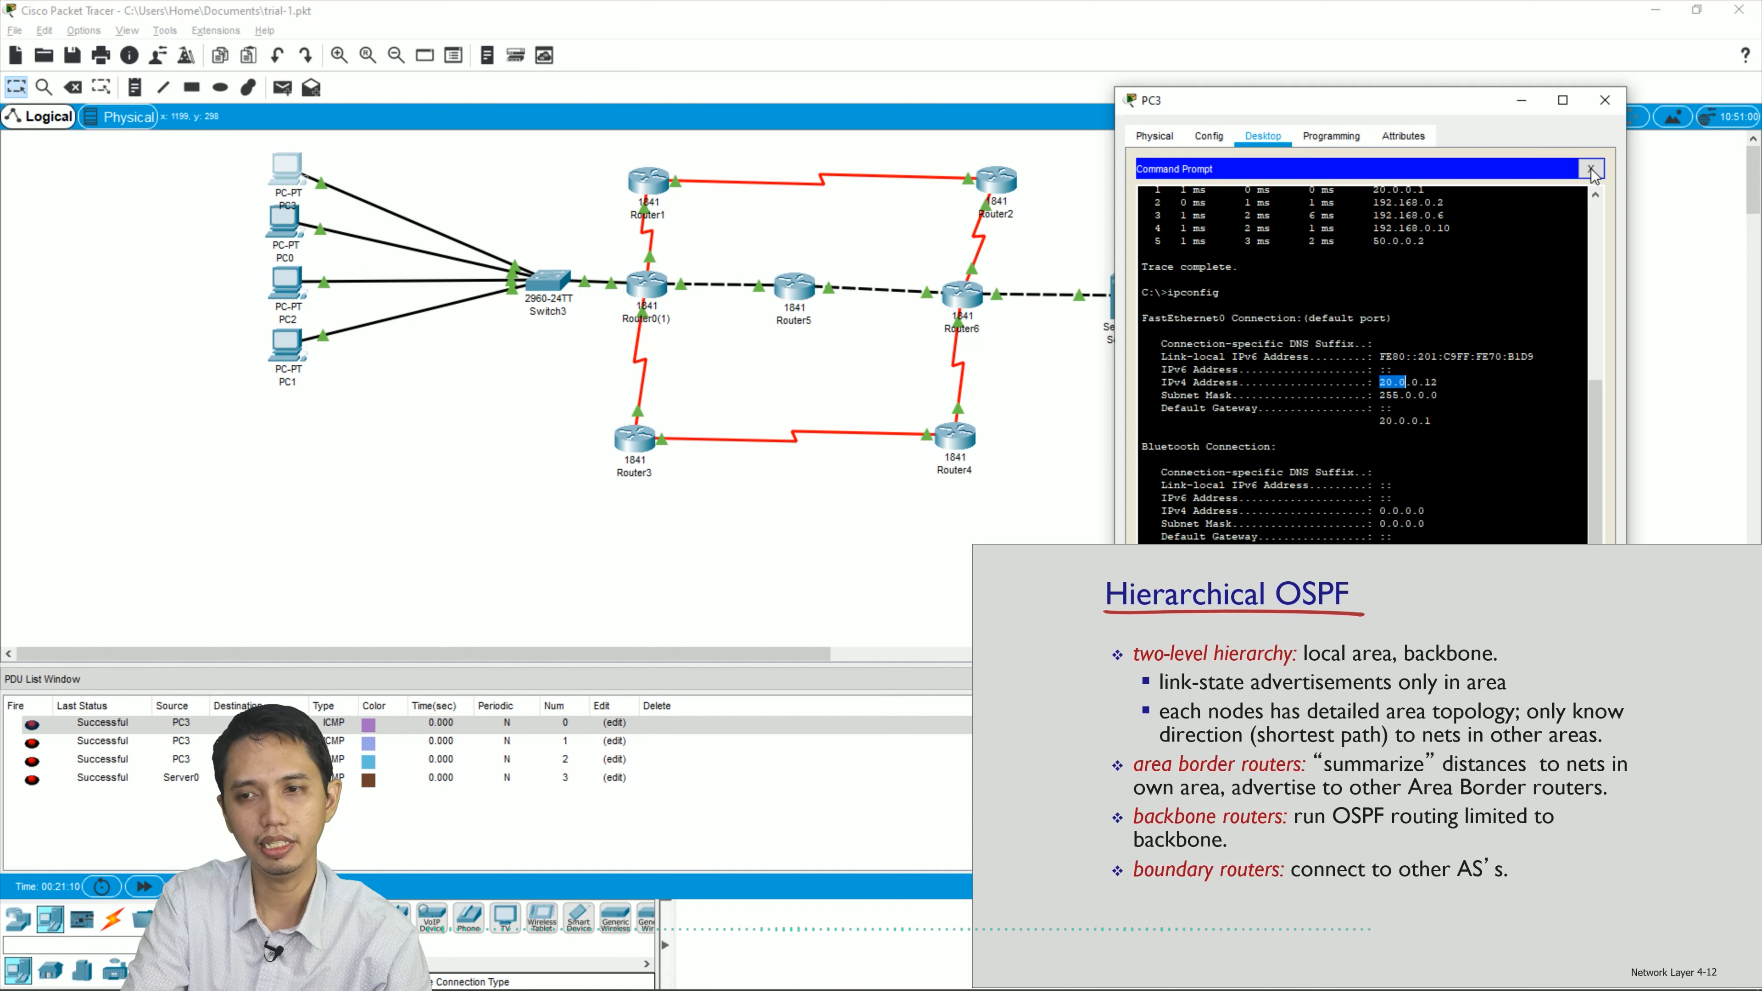
click(1606, 102)
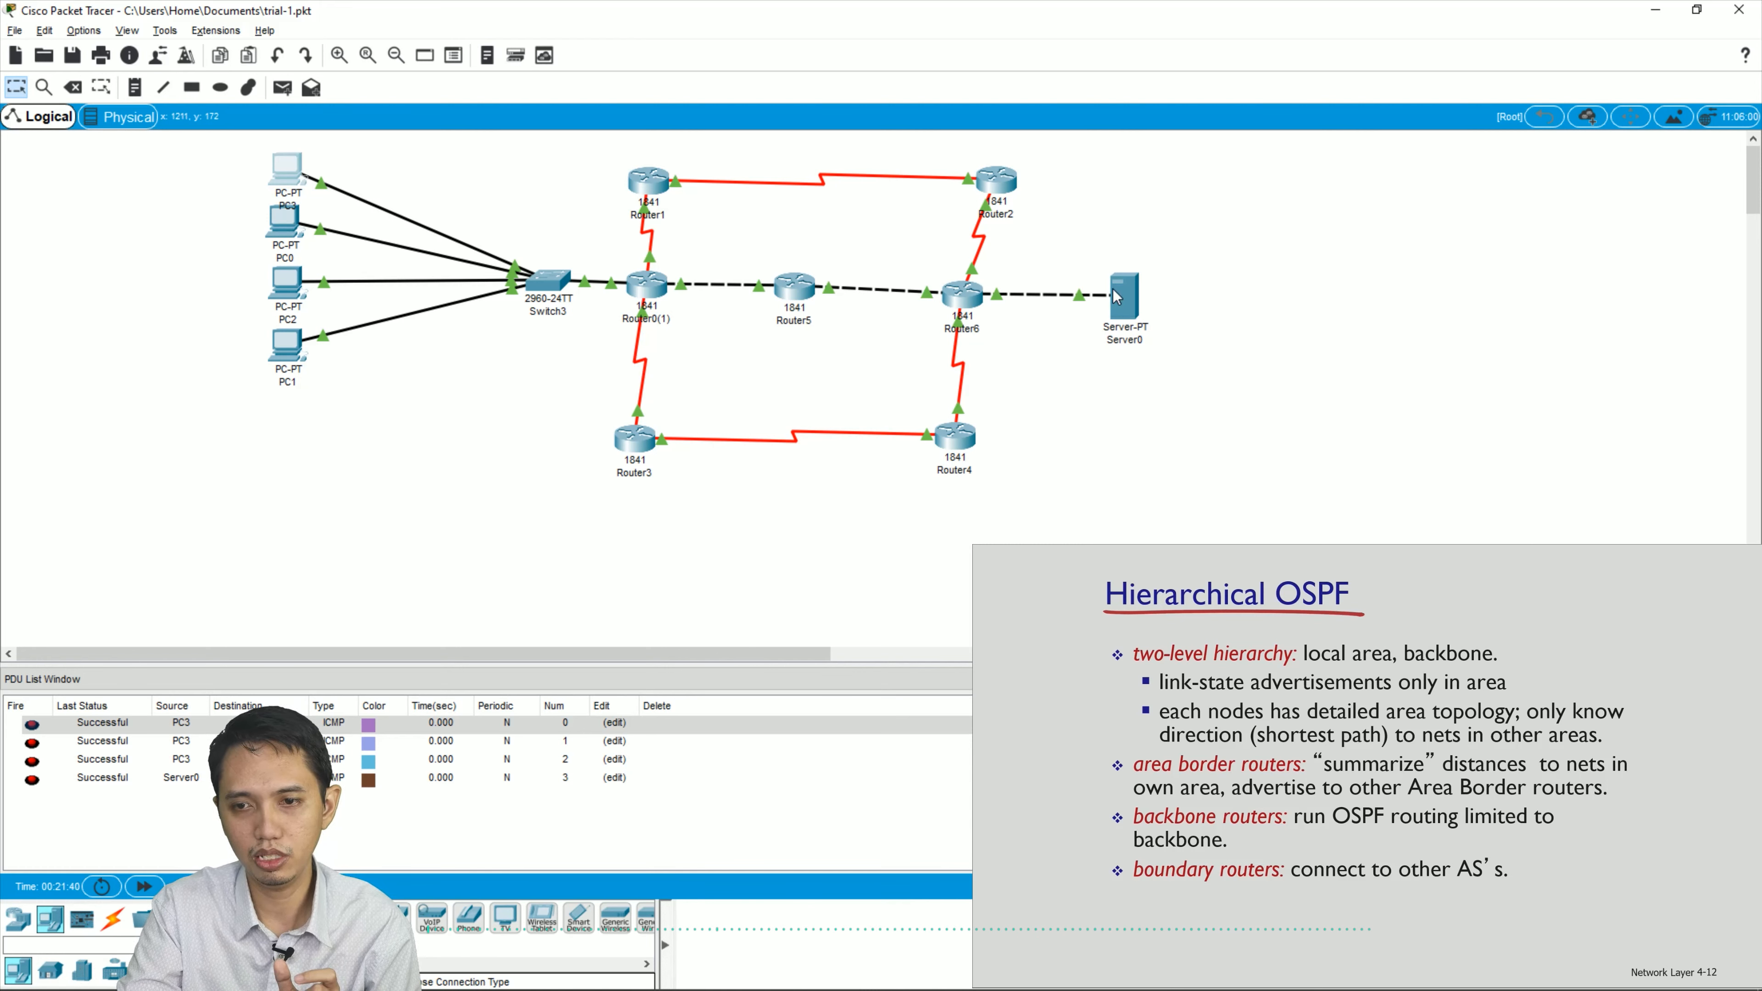
mouse_move(1116, 297)
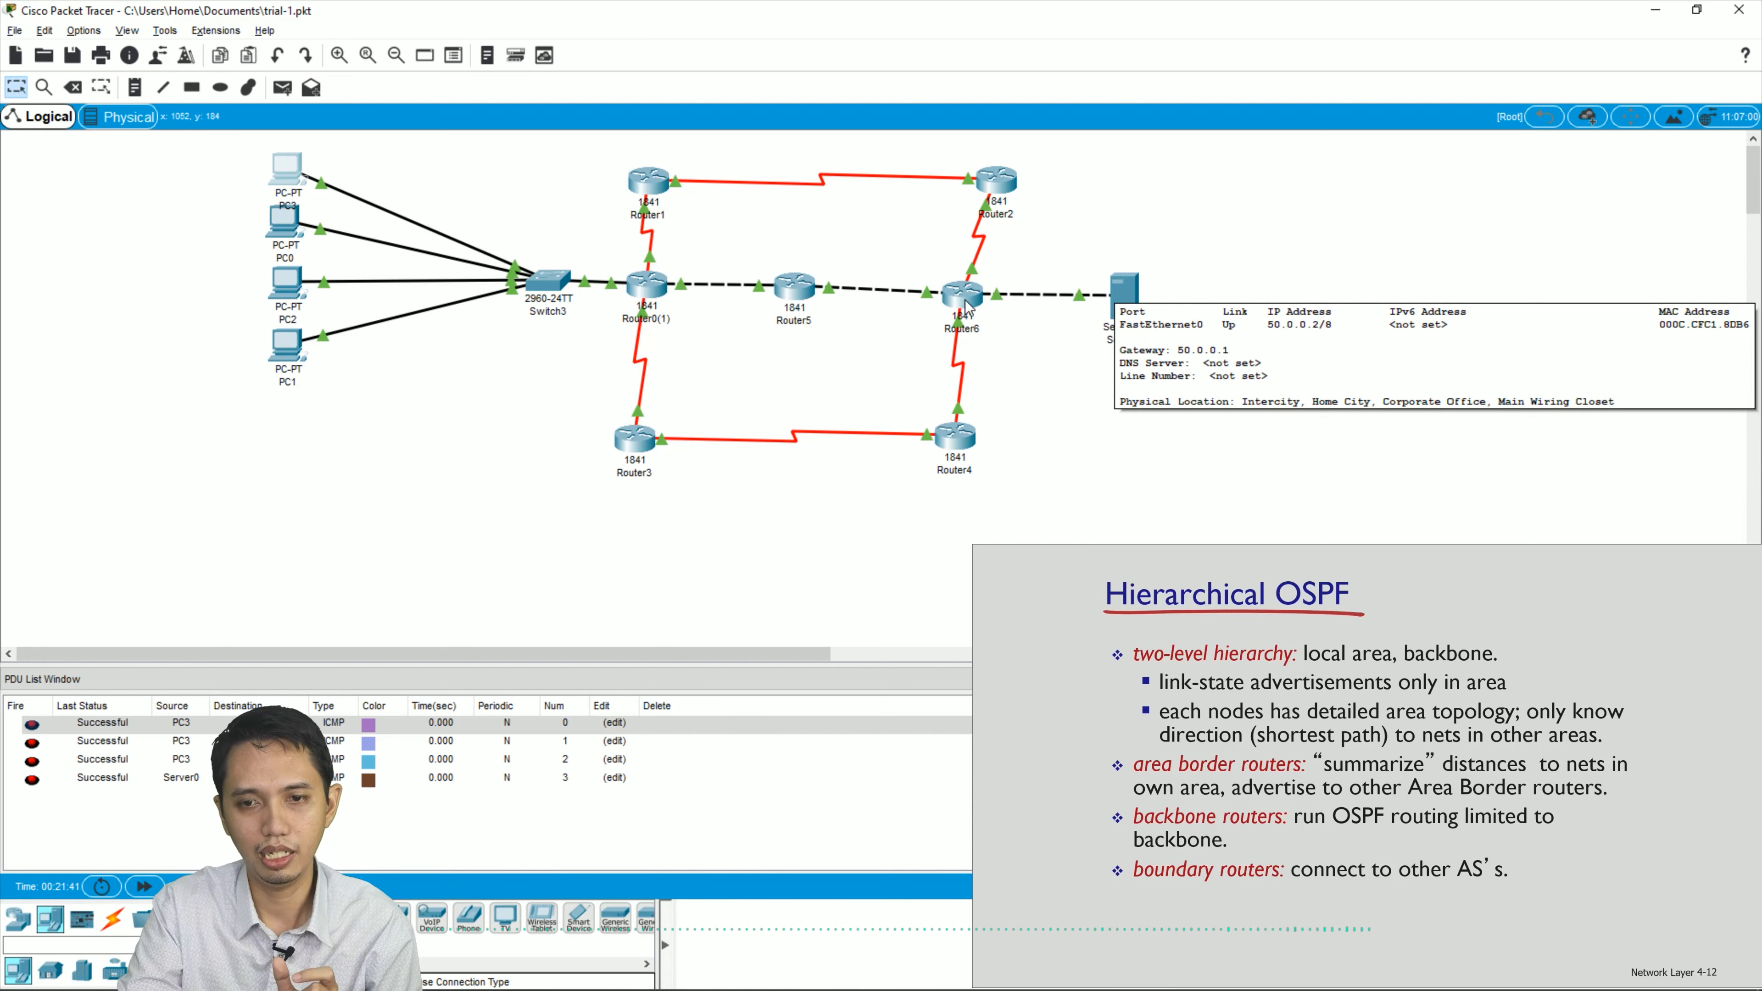